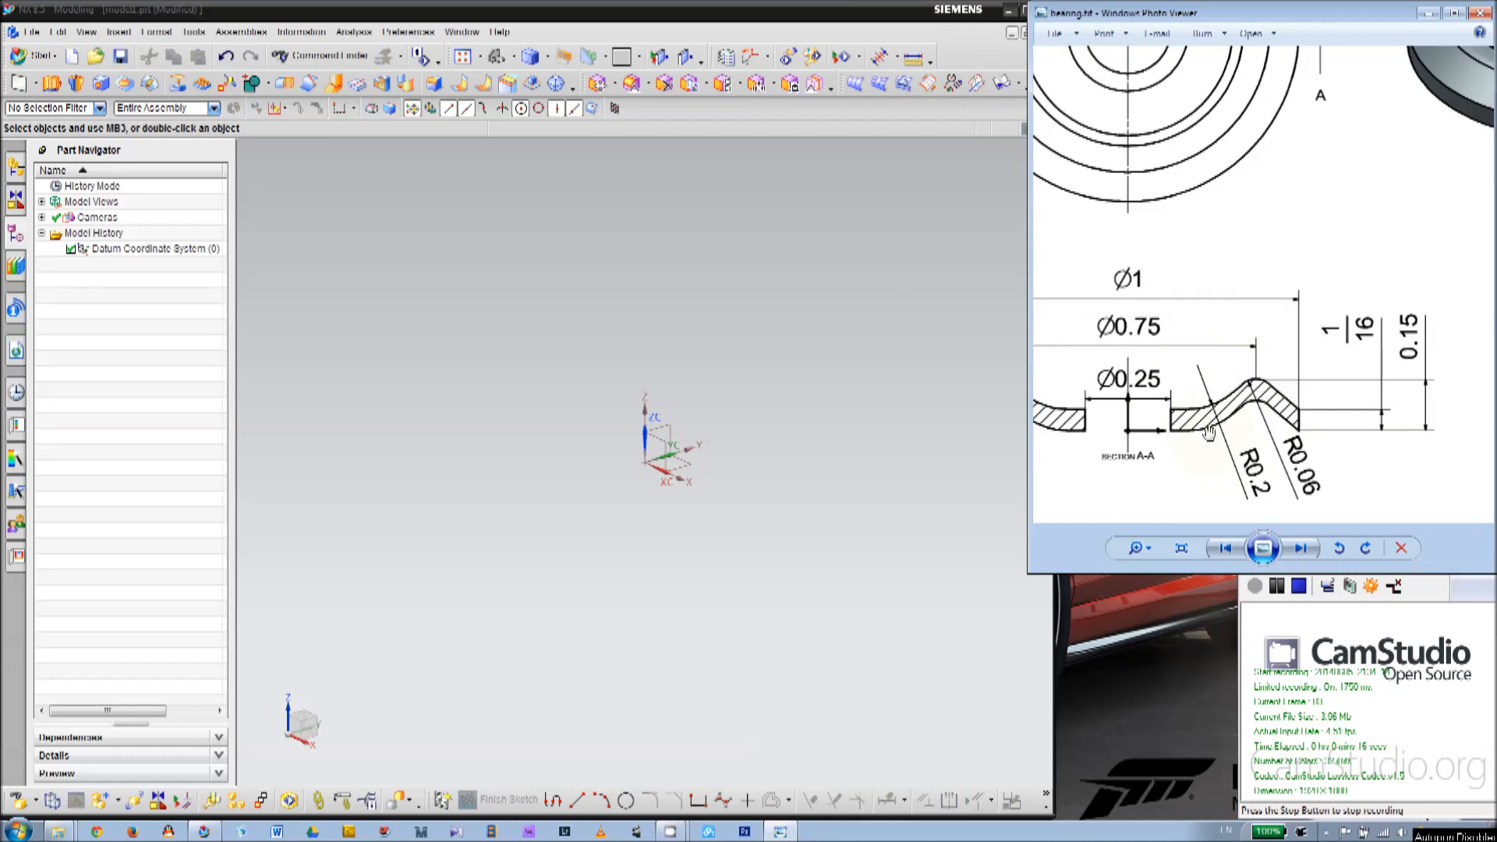
Create a sketch on the YZ plane of the datum coordinate system.
mouse_move(1319, 294)
left_mouse_down()
mouse_move(1186, 351)
mouse_move(1318, 227)
mouse_move(1325, 299)
left_mouse_up()
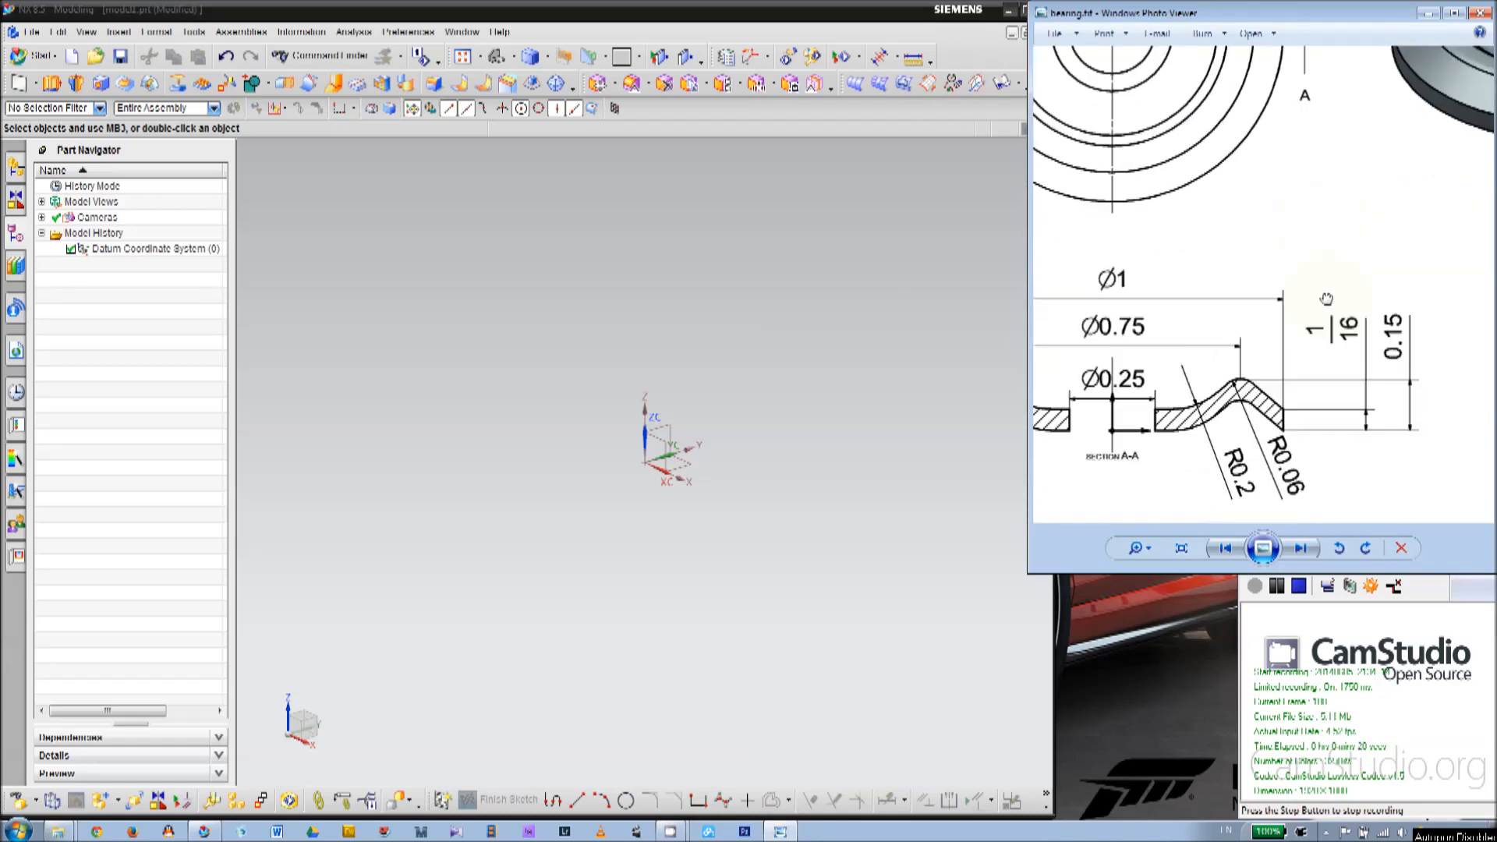
left_click(948, 377)
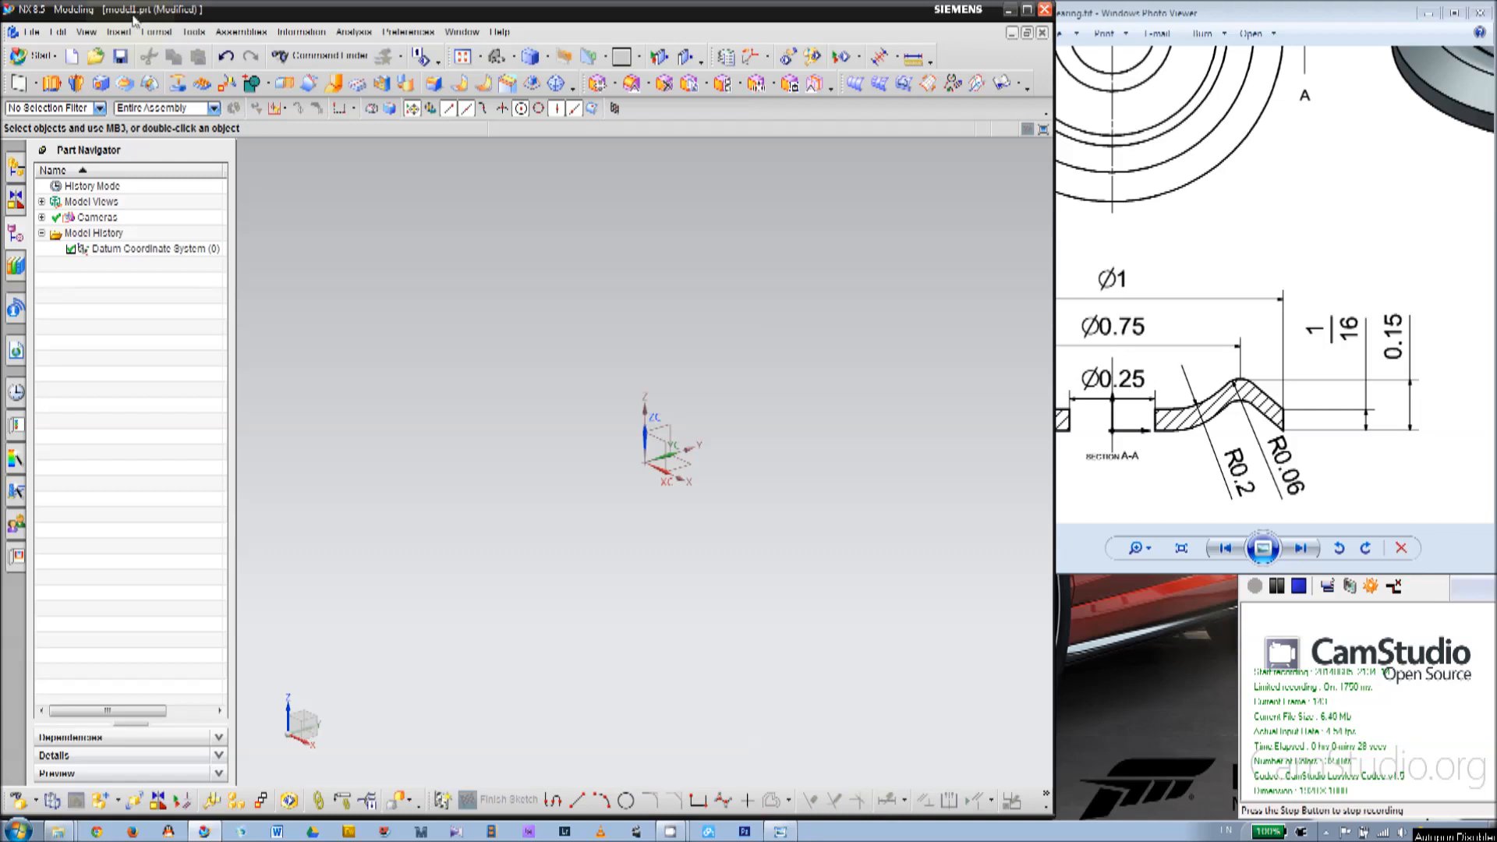
middle_click_drag(575, 427, 474, 393)
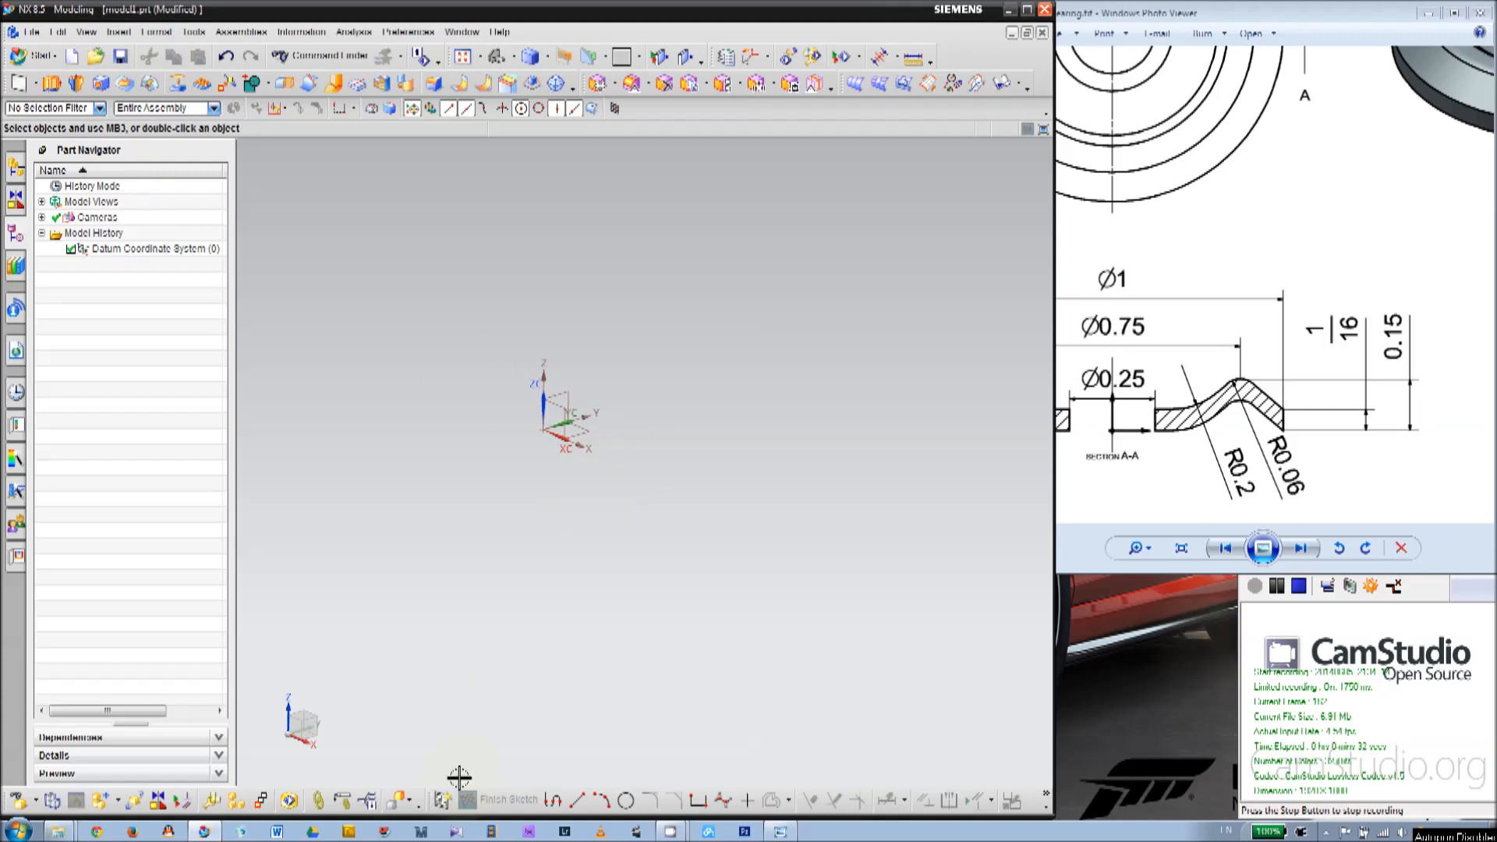
left_click(442, 799)
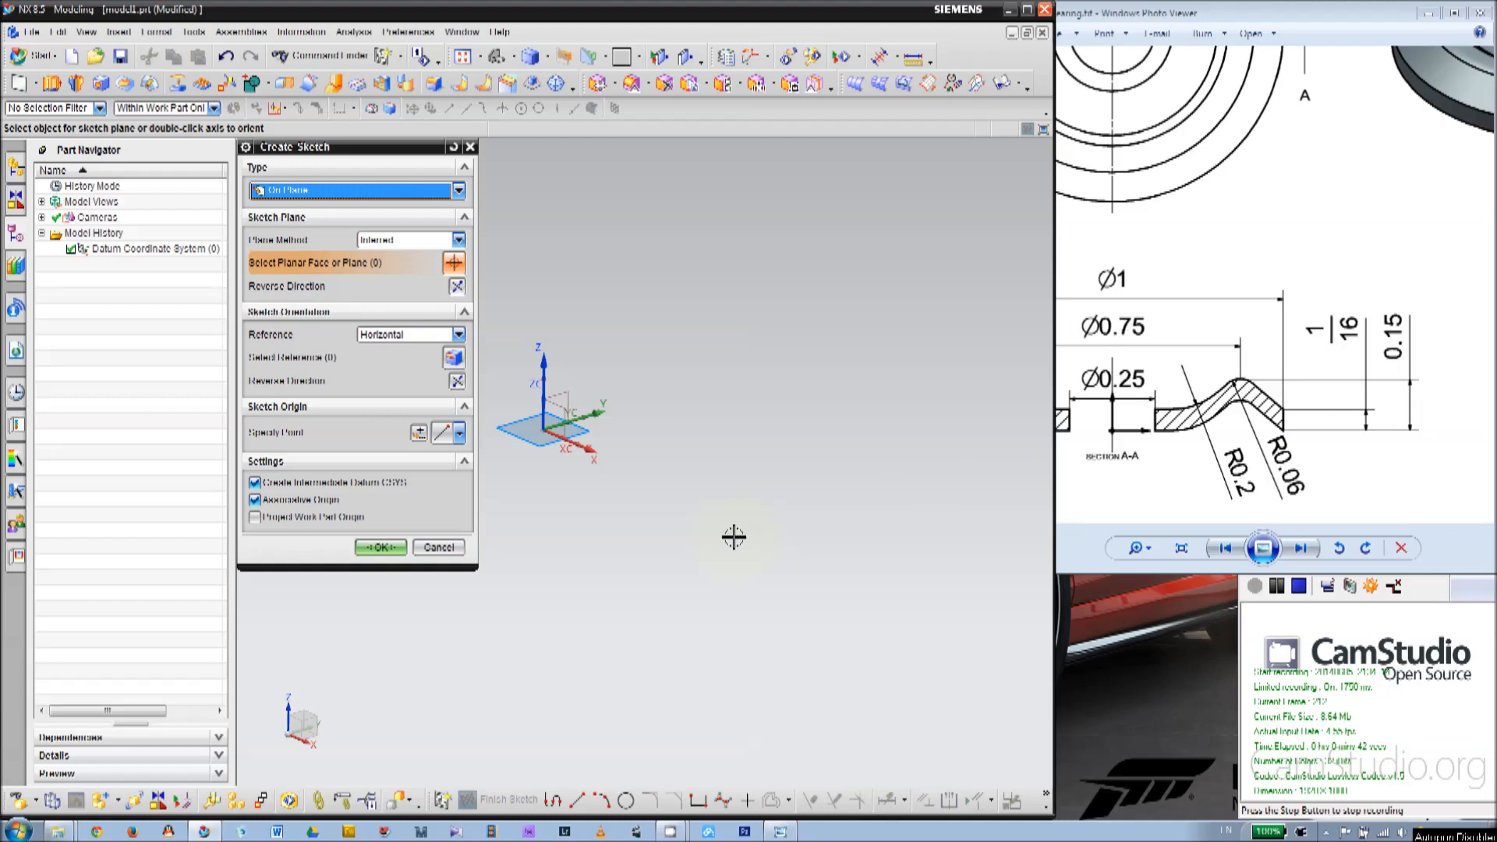
mouse_move(735, 536)
middle_mouse_down()
mouse_move(723, 517)
mouse_move(652, 528)
mouse_move(658, 540)
middle_mouse_up()
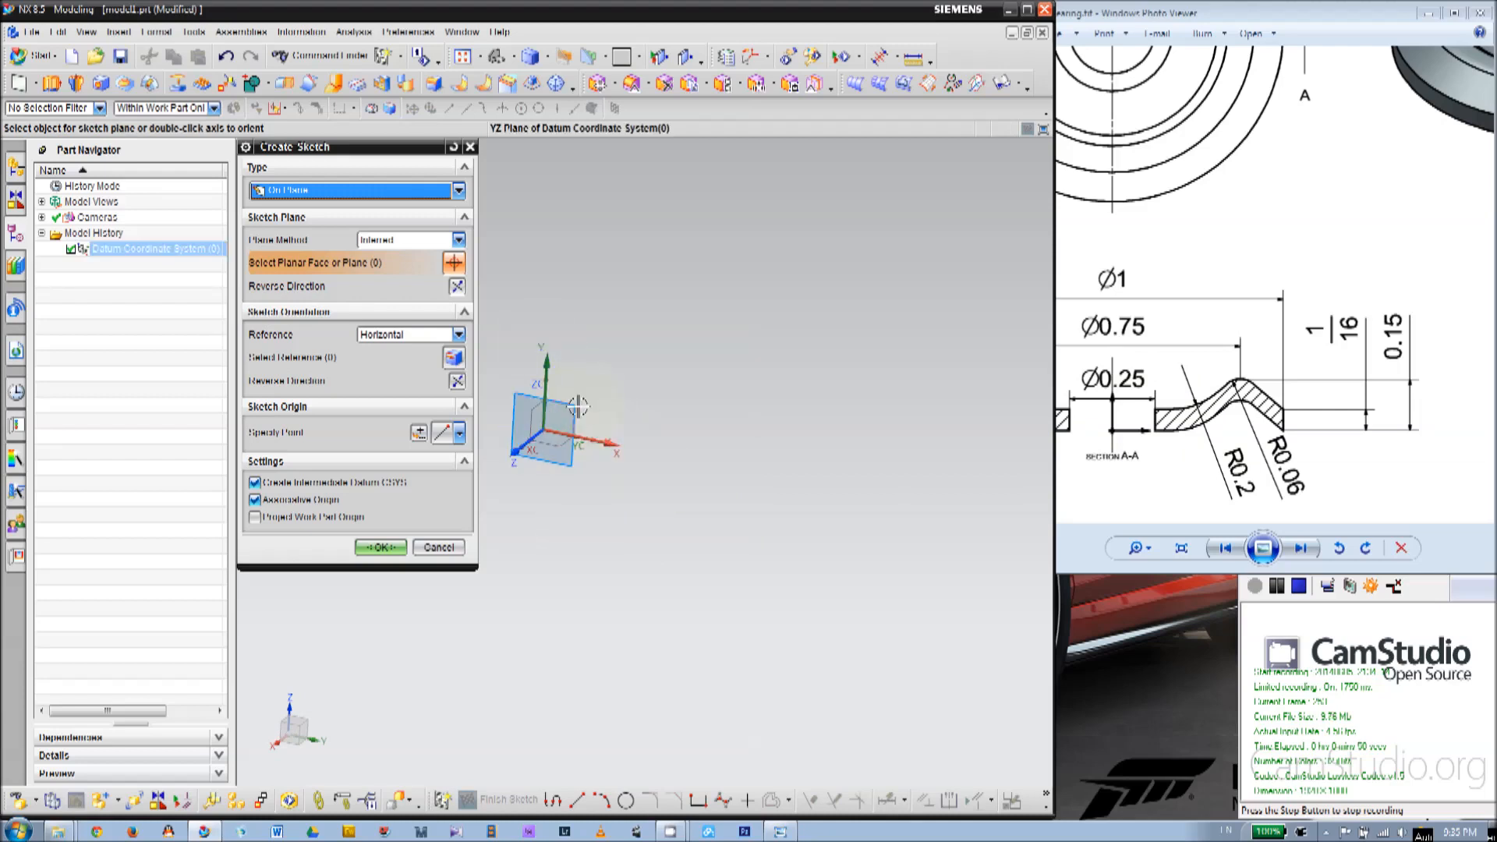
left_click(581, 406)
left_click(380, 547)
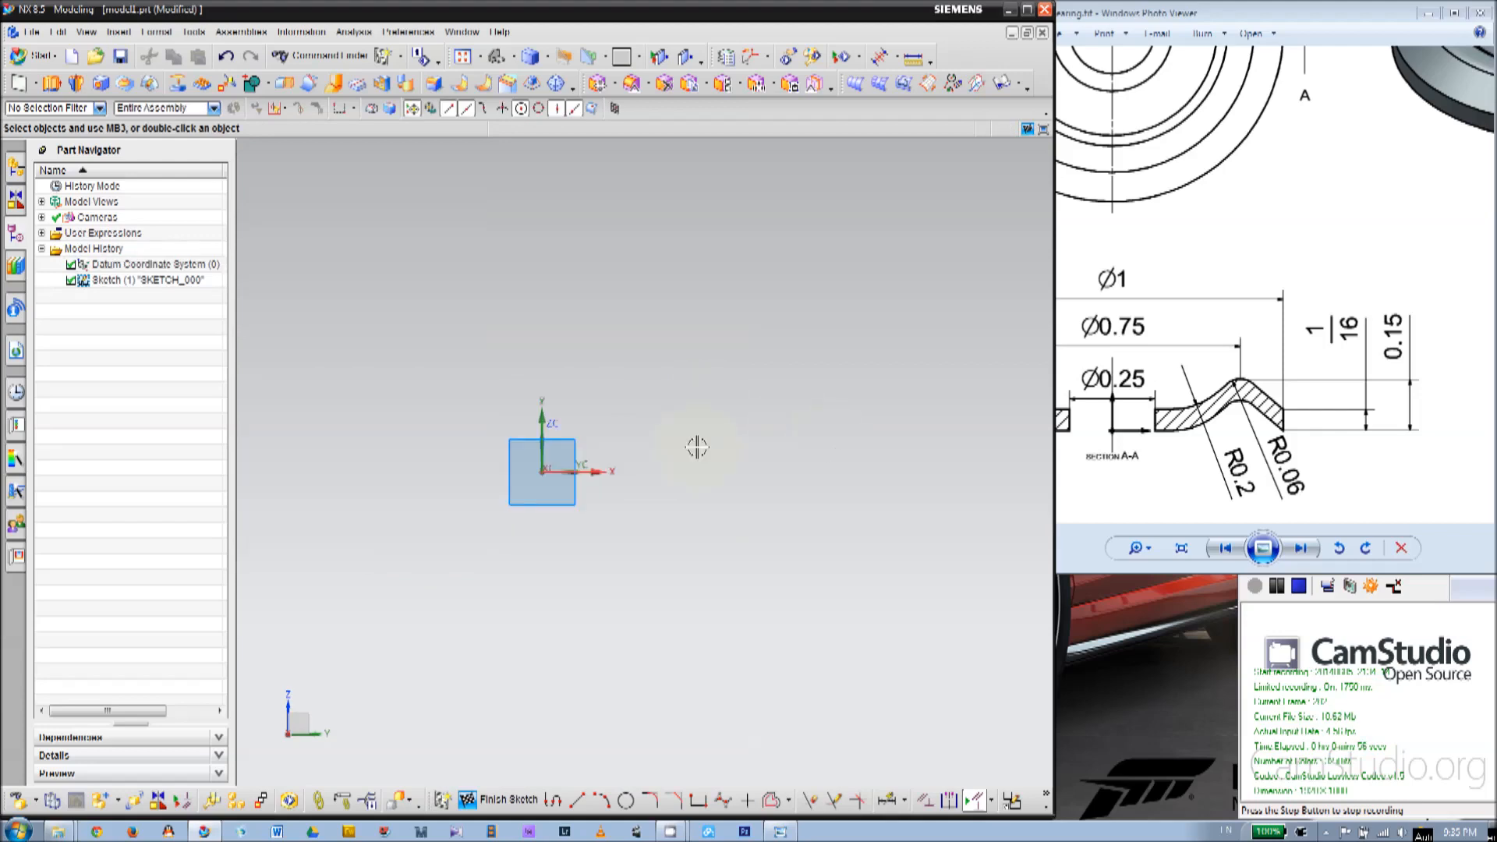
Examine the bearing drawing's isometric view and section A-A, including its diameters, heights and bend radii.
mouse_move(1227, 387)
left_mouse_down()
mouse_move(1232, 358)
mouse_move(1251, 381)
mouse_move(1225, 404)
left_mouse_up()
mouse_move(1343, 266)
left_mouse_down()
mouse_move(1153, 384)
mouse_move(1170, 434)
mouse_move(1149, 417)
left_mouse_up()
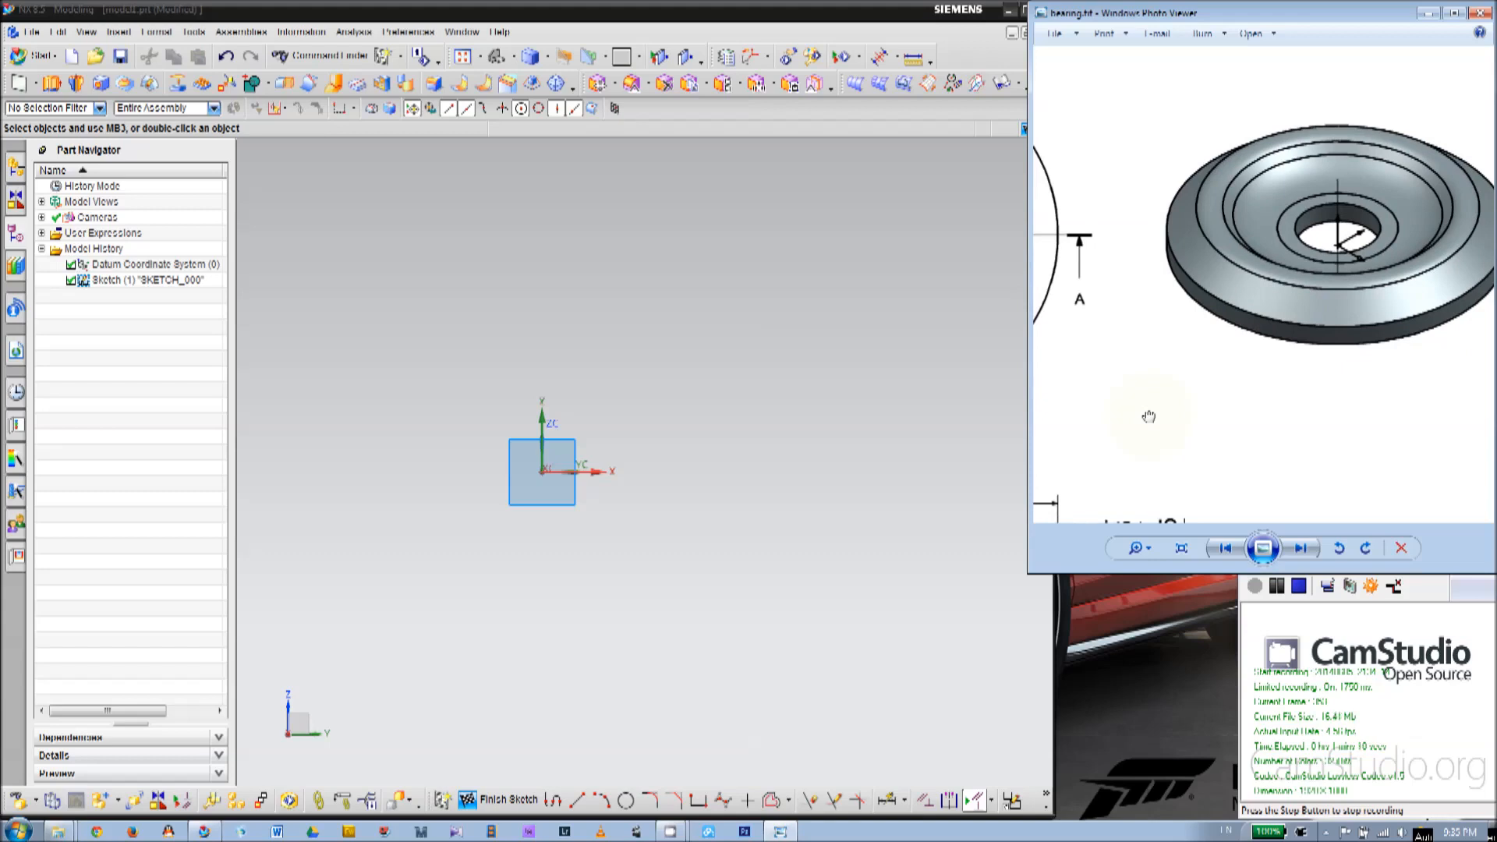
mouse_move(1149, 417)
left_mouse_down()
mouse_move(1384, 288)
mouse_move(1326, 278)
mouse_move(1190, 377)
mouse_move(1290, 268)
mouse_move(1315, 303)
mouse_move(1334, 280)
left_mouse_up()
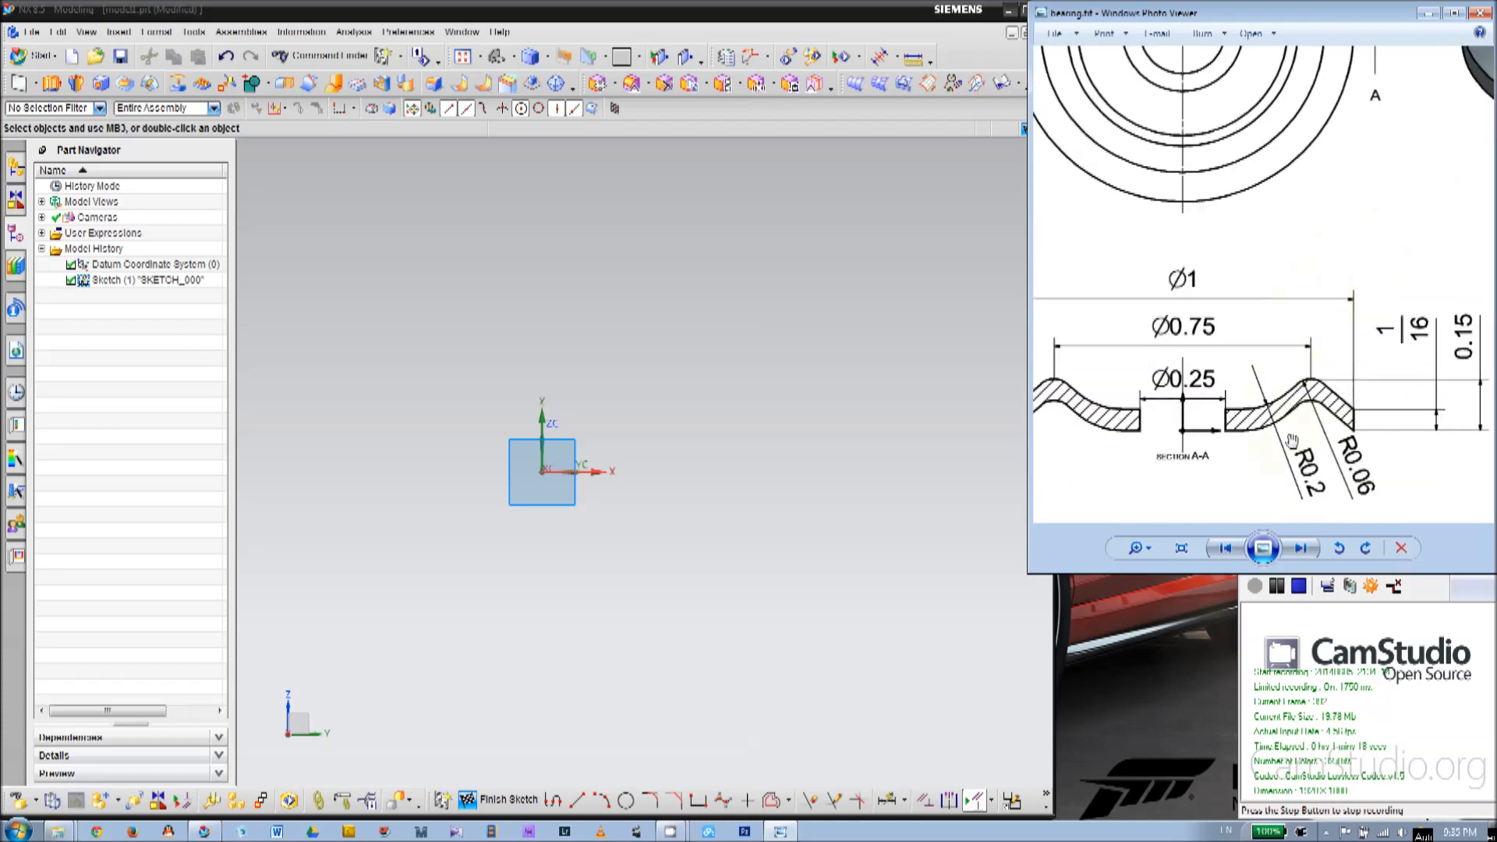
left_click(1135, 547)
left_click_drag(1256, 458, 1247, 308)
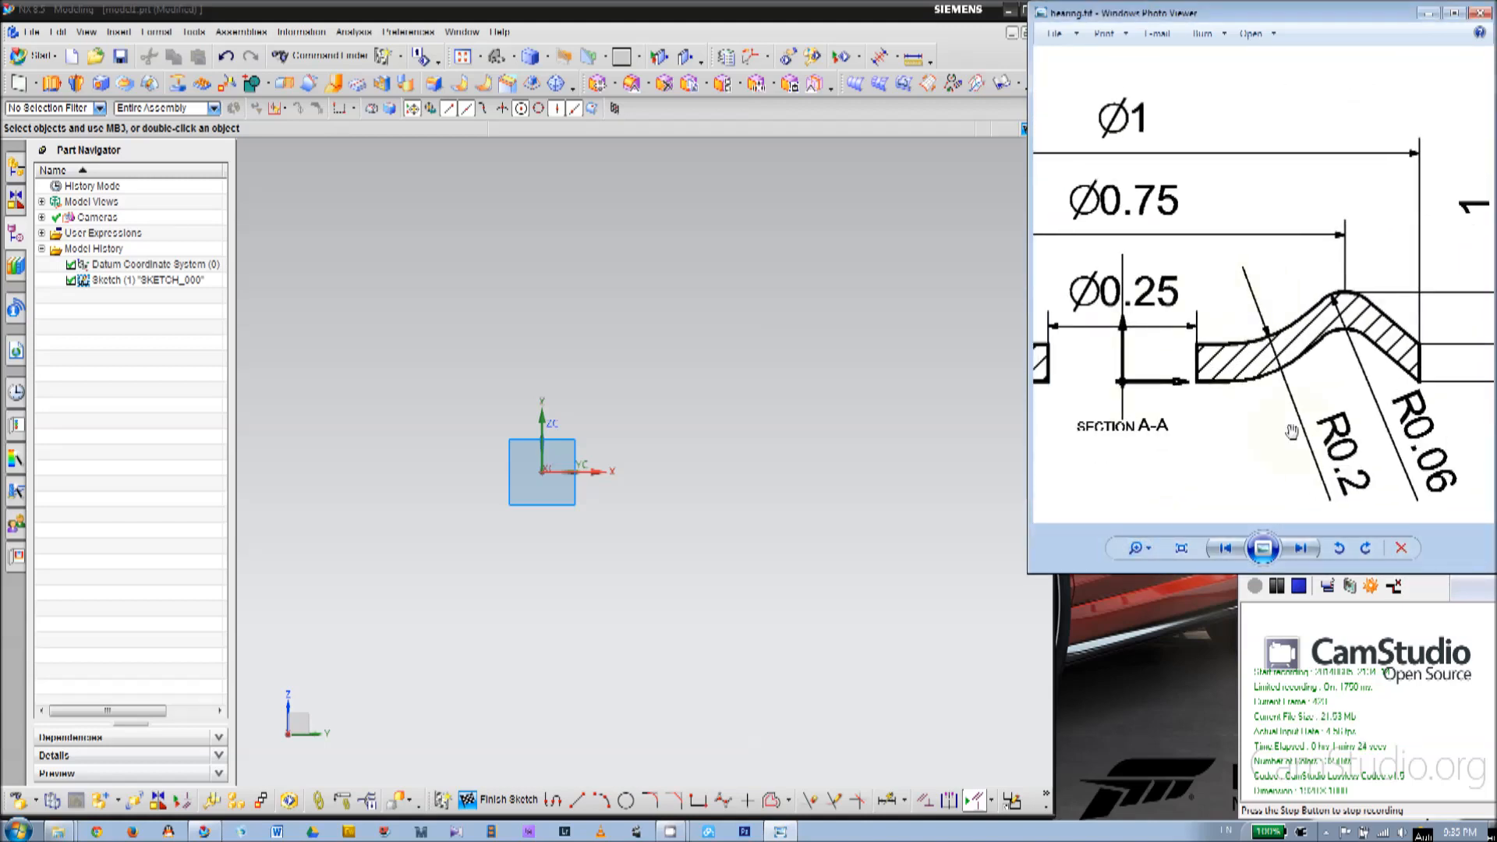
left_click(1136, 548)
left_click_drag(1141, 524, 1144, 555)
left_click_drag(1239, 449, 1079, 552)
mouse_move(1239, 398)
left_mouse_down()
mouse_move(1253, 300)
mouse_move(1153, 394)
left_mouse_up()
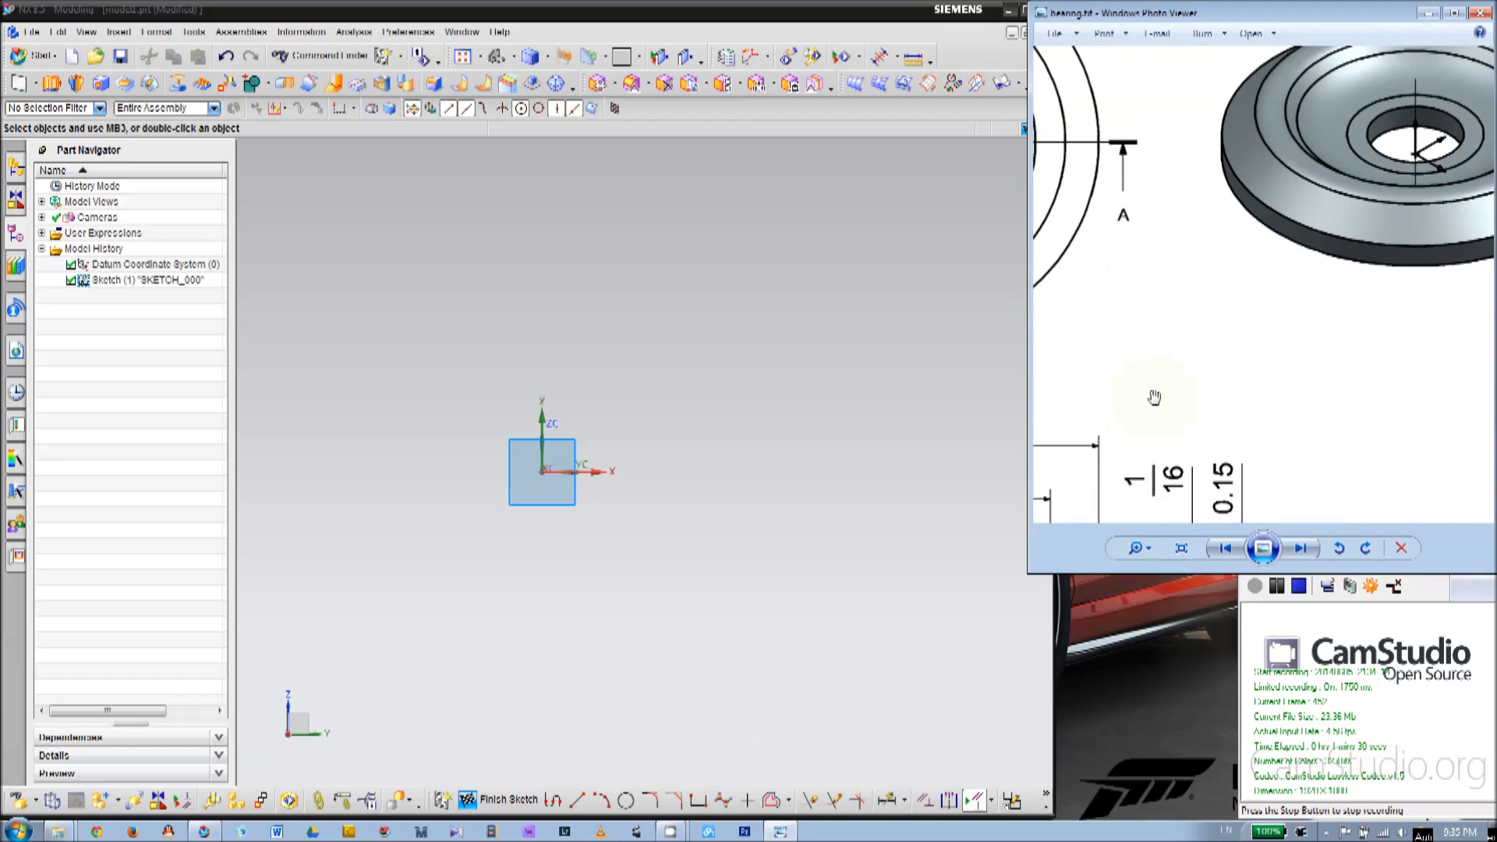
left_click_drag(1205, 290, 1389, 161)
left_click_drag(1181, 349, 1226, 325)
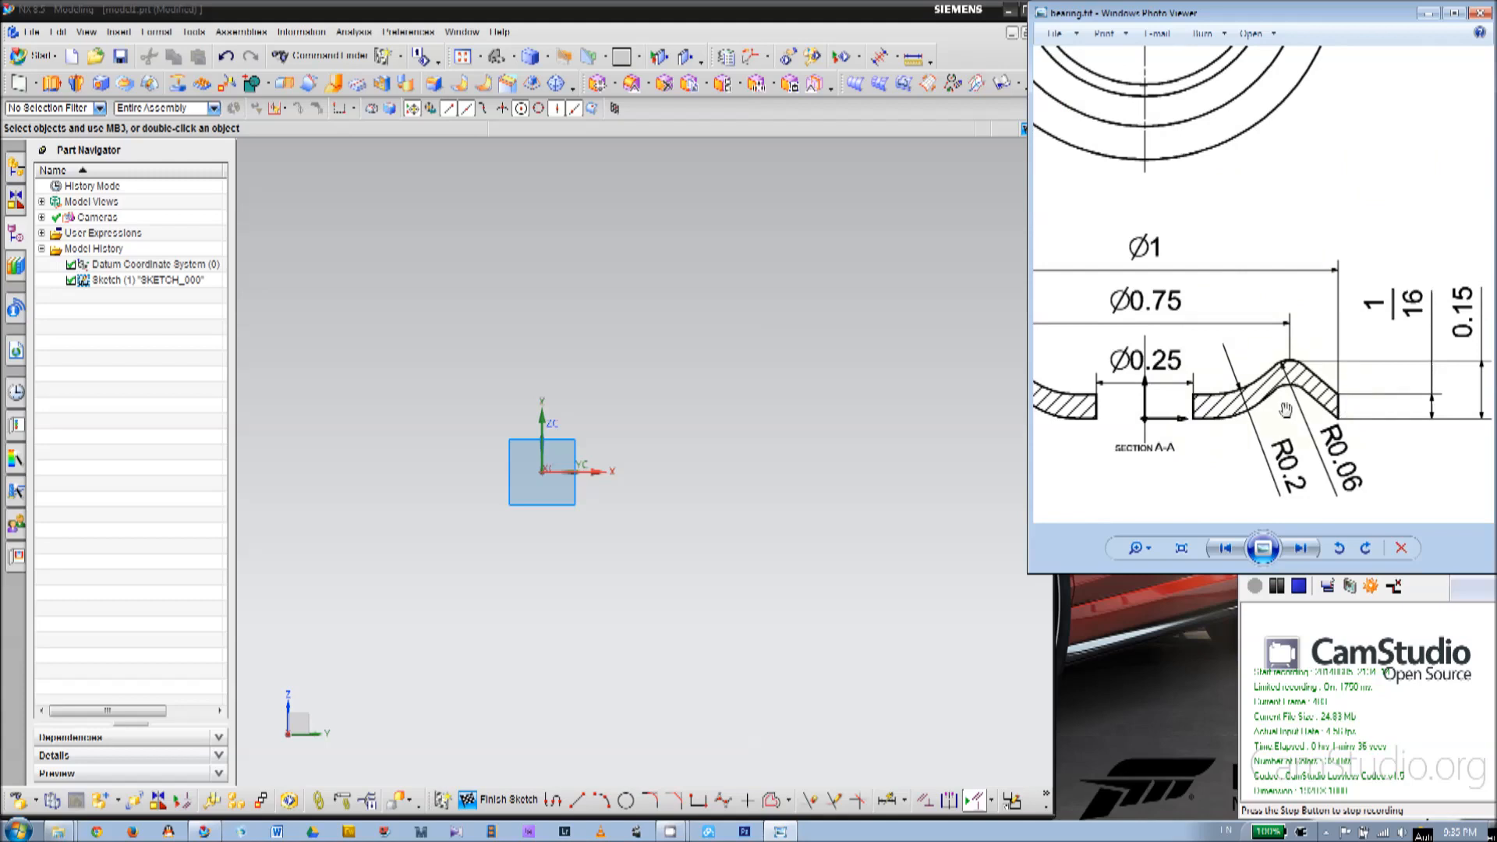
left_click_drag(1286, 411, 1274, 412)
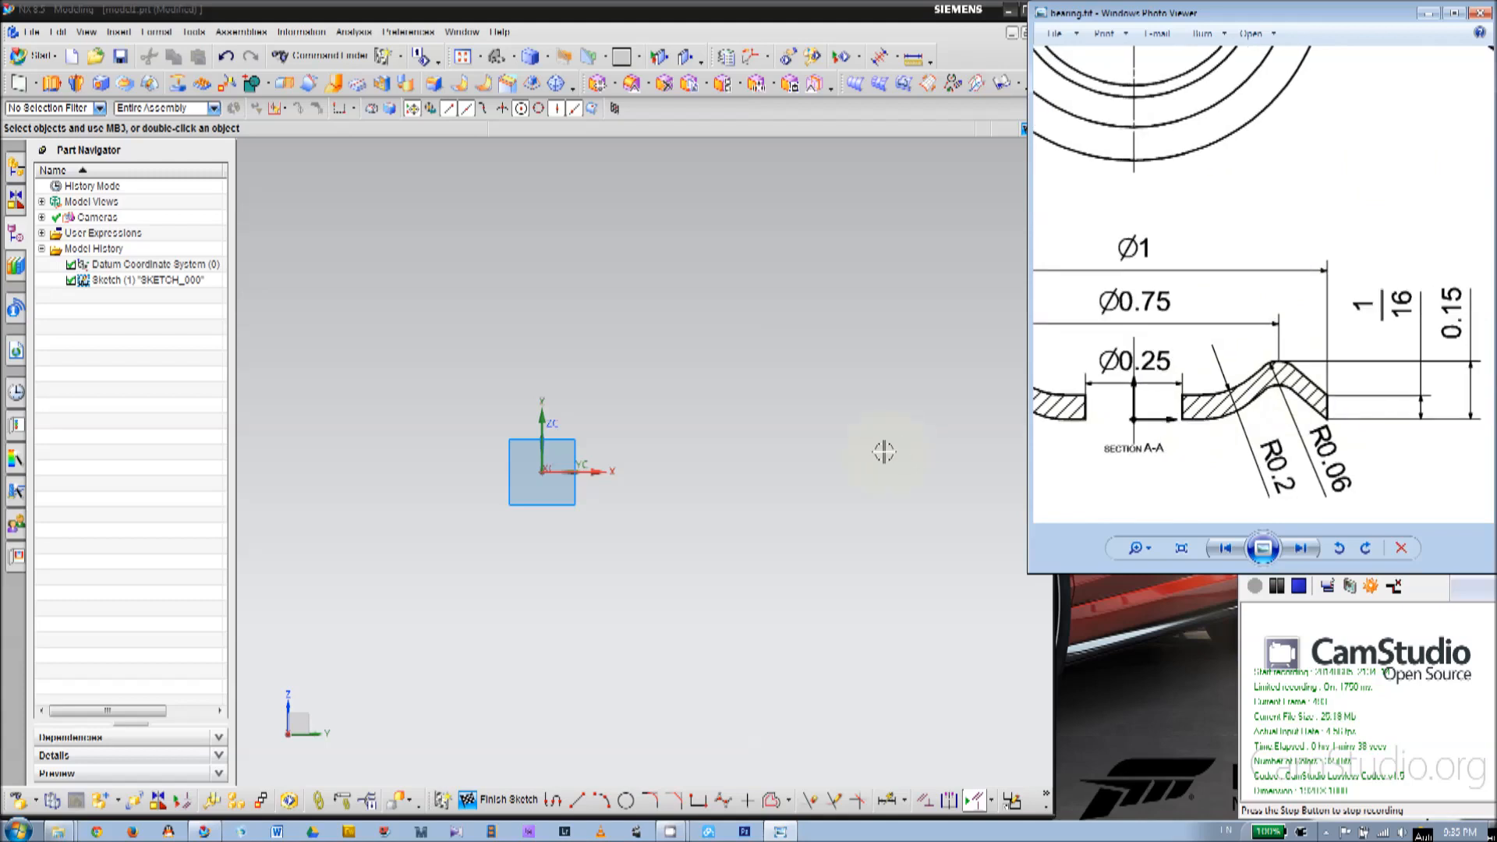
mouse_move(773, 414)
middle_mouse_down("shift")
mouse_move(765, 445)
mouse_move(715, 461)
middle_mouse_up("shift")
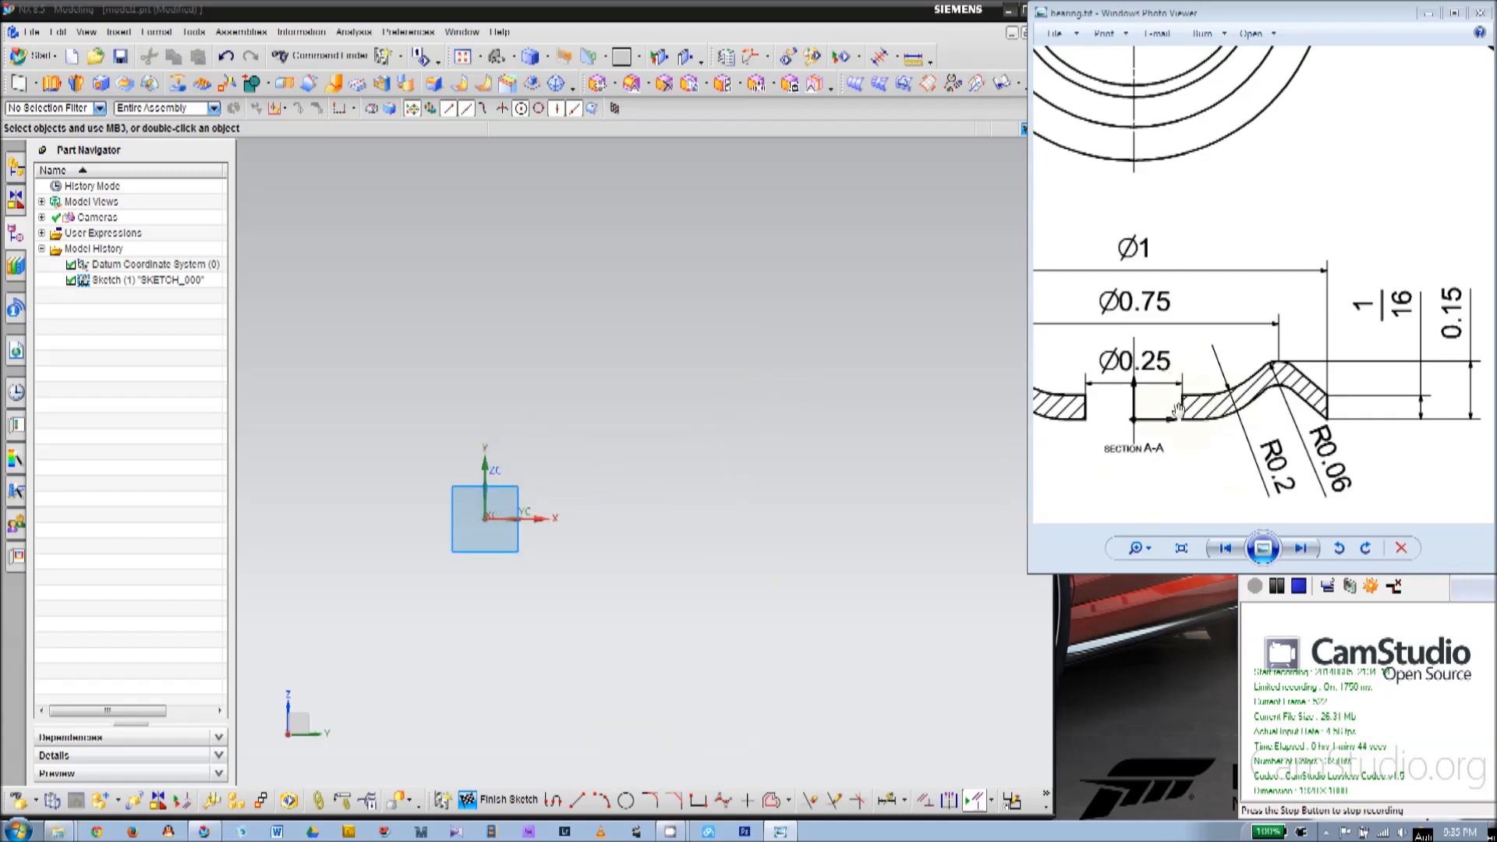
left_click_drag(1367, 327, 1189, 427)
left_click_drag(1236, 351, 1376, 271)
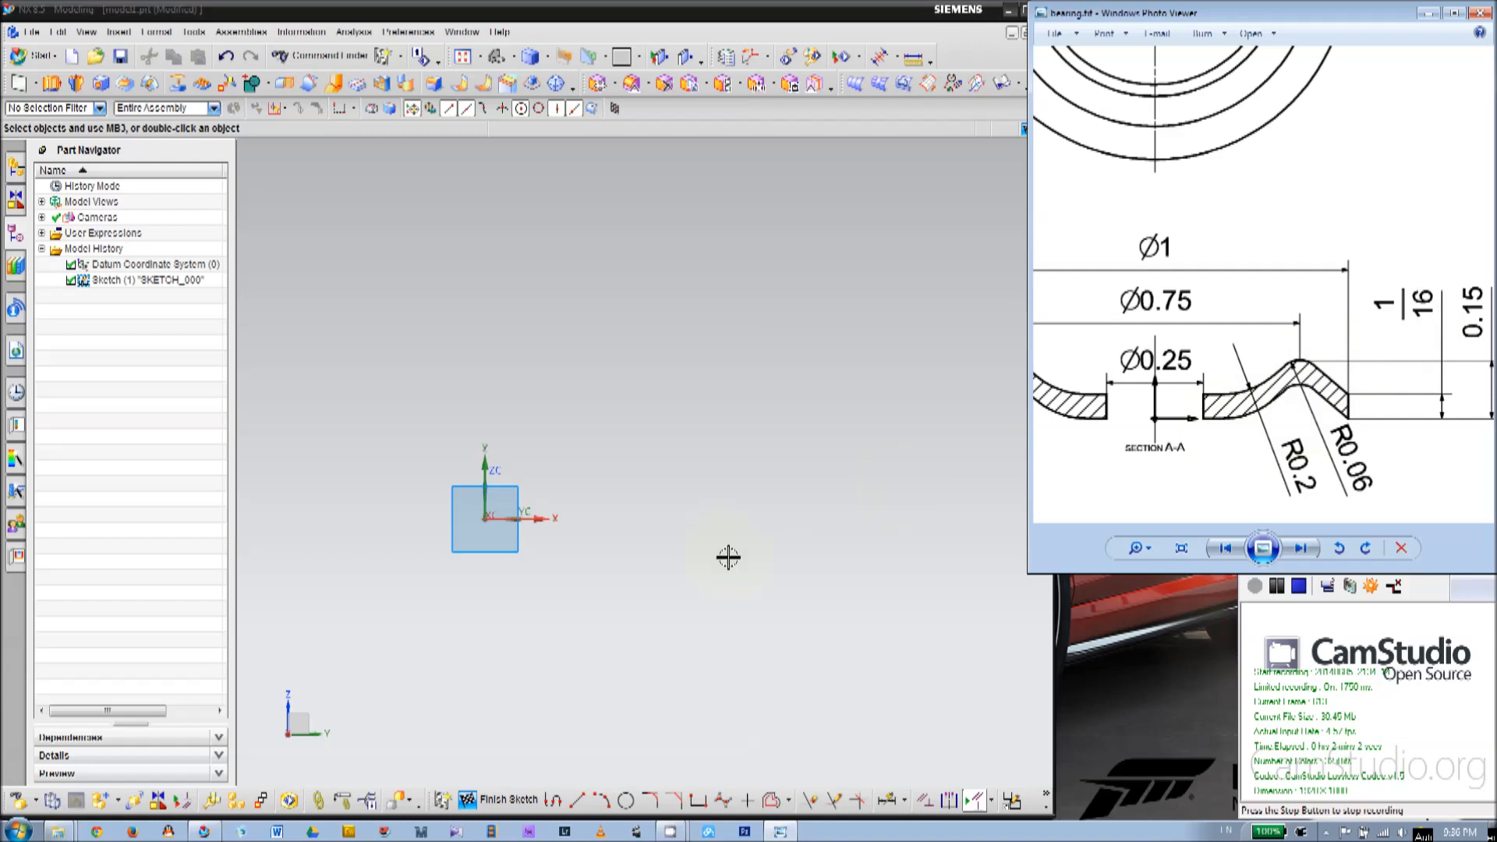
Draw a rectangle from the sketch origin with a width of 0.5 and a height of 0.0625.
left_click(698, 799)
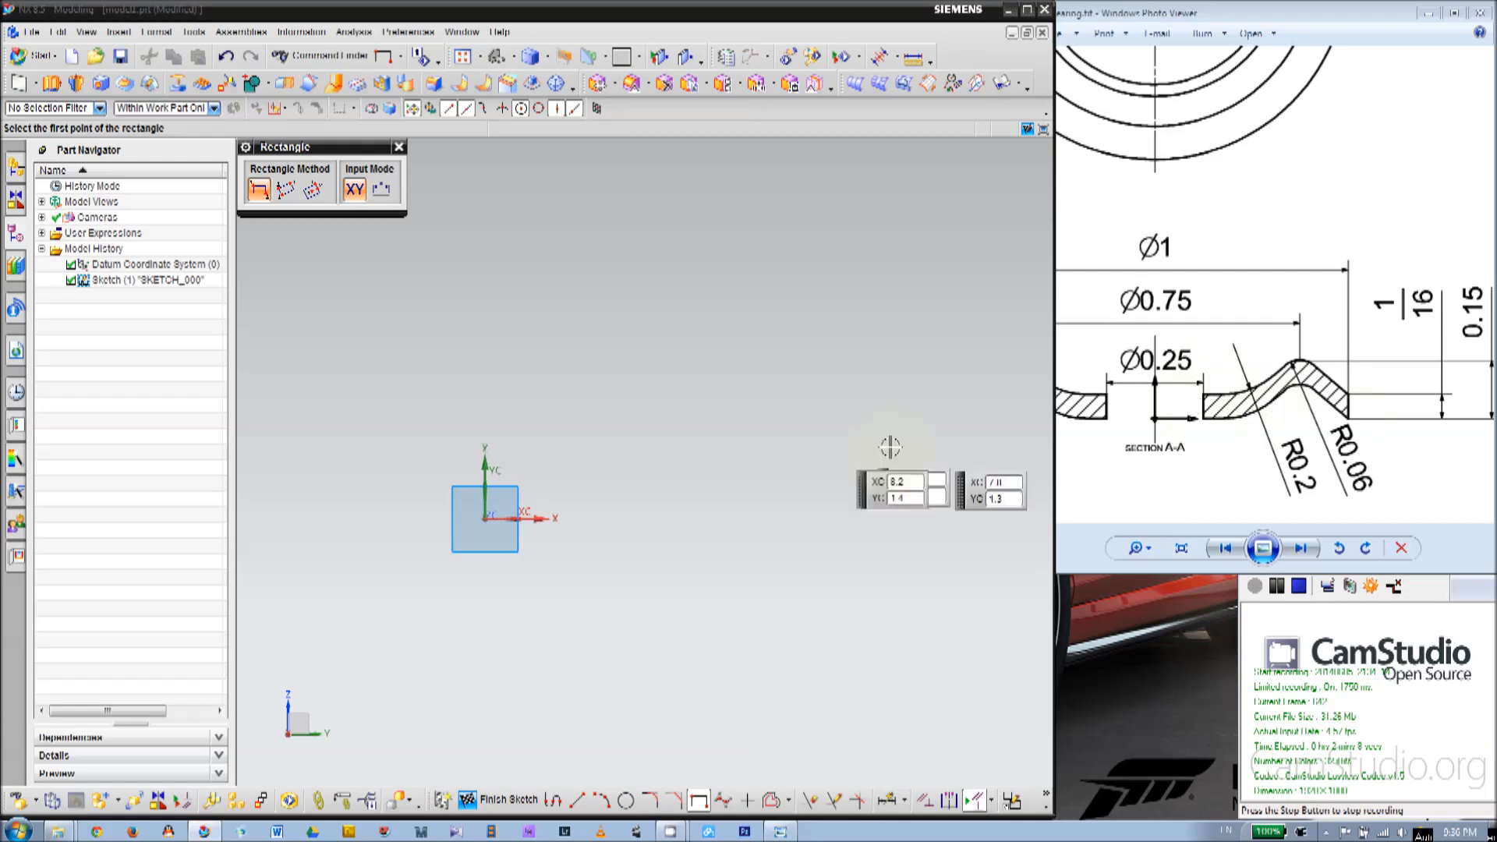
left_click(484, 518)
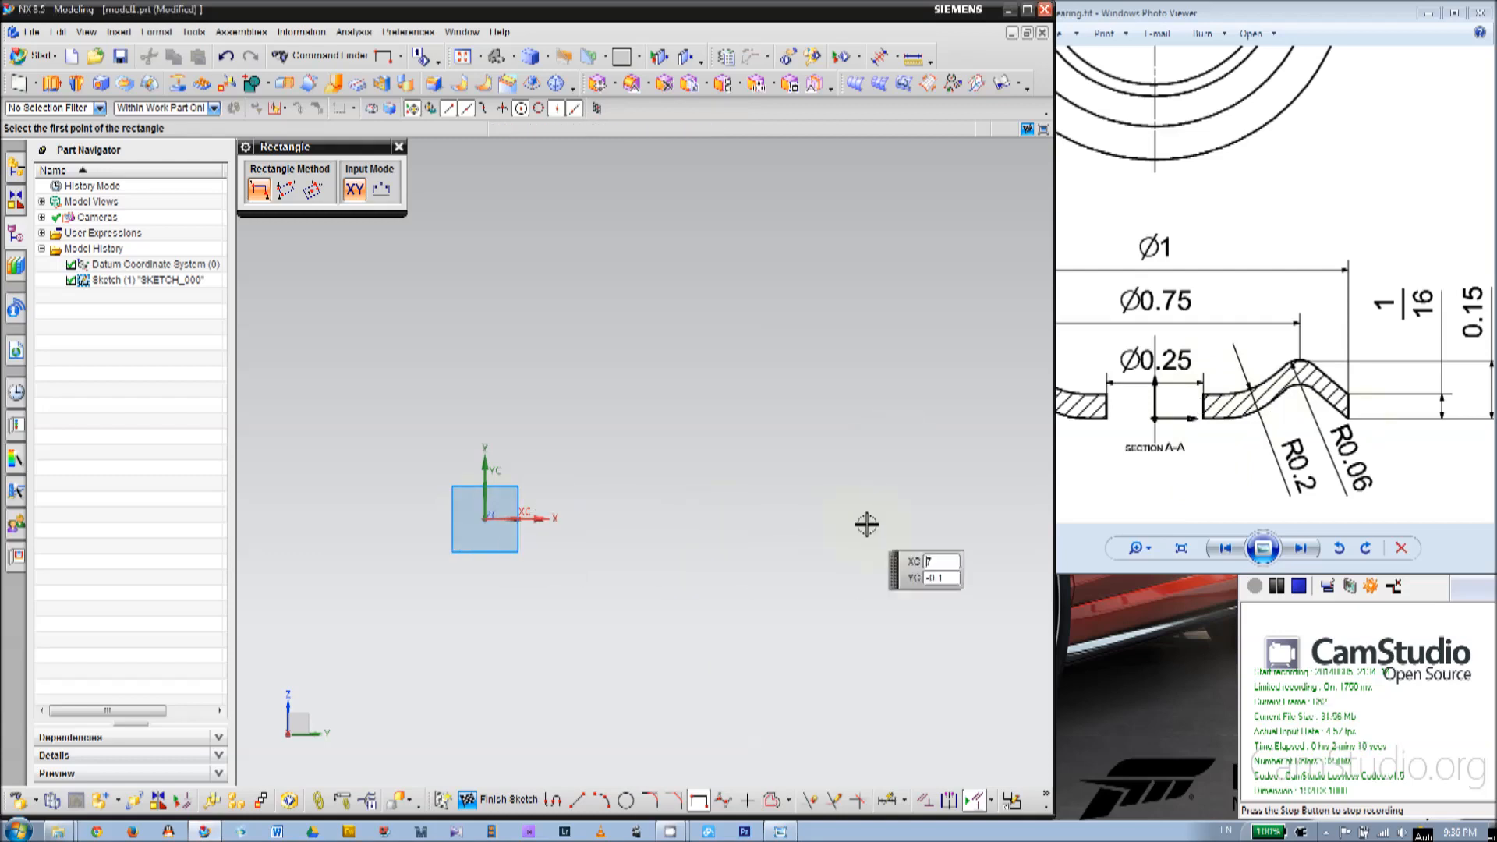
left_click(486, 519)
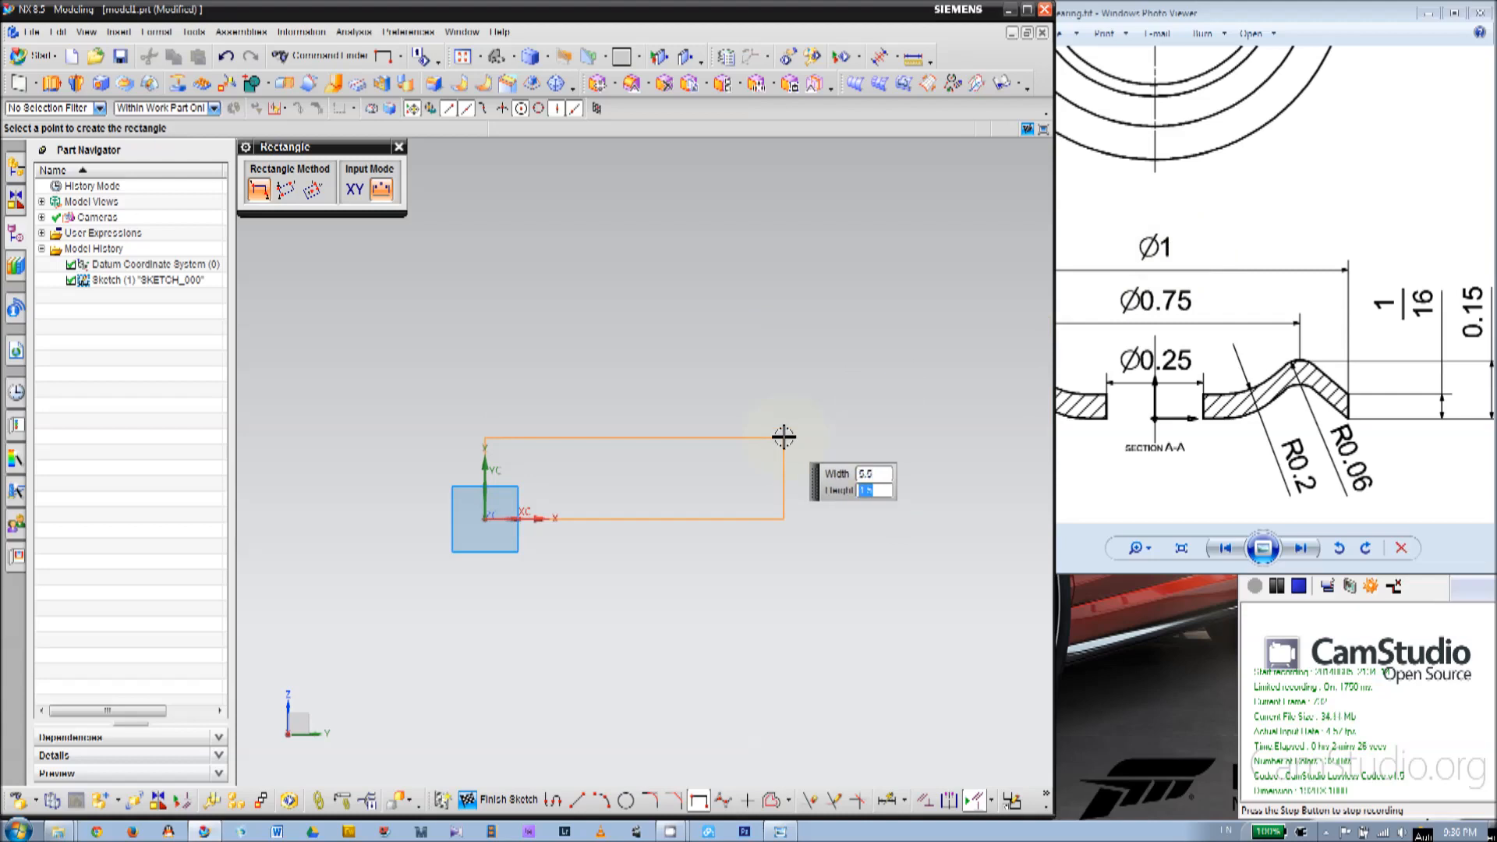
type("6")
key("Tab")
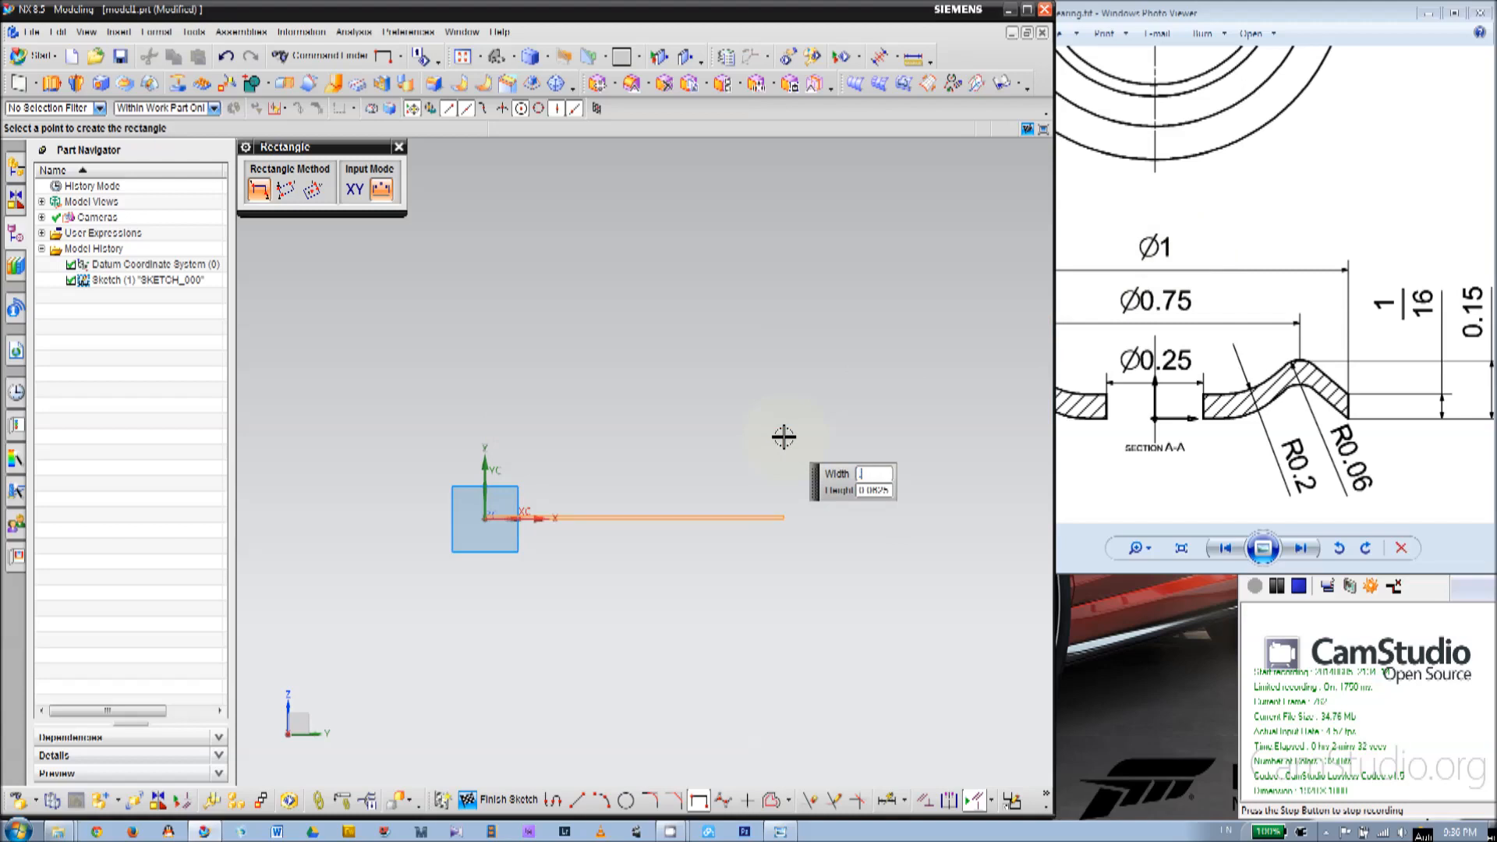
type(".5")
key("Tab")
key("Tab")
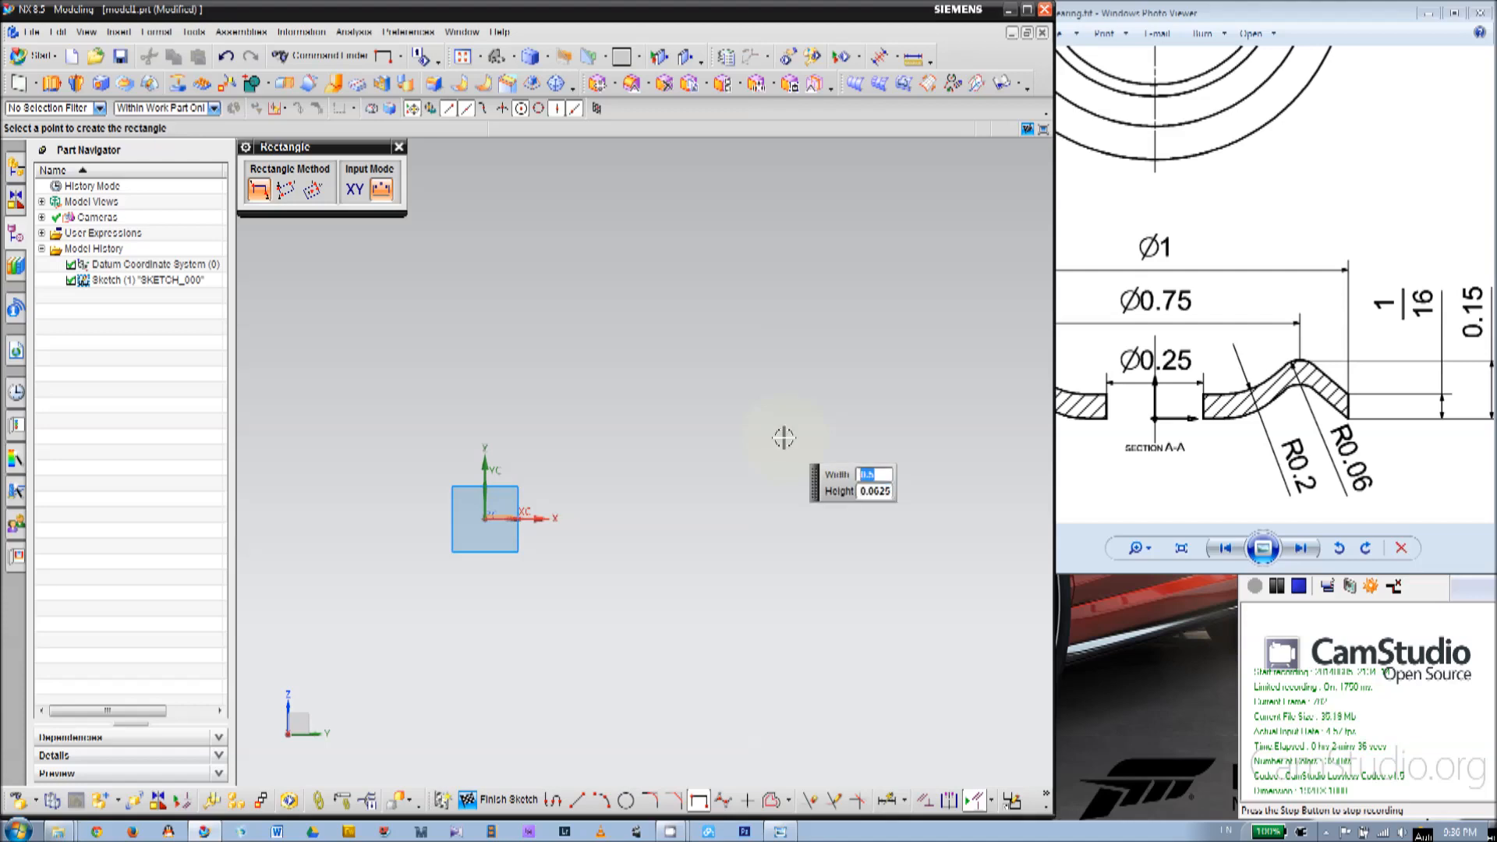
scroll(461, 534, "down", 6)
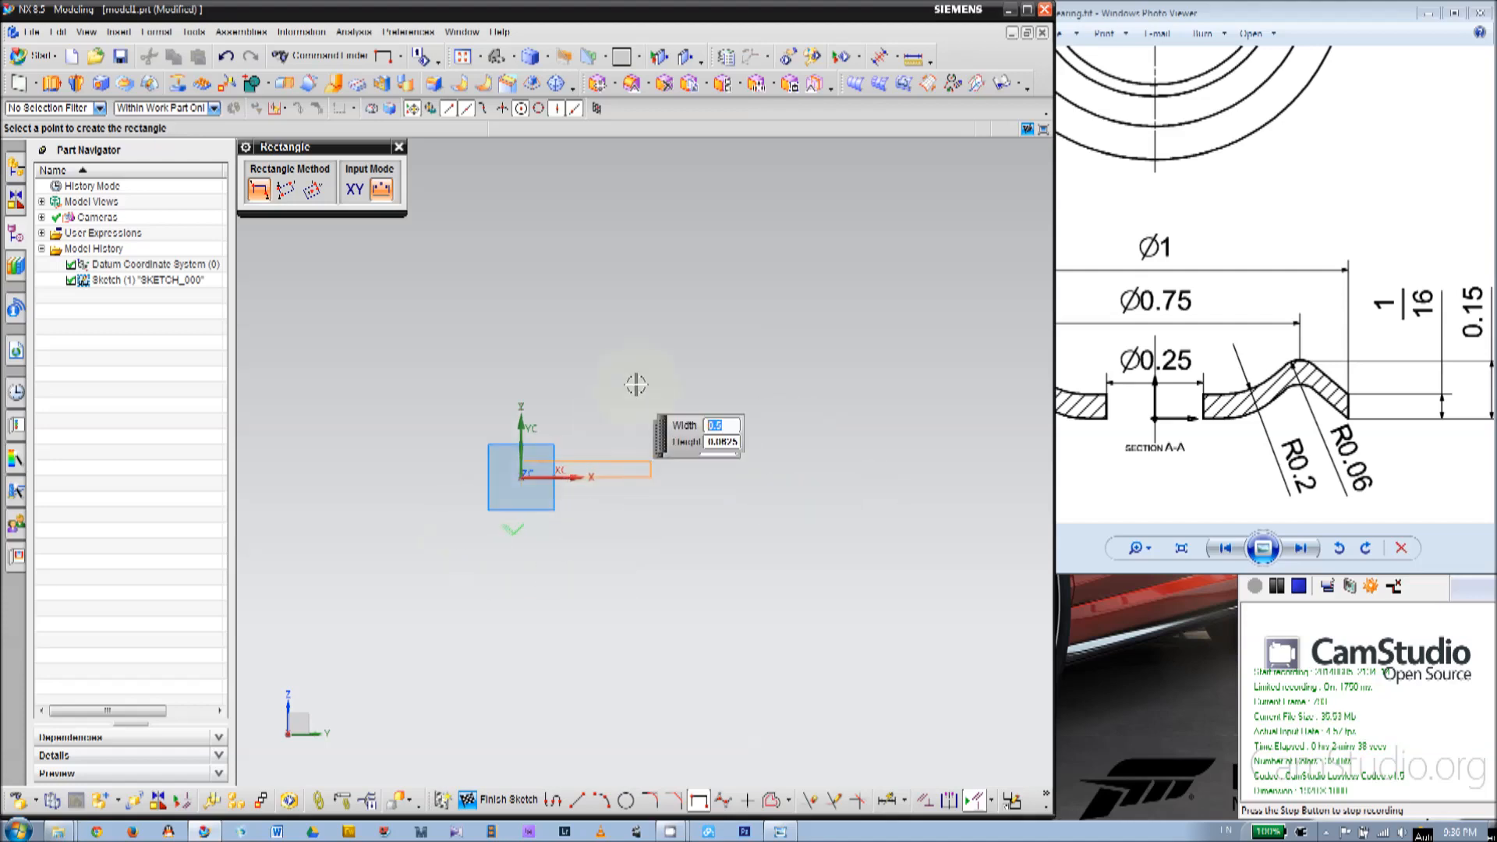
left_click(693, 331)
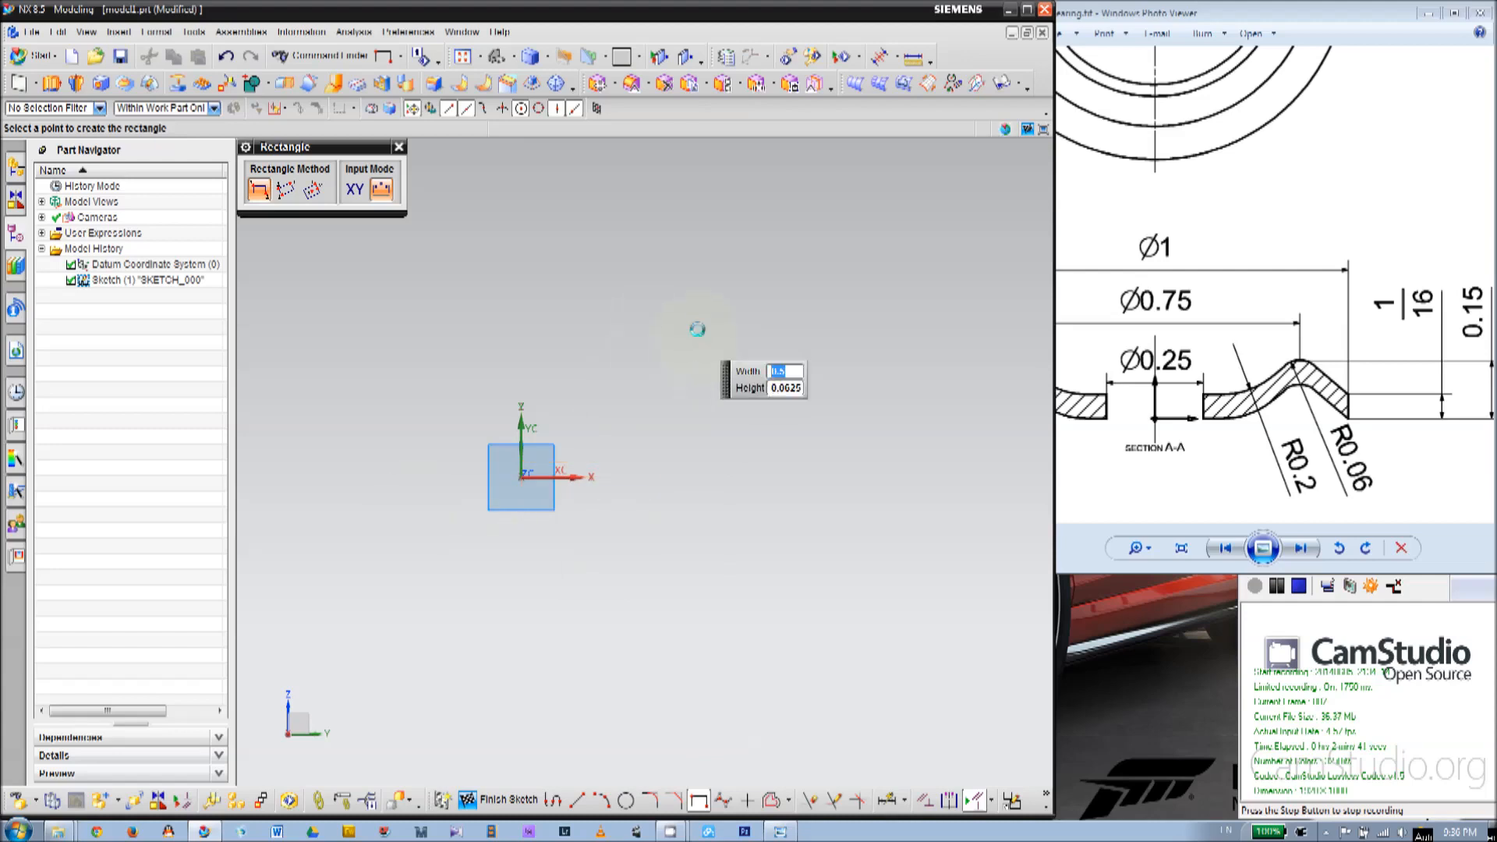
left_click(398, 148)
Reposition the rectangle's width dimension well above it and the height dimension farther out beside it.
scroll(574, 478, "down", 5)
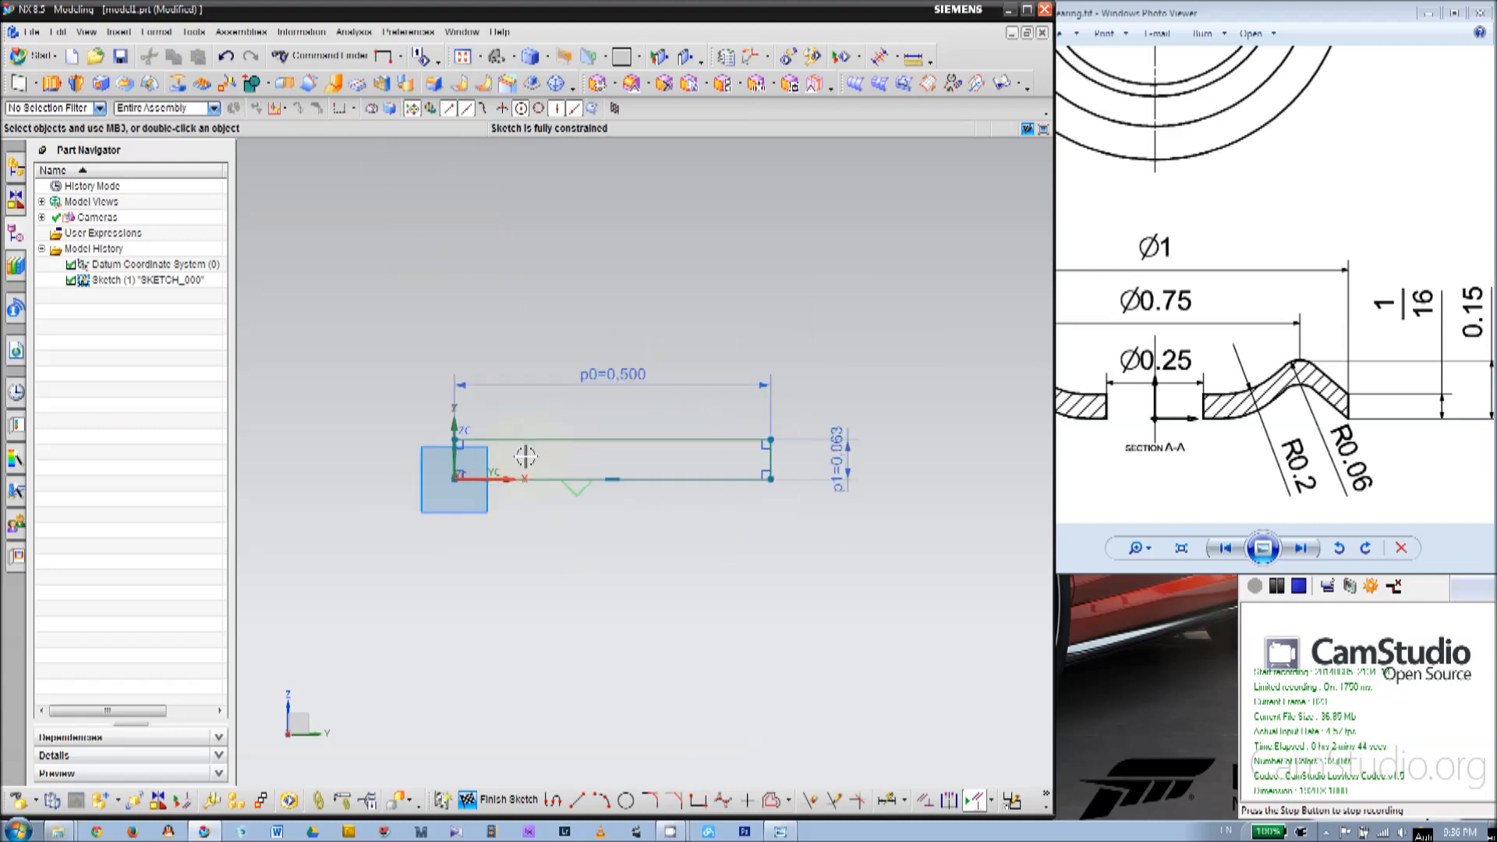
left_click_drag(838, 460, 905, 536)
mouse_move(607, 374)
left_mouse_down()
mouse_move(573, 411)
mouse_move(534, 278)
mouse_move(509, 265)
left_mouse_up()
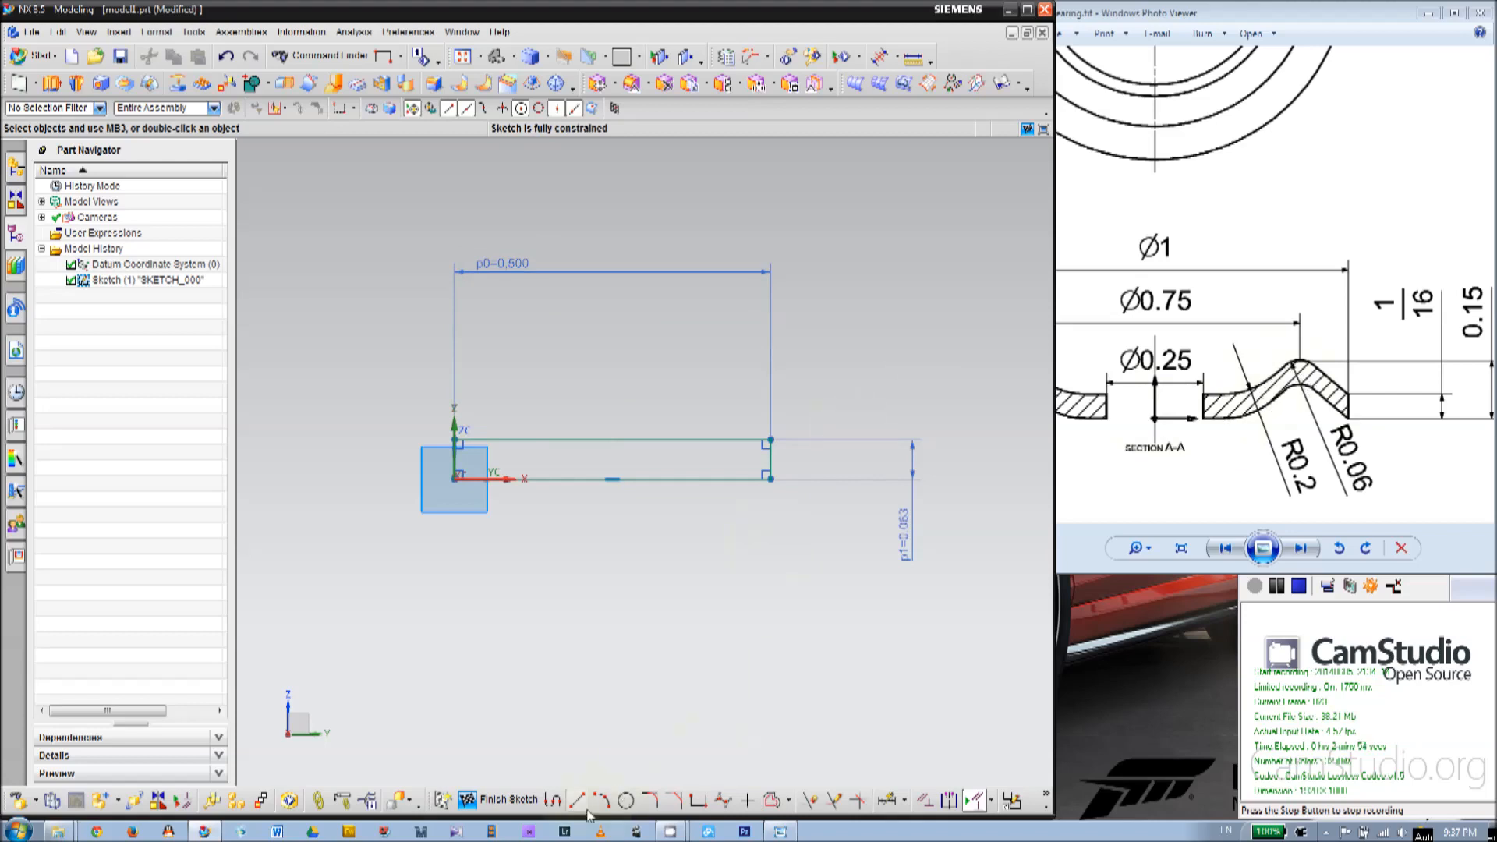
Sketch a two-line peak from the rectangle's upper outer corner, with the second line about 0.21 long ending on its upper edge.
left_click(556, 801)
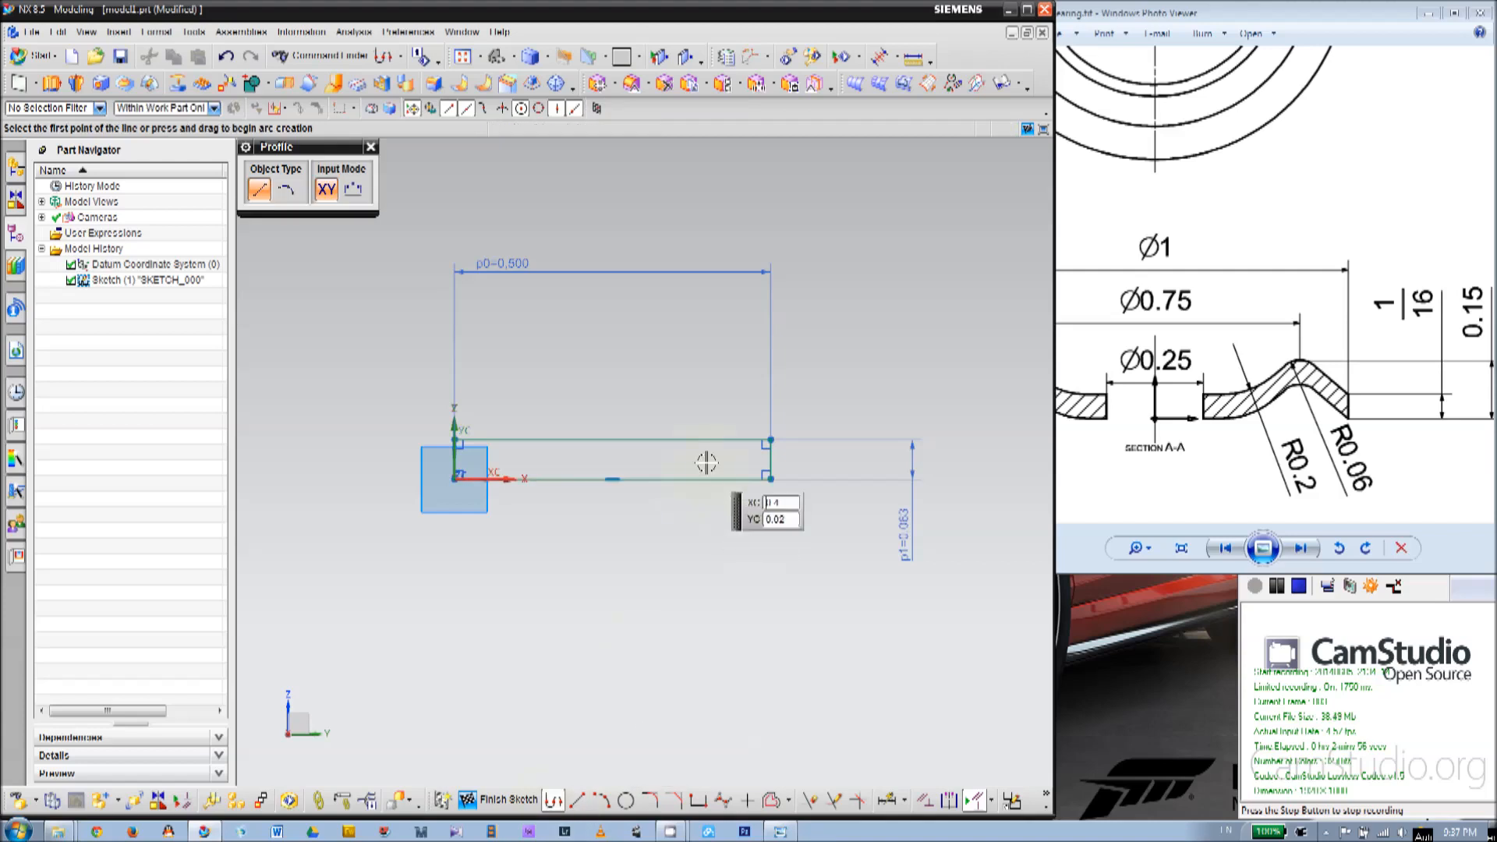
scroll(708, 453, "up", 1)
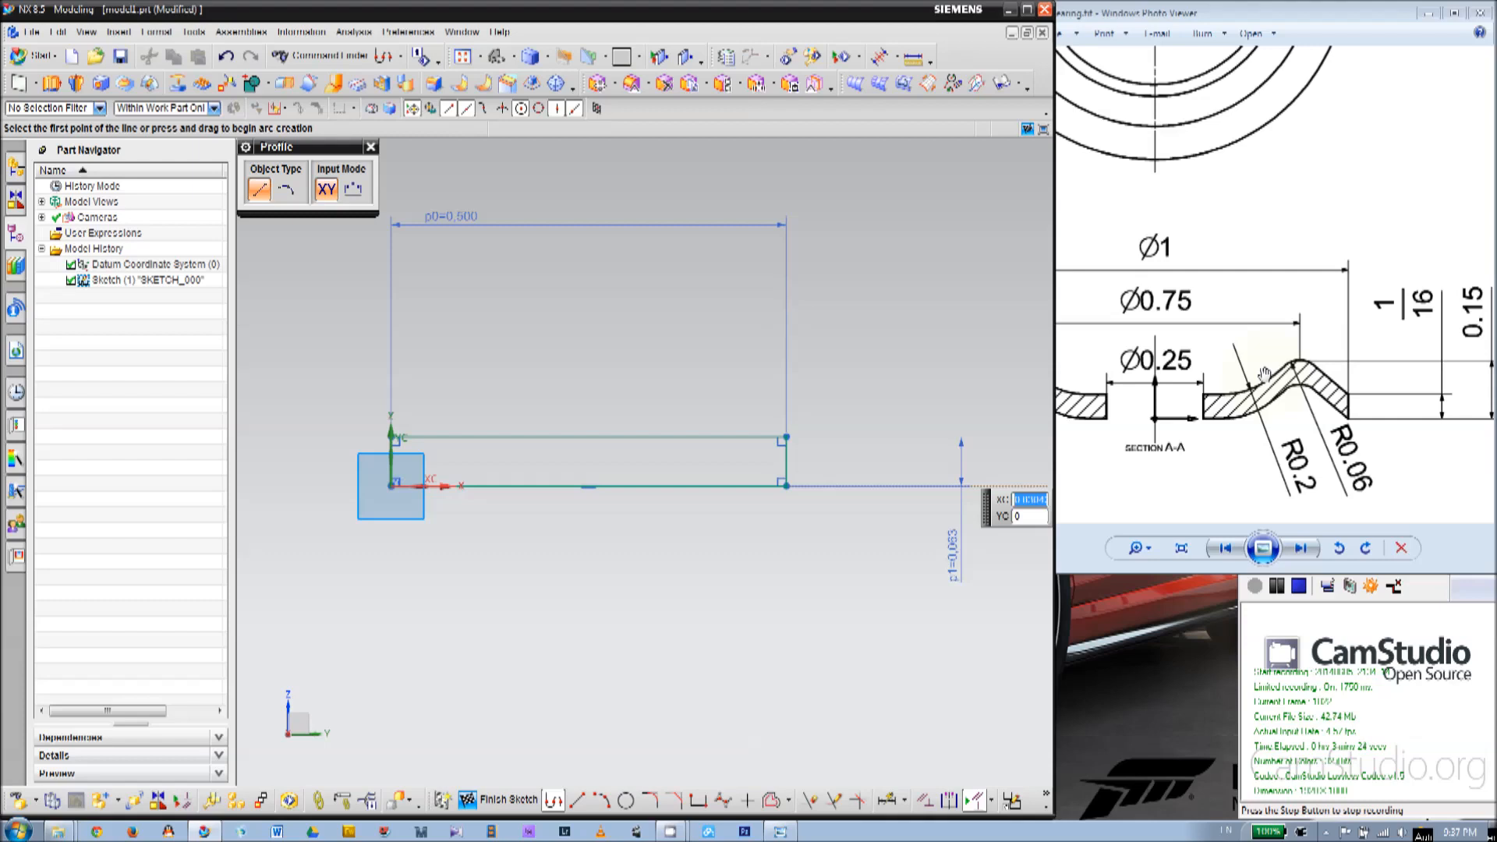
left_click(786, 437)
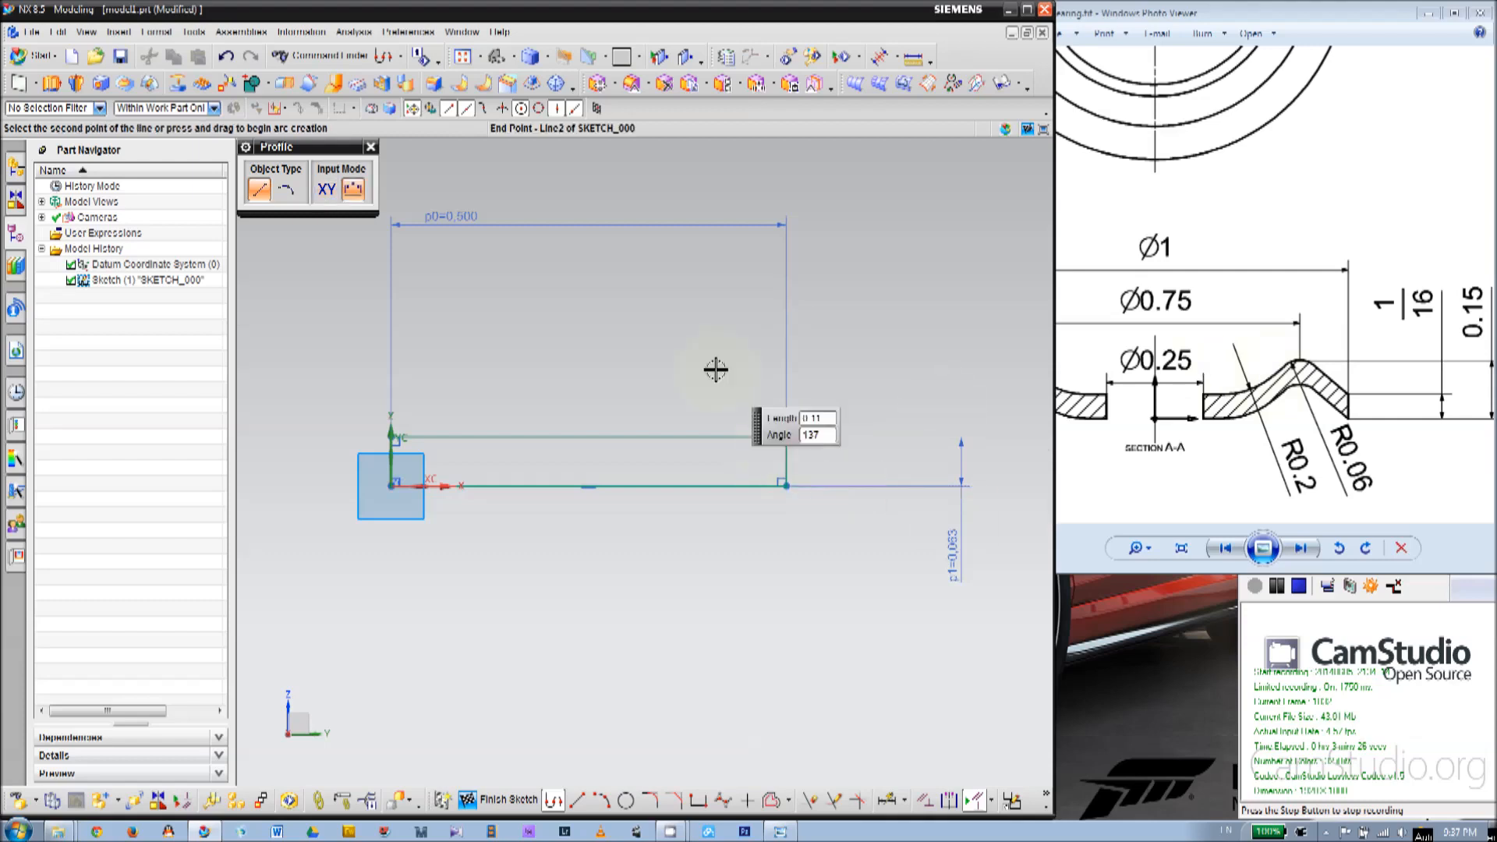
left_click(671, 343)
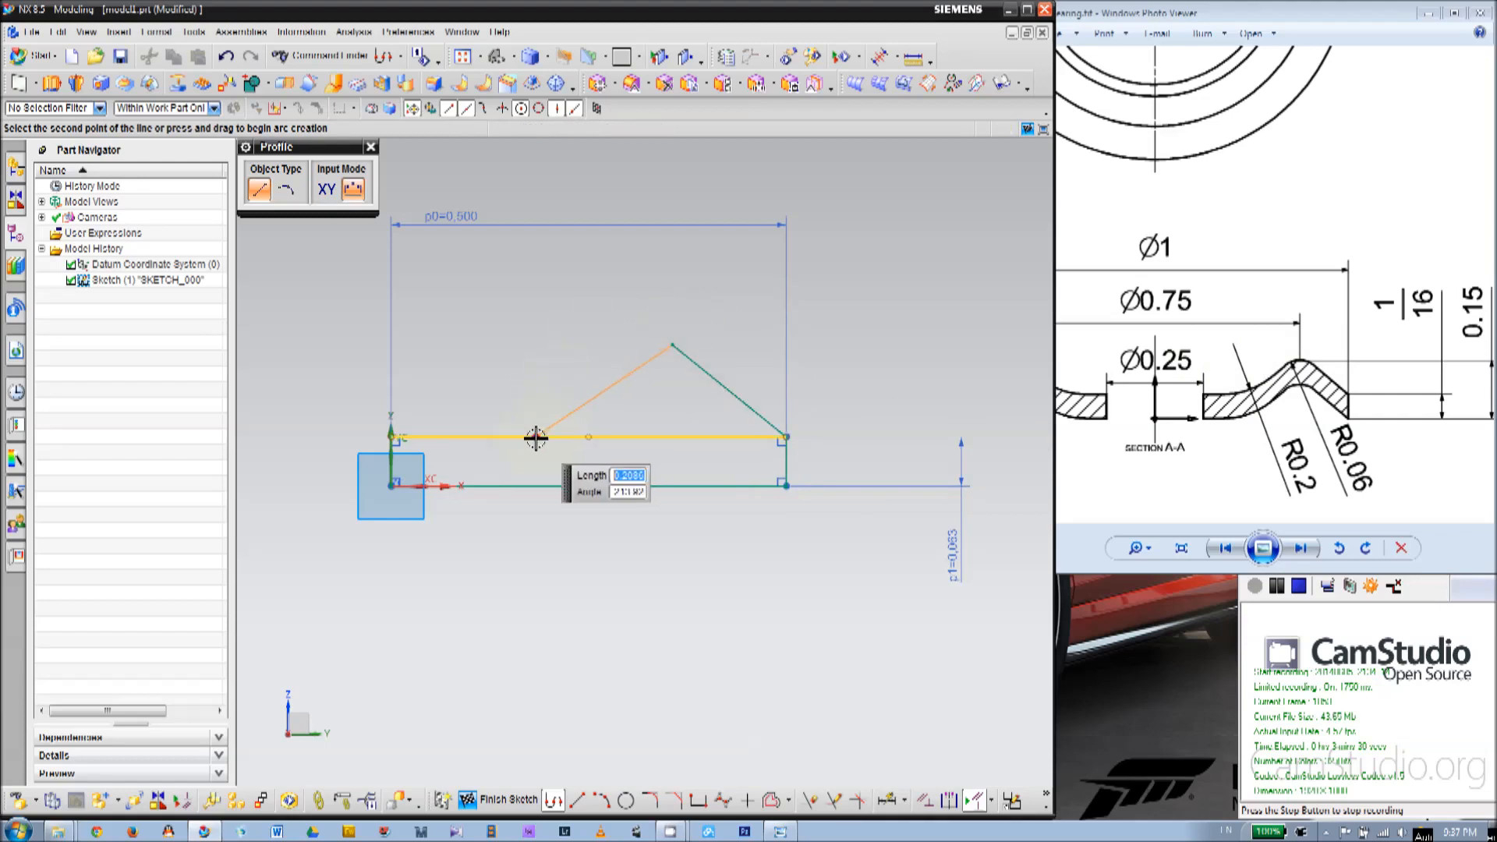
left_click(535, 437)
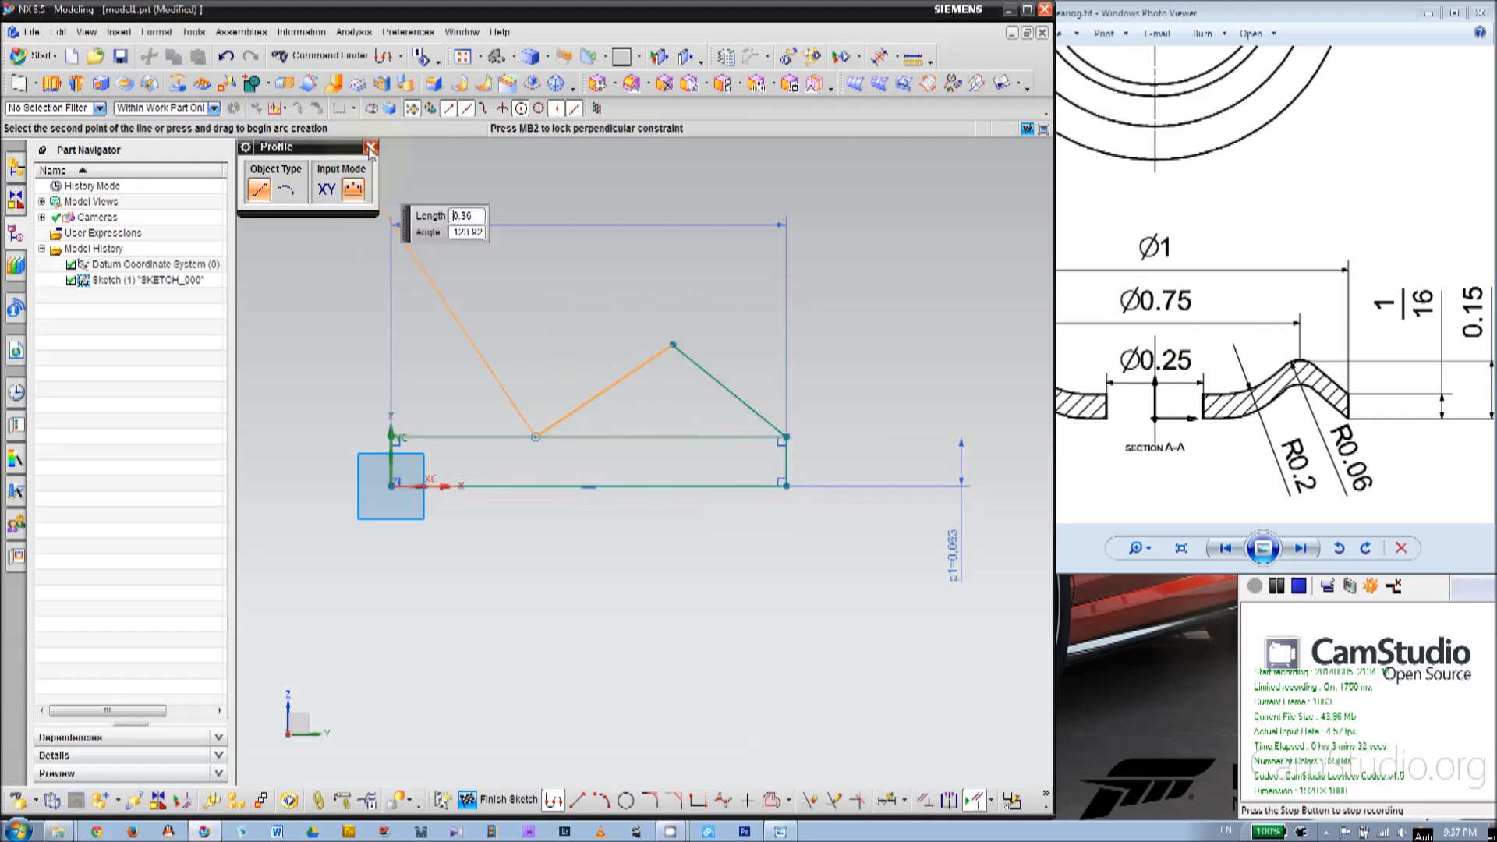
key("Escape")
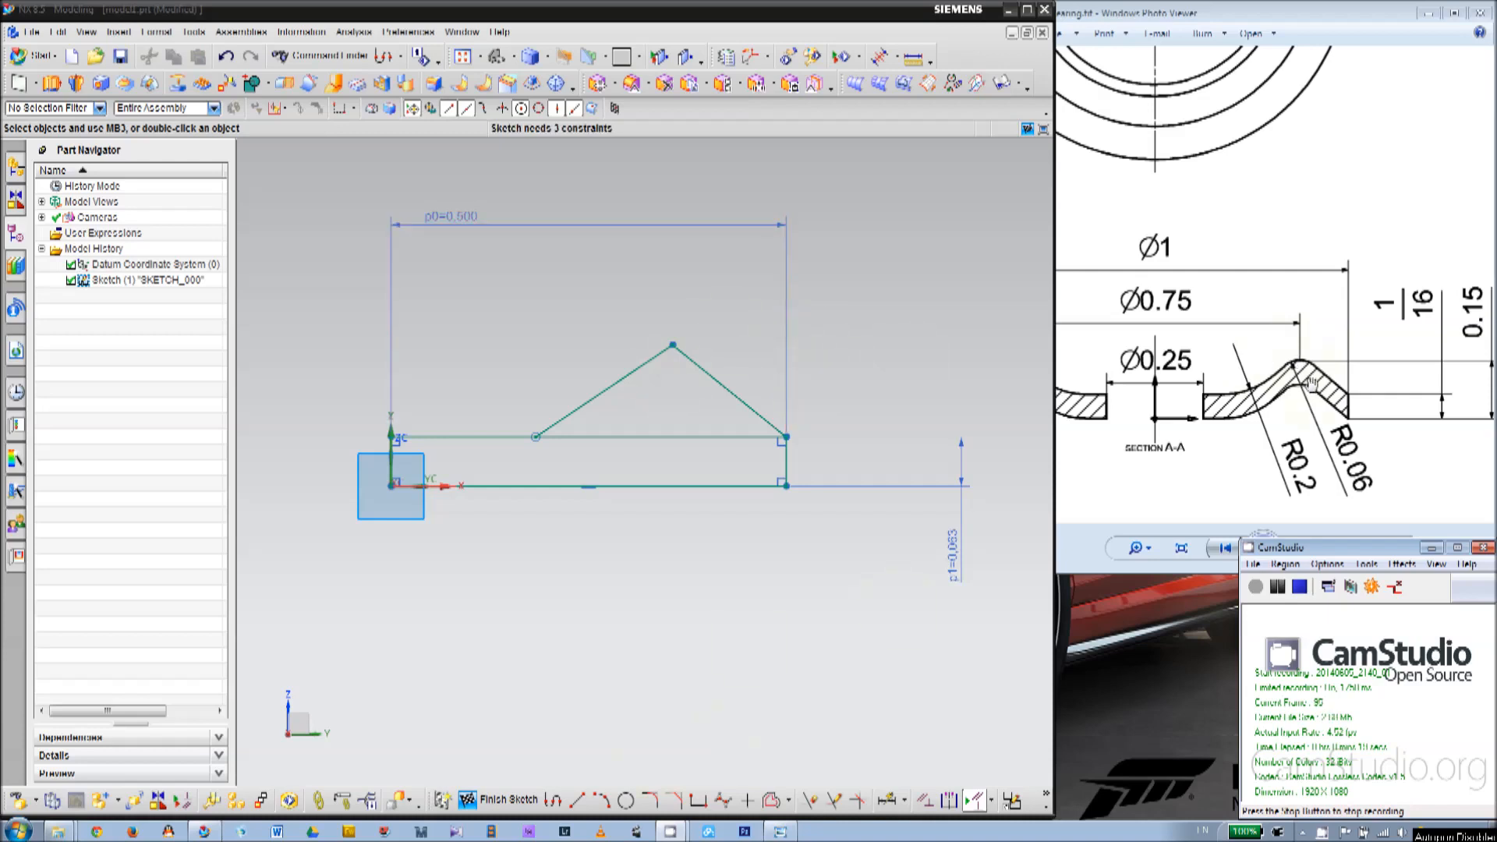
Fillet the peak between the two sloped lines with radius 0.06 and move its radius dimension outside the profile.
left_click(650, 801)
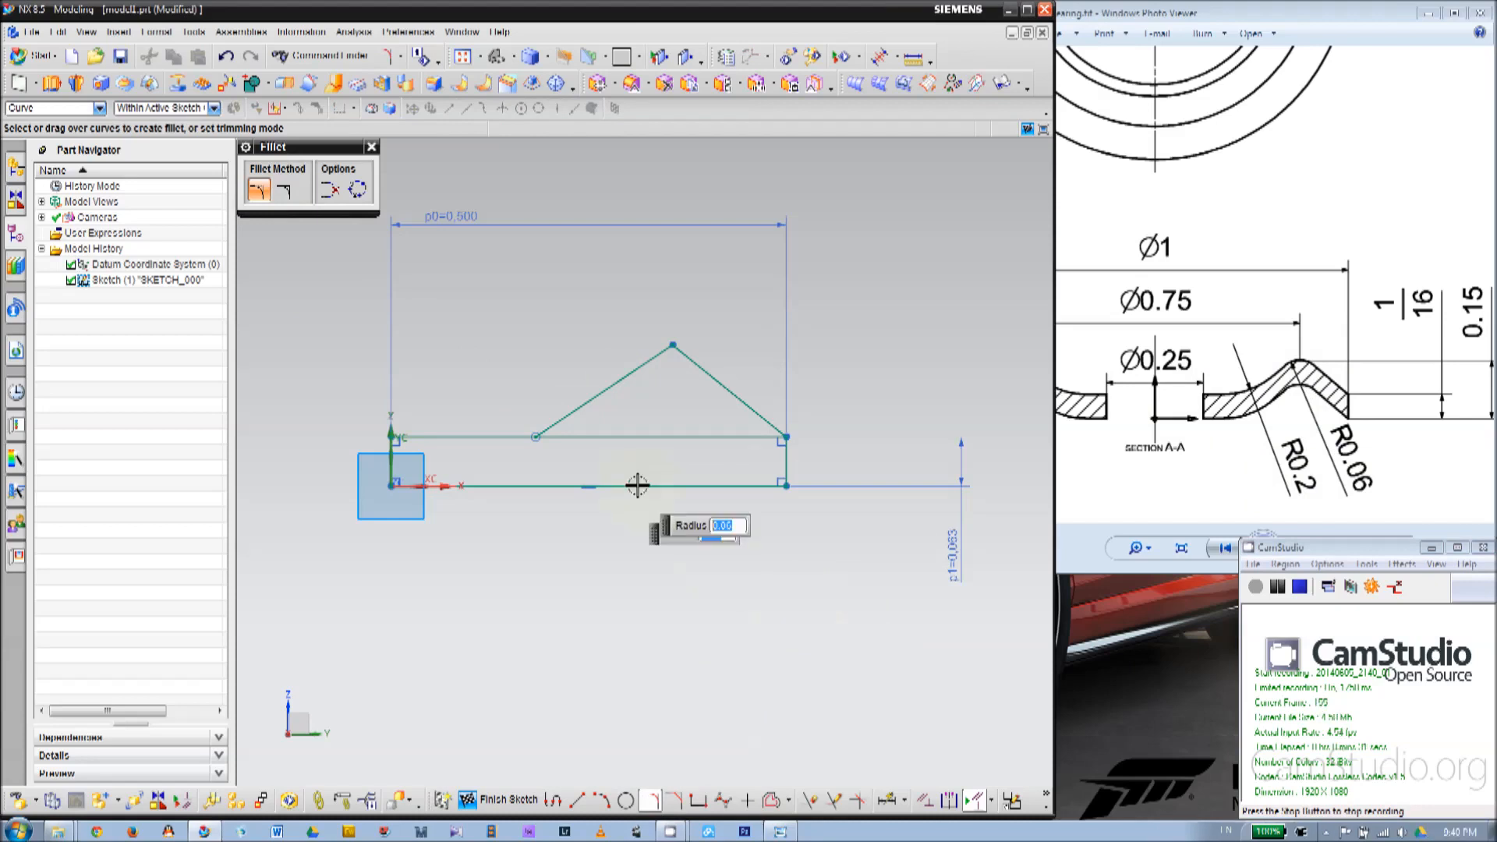
type("0.06")
left_click(670, 344)
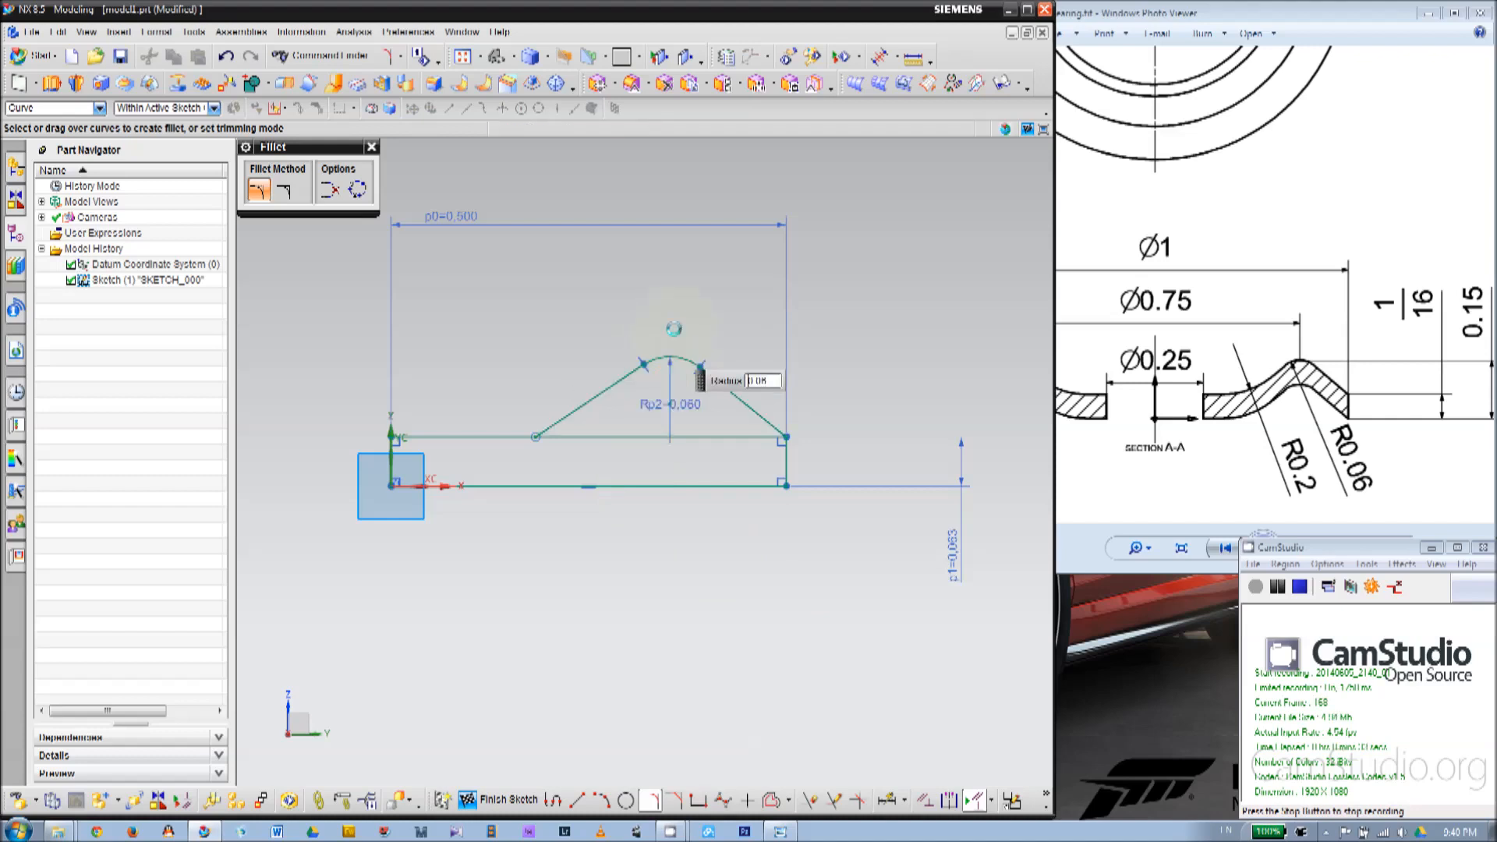
left_click(372, 147)
left_click_drag(695, 406, 713, 300)
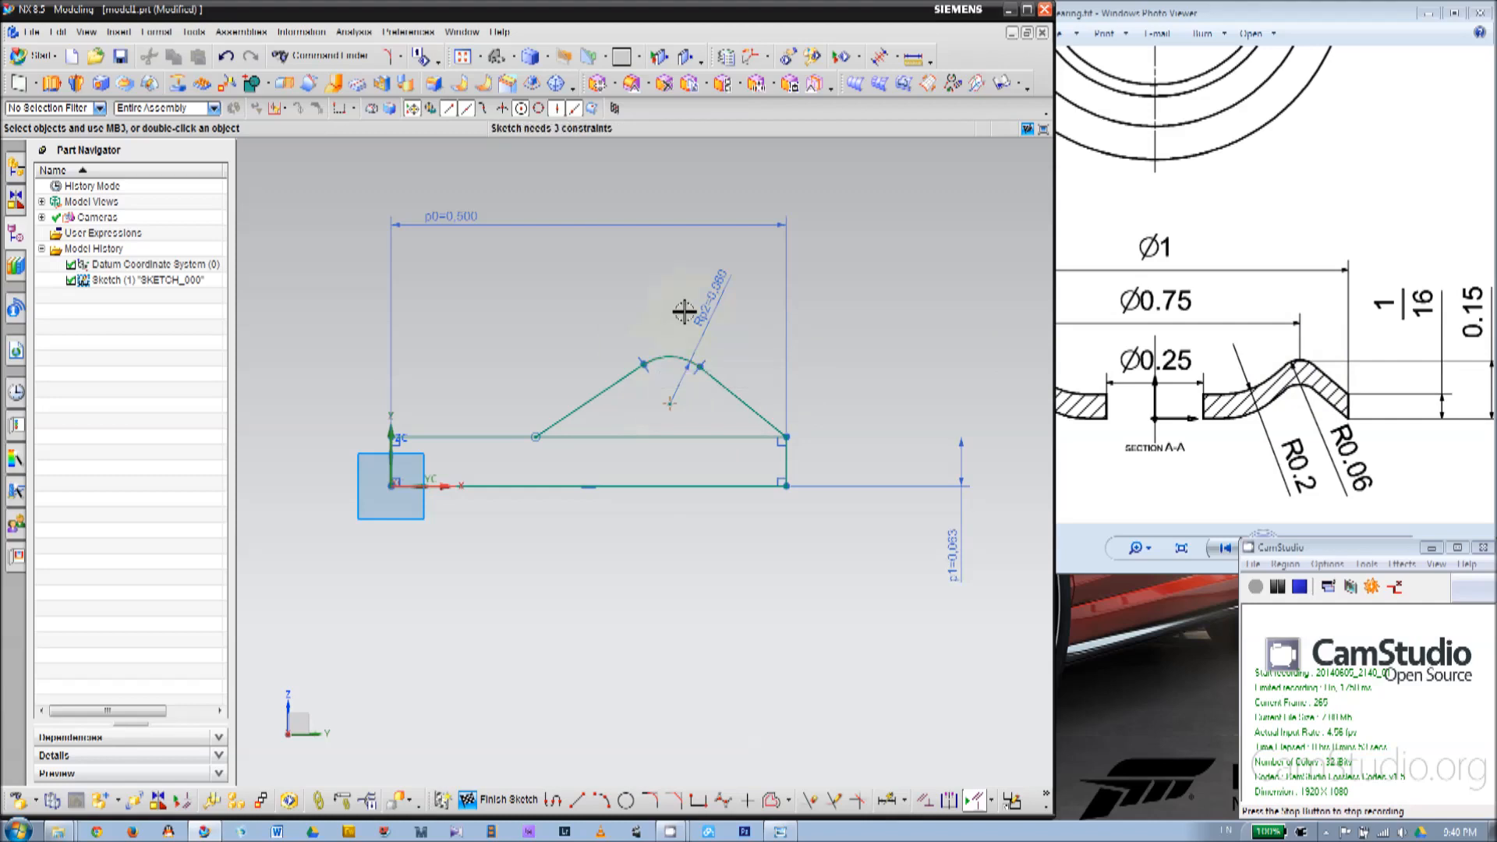
Dimension the horizontal distance from the sketch's vertical axis to the peak fillet's centre and set it to 0.375.
left_click(888, 804)
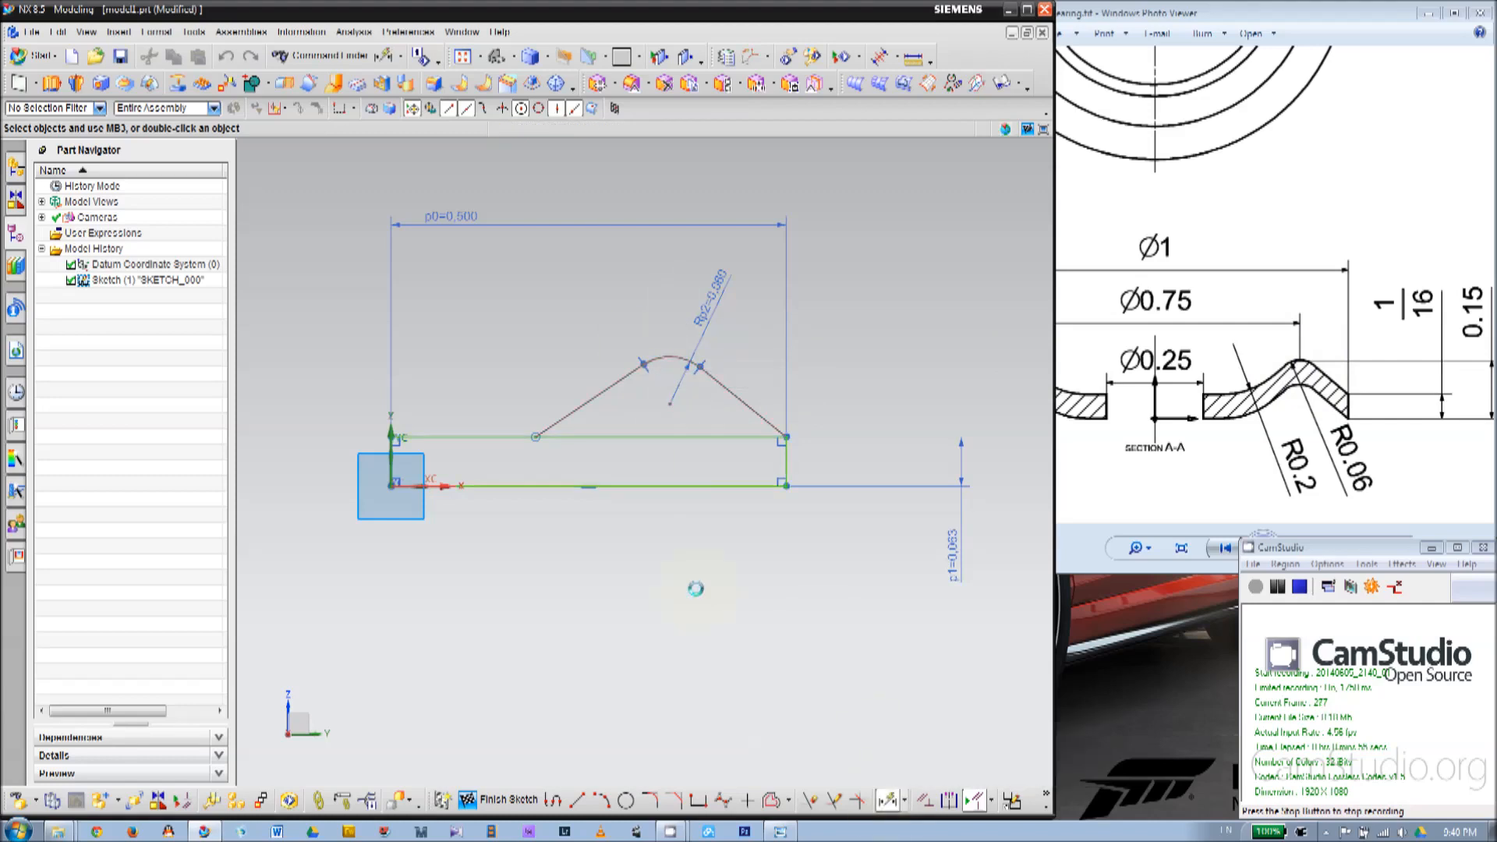
left_click(669, 405)
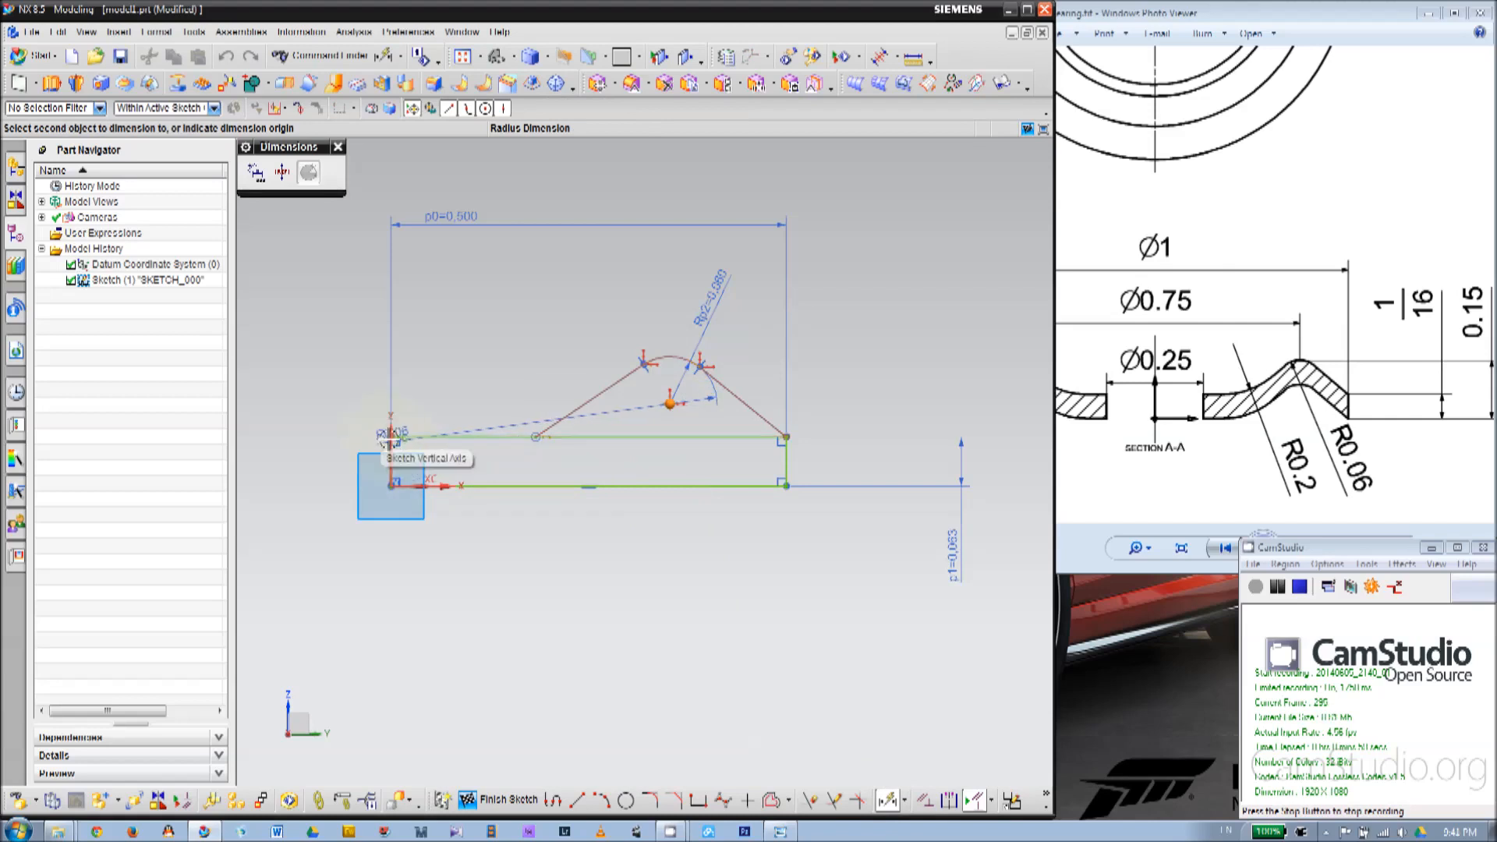
scroll(367, 452, "up", 2)
scroll(411, 467, "down", 3)
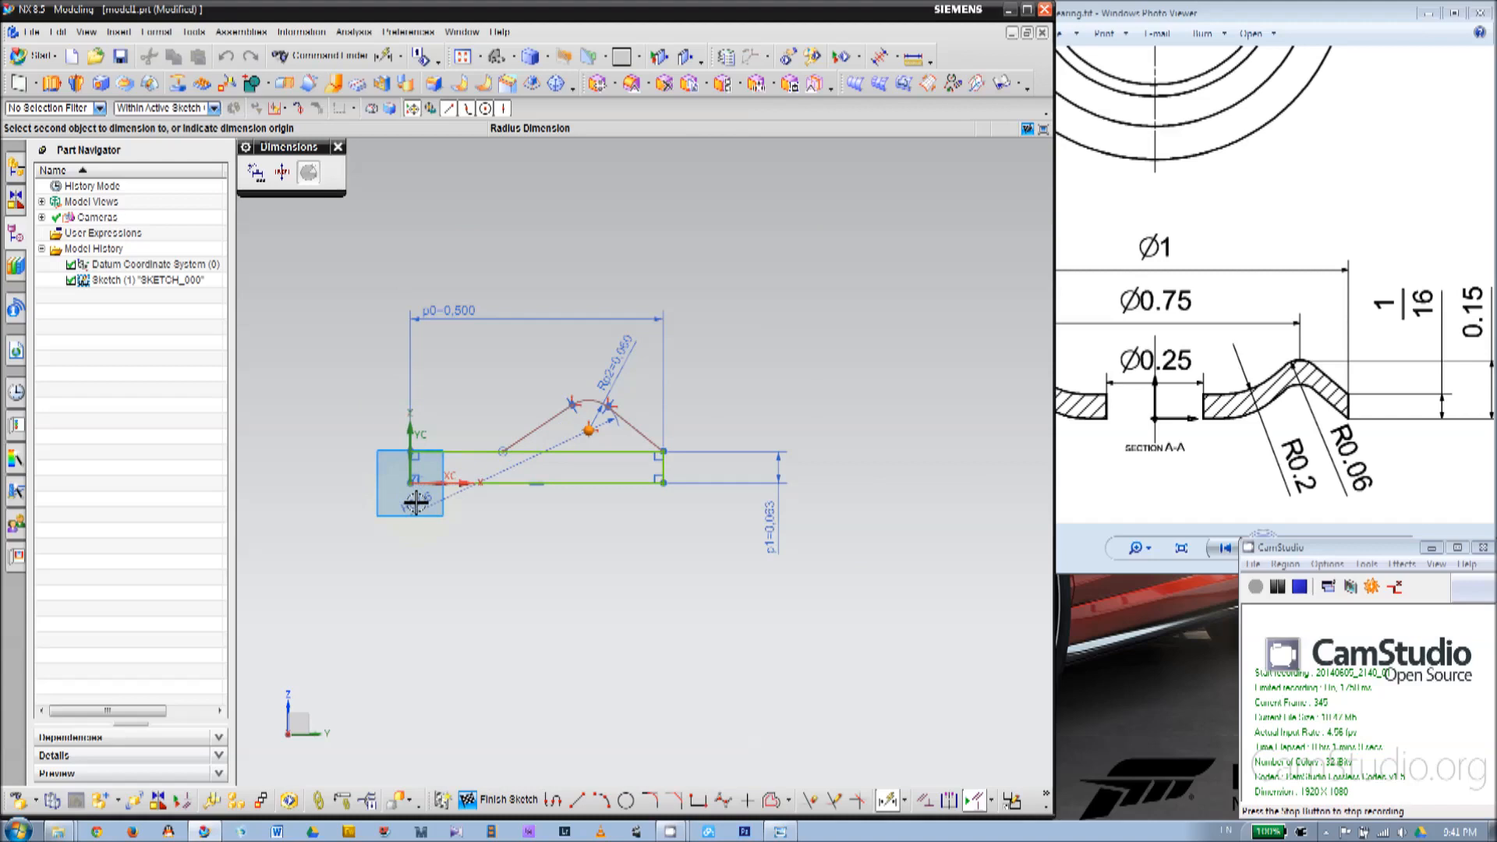
left_click(411, 426)
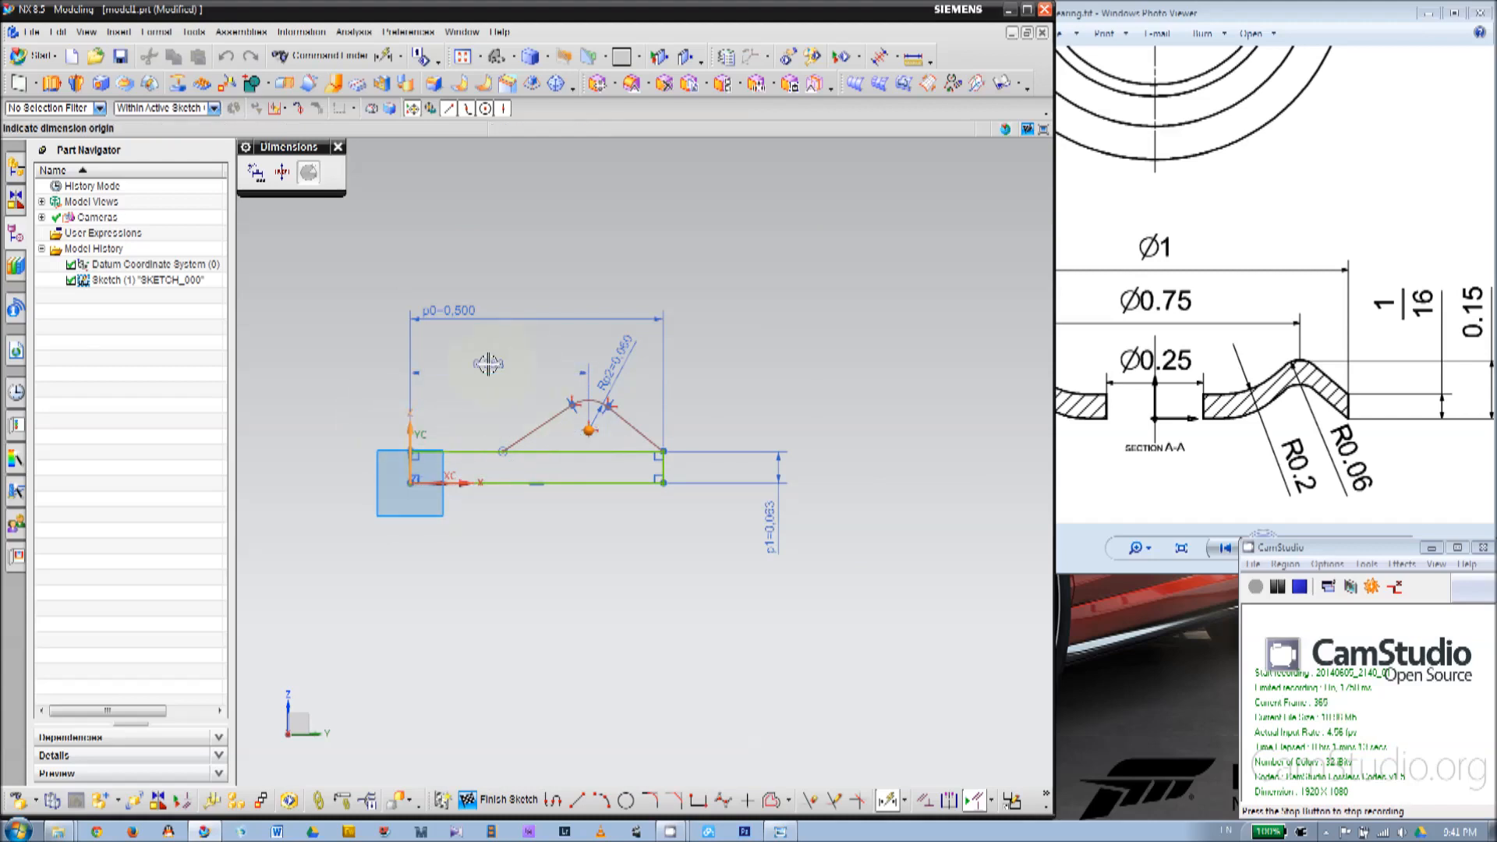
left_click(488, 363)
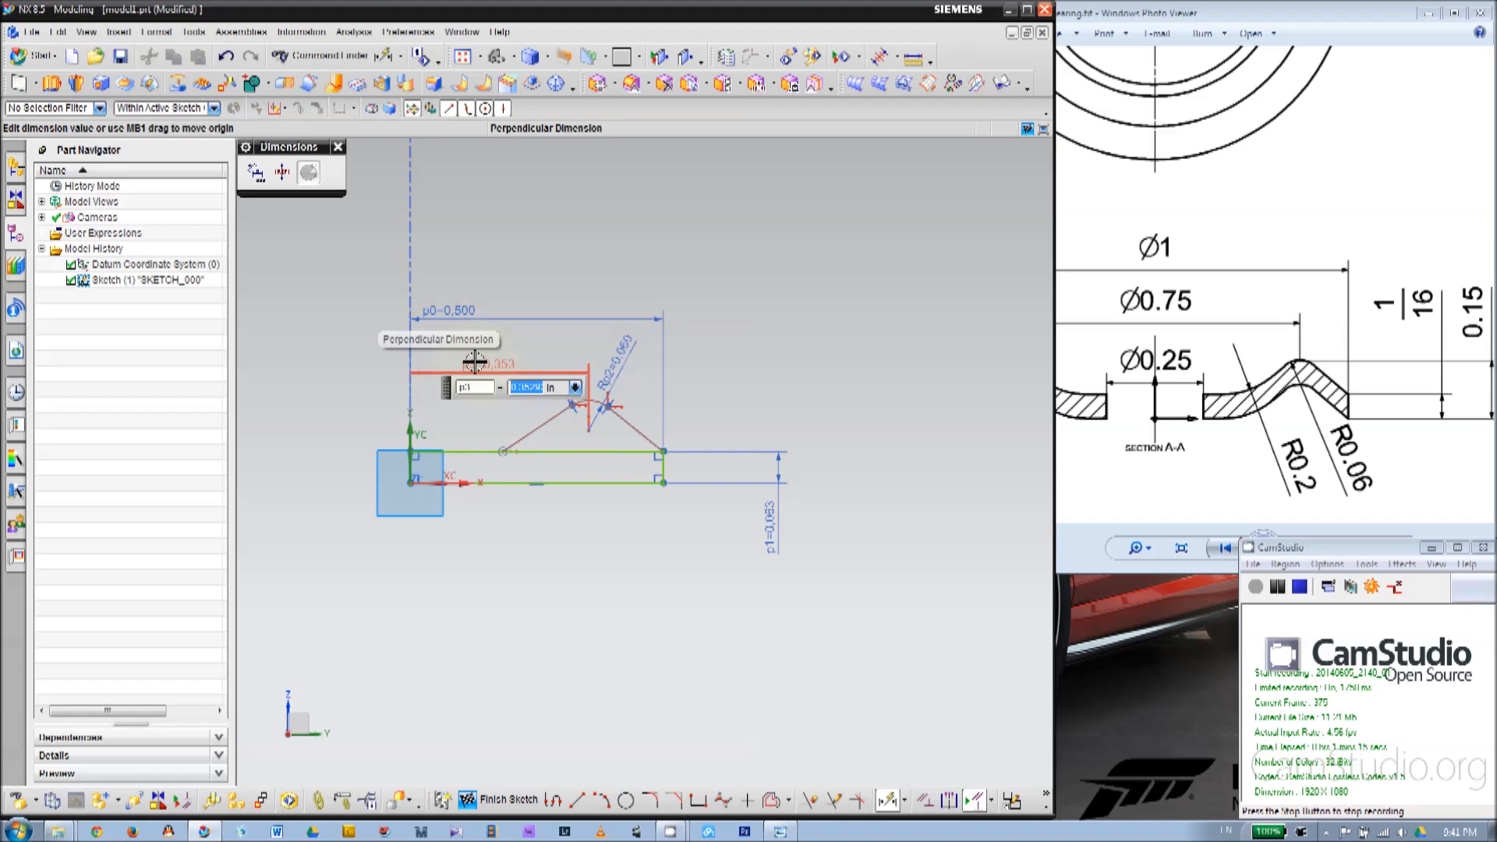
key("BackSpace")
key("Return")
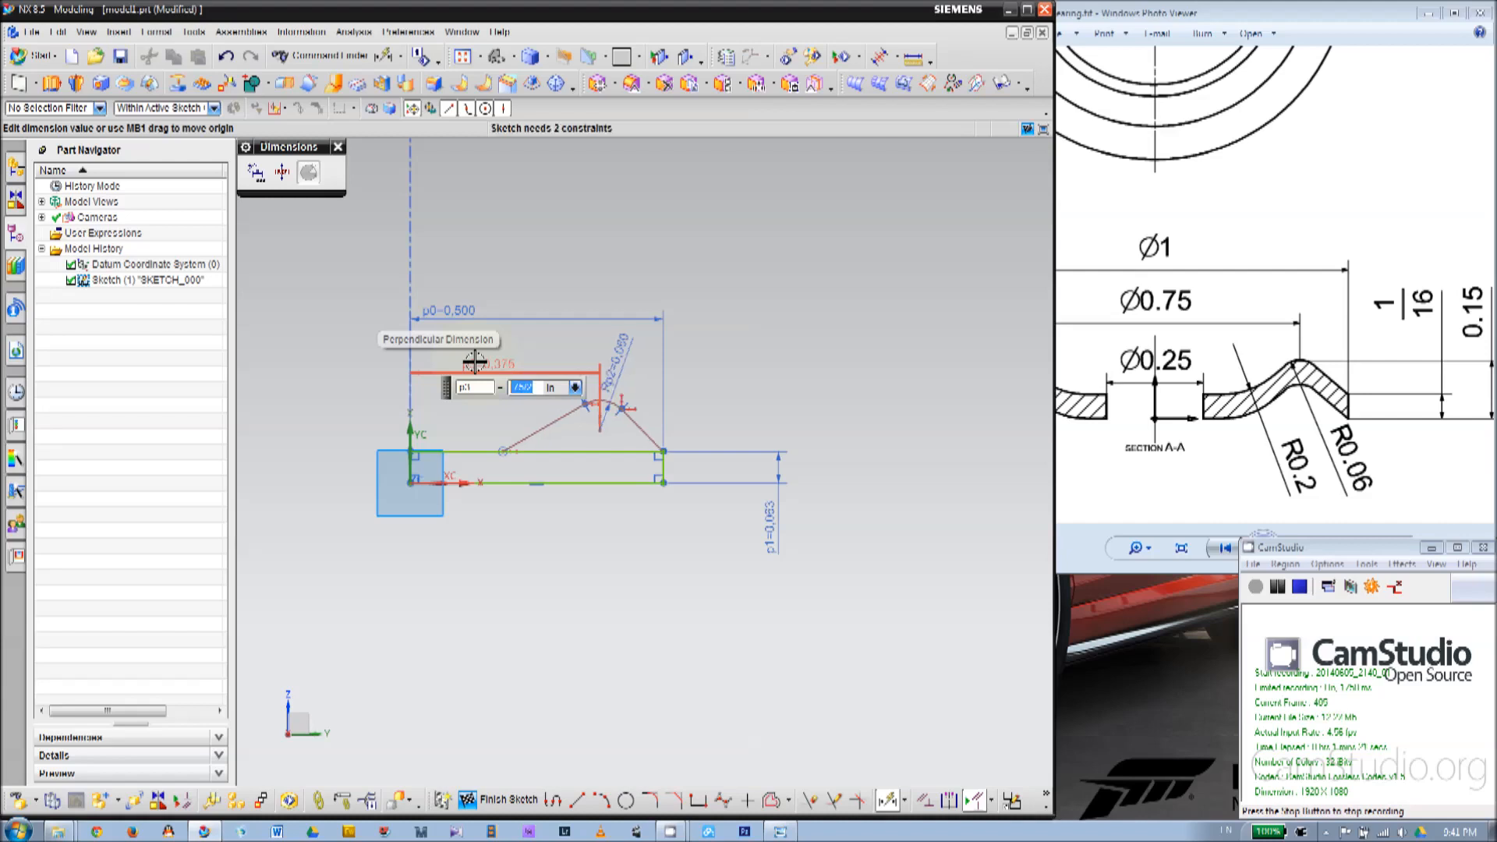
left_click(337, 147)
Apply an equal length constraint between the two sloped lines on either side of the peak fillet.
scroll(574, 441, "up", 2)
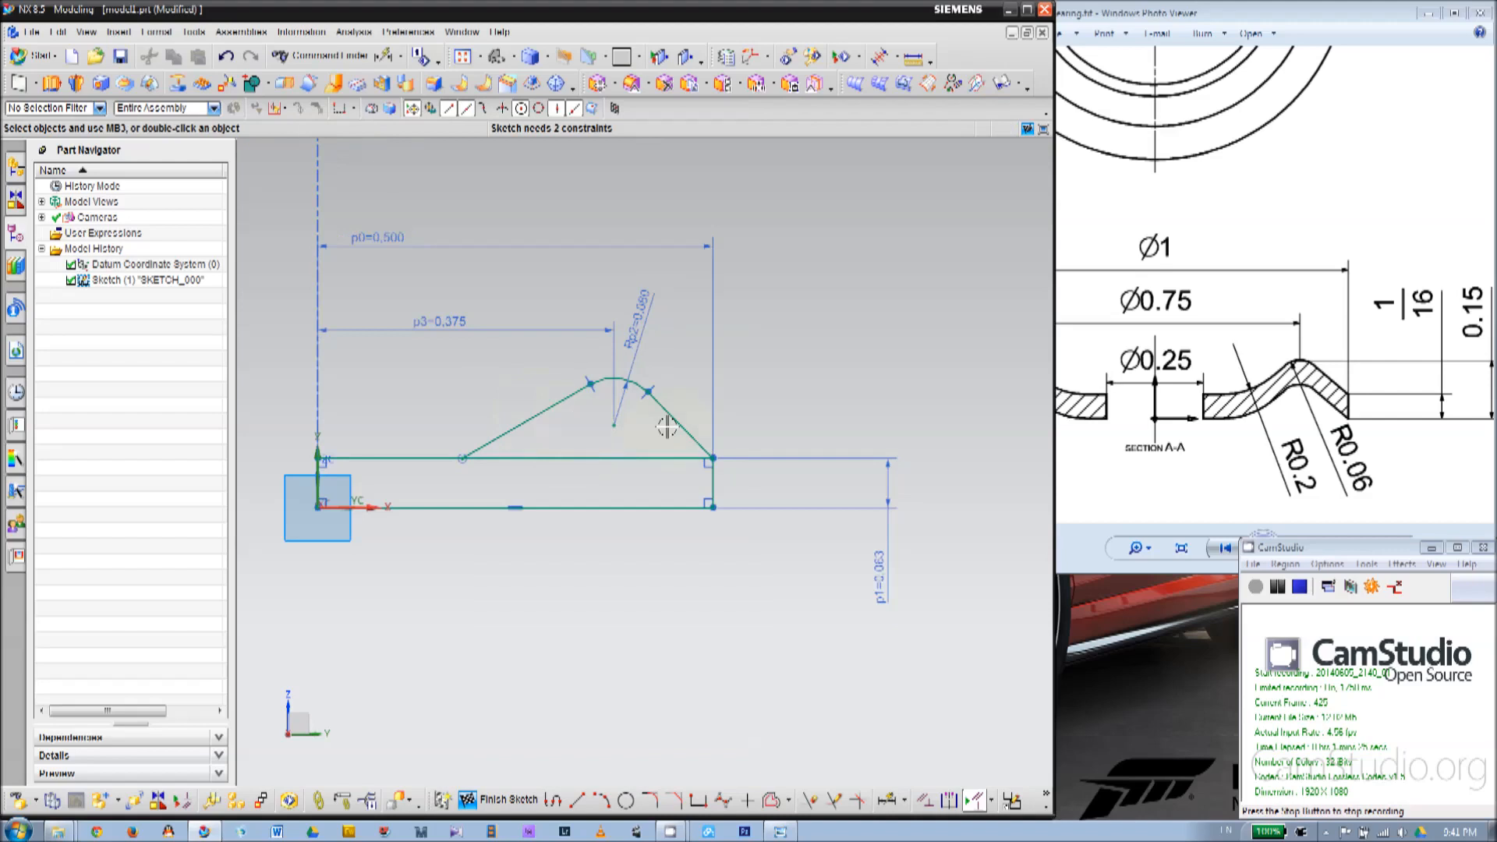
scroll(663, 423, "up", 1)
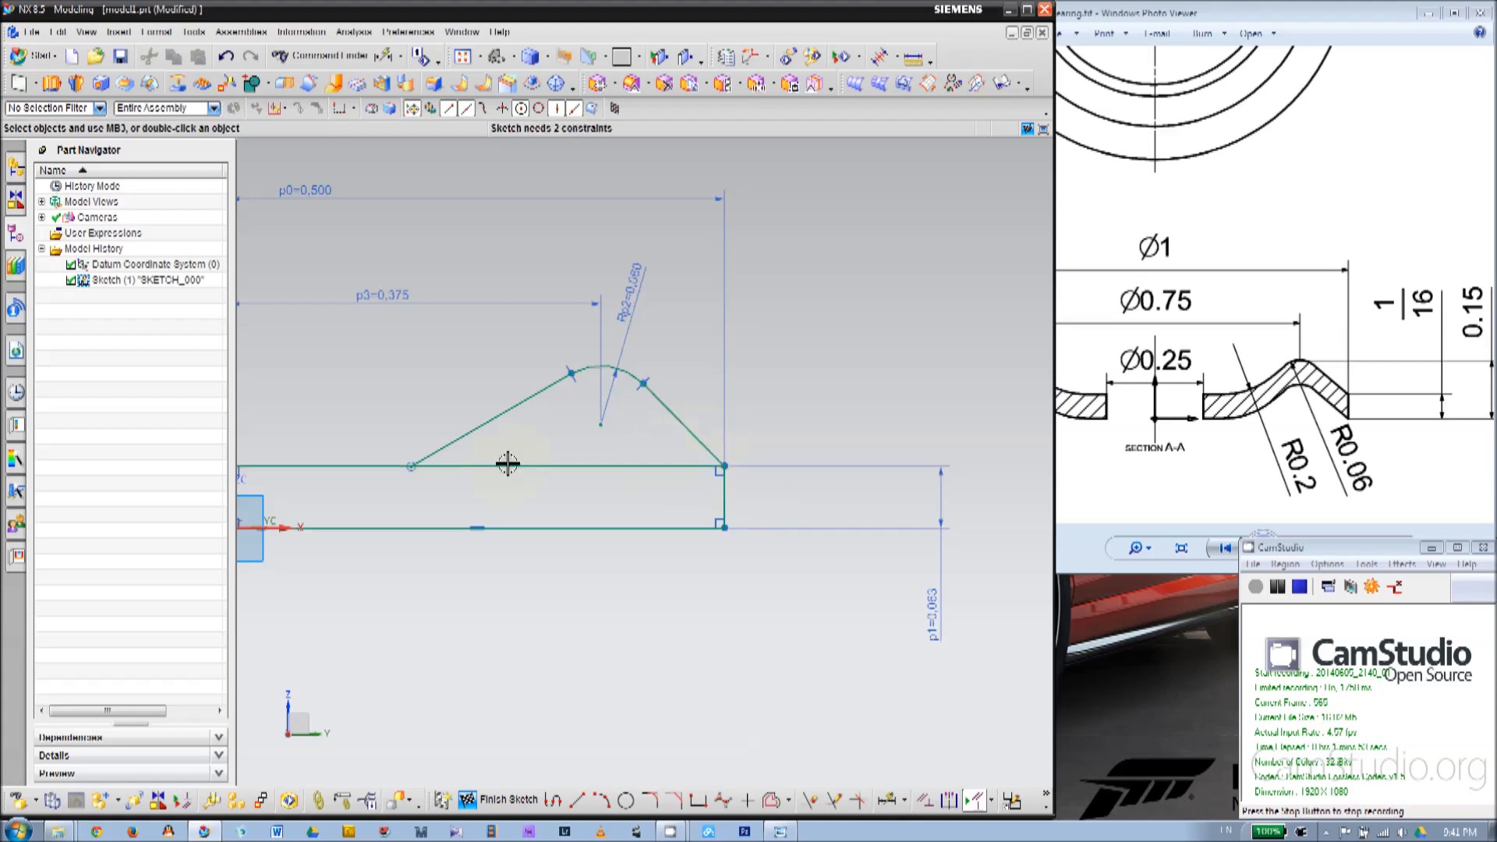
left_click(490, 422)
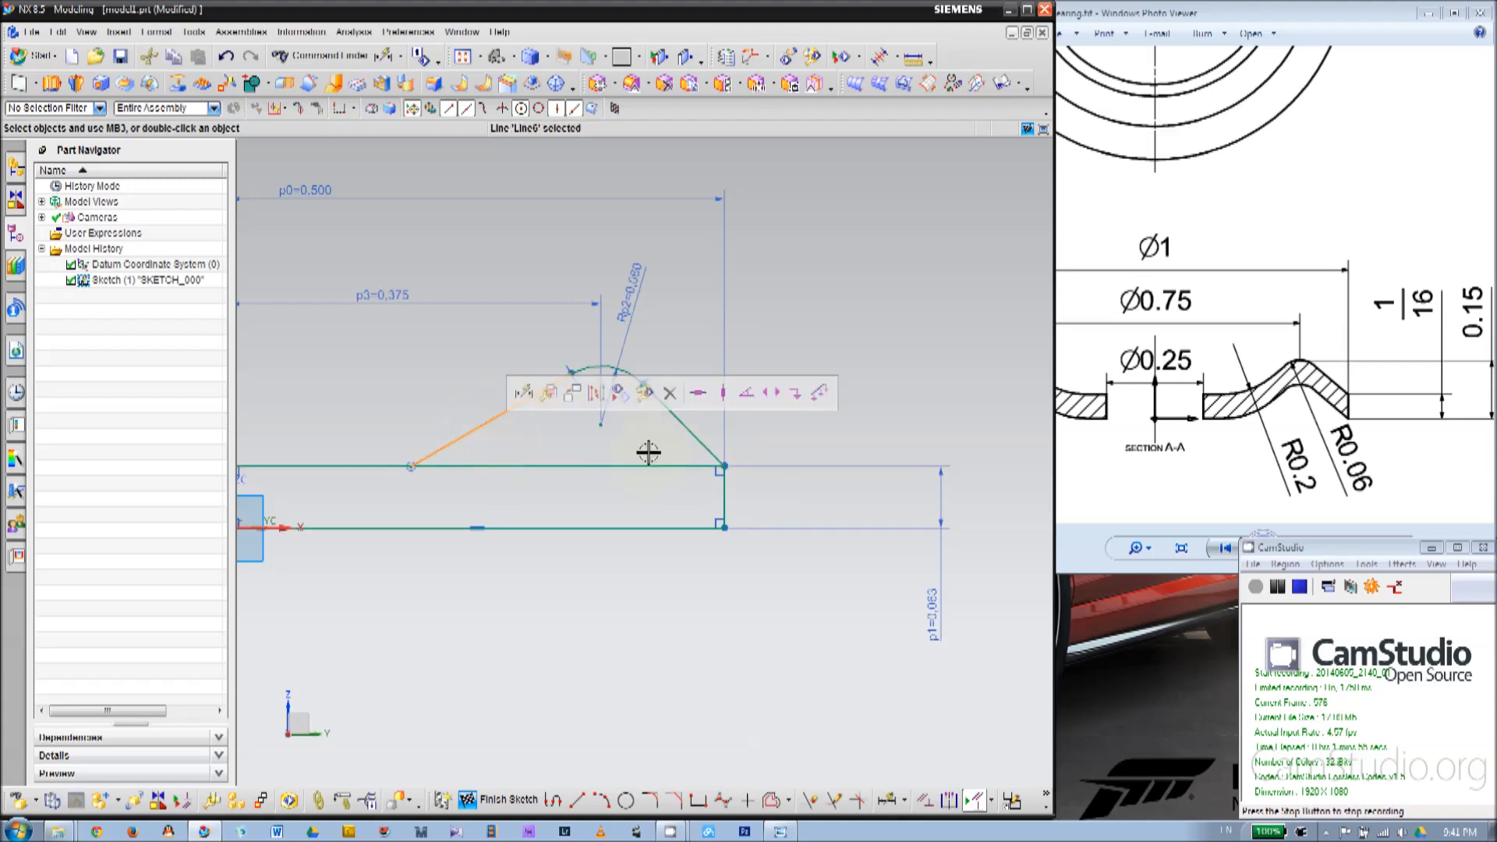
left_click(684, 427)
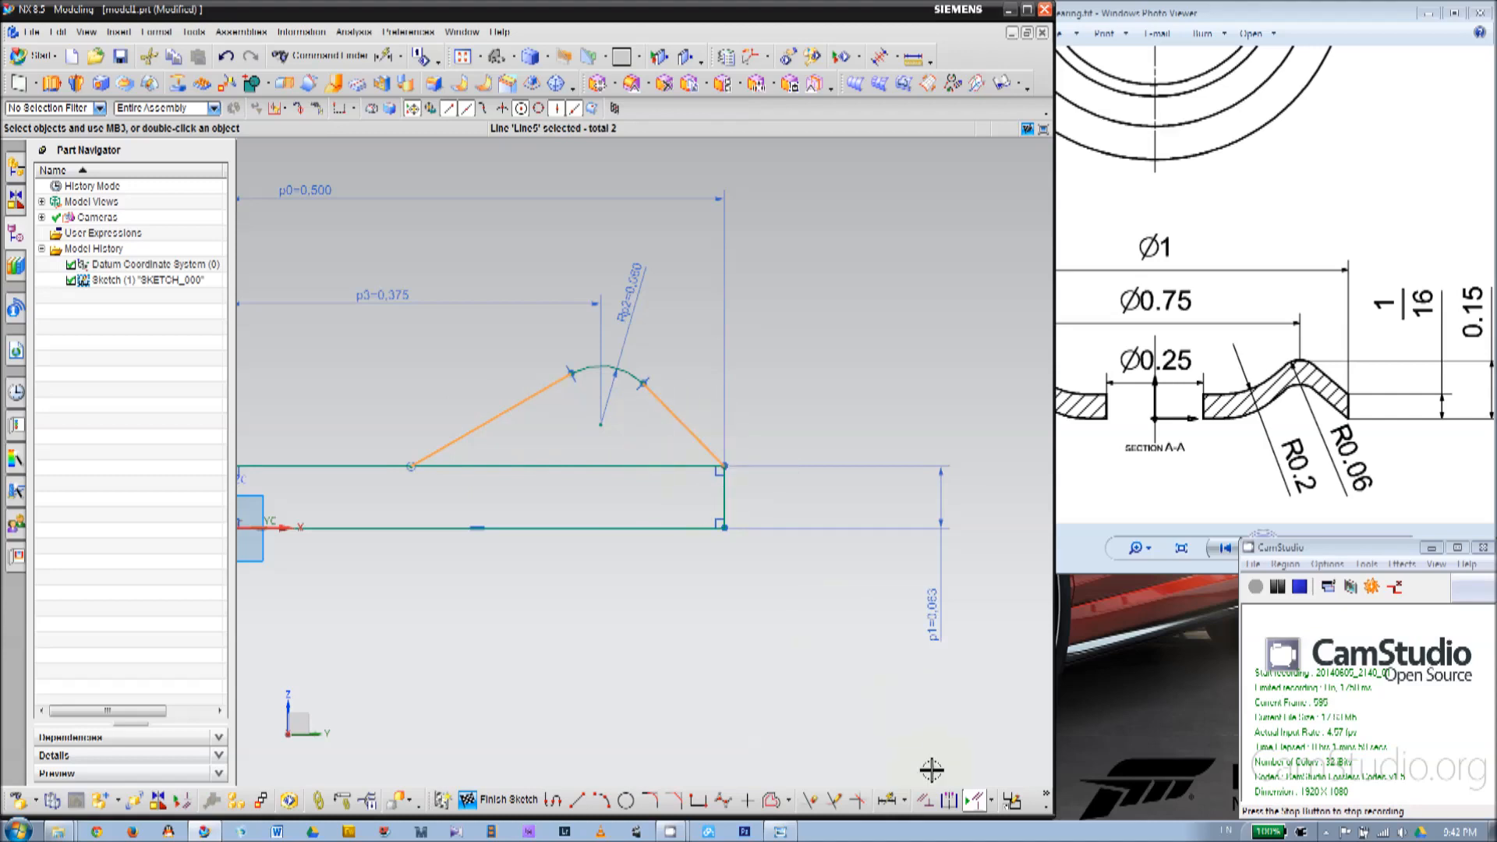
left_click(926, 800)
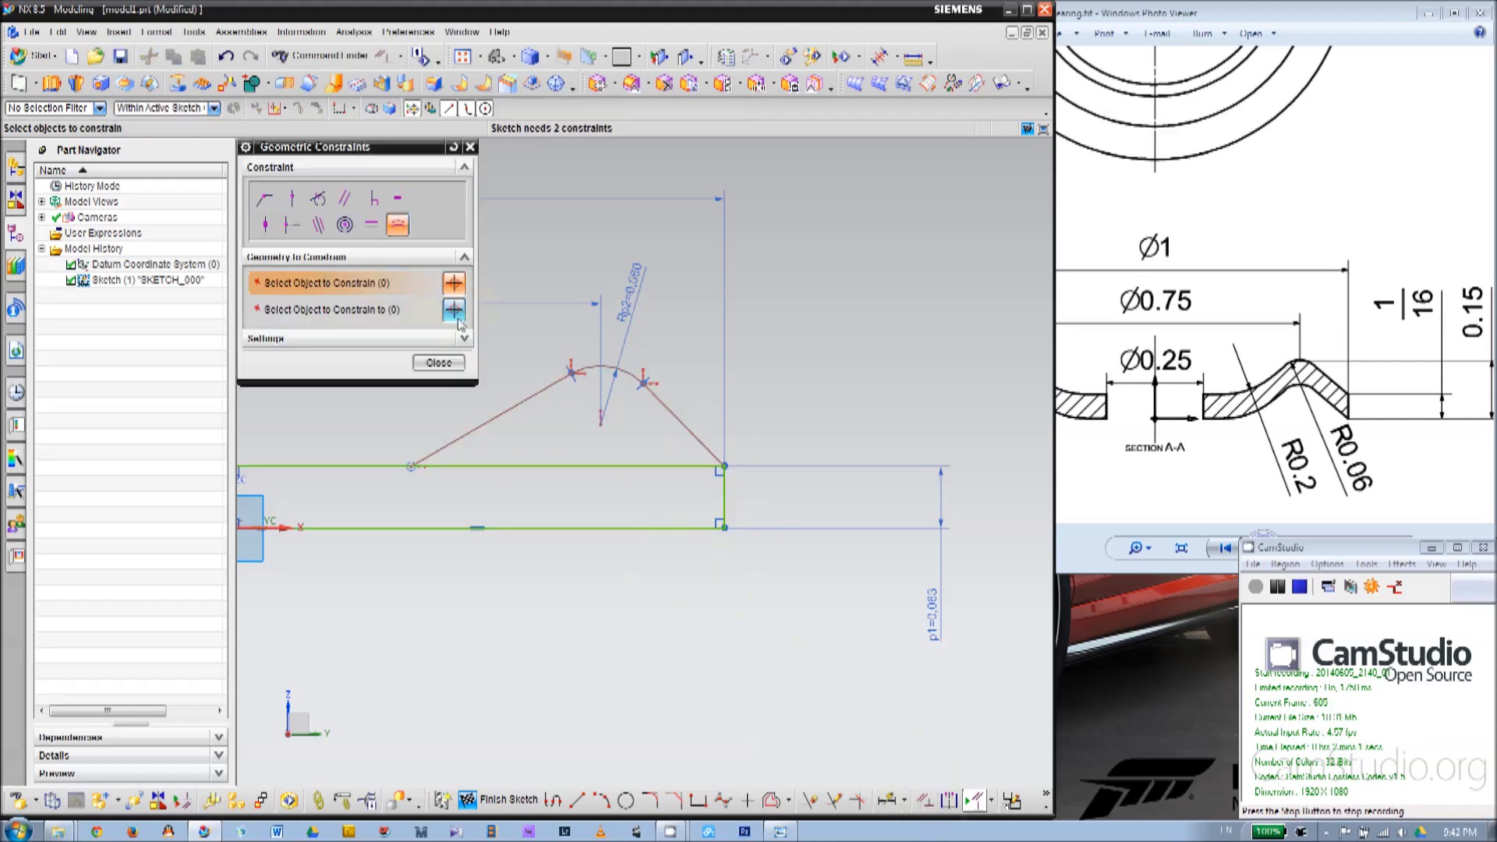
left_click(372, 226)
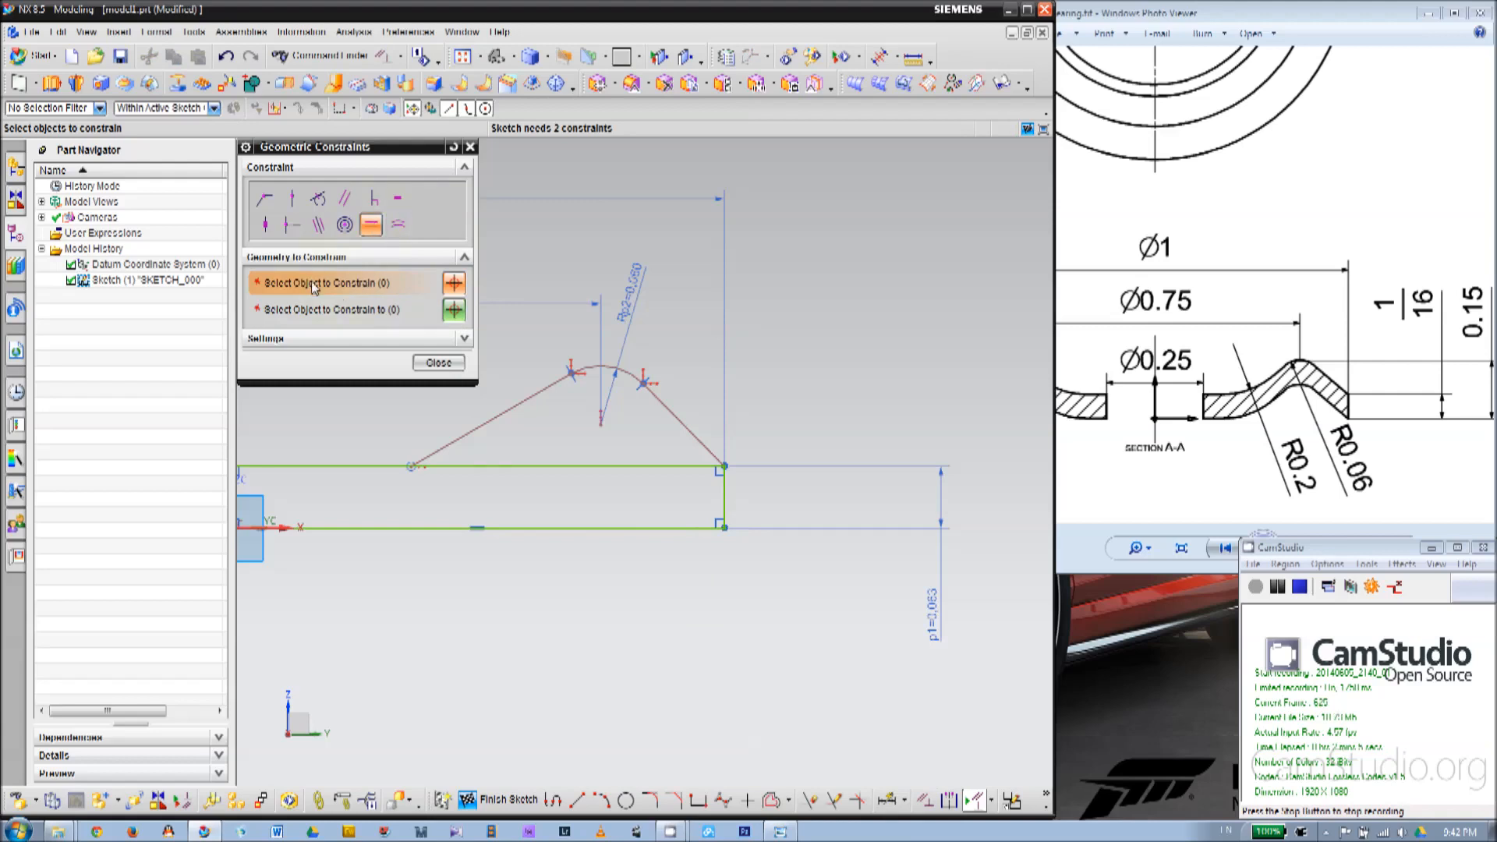
left_click(503, 413)
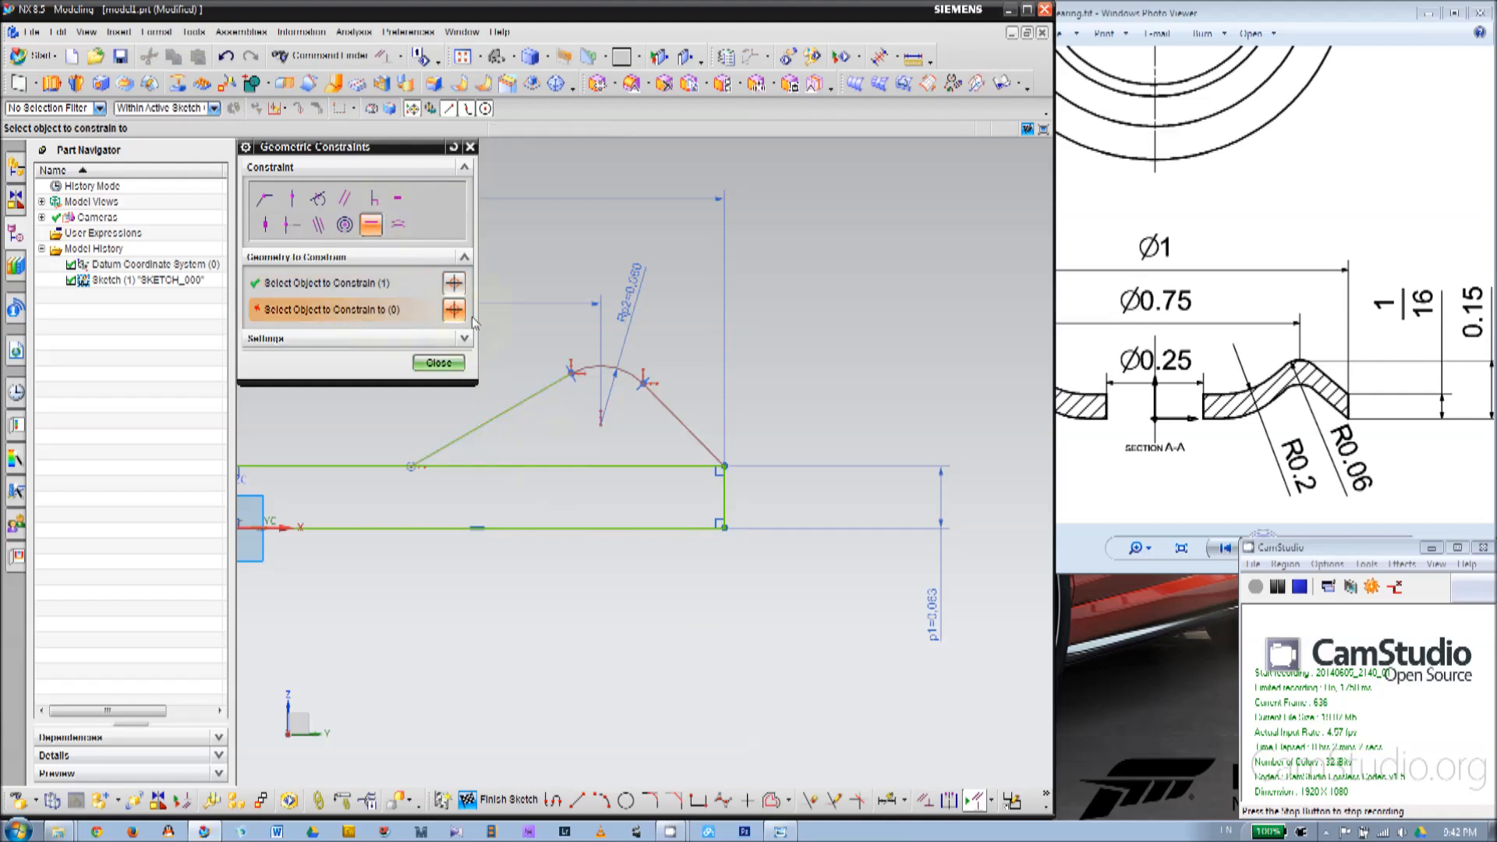
left_click(684, 425)
left_click(438, 363)
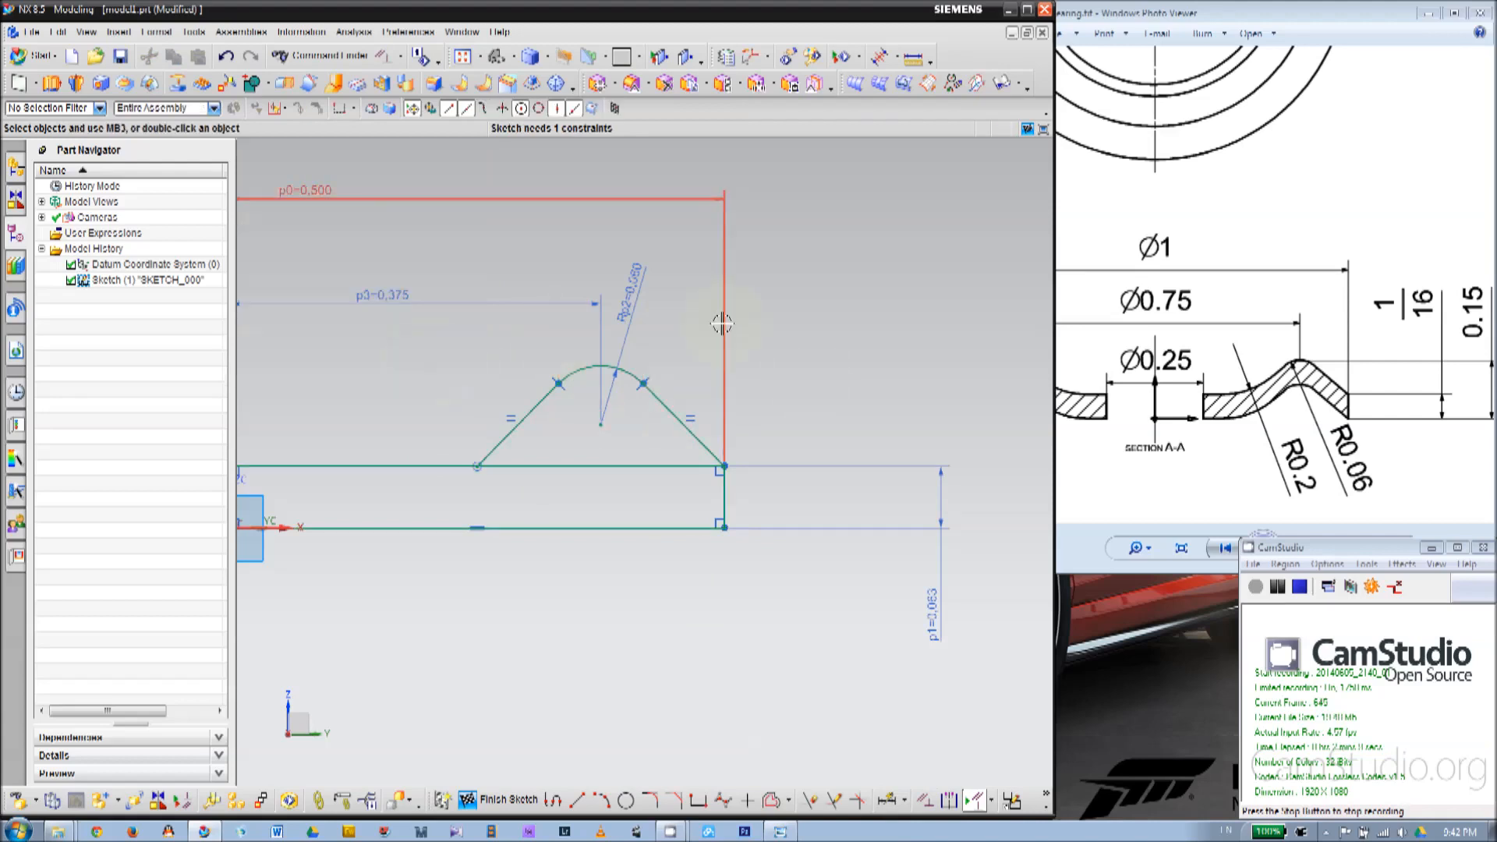
Dimension the overall height from the rectangle's lower edge to the peak arc and set it to 0.15.
scroll(862, 361, "down", 1)
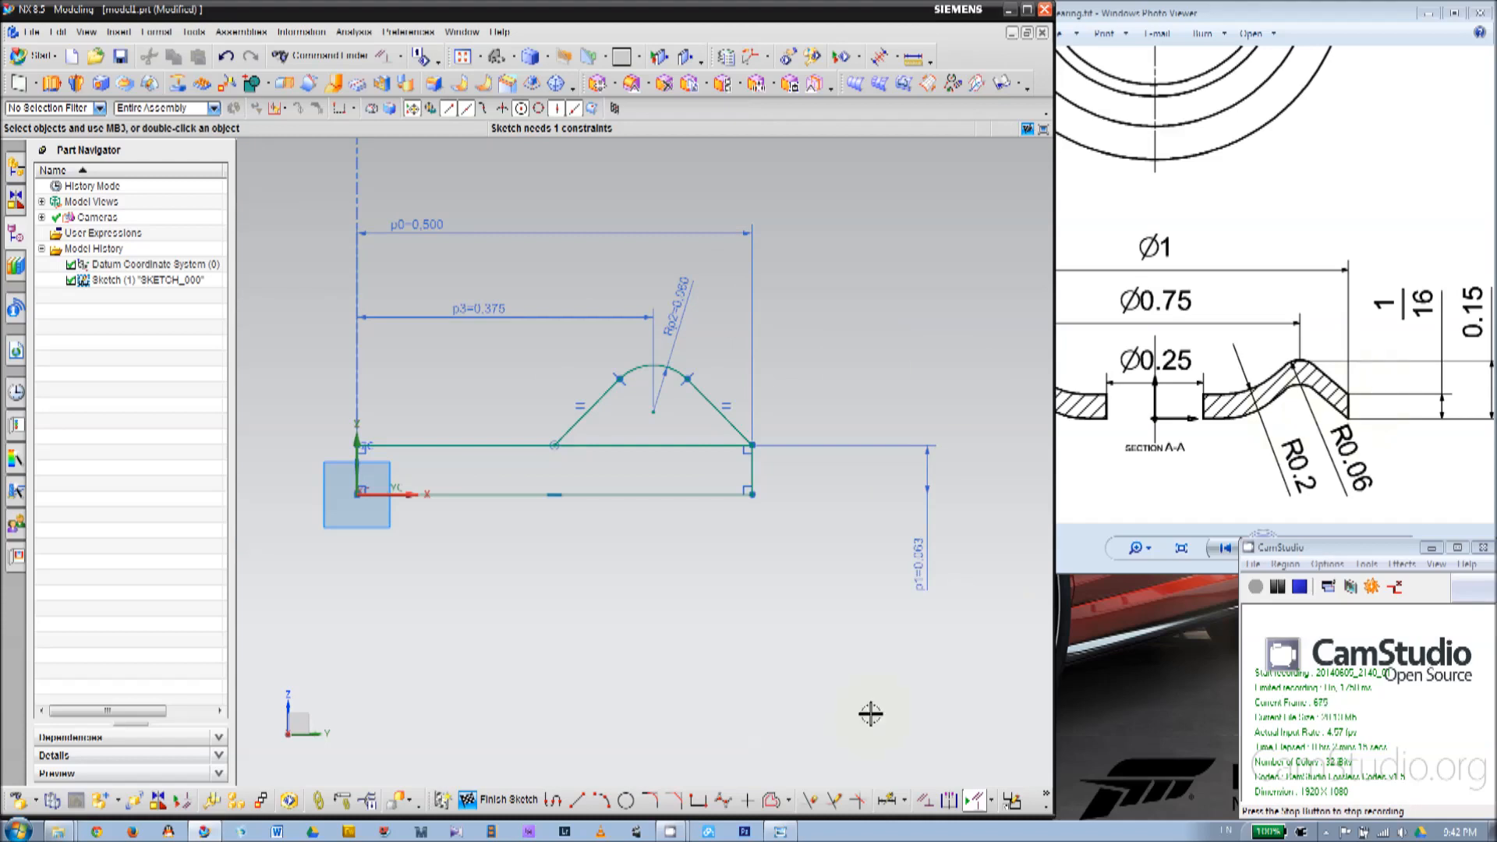
left_click(886, 799)
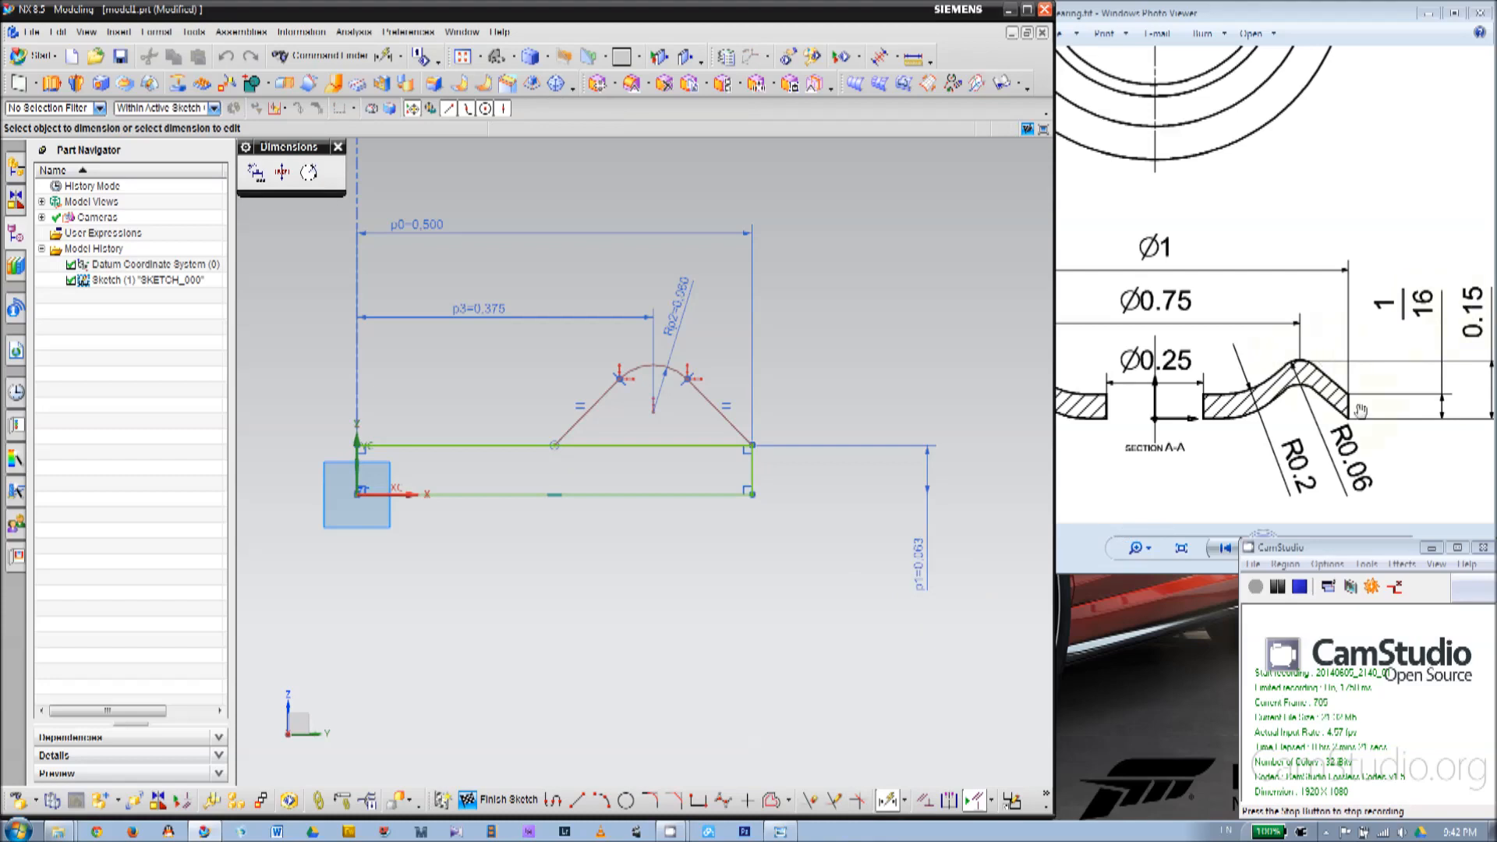
scroll(658, 385, "up", 2)
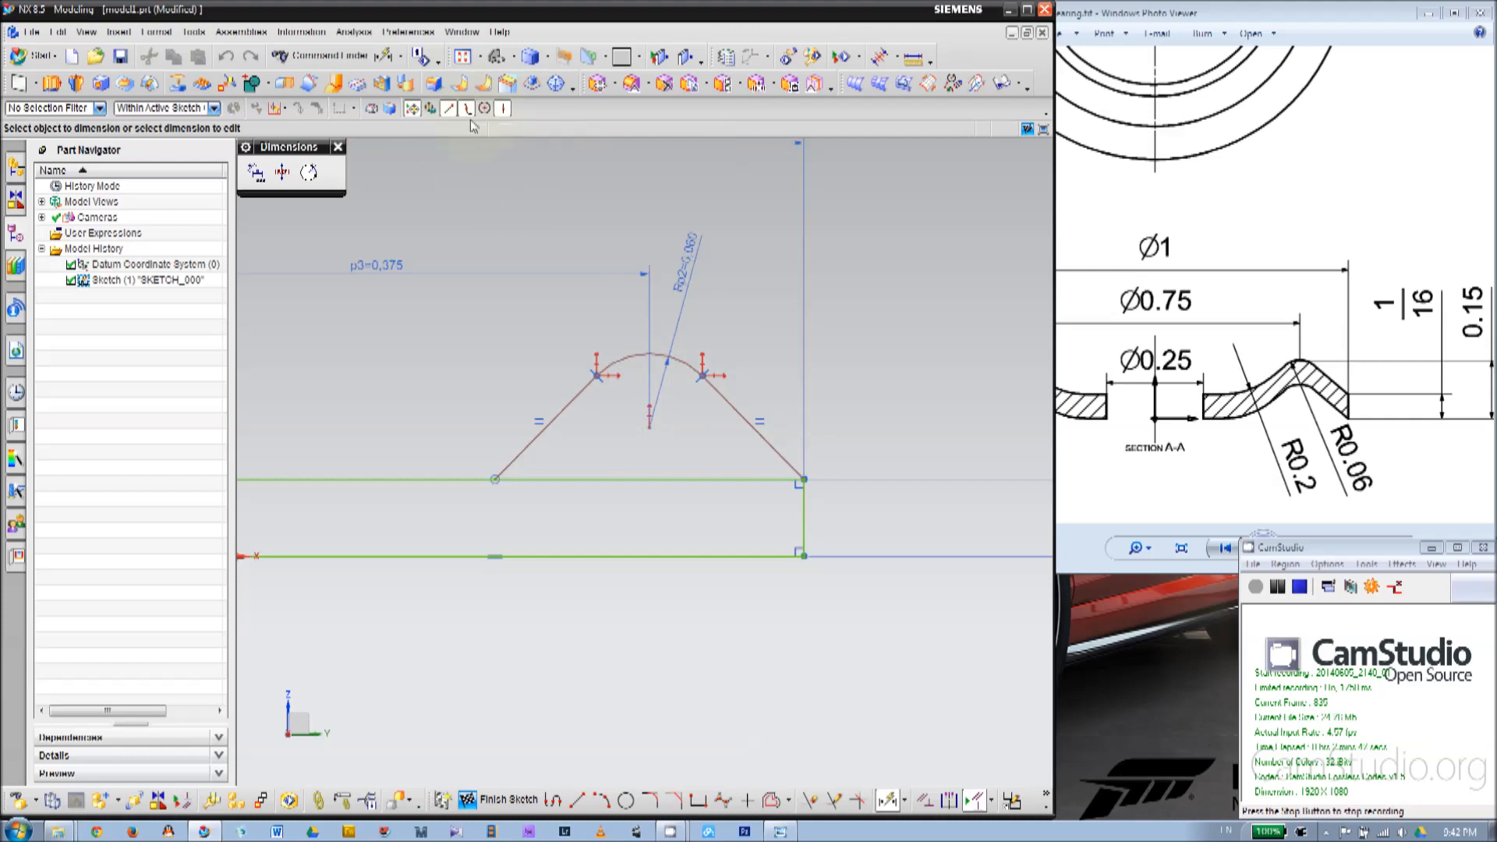
left_click(636, 353)
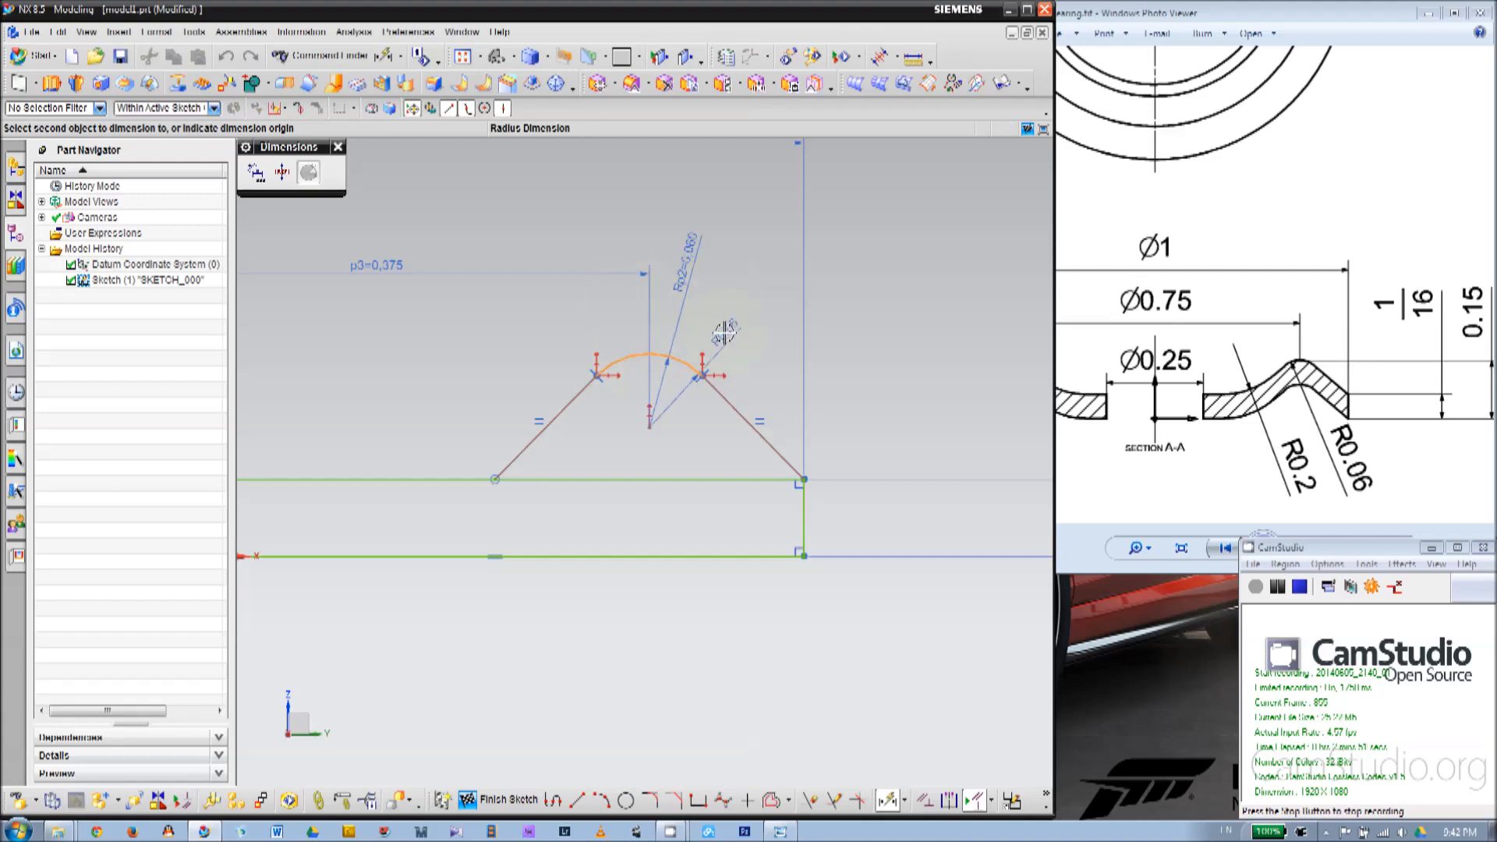
scroll(892, 318, "up", 1)
scroll(892, 318, "up", 1)
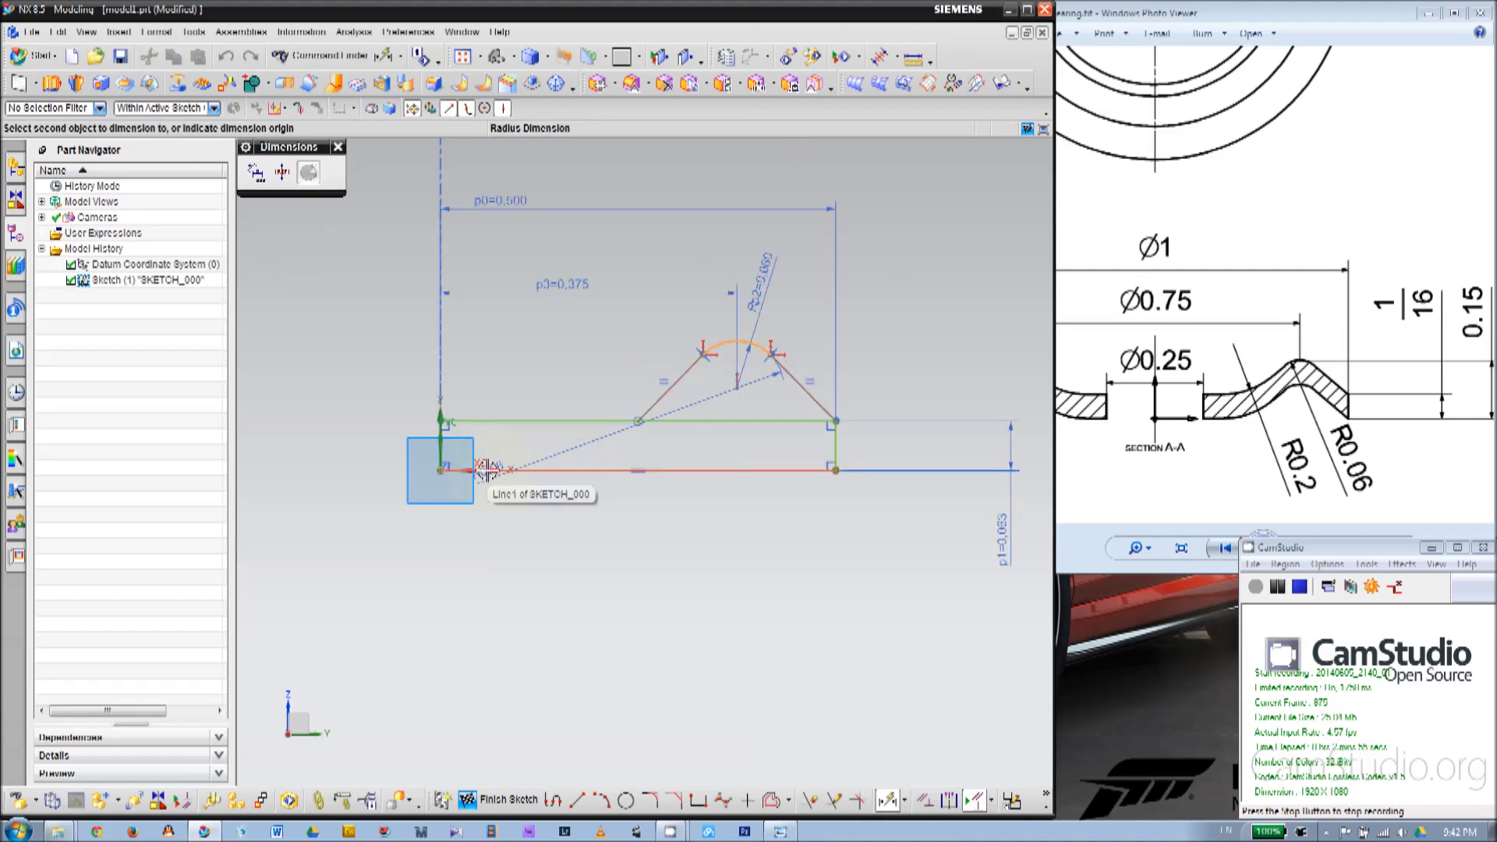
left_click(486, 468)
scroll(475, 460, "up", 1)
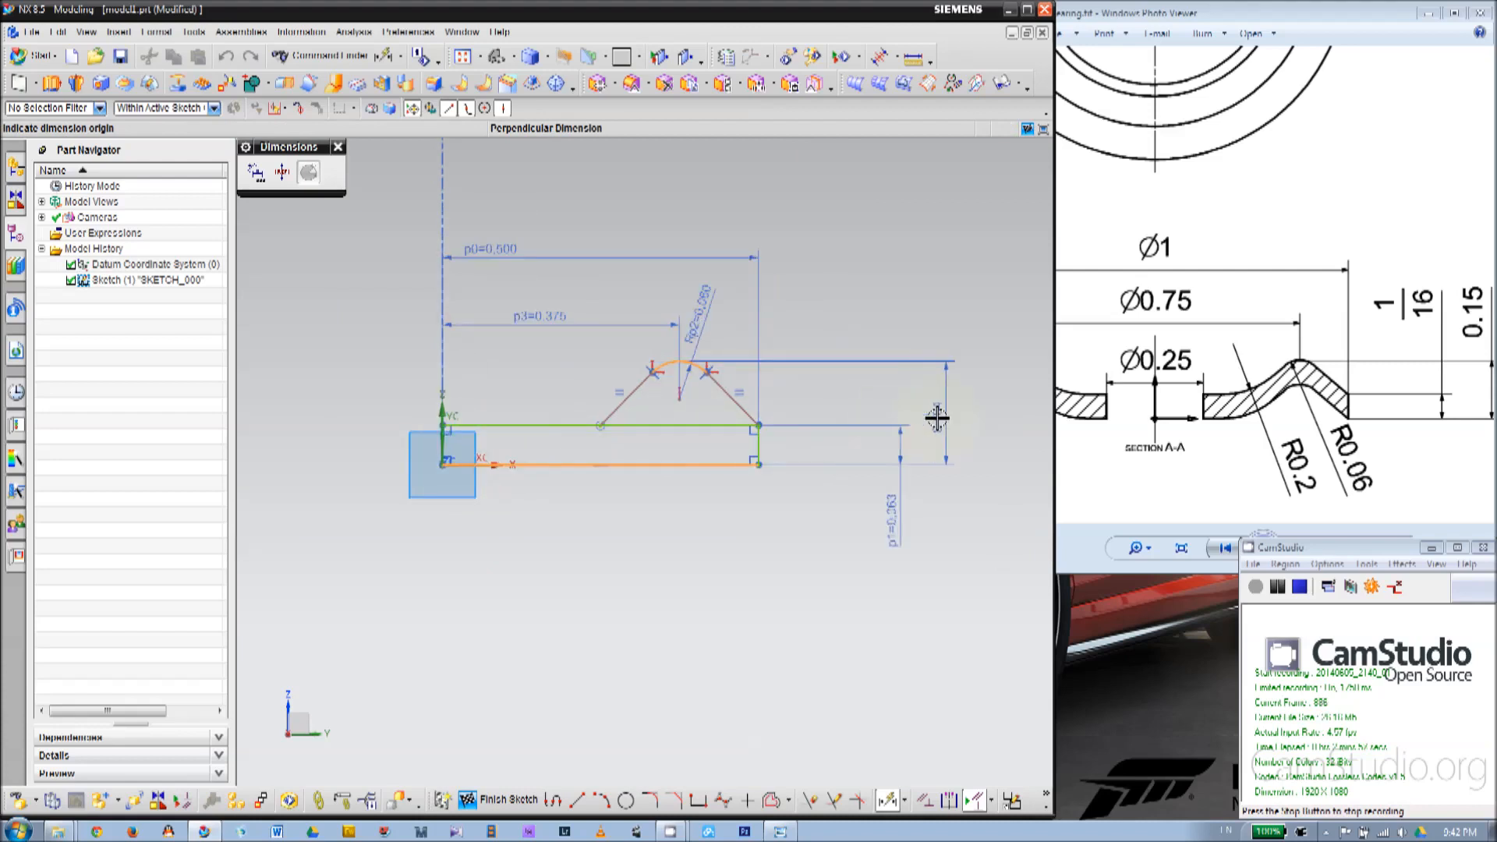
scroll(936, 418, "down", 1)
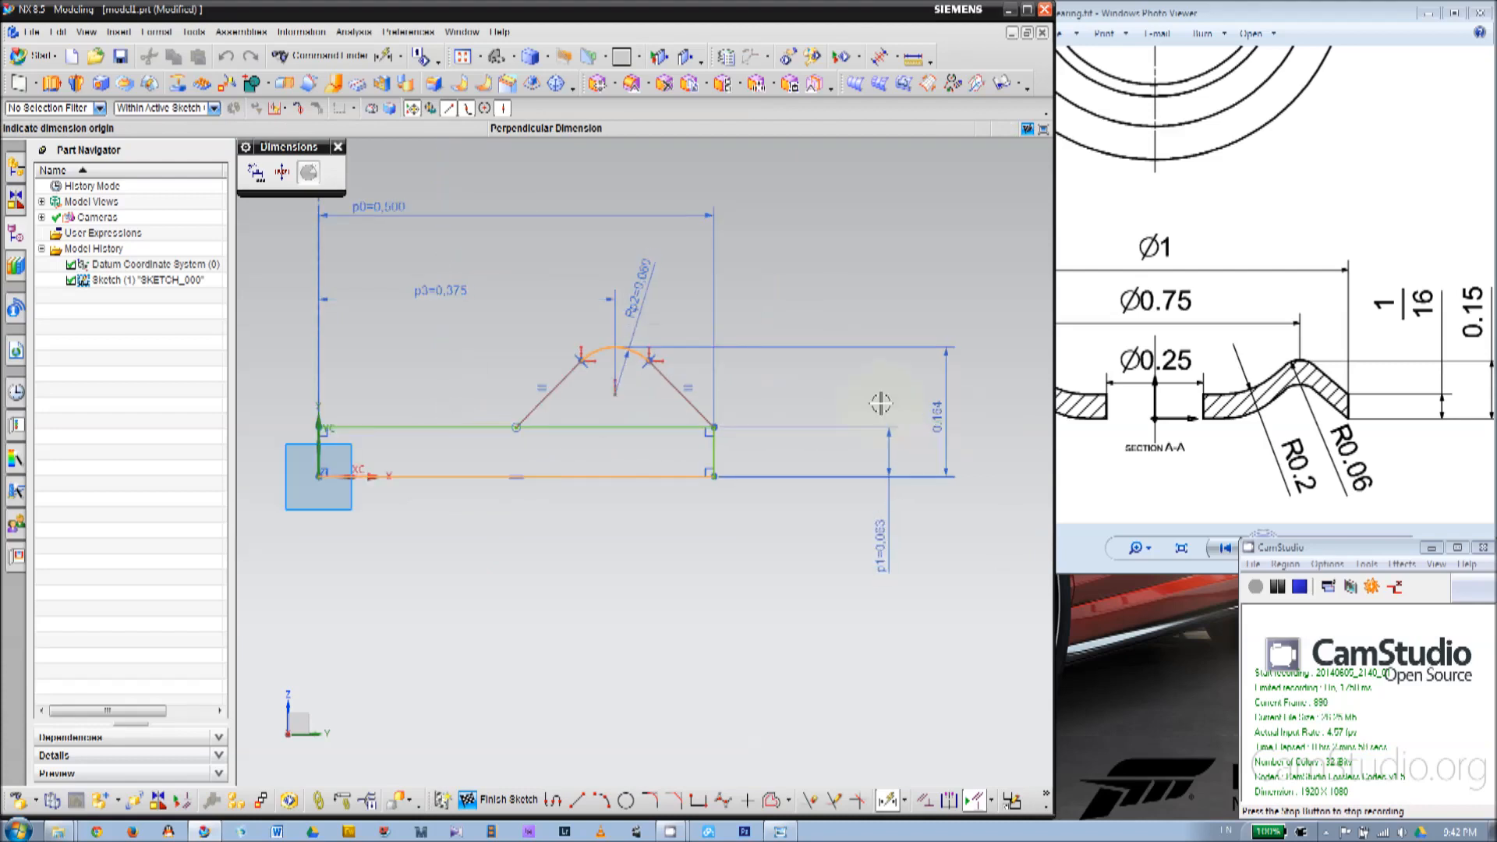
left_click(938, 442)
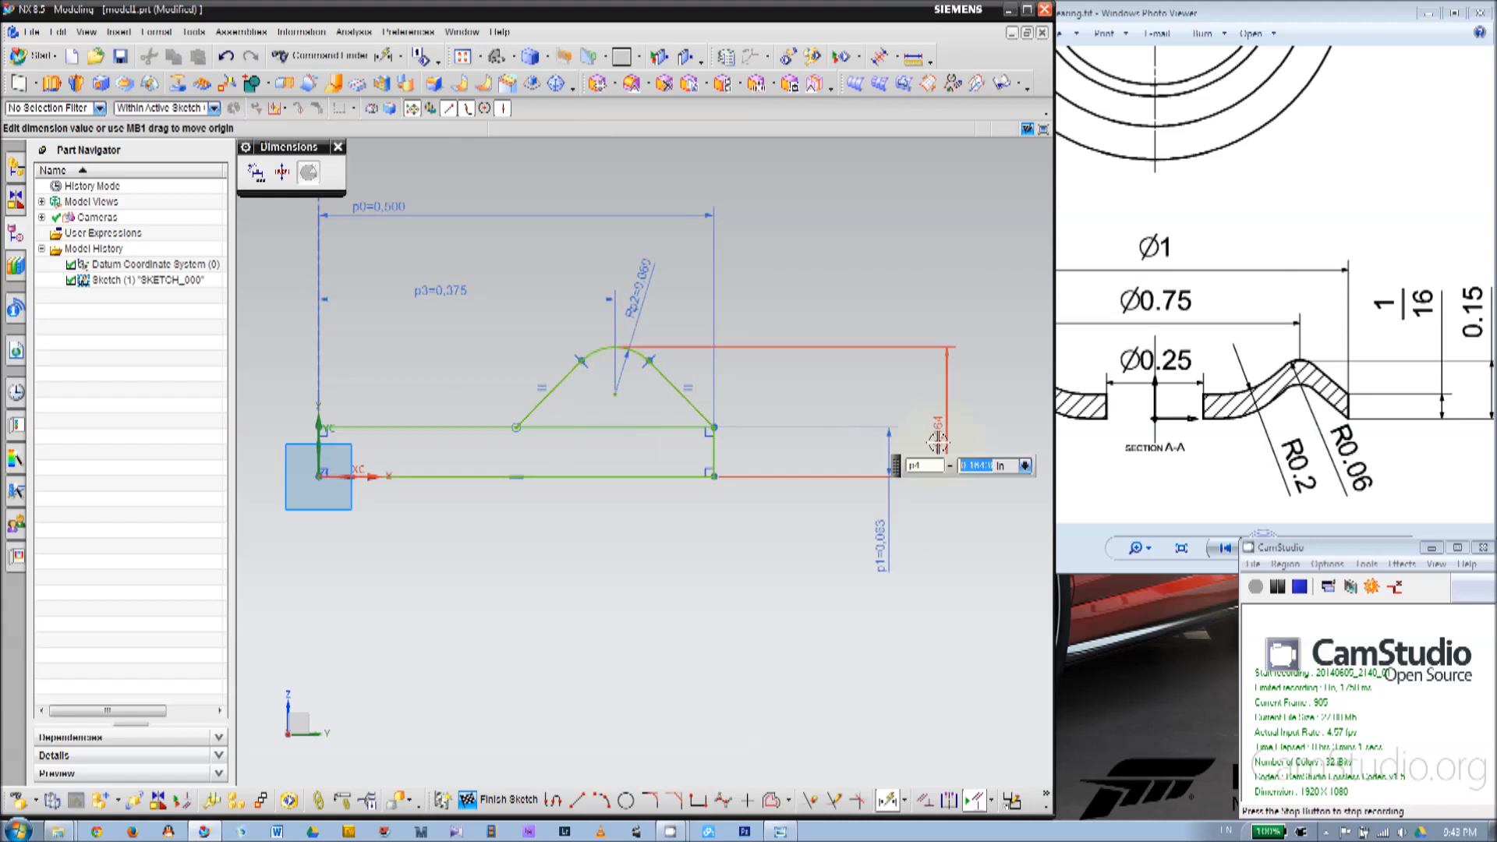
key("BackSpace")
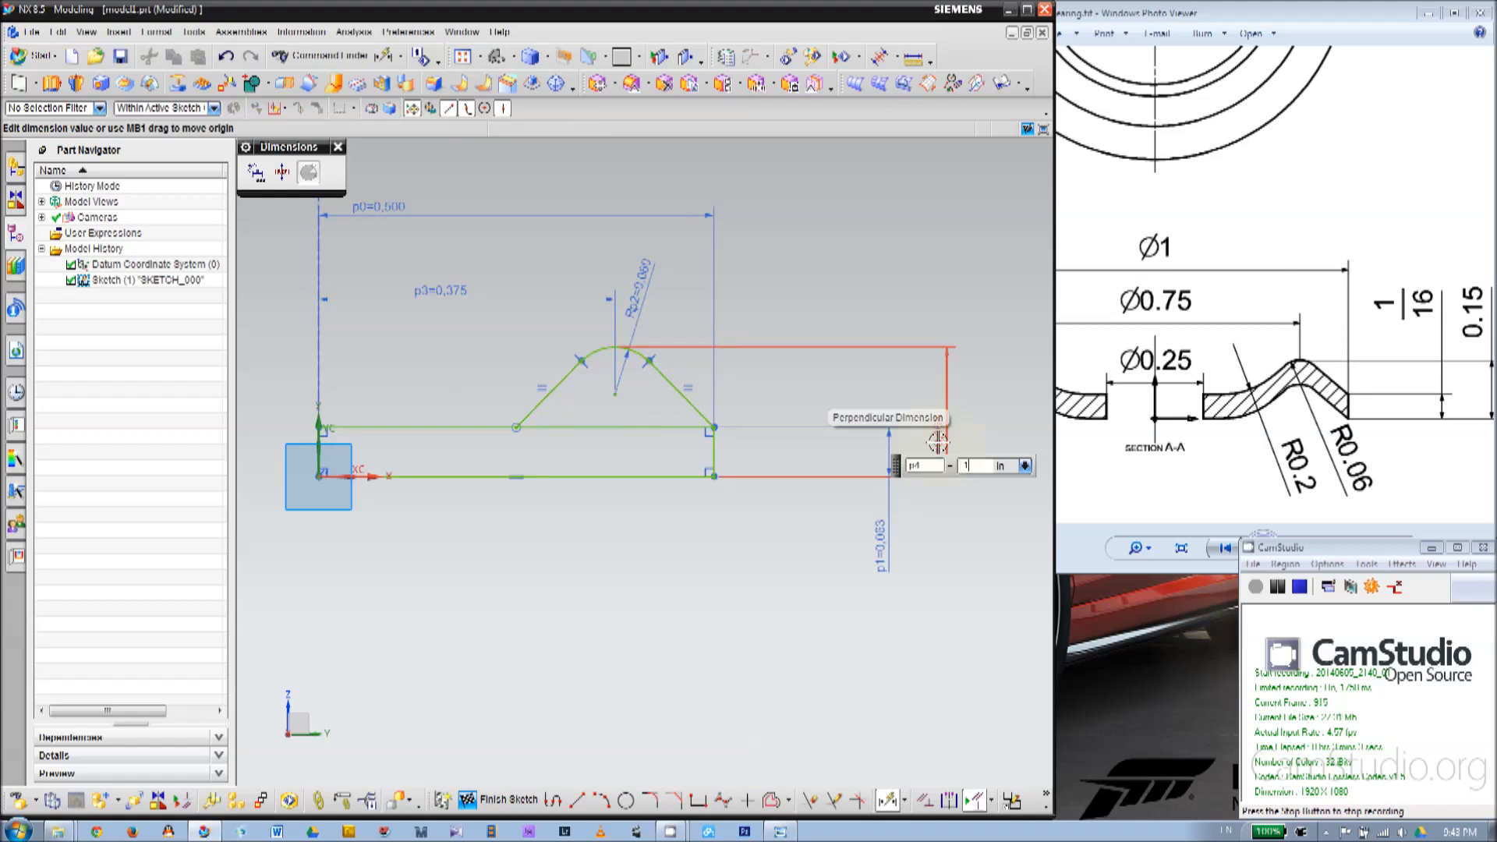
key("Return")
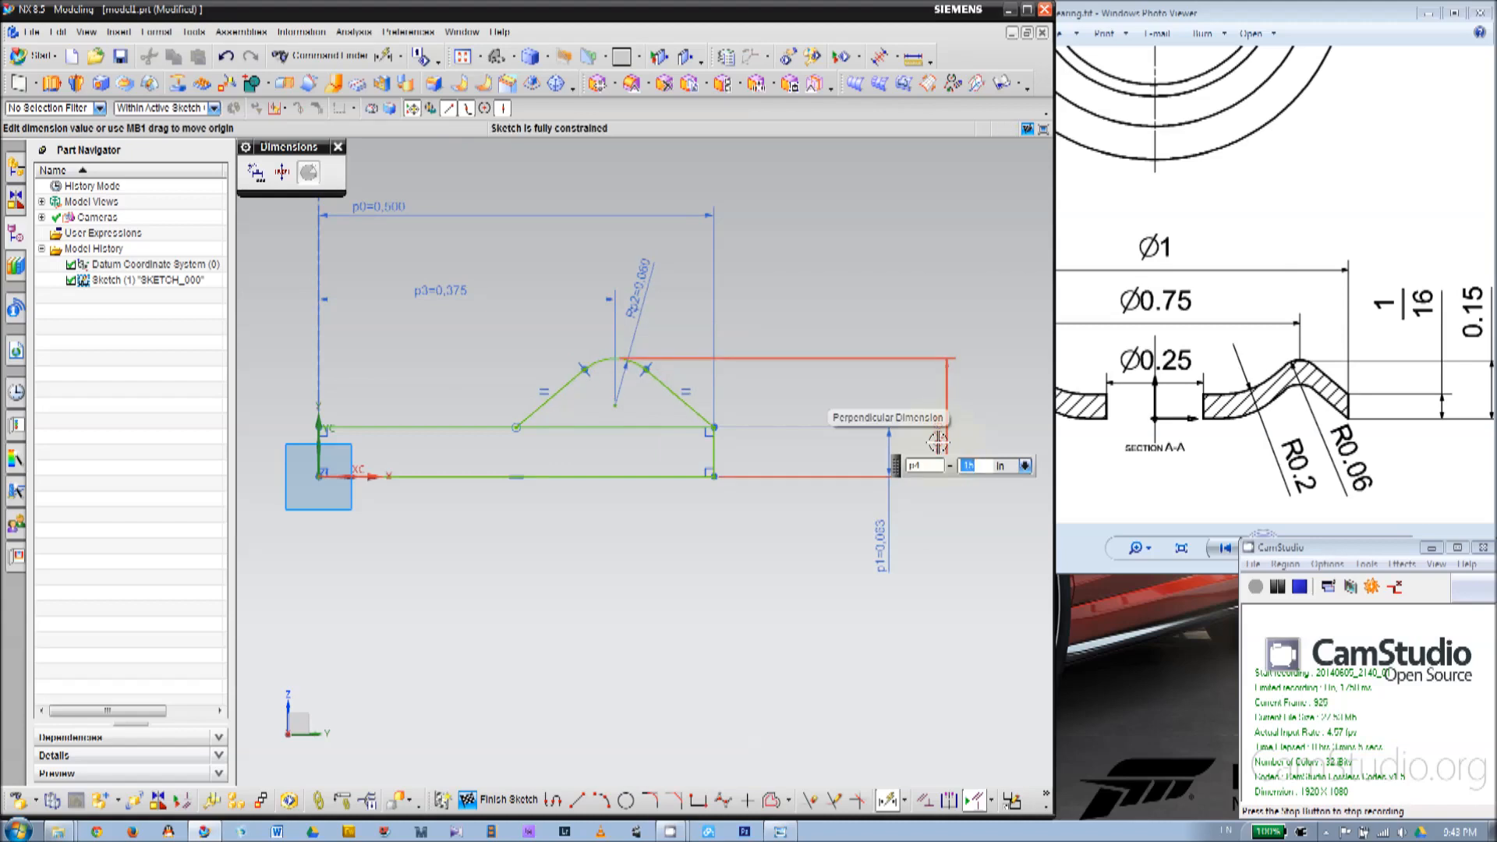
left_click(1298, 587)
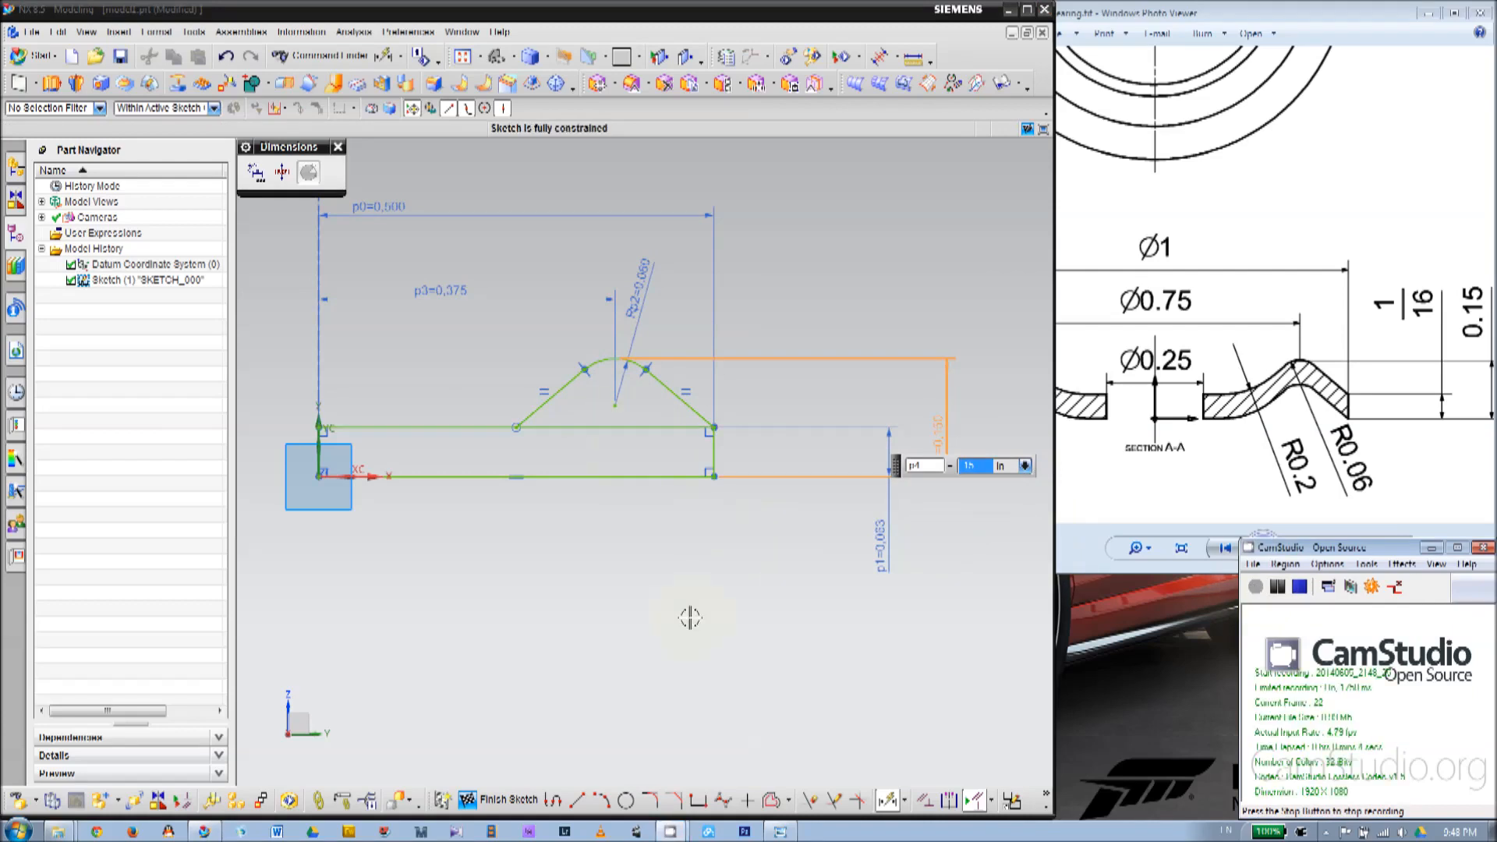
Trim away the part of the rectangle's upper edge lying beneath the peak with Quick Trim.
left_click(810, 800)
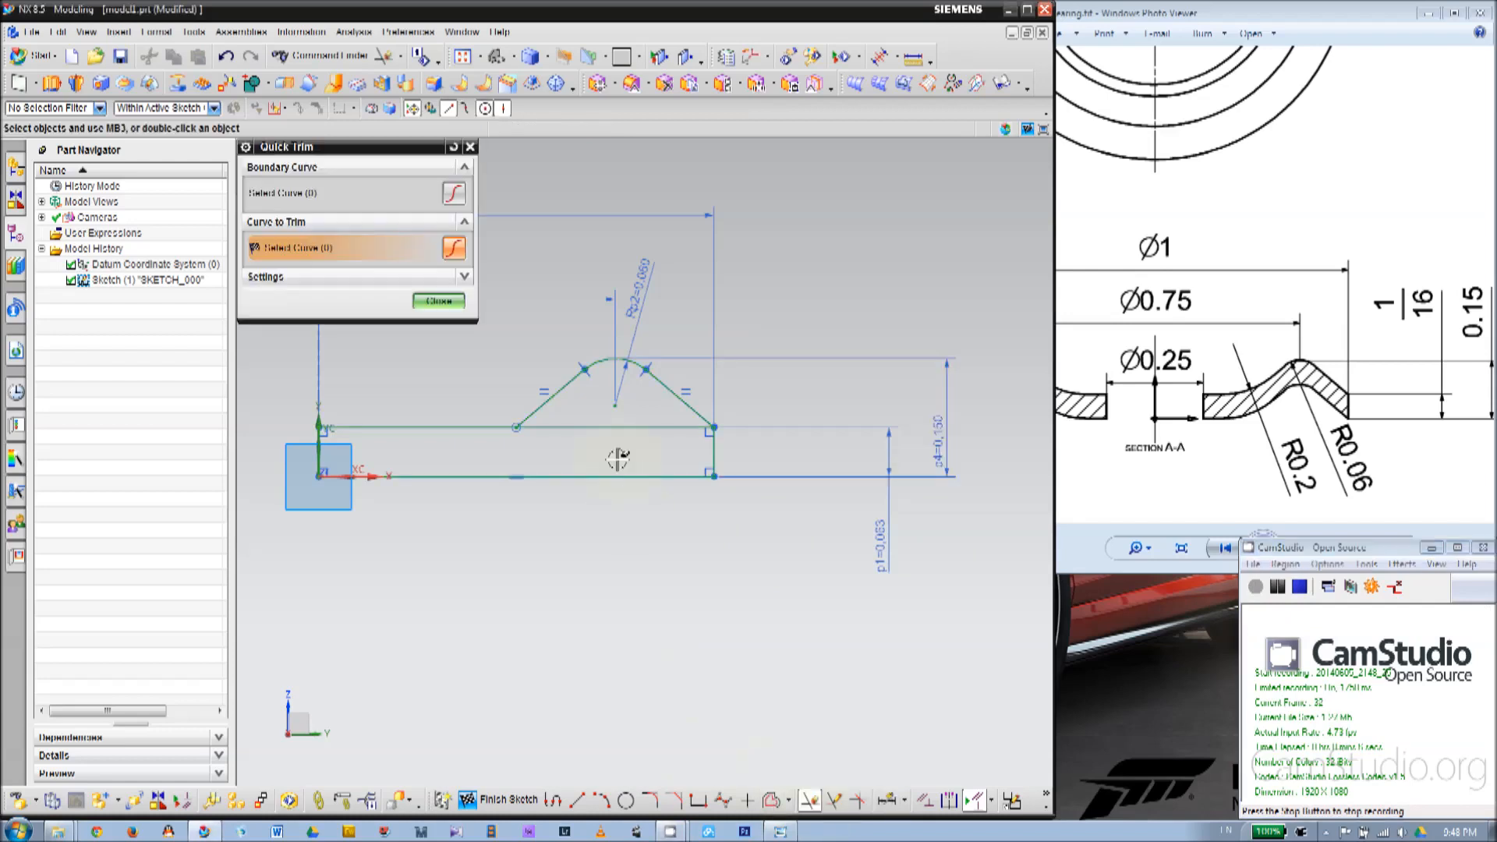
left_click(620, 426)
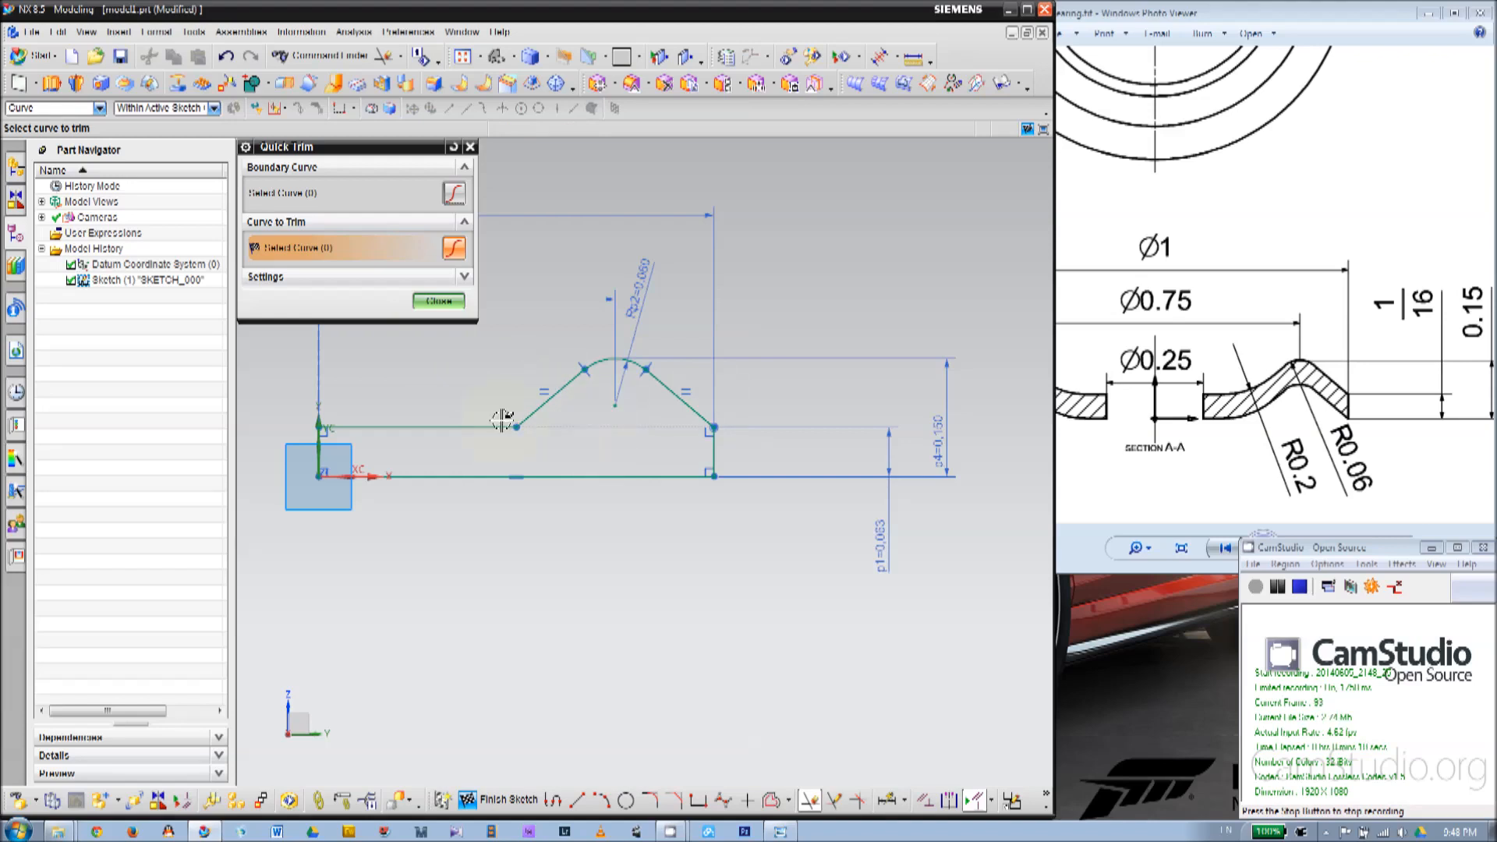
left_click(439, 302)
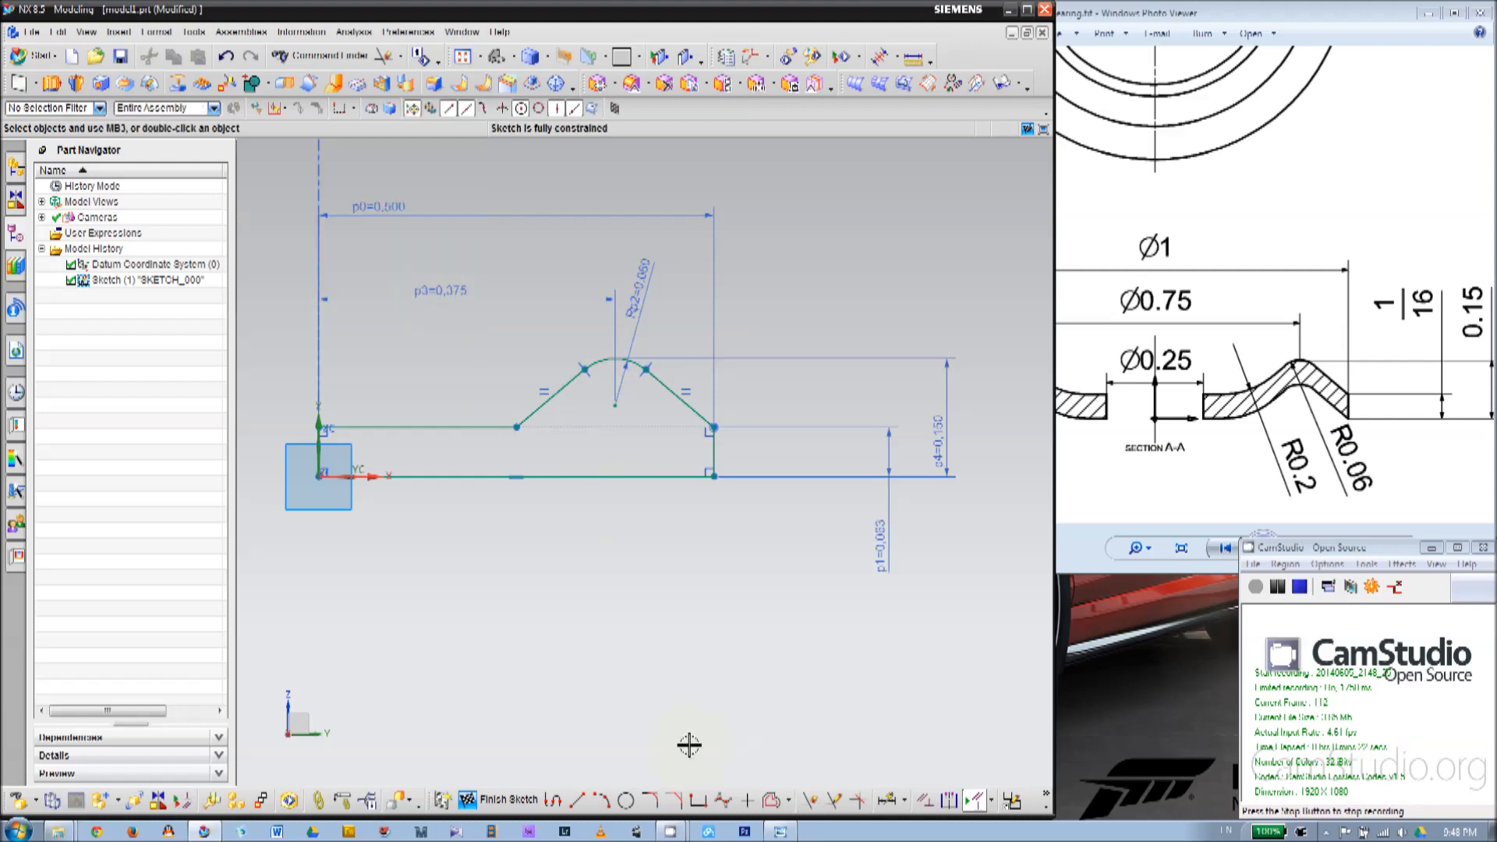
Sketch a two-line inner peak from the profile's lower outer corner, with the second line about 0.17 long ending on the lower edge.
left_click(553, 799)
left_click(714, 476)
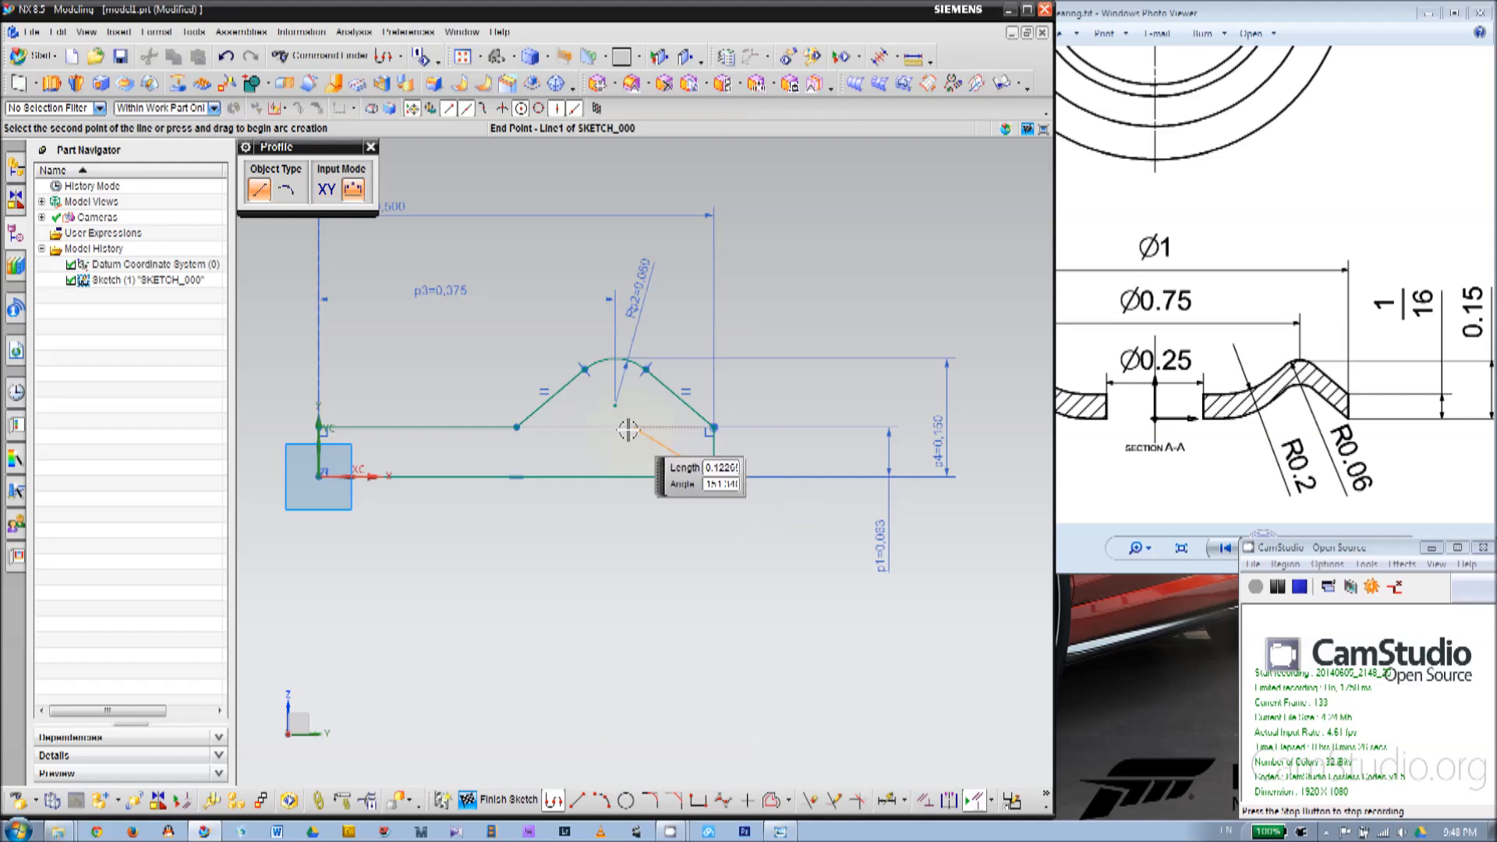
left_click(613, 427)
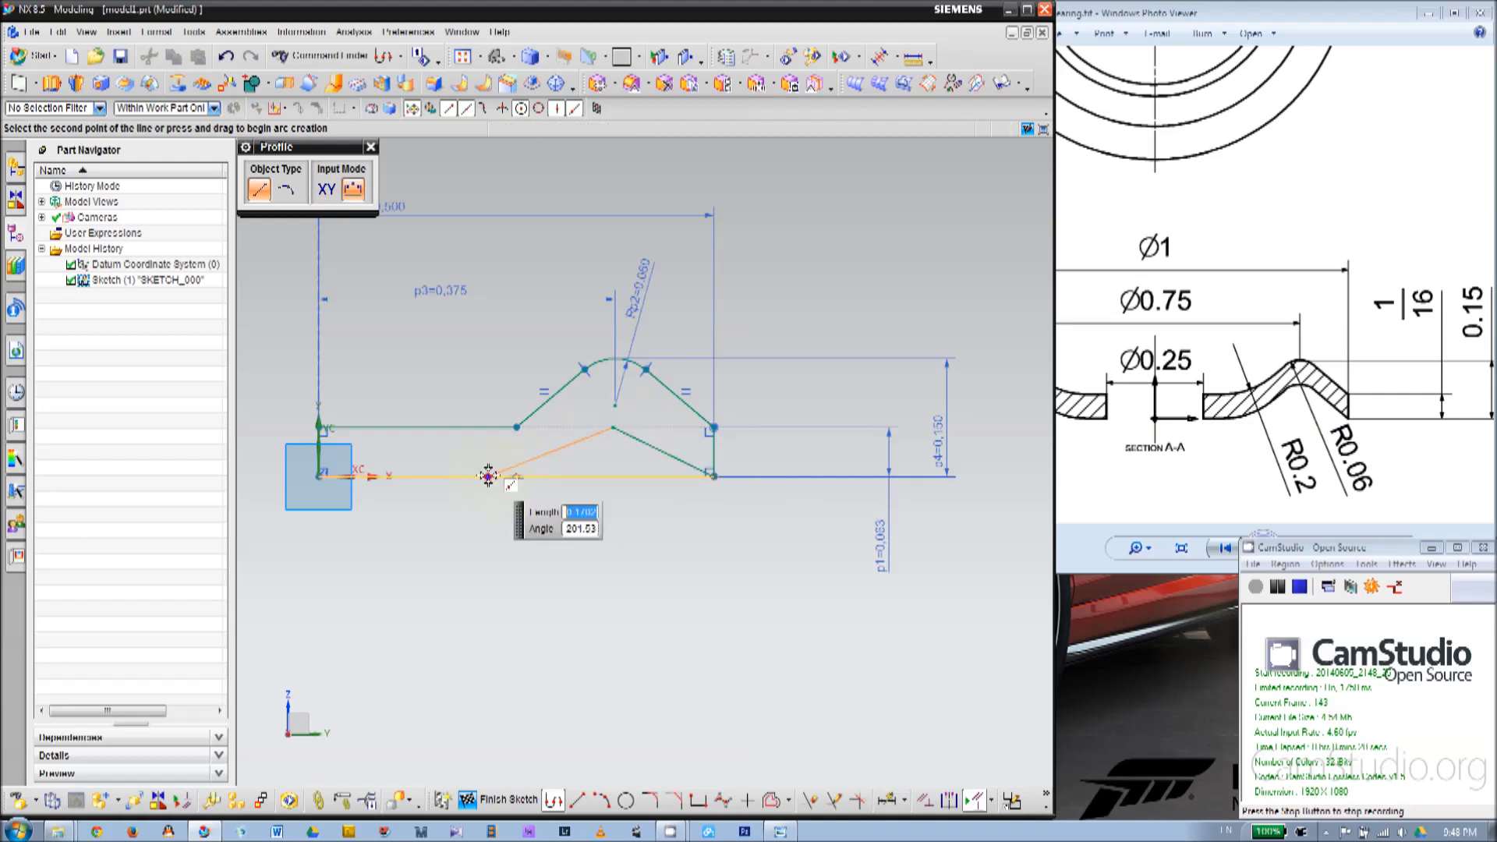
left_click(487, 476)
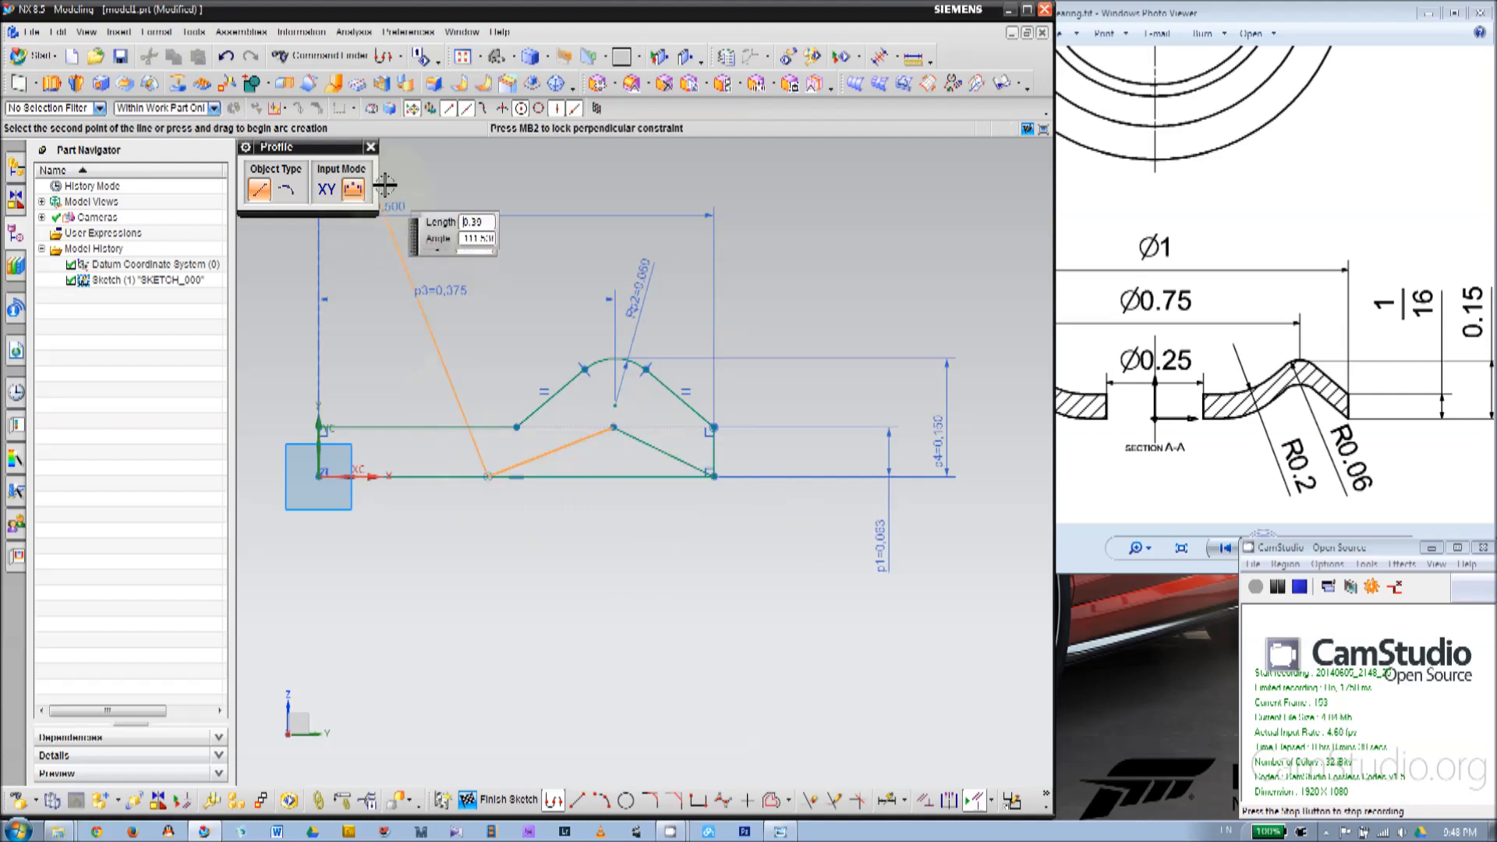
key("Escape")
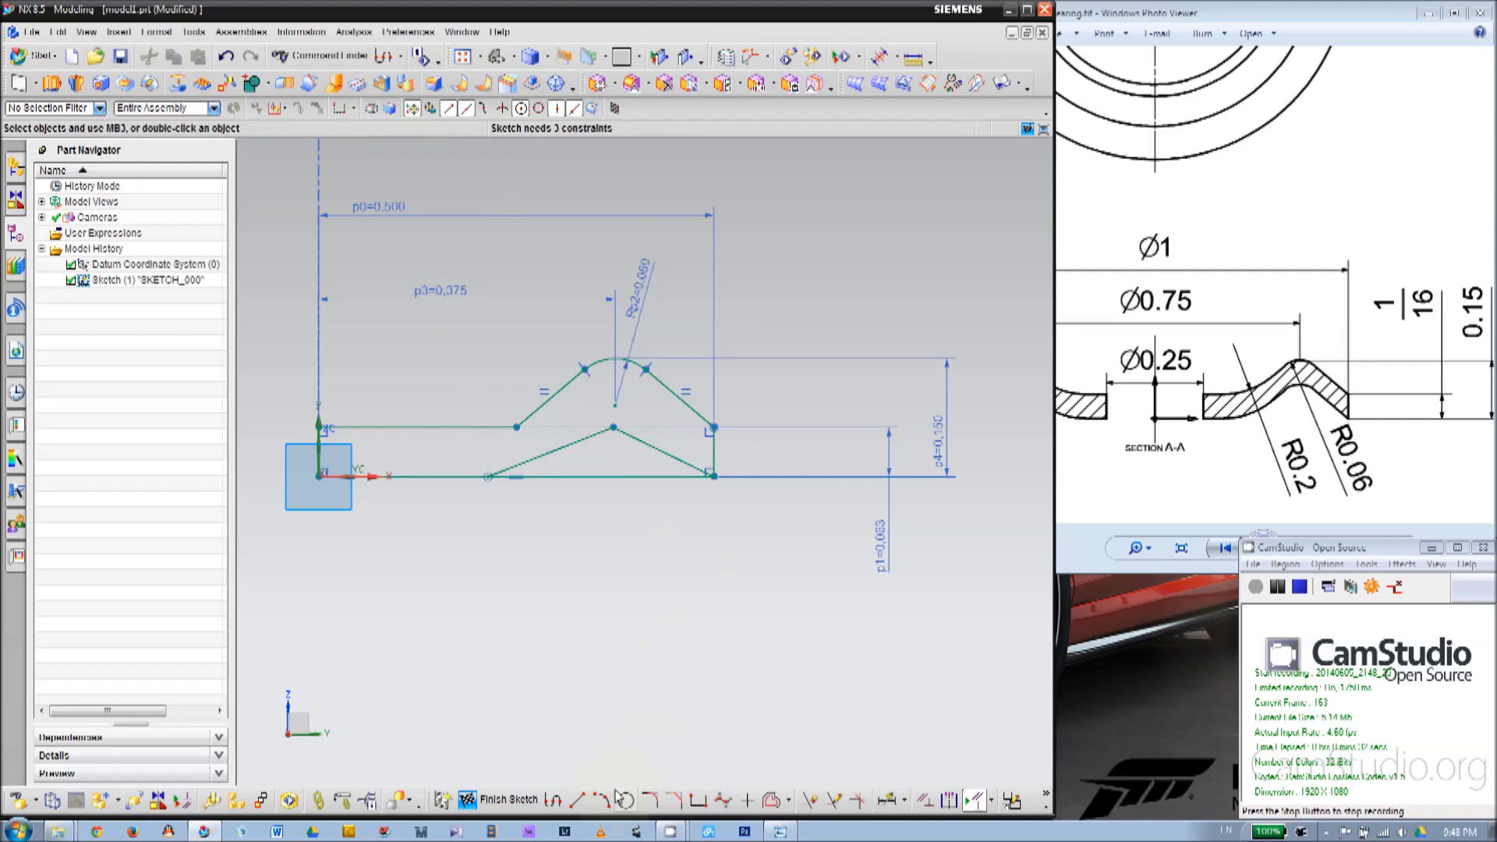
Fillet the apex of the inner peak between its two sloped lines with radius 0.06.
left_click(649, 799)
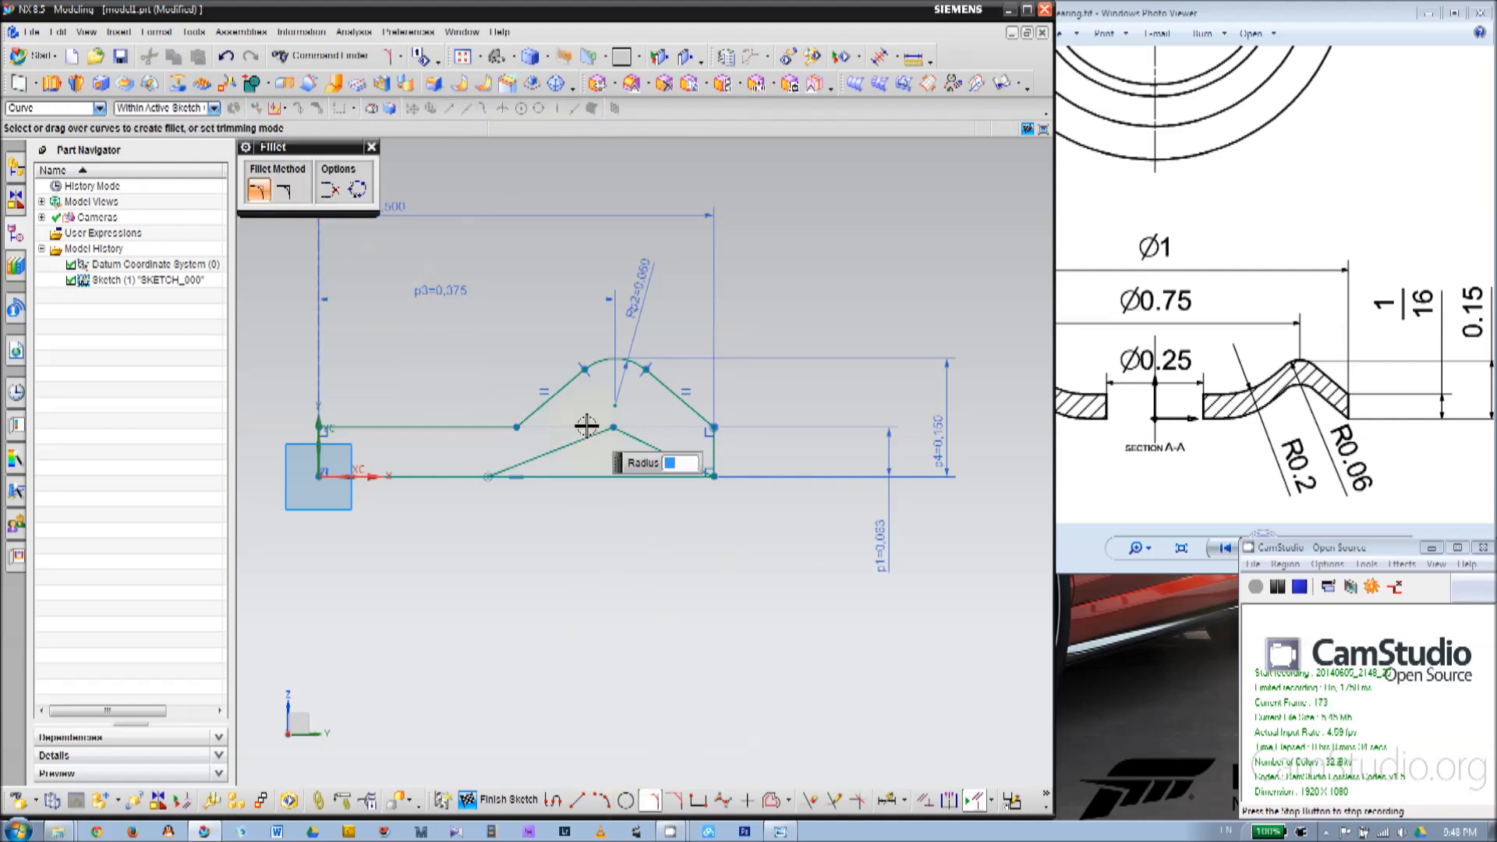
key("Return")
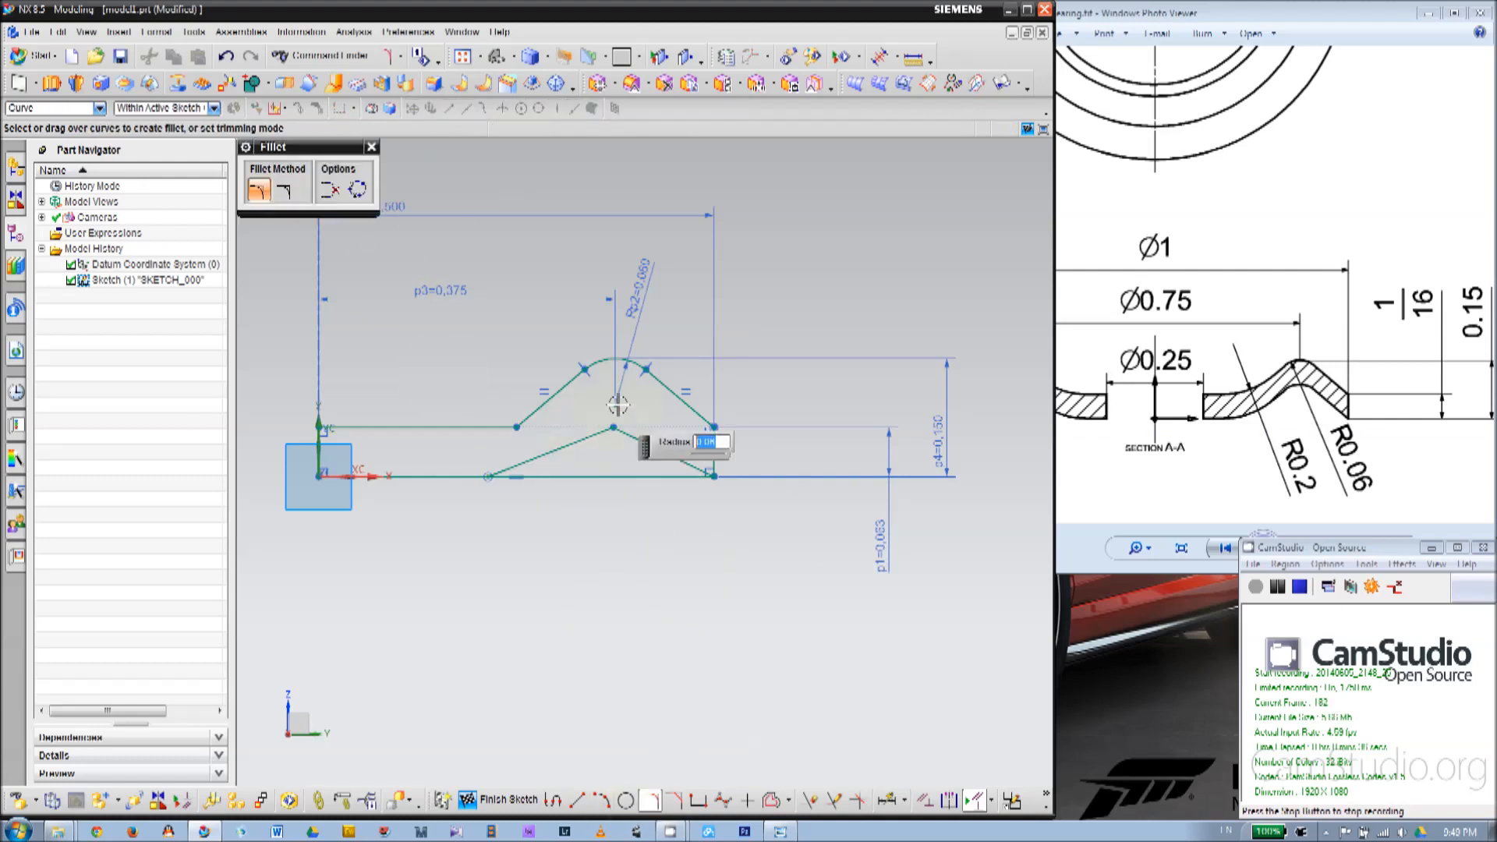
left_click(613, 427)
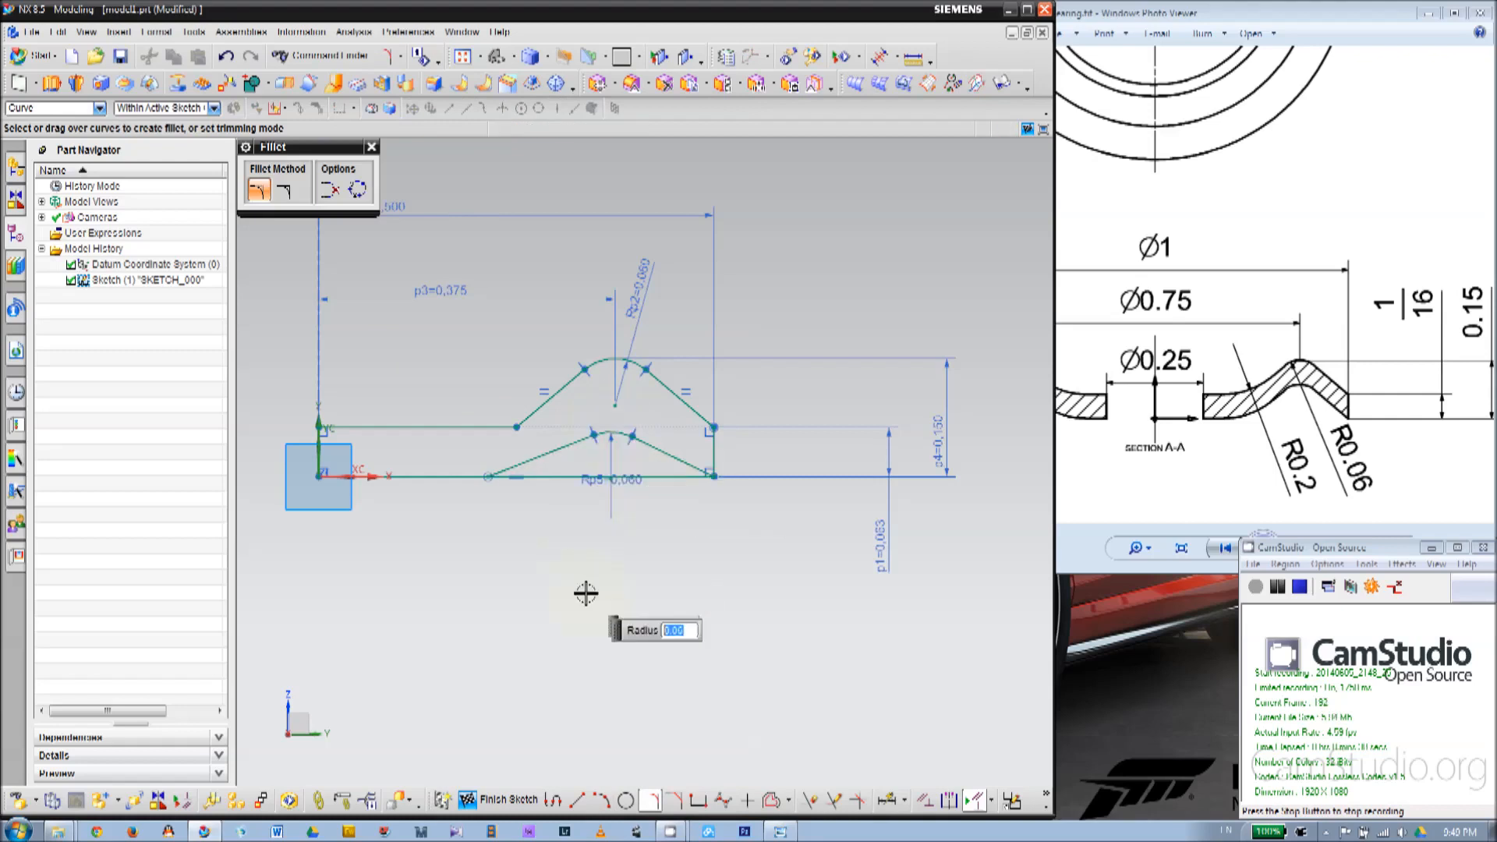
Dimension the horizontal distance from the sketch's vertical axis to the inner peak arc's centre and set it equal to p3.
left_click(372, 147)
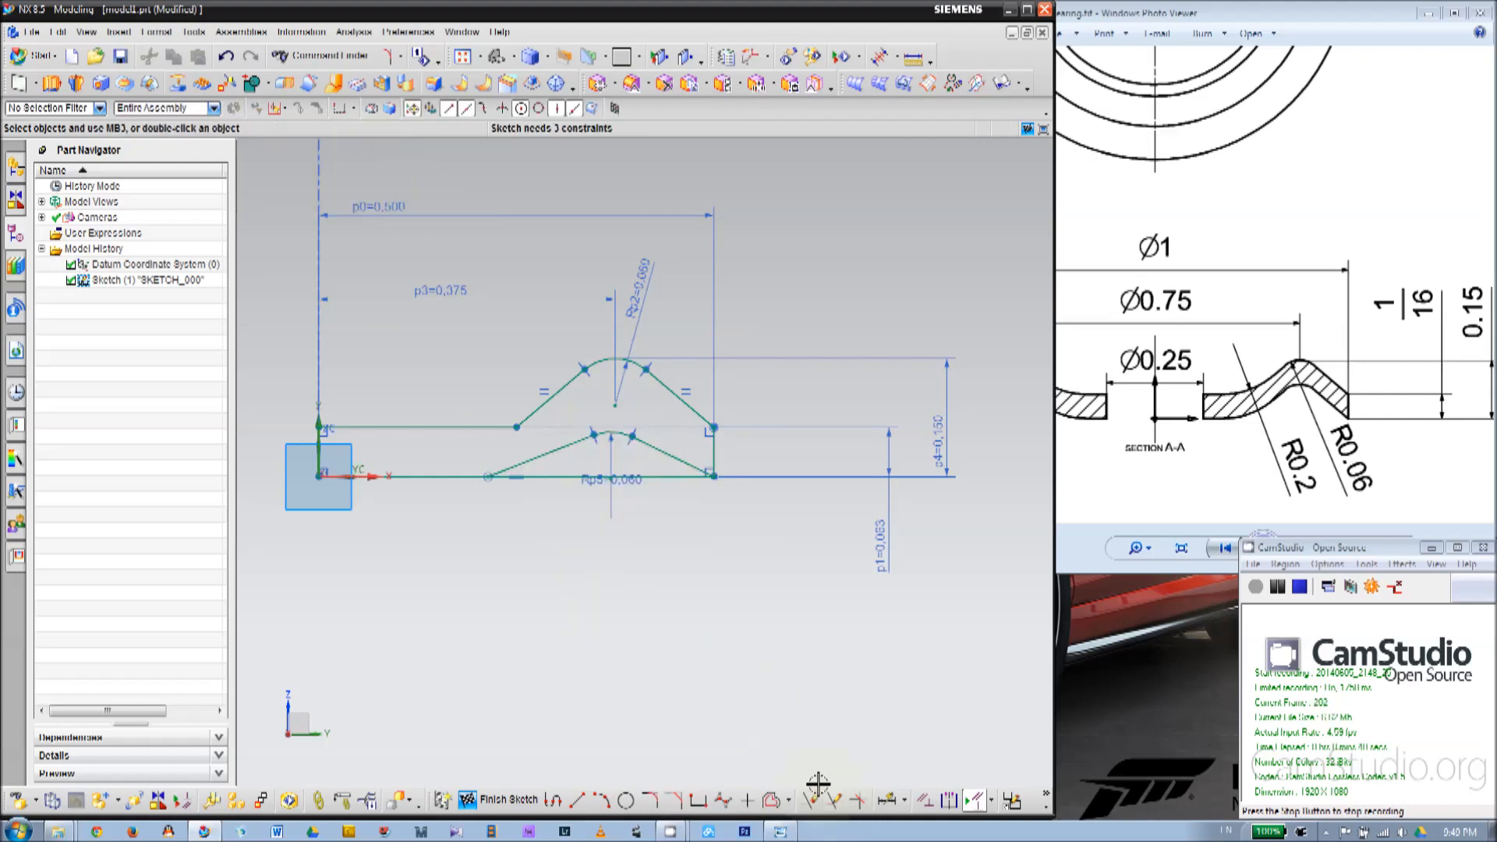
left_click(886, 800)
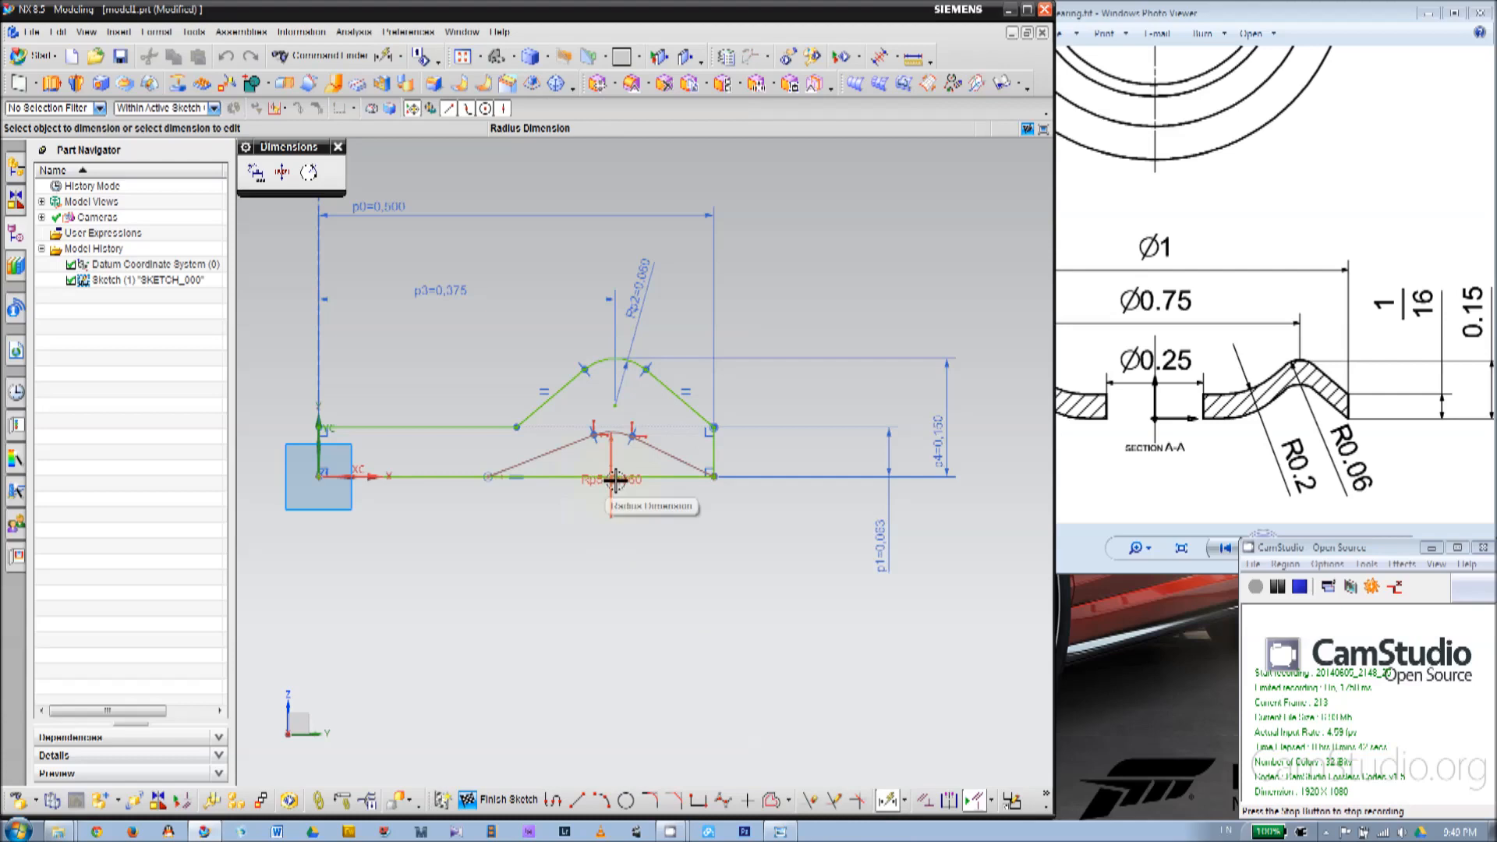
scroll(612, 472, "up", 4)
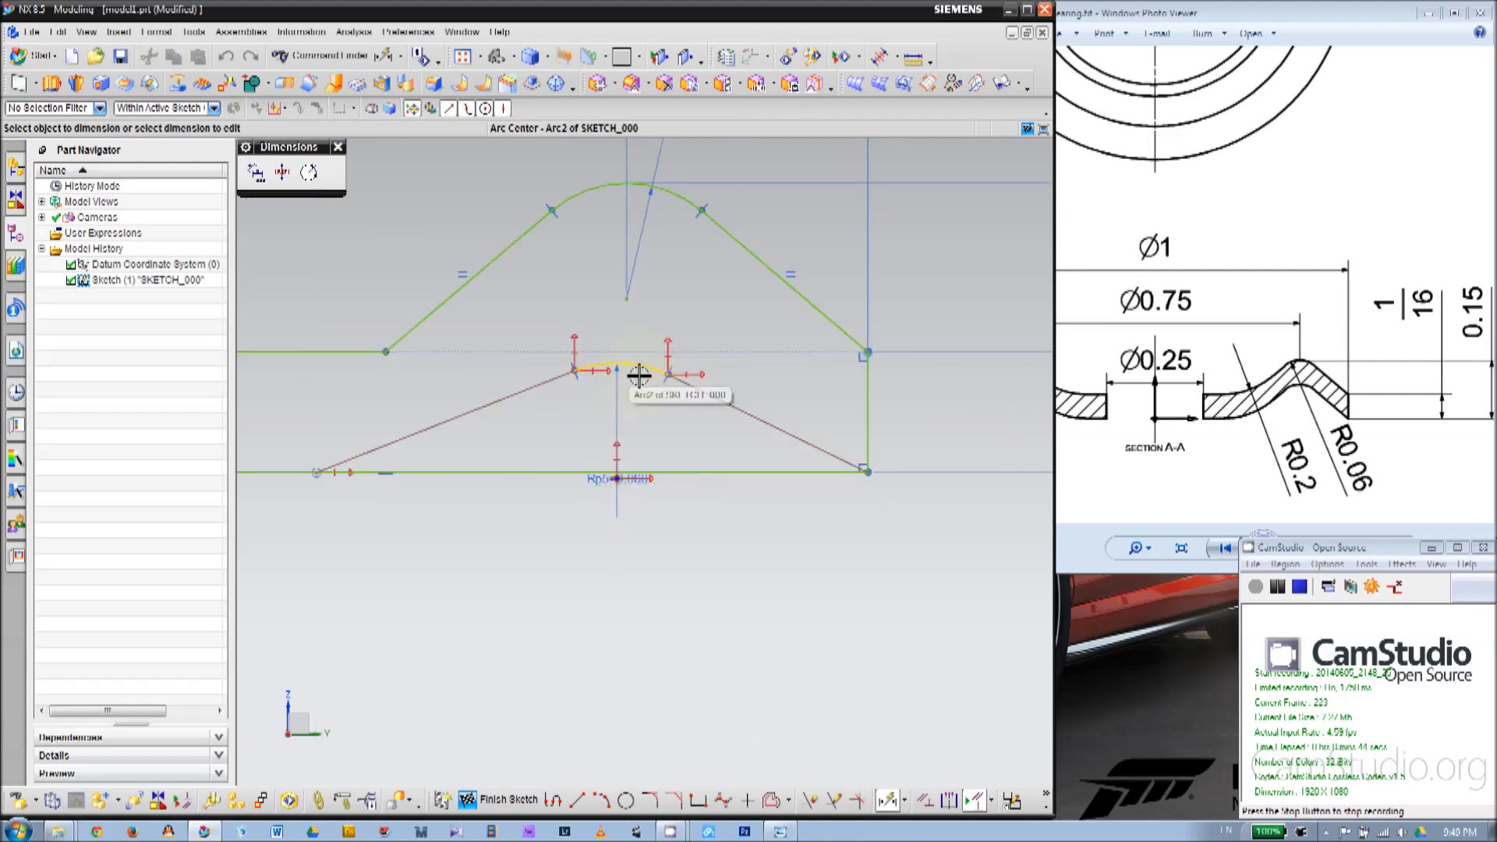
left_click(636, 373)
scroll(834, 401, "down", 3)
scroll(836, 401, "down", 1)
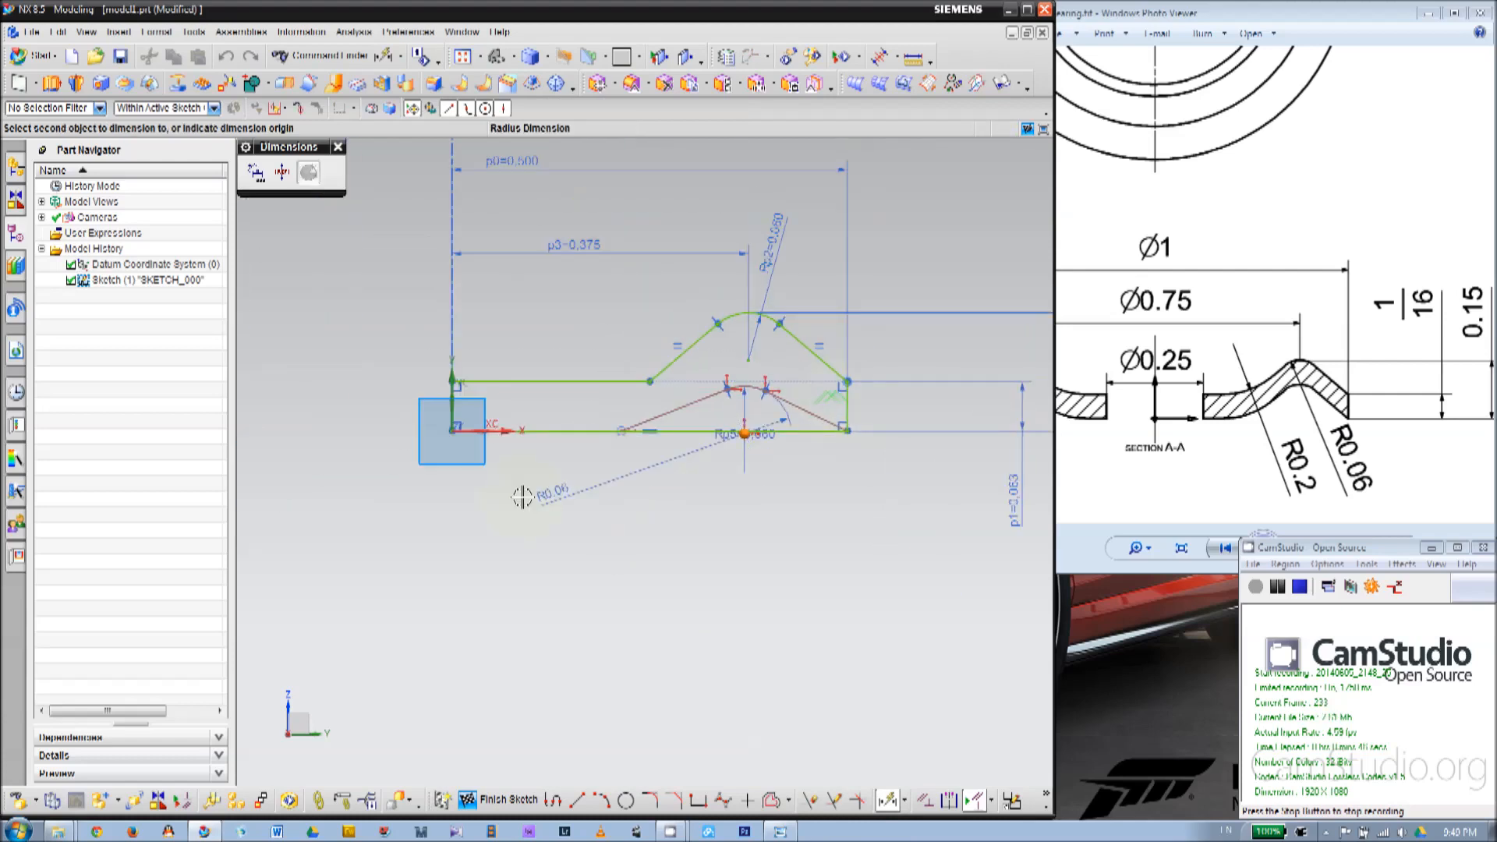
left_click(451, 375)
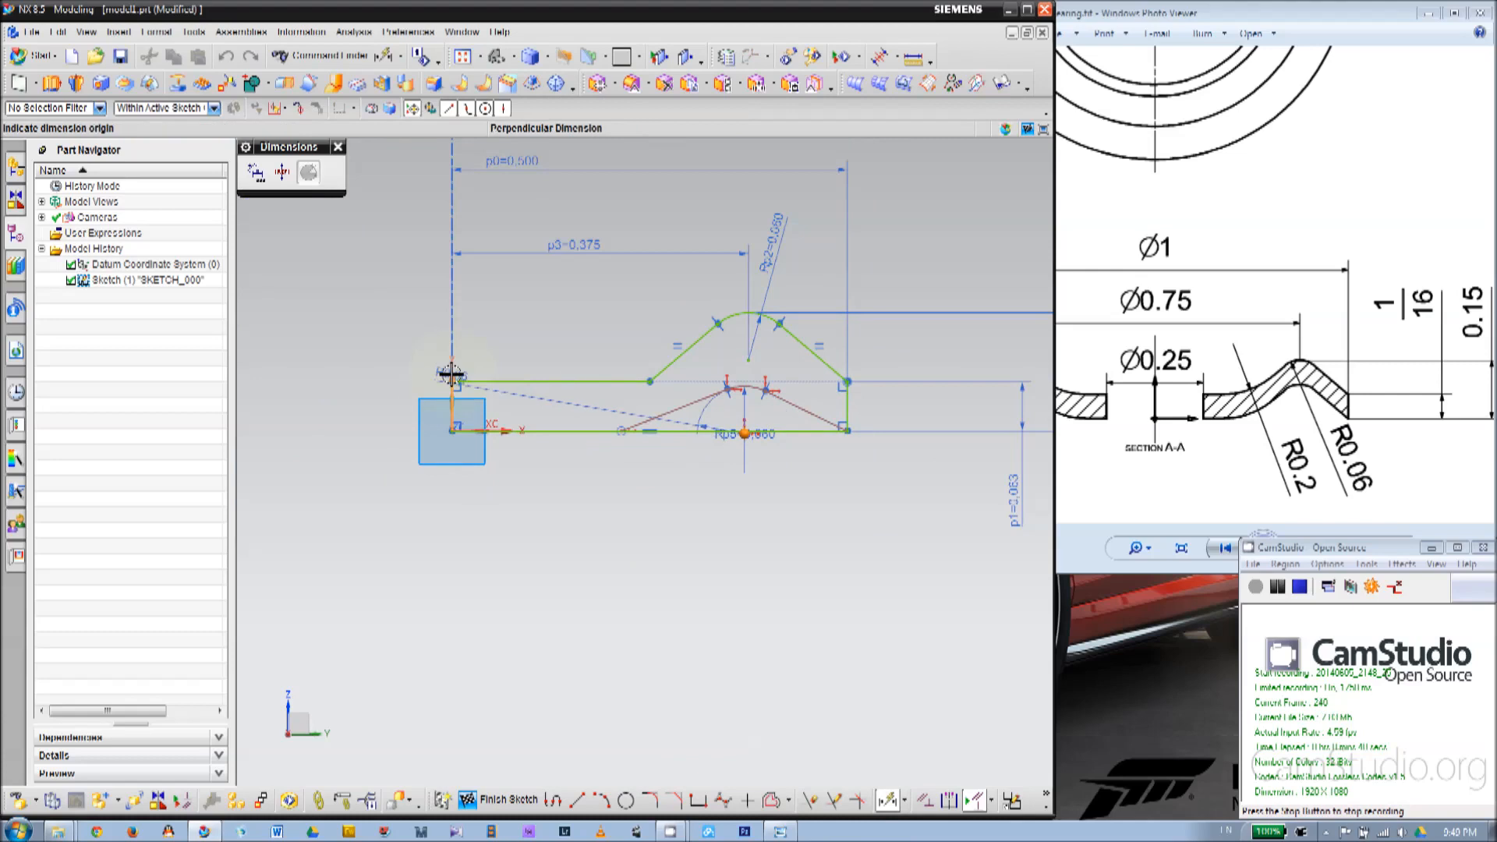
left_click(641, 476)
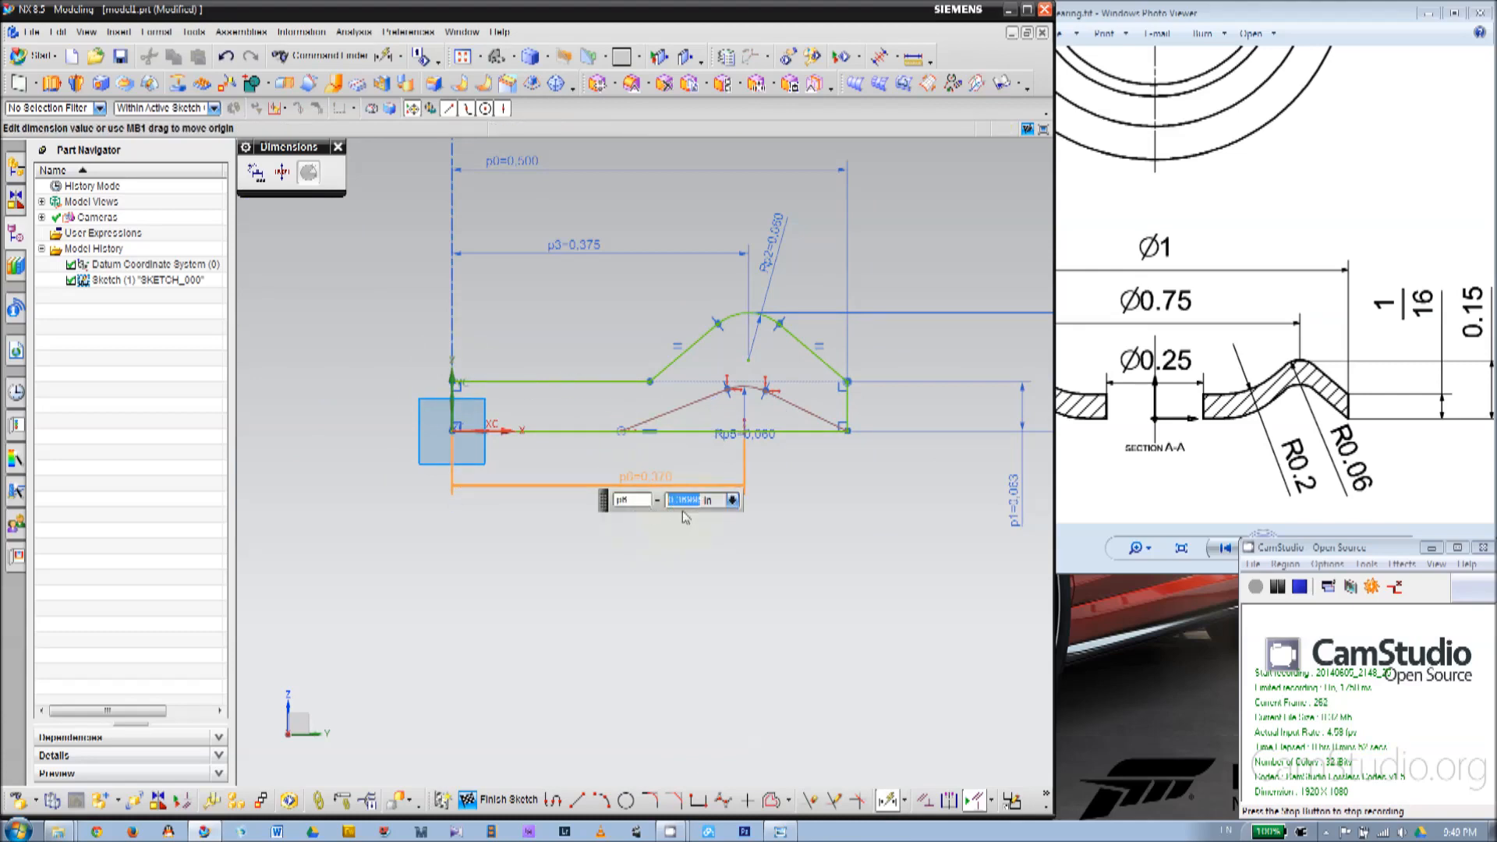
type("p")
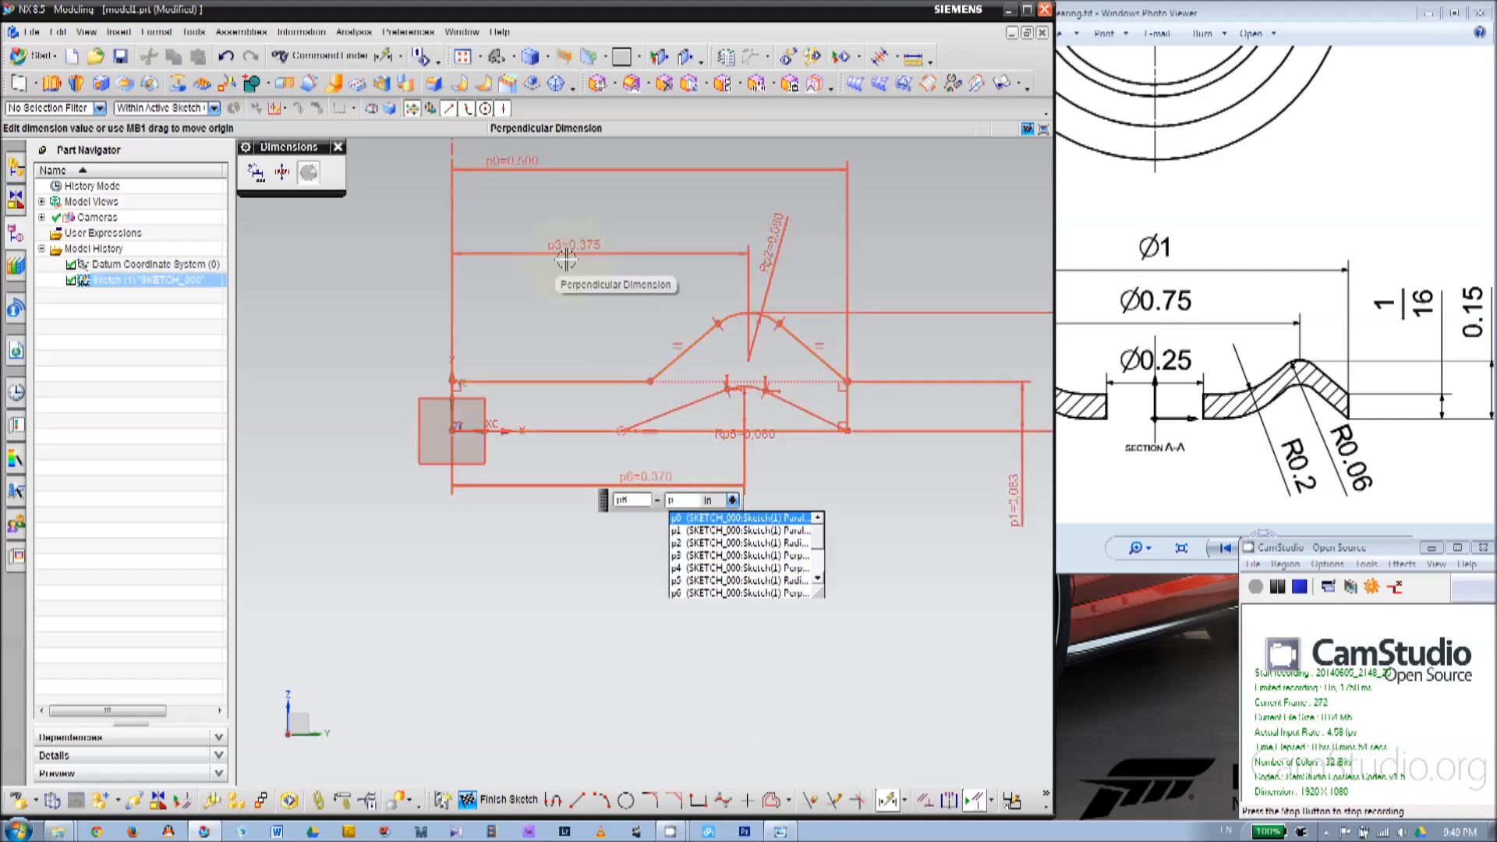
left_click(566, 260)
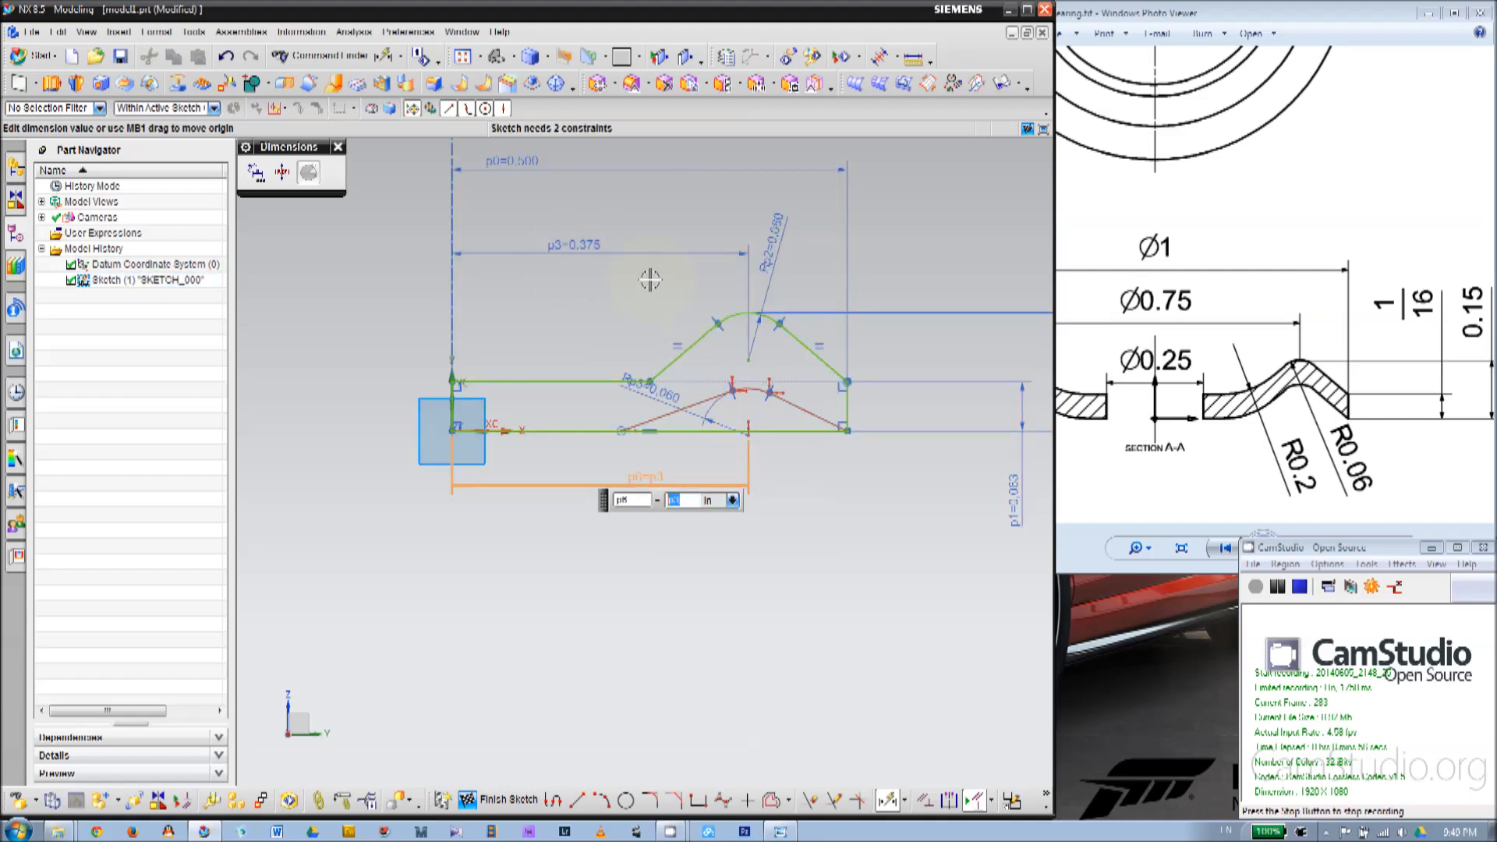
scroll(605, 255, "up", 1)
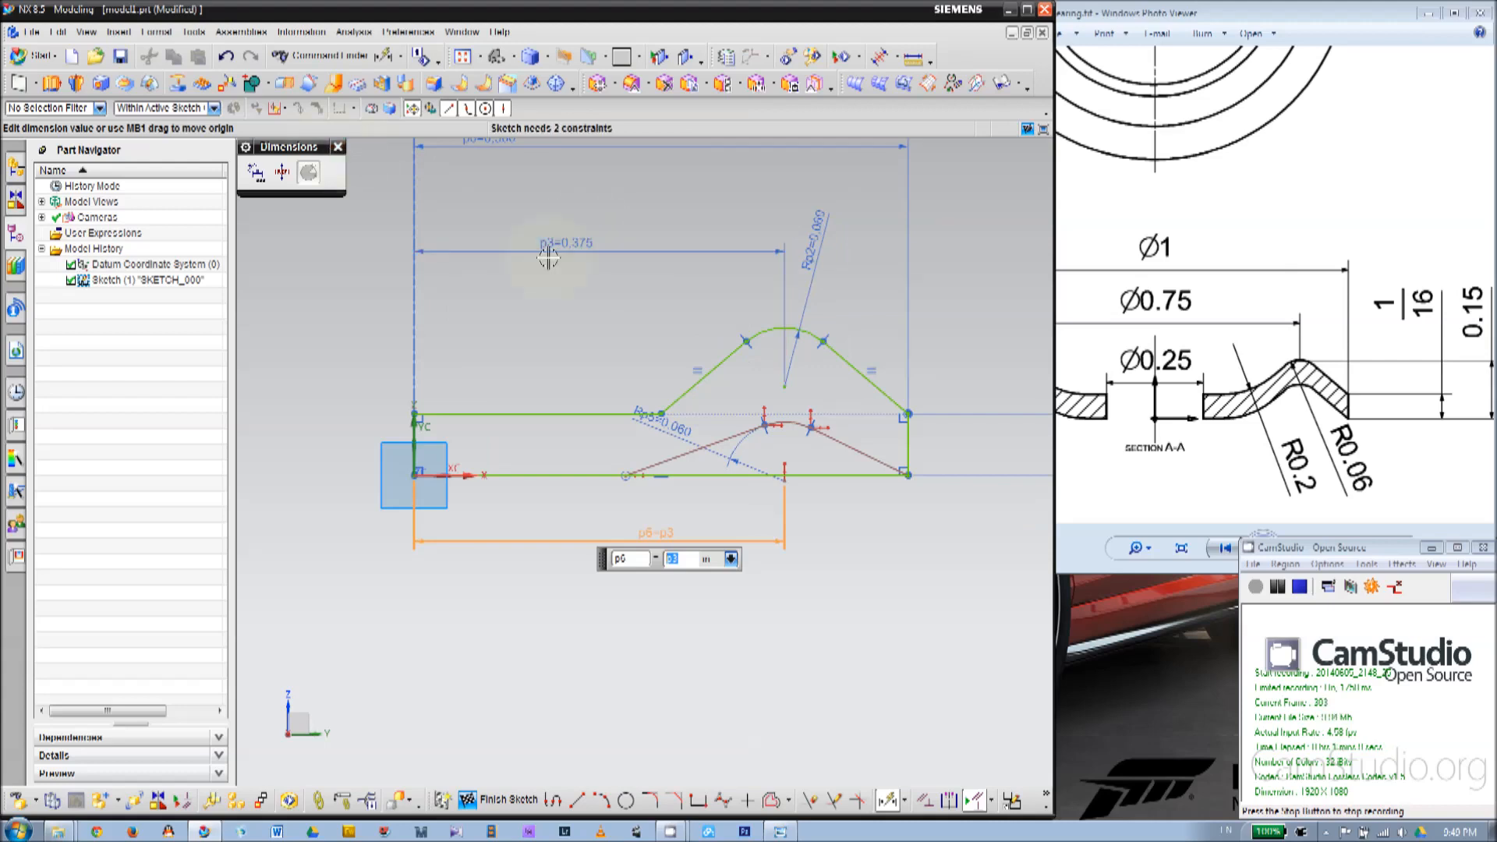
left_click(338, 147)
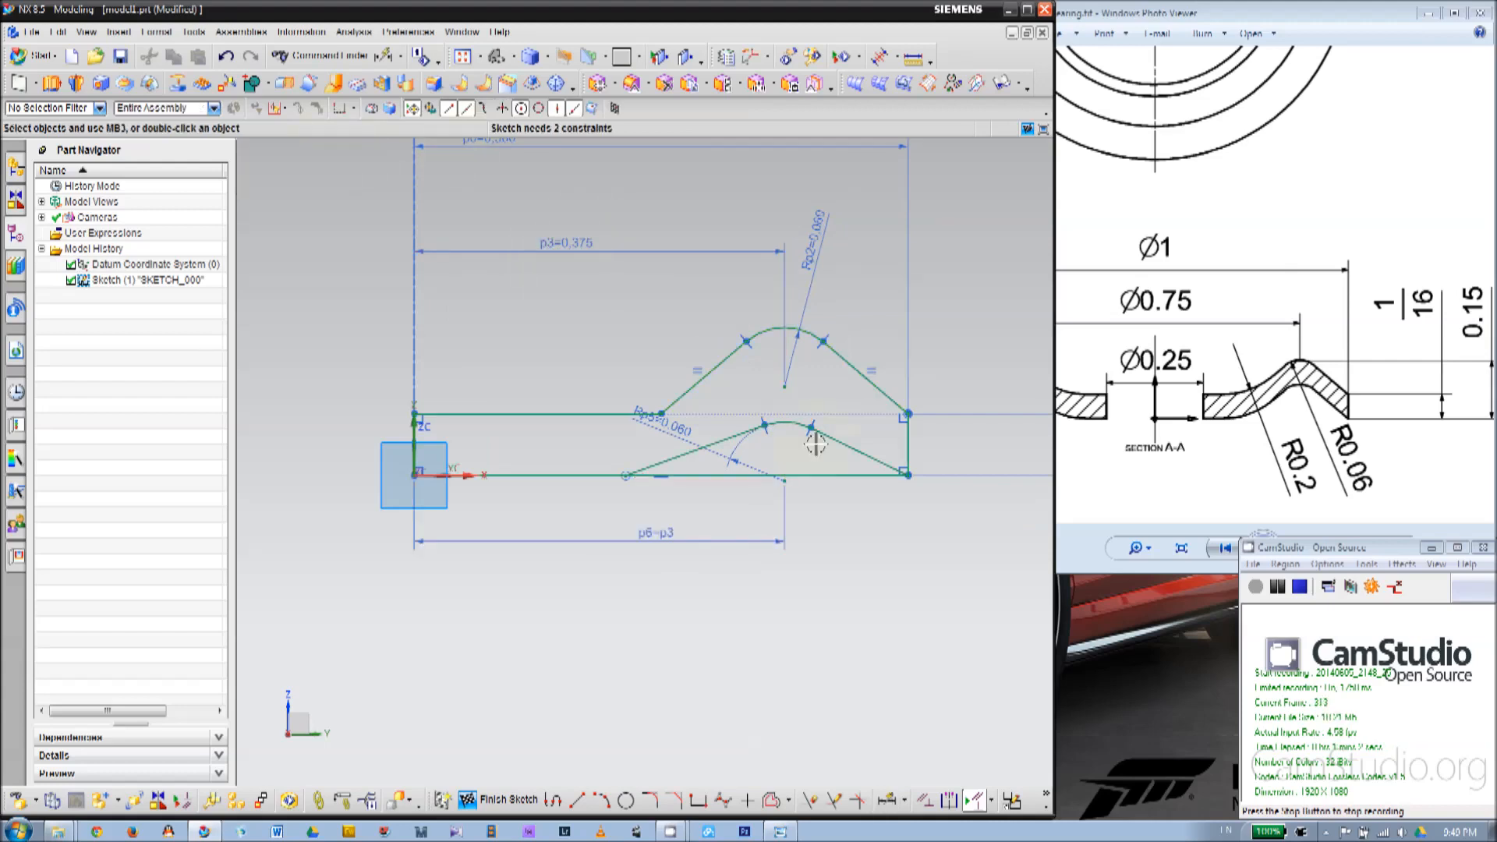
Constrain the two sloped lines of the inner peak to equal length.
scroll(861, 475, "up", 2)
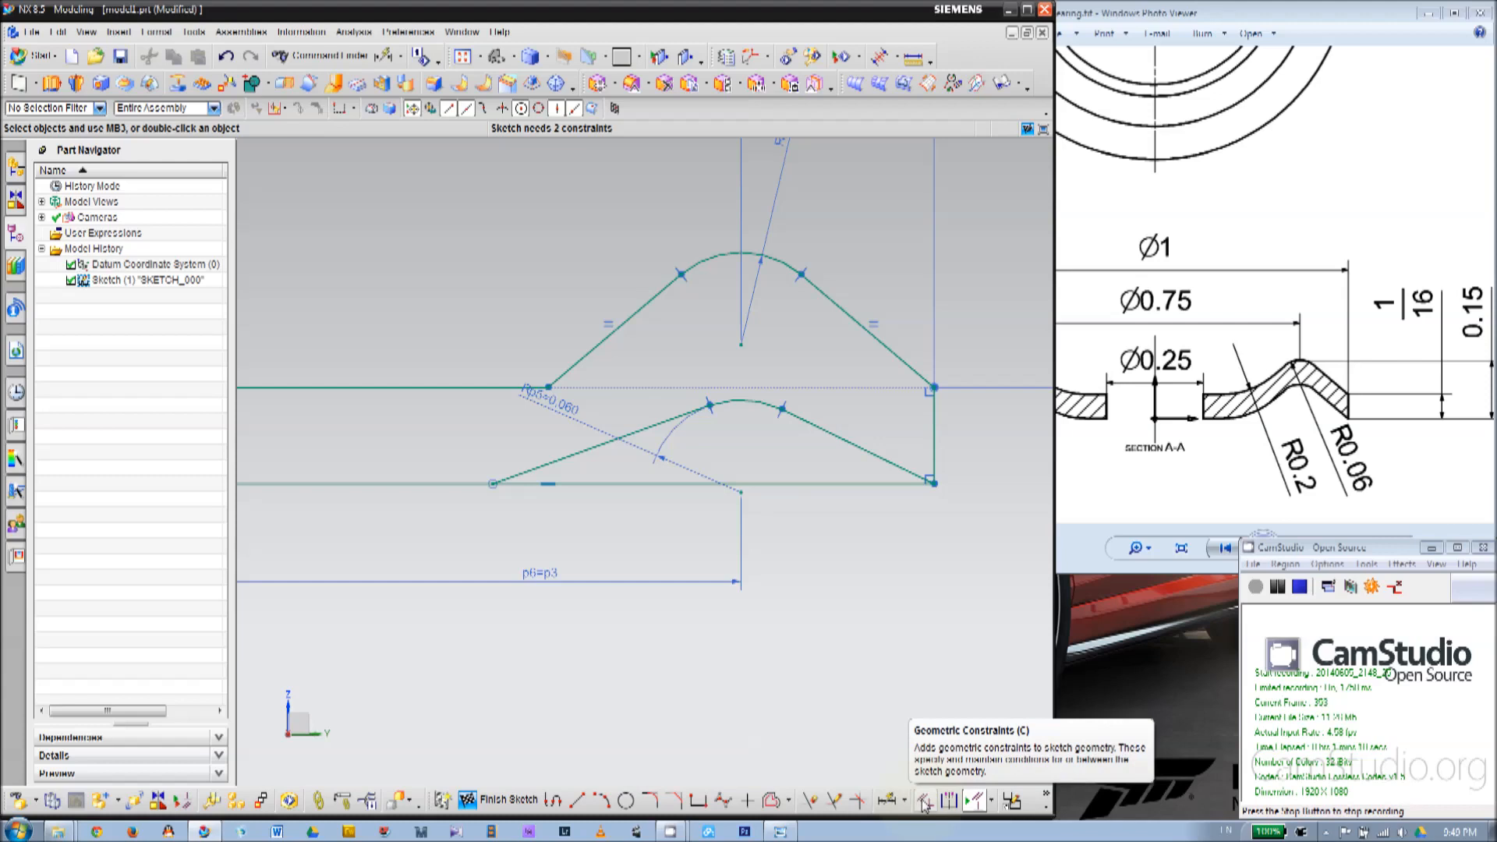
left_click(640, 427)
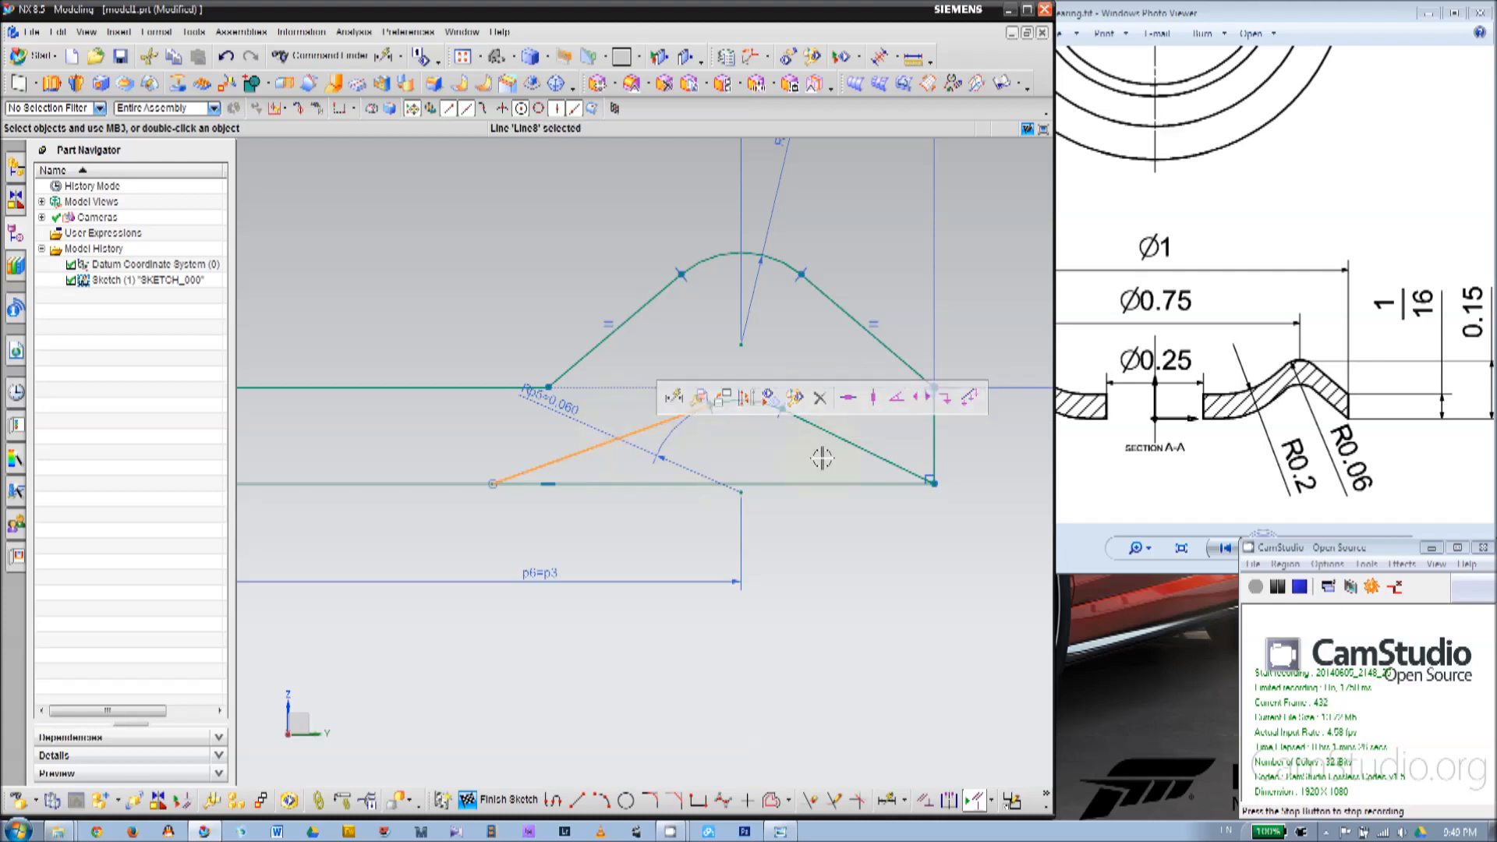
left_click(846, 442)
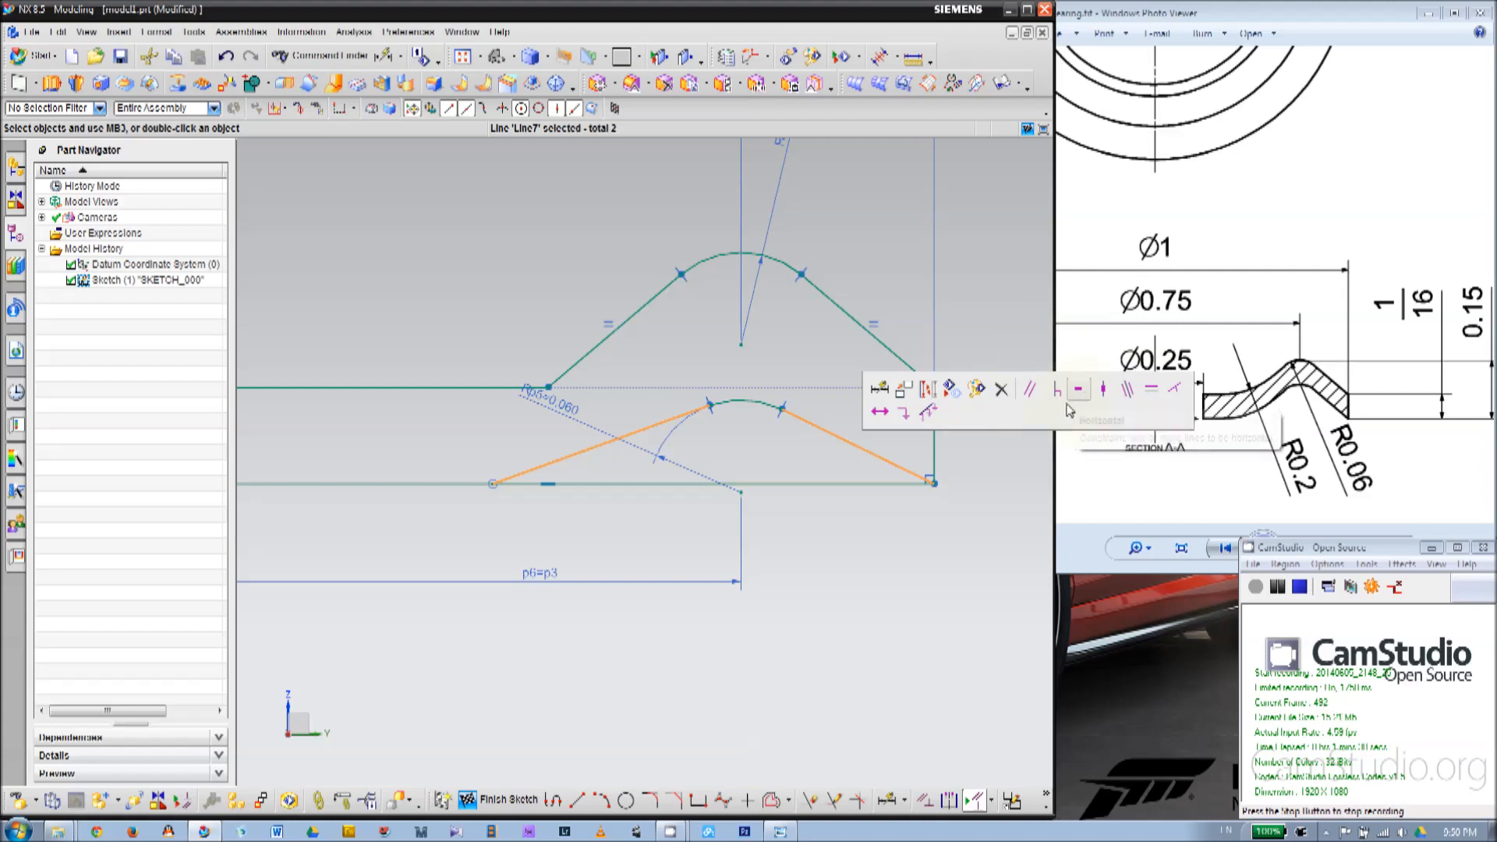
left_click(1152, 391)
scroll(835, 352, "down", 1)
scroll(575, 395, "down", 1)
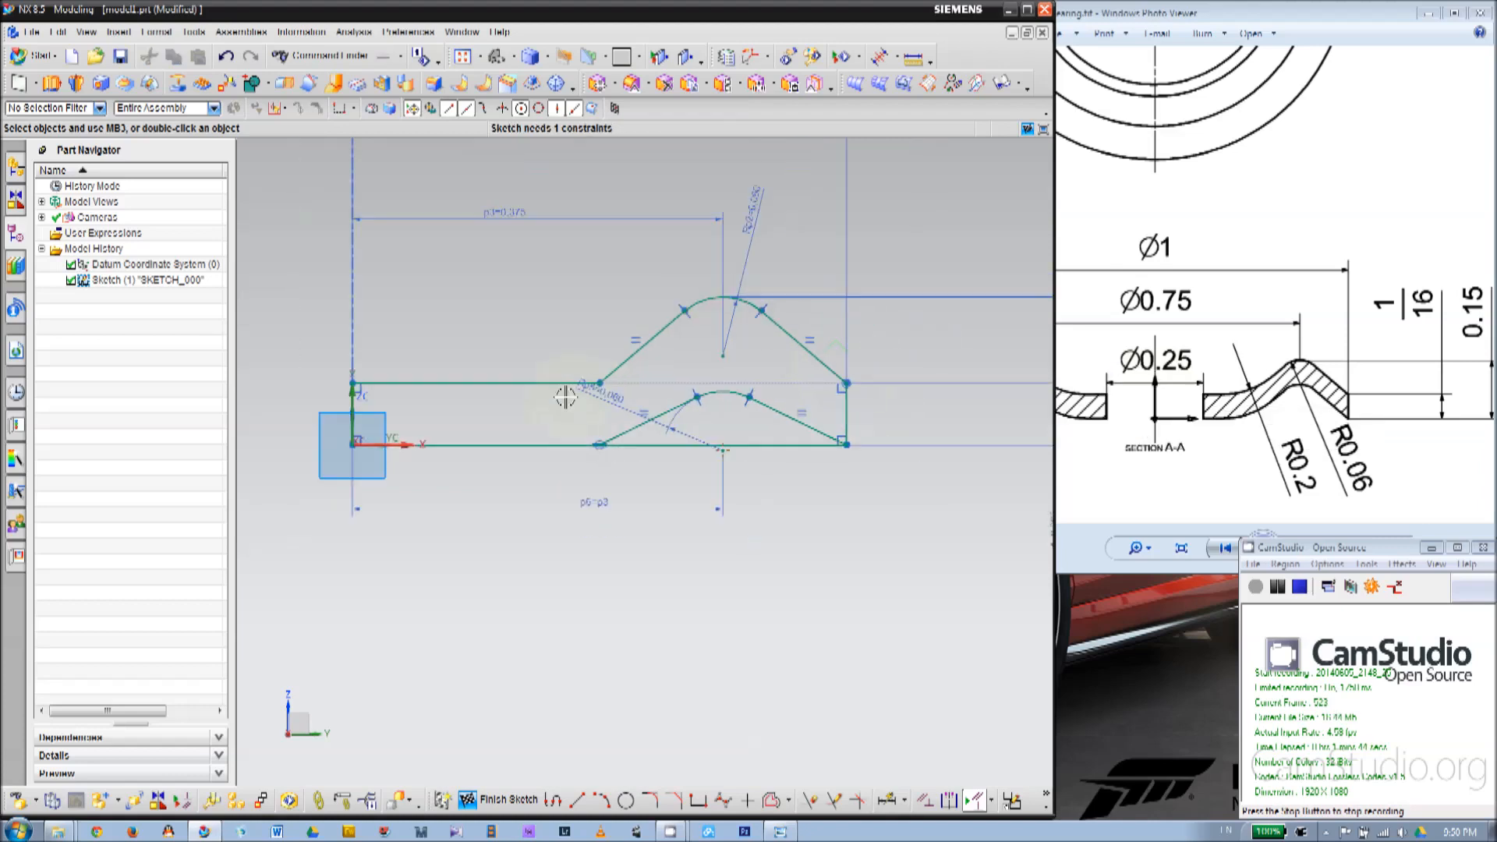
Dimension the vertical distance between the inner and outer peak arc centres and set it equal to p1.
scroll(746, 454, "up", 1)
scroll(537, 518, "down", 1)
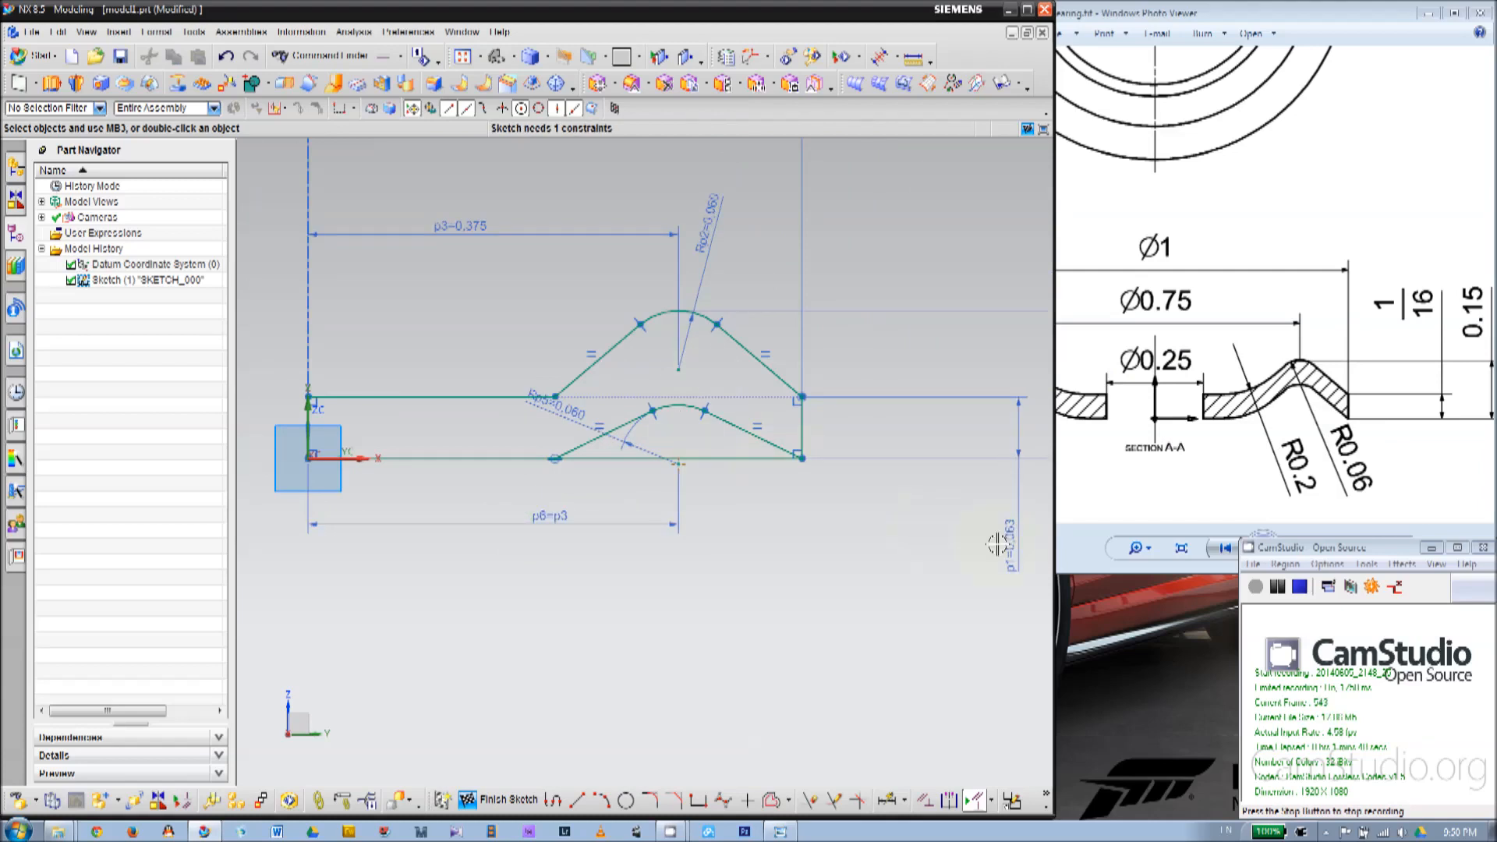
scroll(683, 436, "down", 1)
scroll(609, 400, "up", 1)
left_click(670, 407)
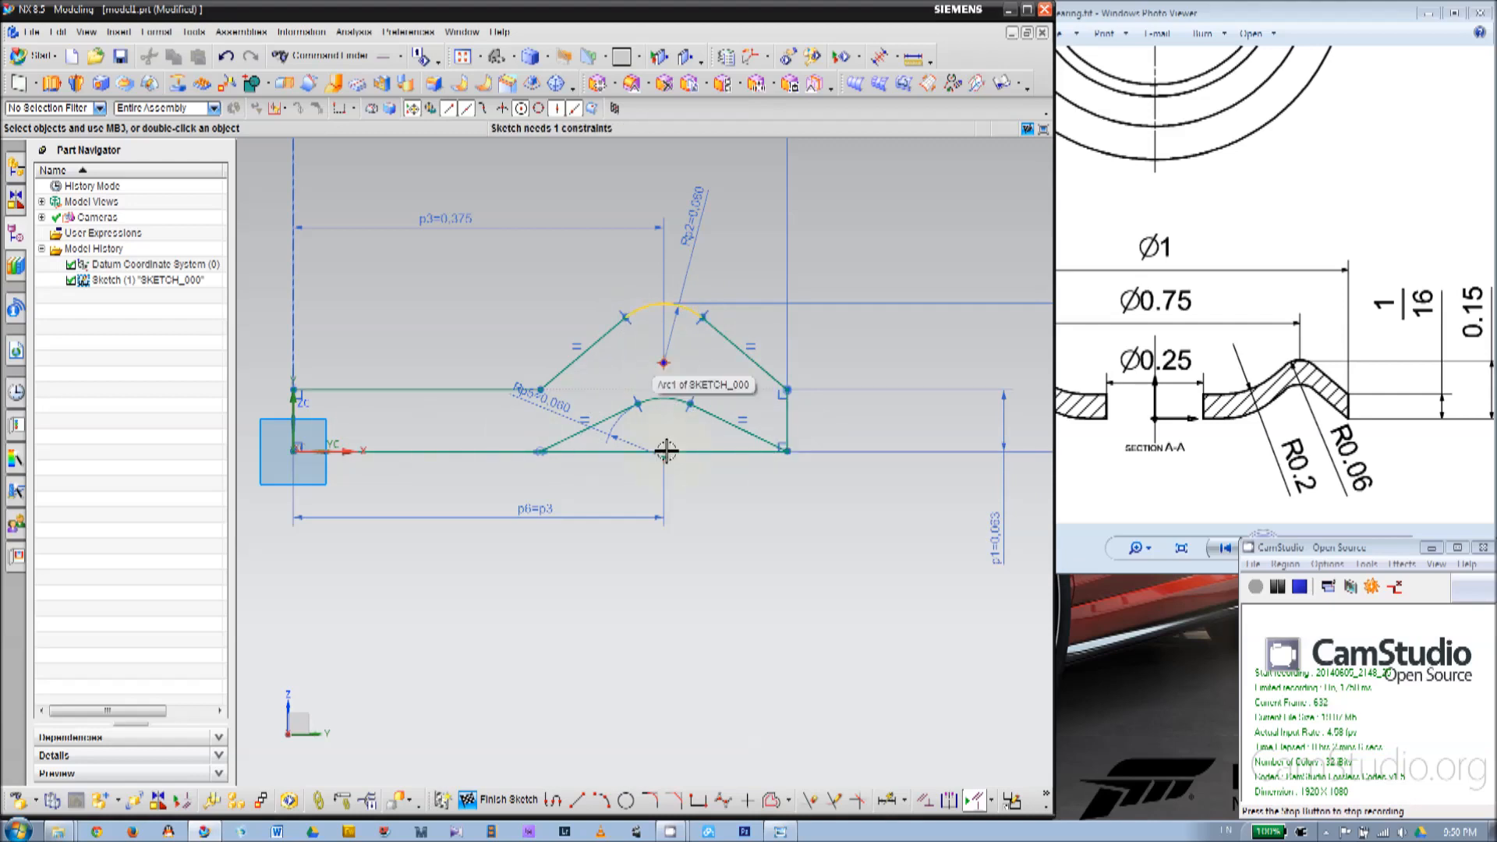
left_click(886, 799)
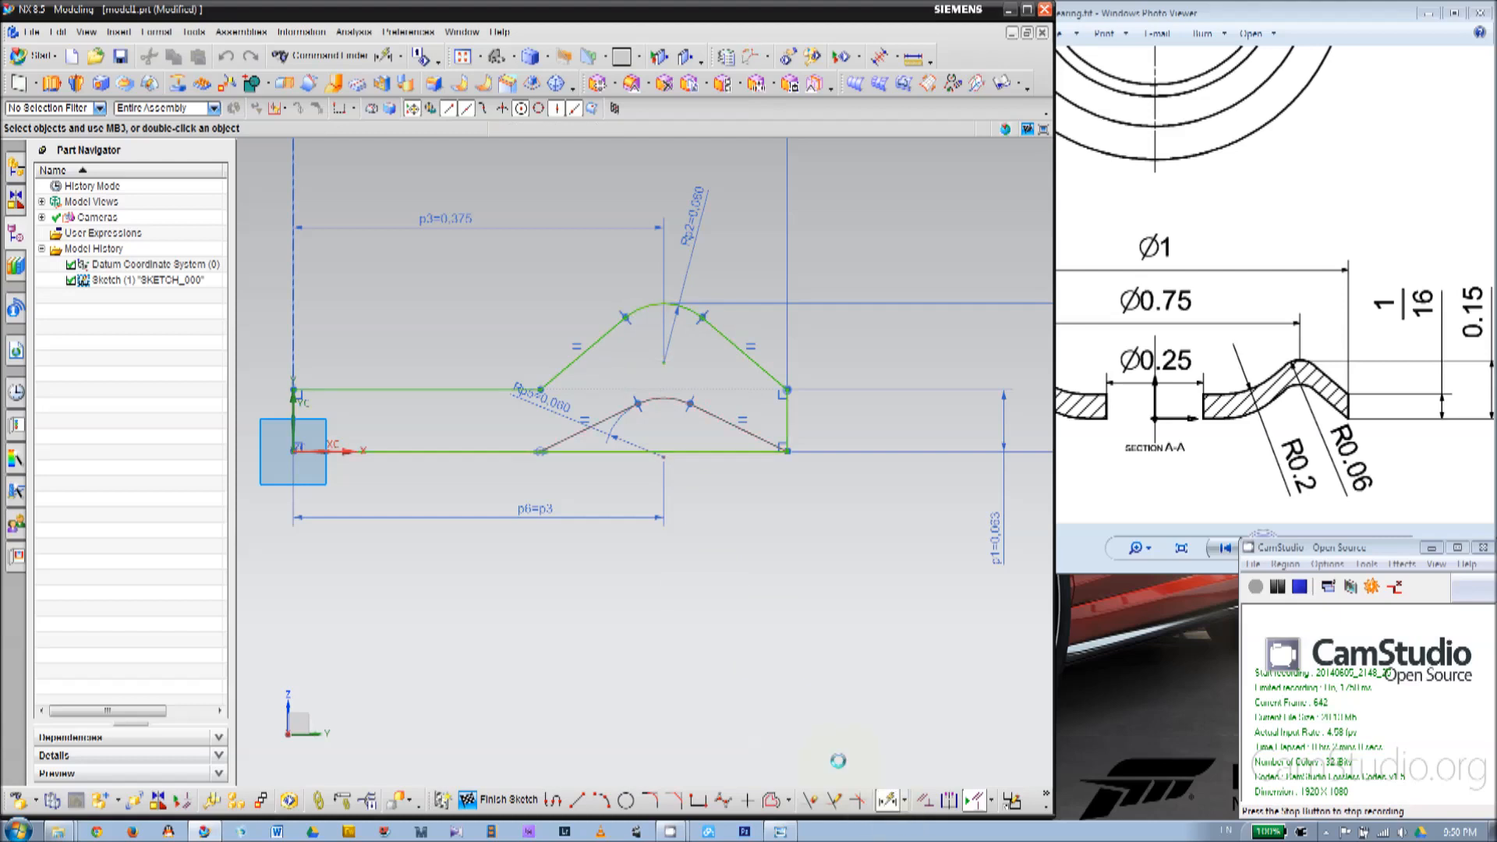
left_click(665, 456)
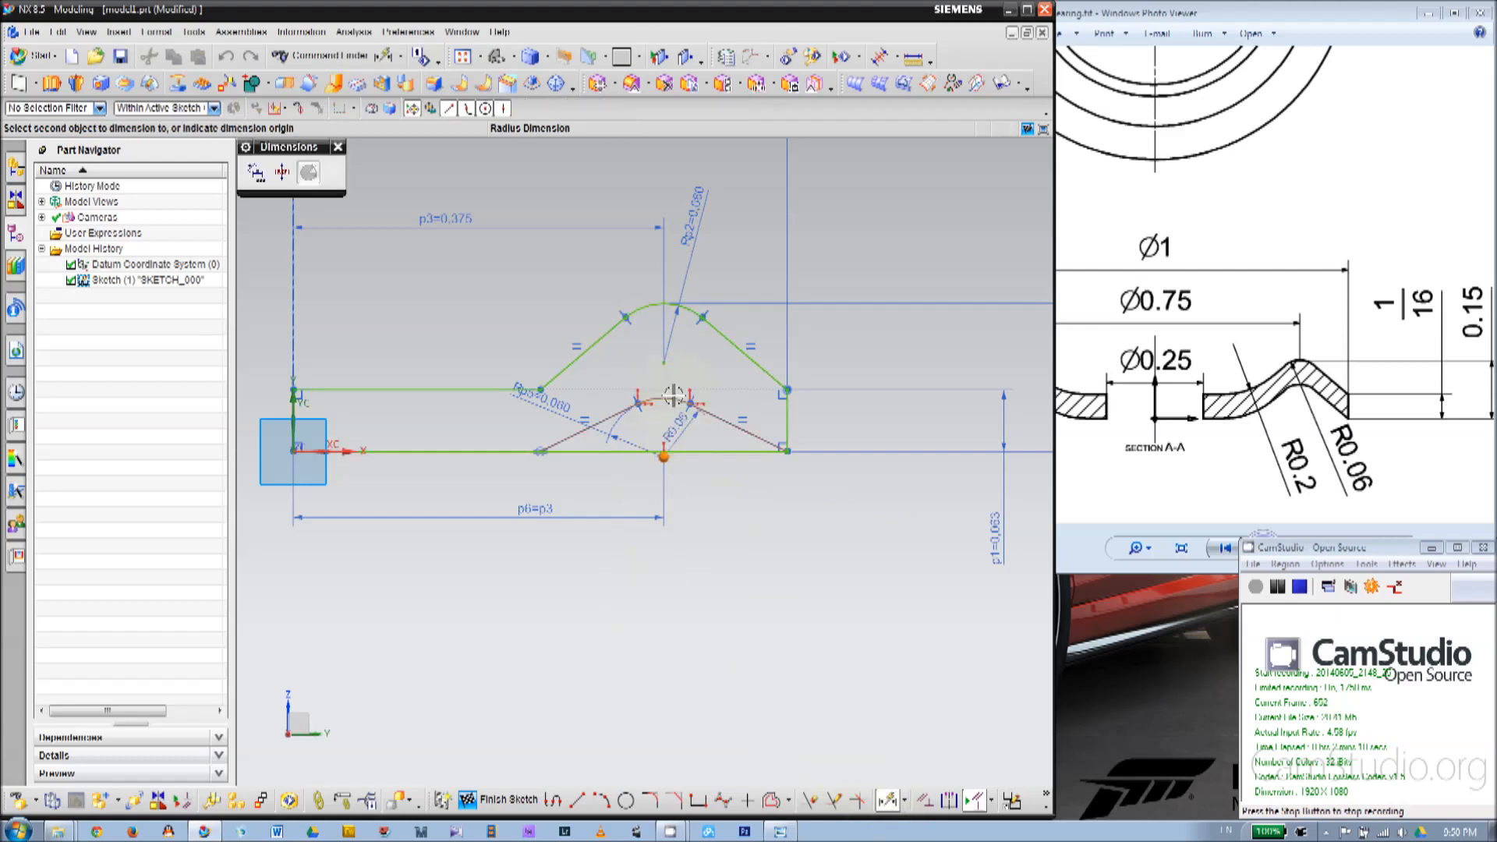
left_click(664, 364)
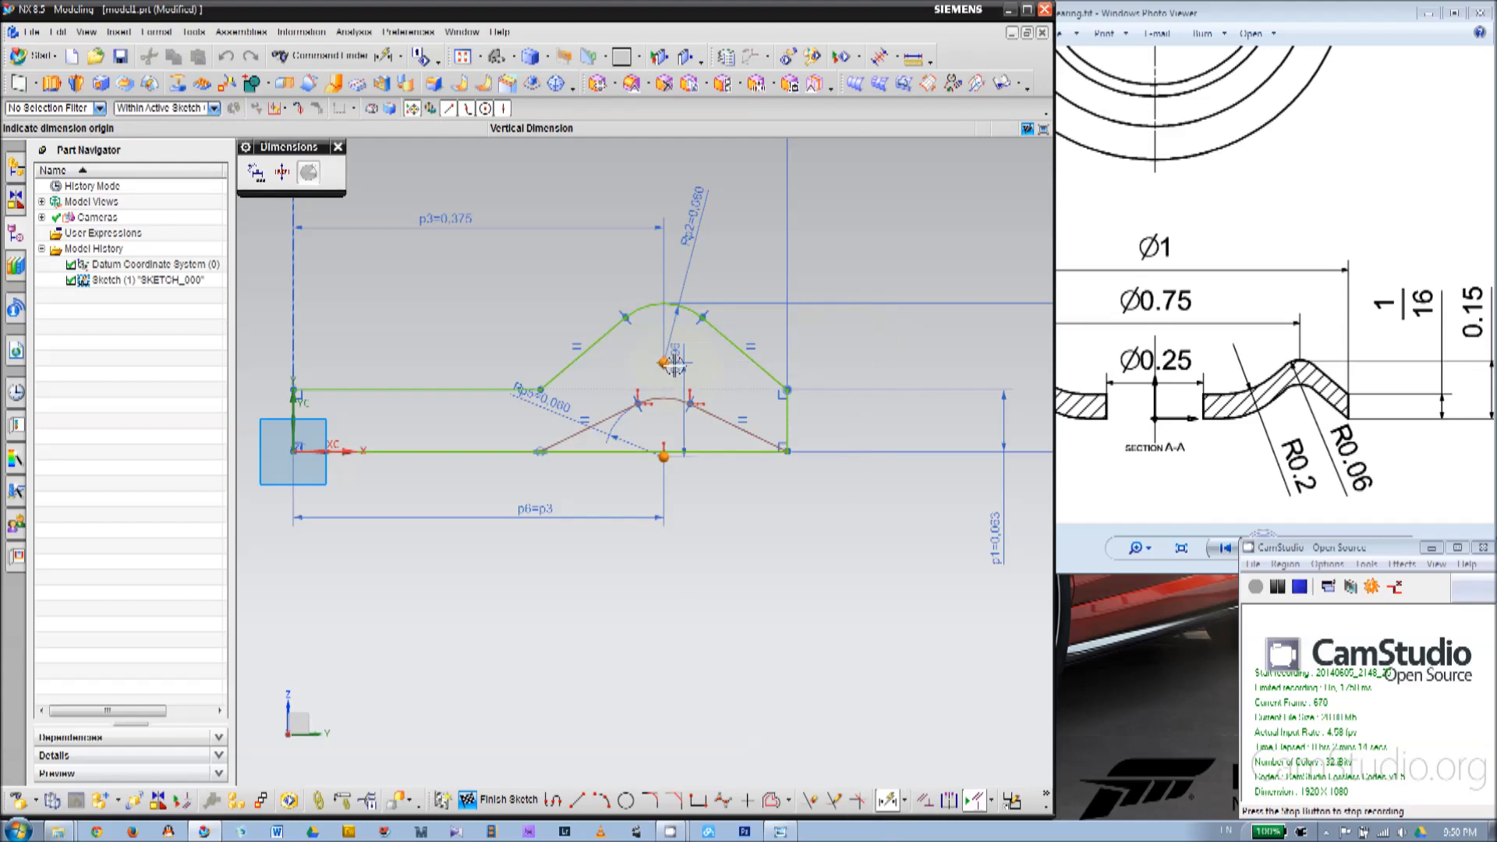
left_click(855, 339)
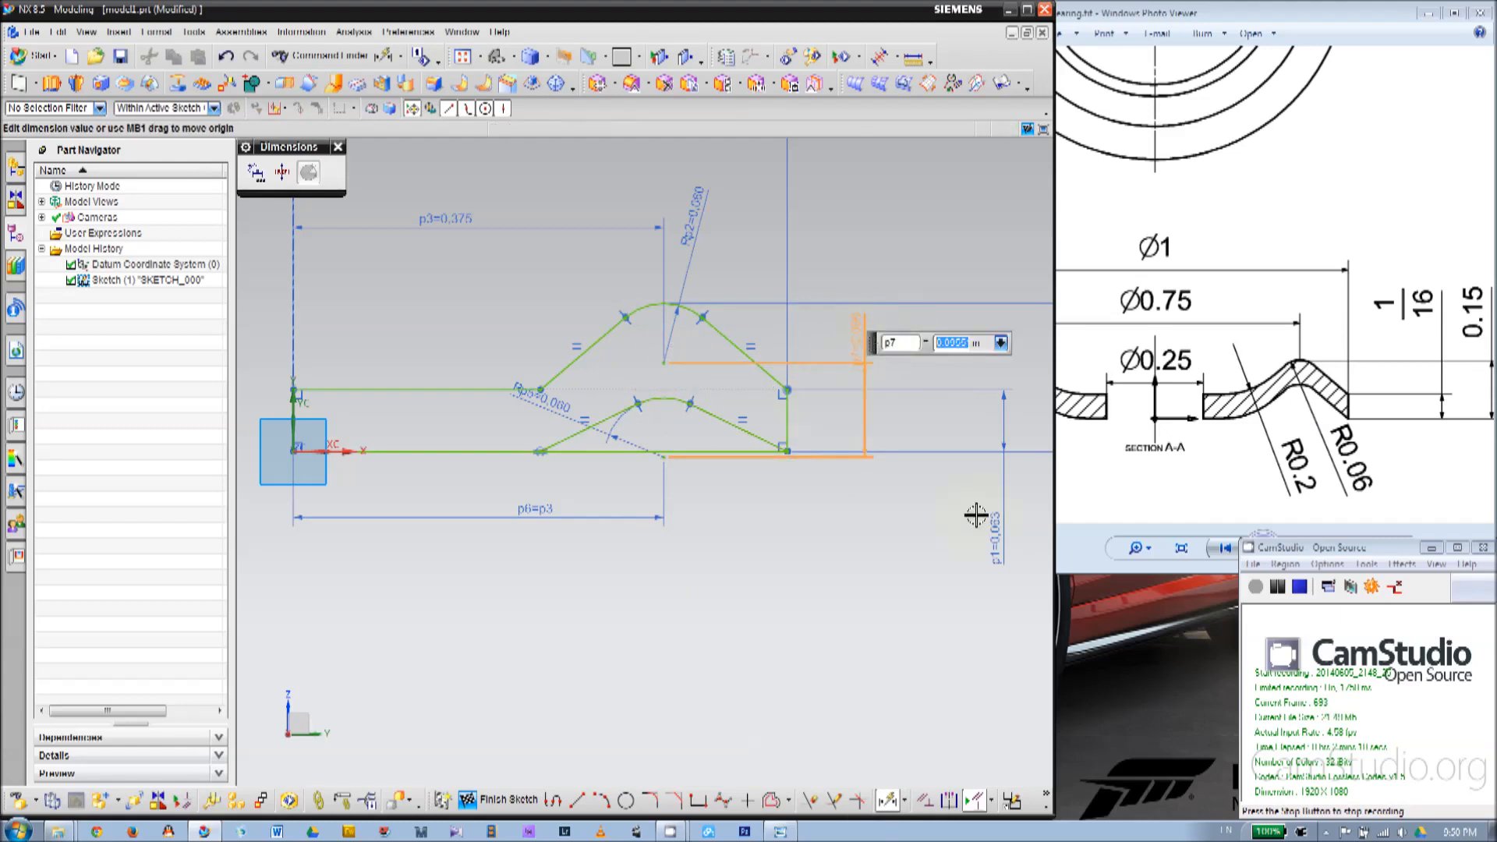
type("p1")
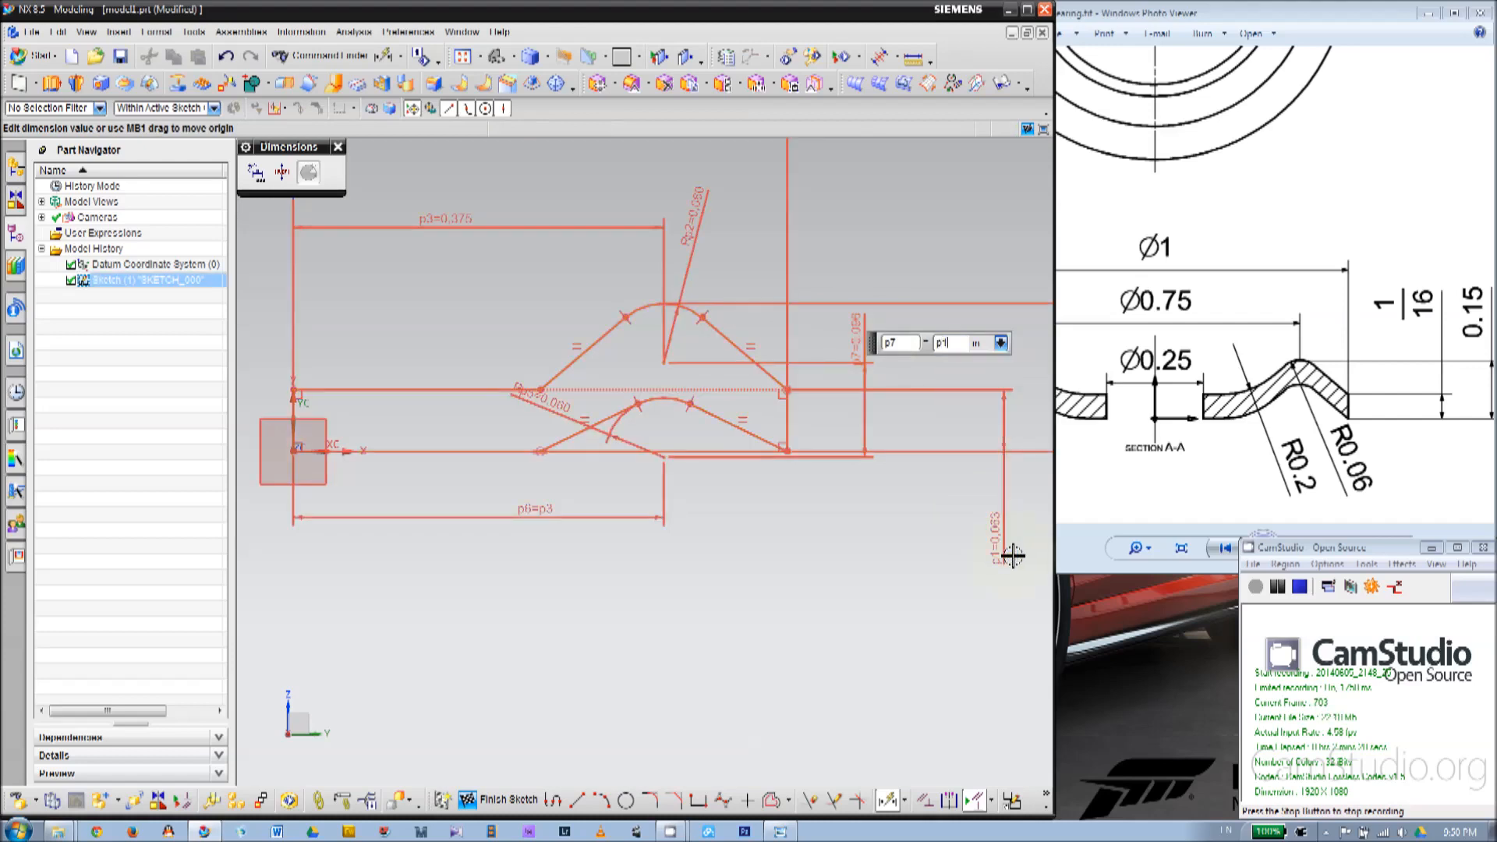
key("Return")
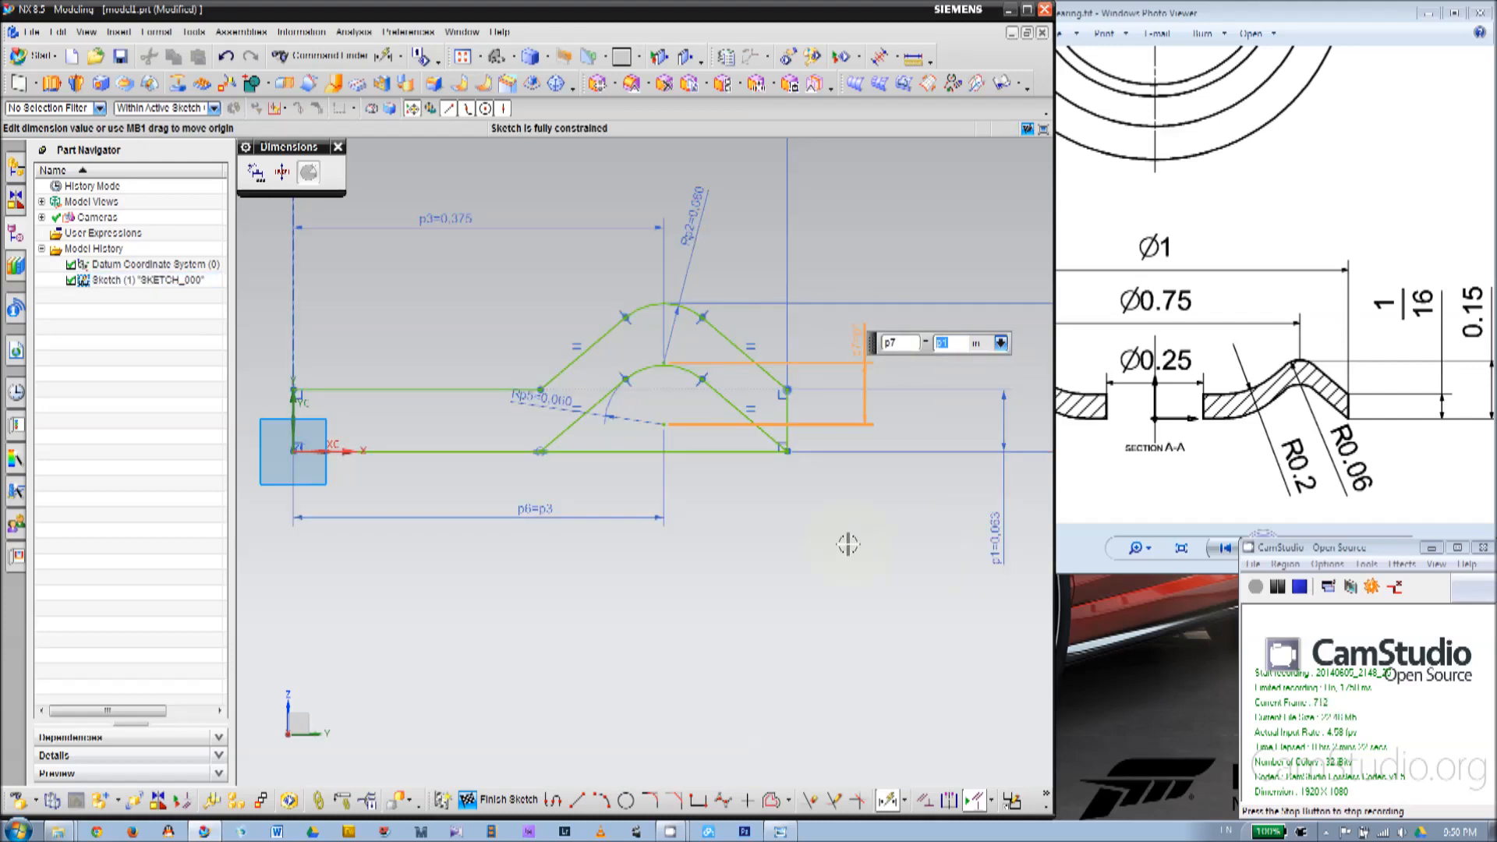
left_click(338, 147)
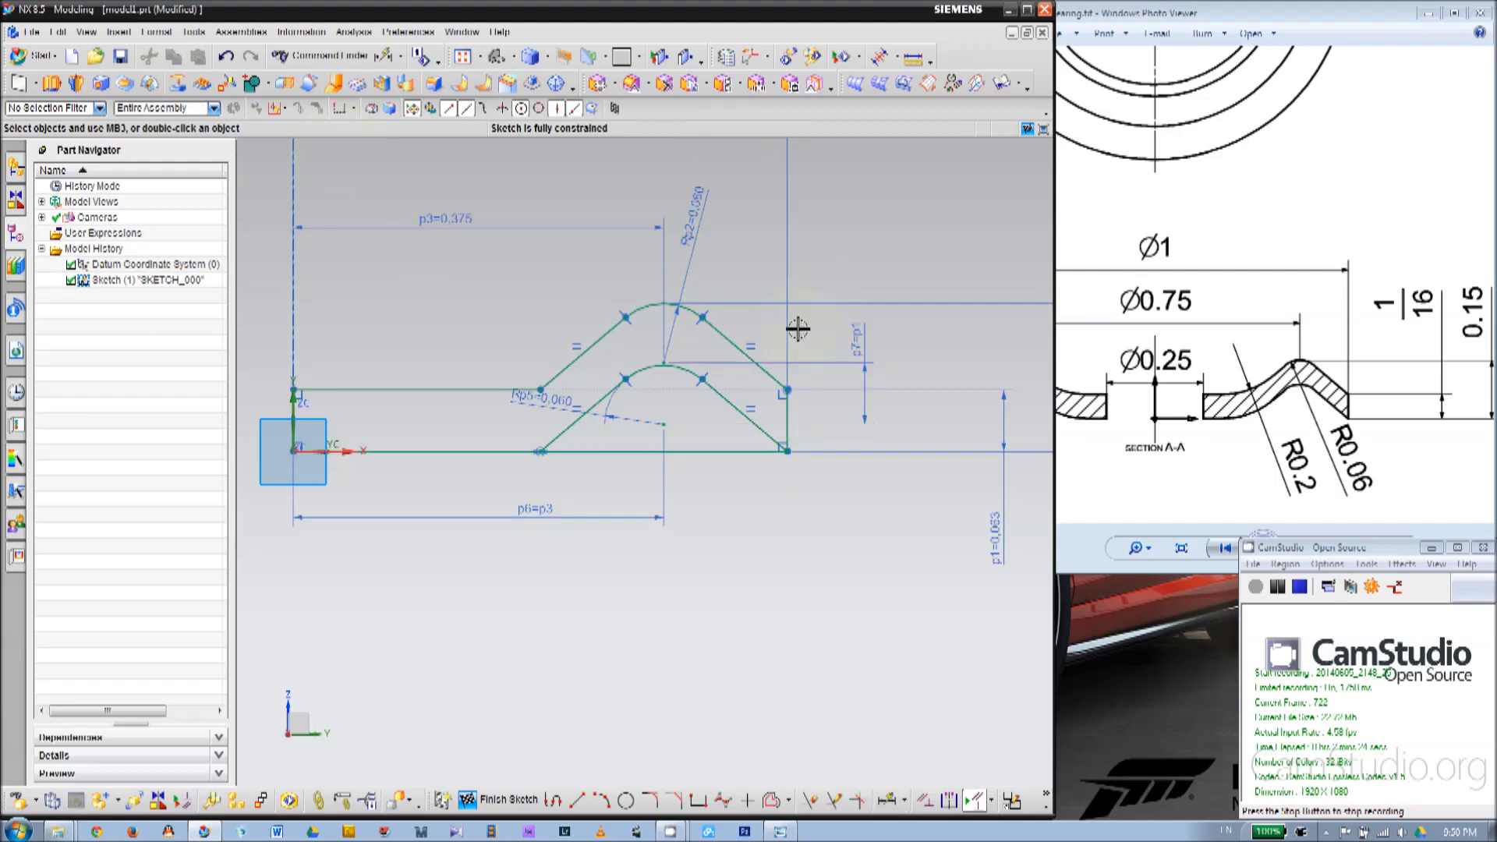
Trim the profile's lower edge beneath the inner peak with Quick Trim and move the inner arc's radius dimension above the outer peak's inboard slope.
scroll(755, 392, "up", 1)
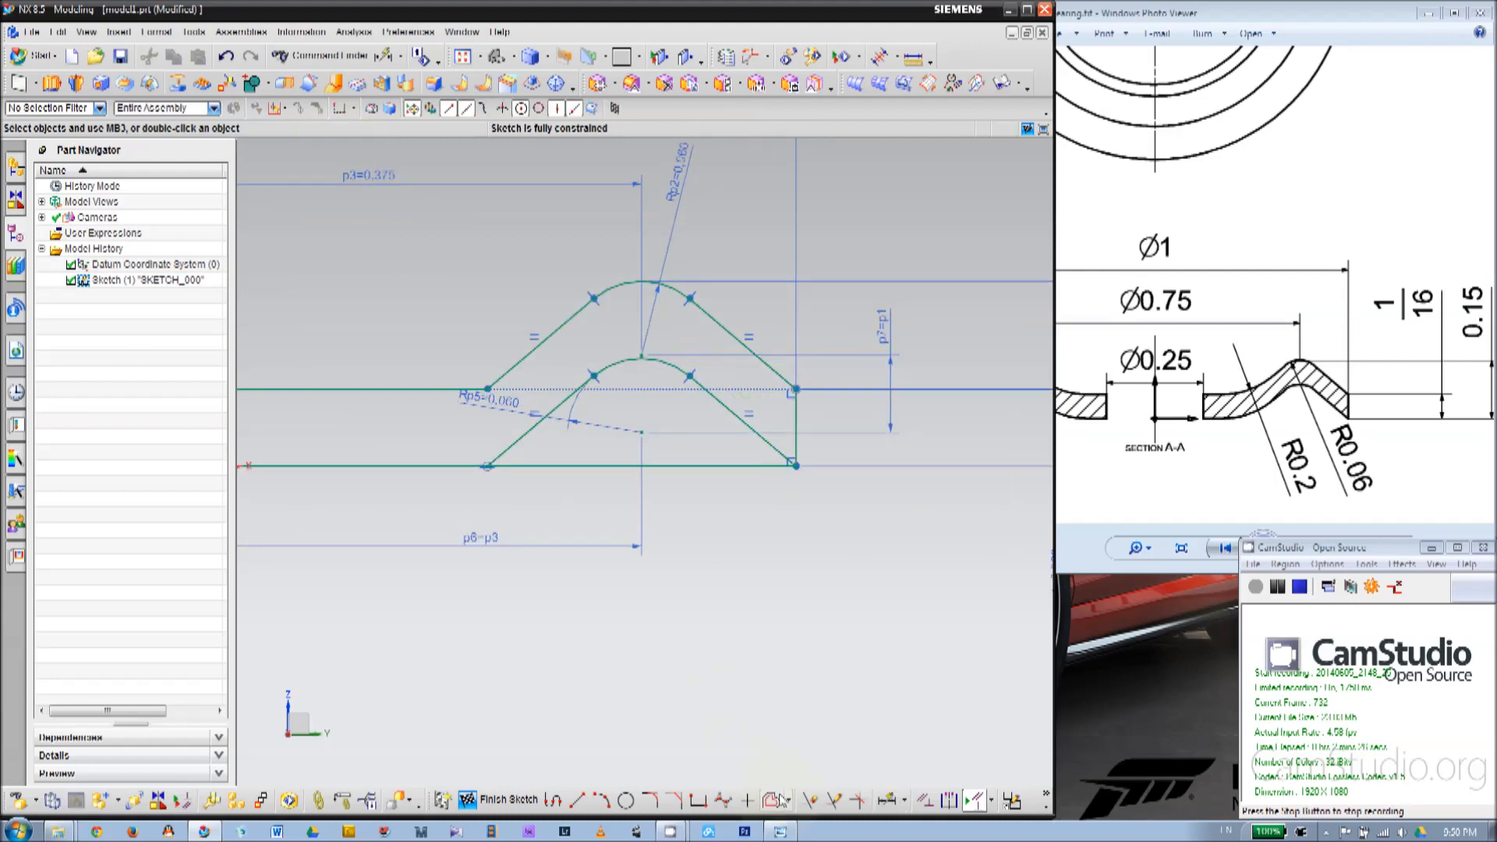
left_click(810, 800)
left_click(705, 467)
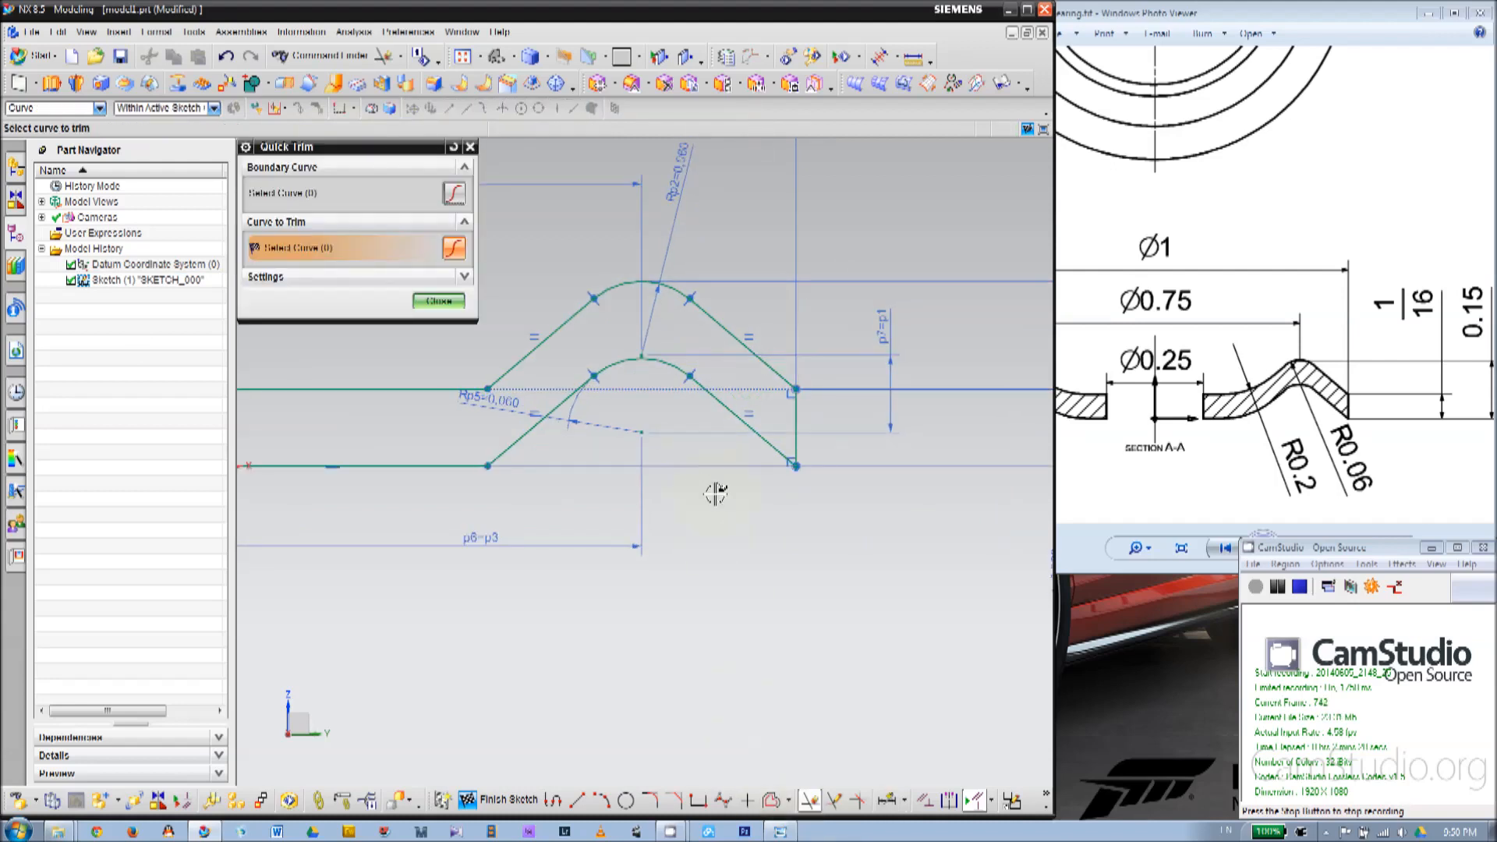
scroll(792, 525, "down", 1)
left_click(470, 147)
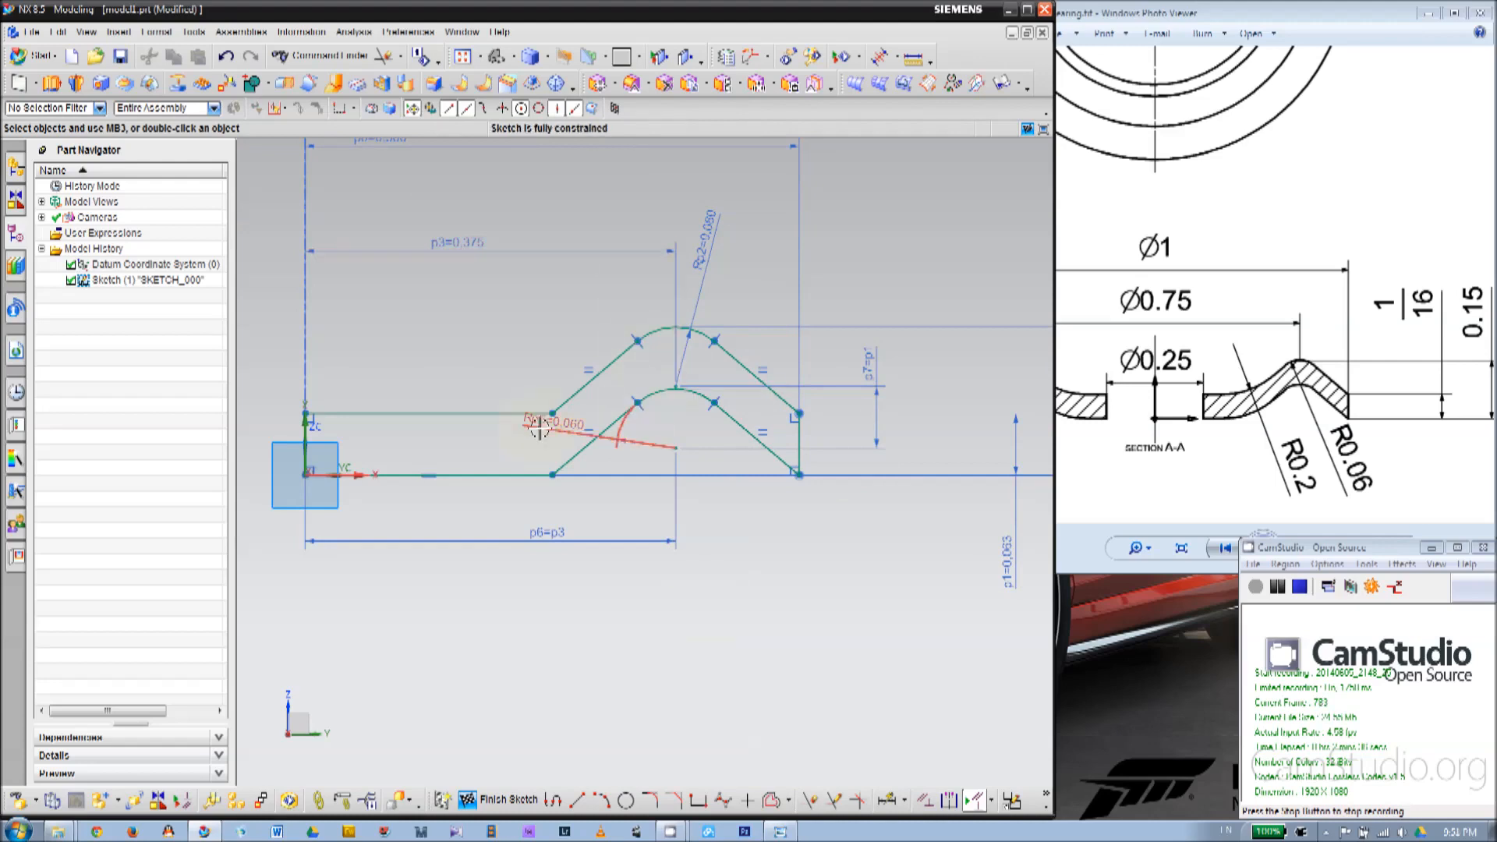
left_click_drag(549, 423, 624, 295)
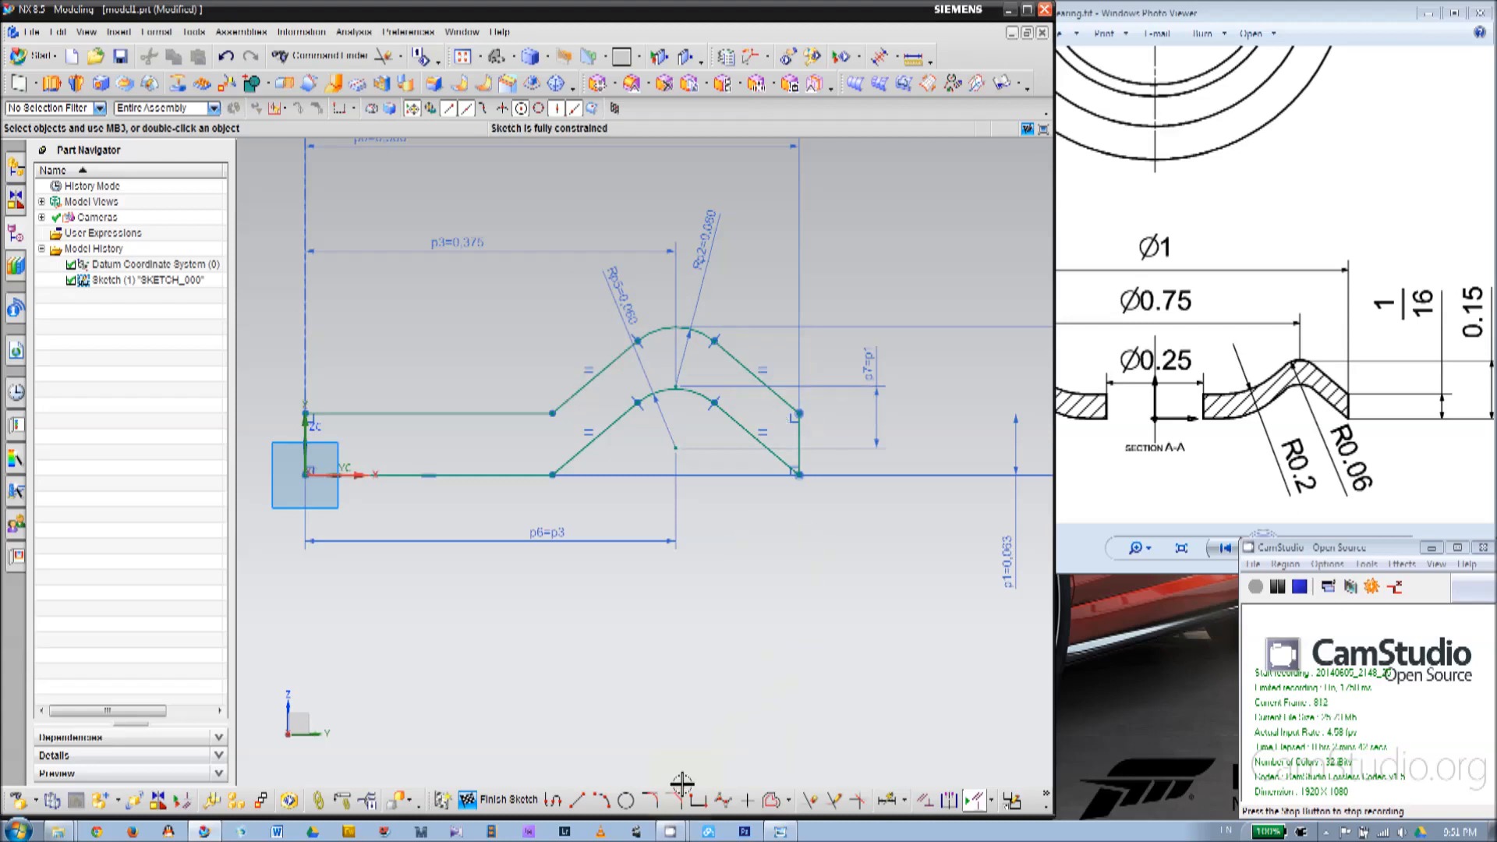
Fillet the upper and lower corners where the flat edges meet the peaks' sloped lines with radius 0.2.
left_click(650, 799)
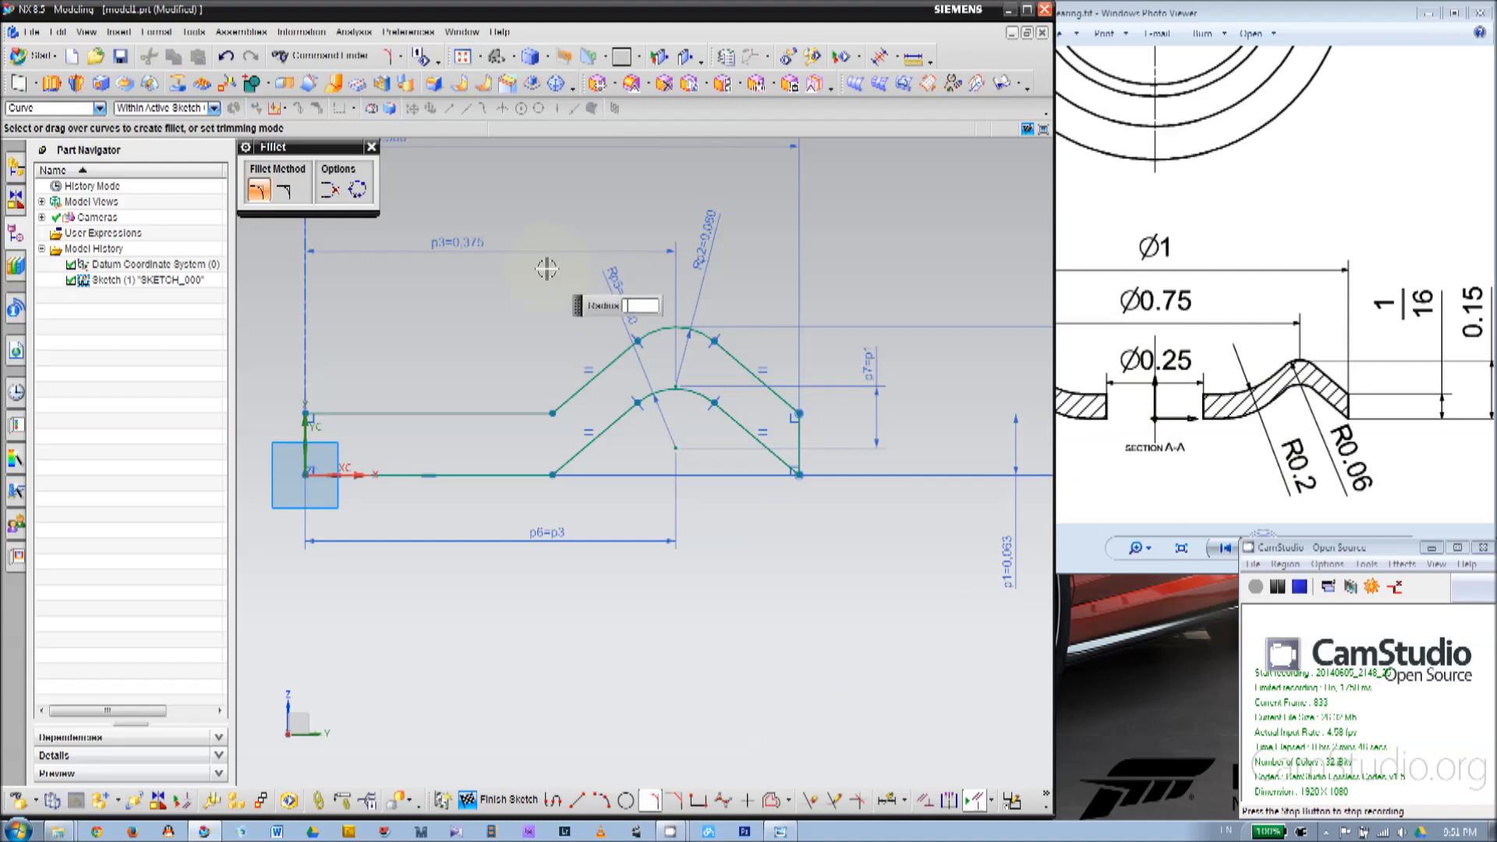
left_click(554, 411)
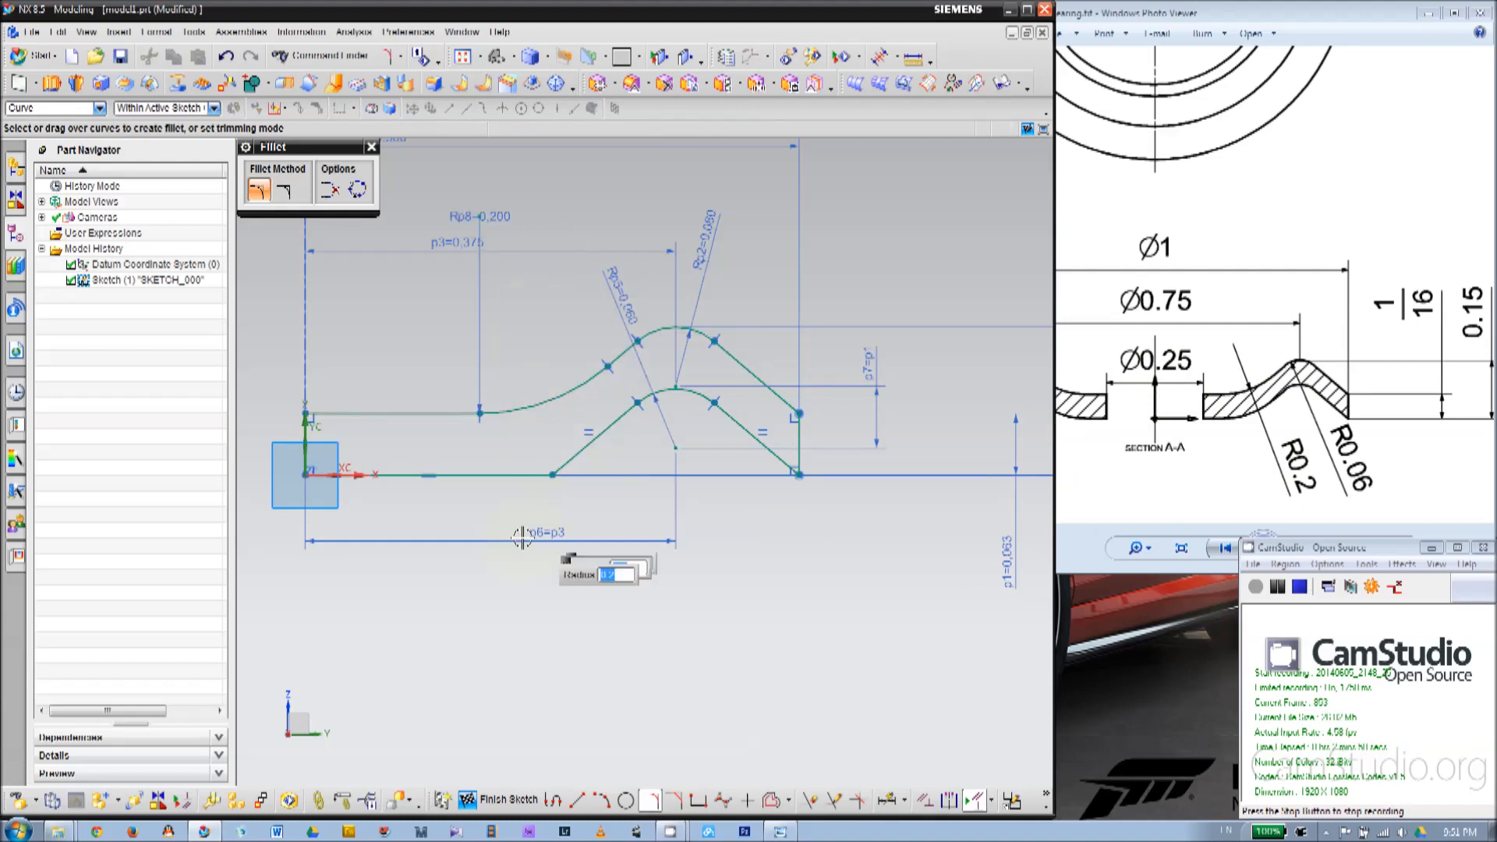
left_click(555, 473)
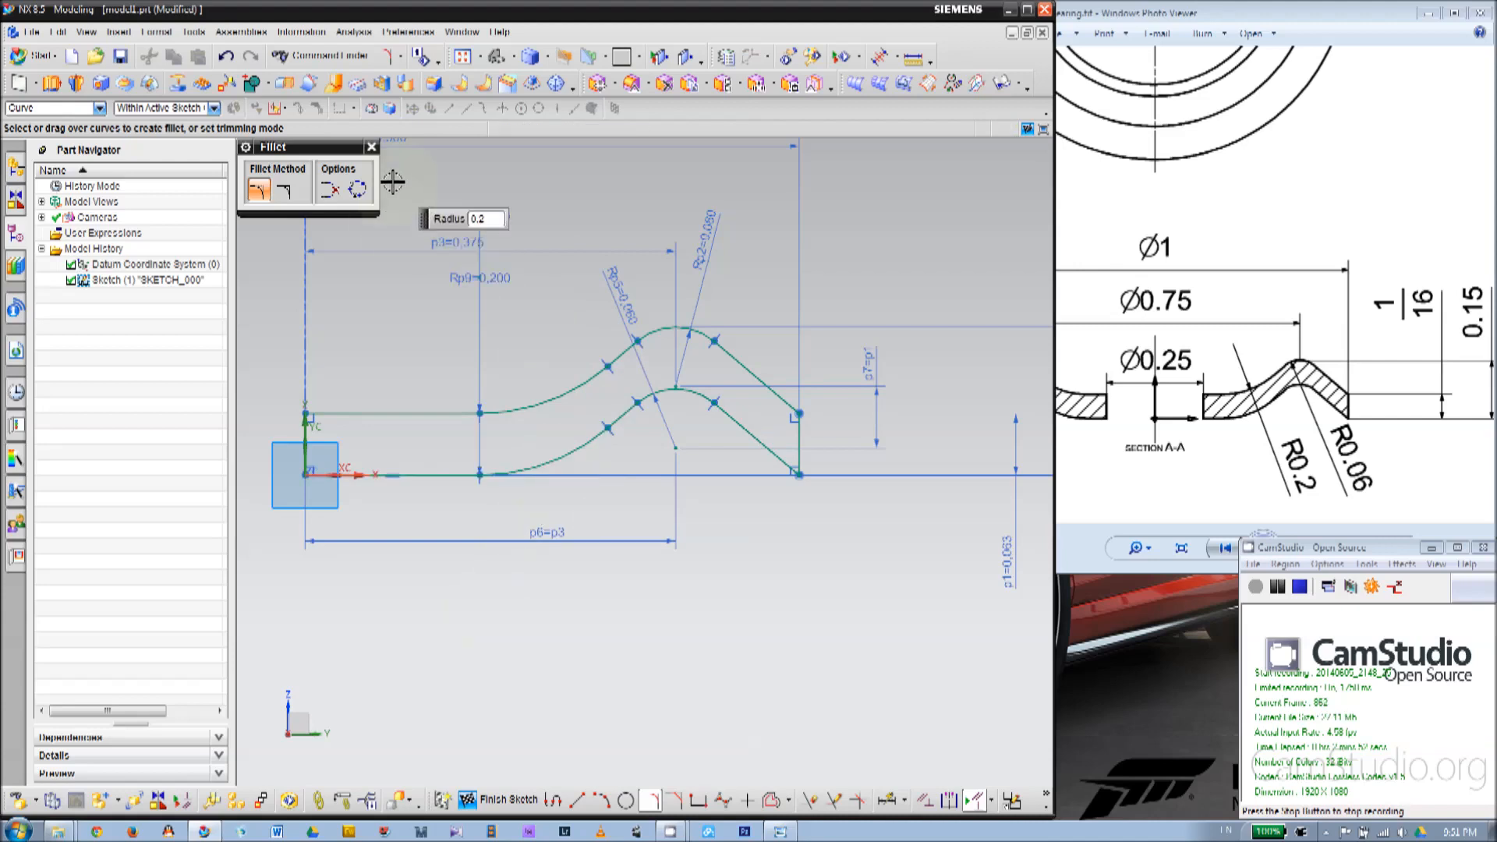
left_click(371, 147)
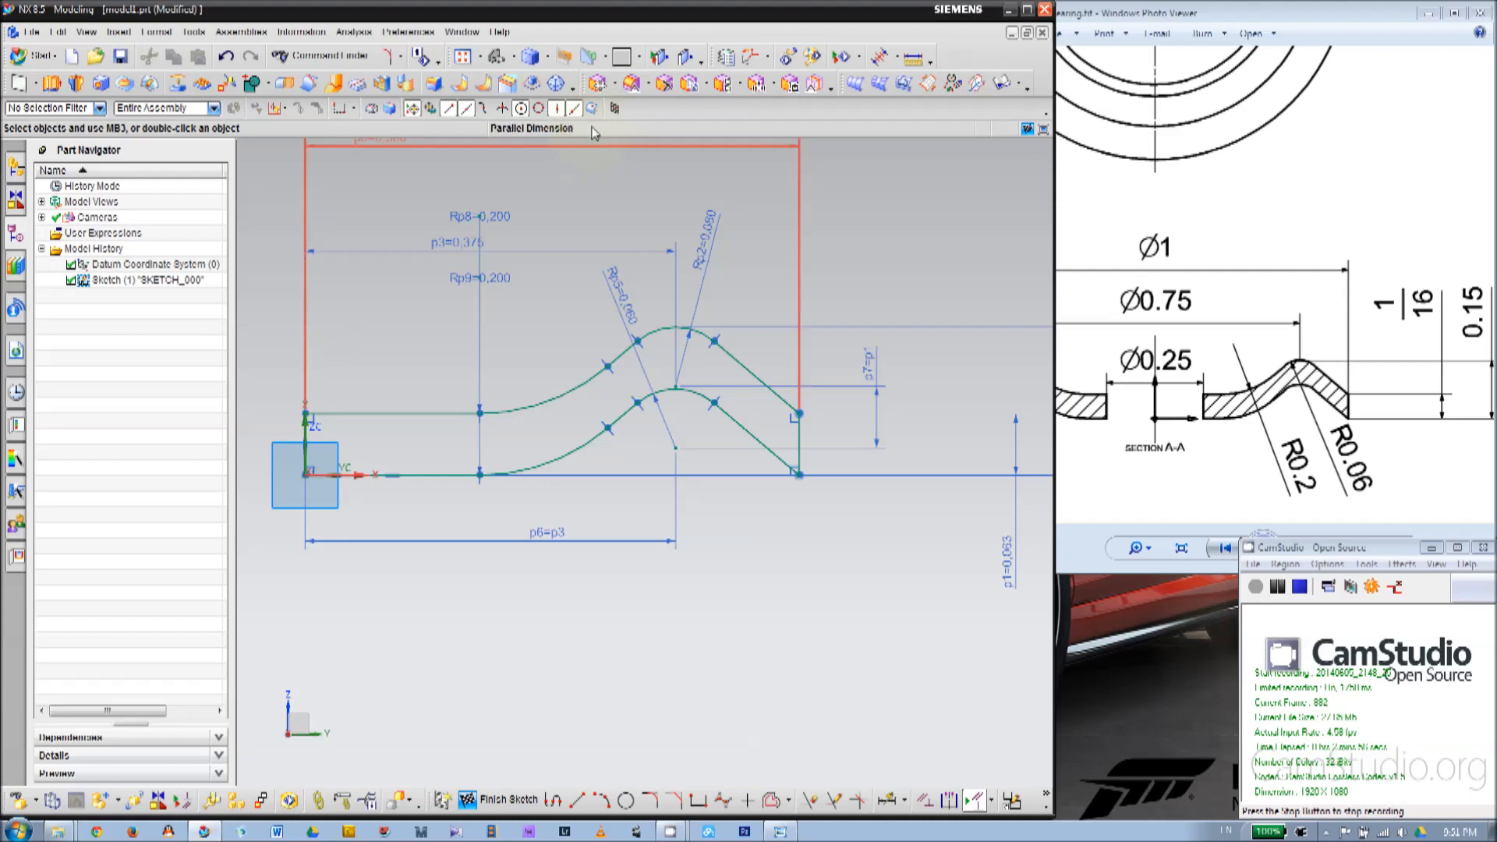
left_click(497, 278)
double_click(500, 278)
middle_click(545, 308)
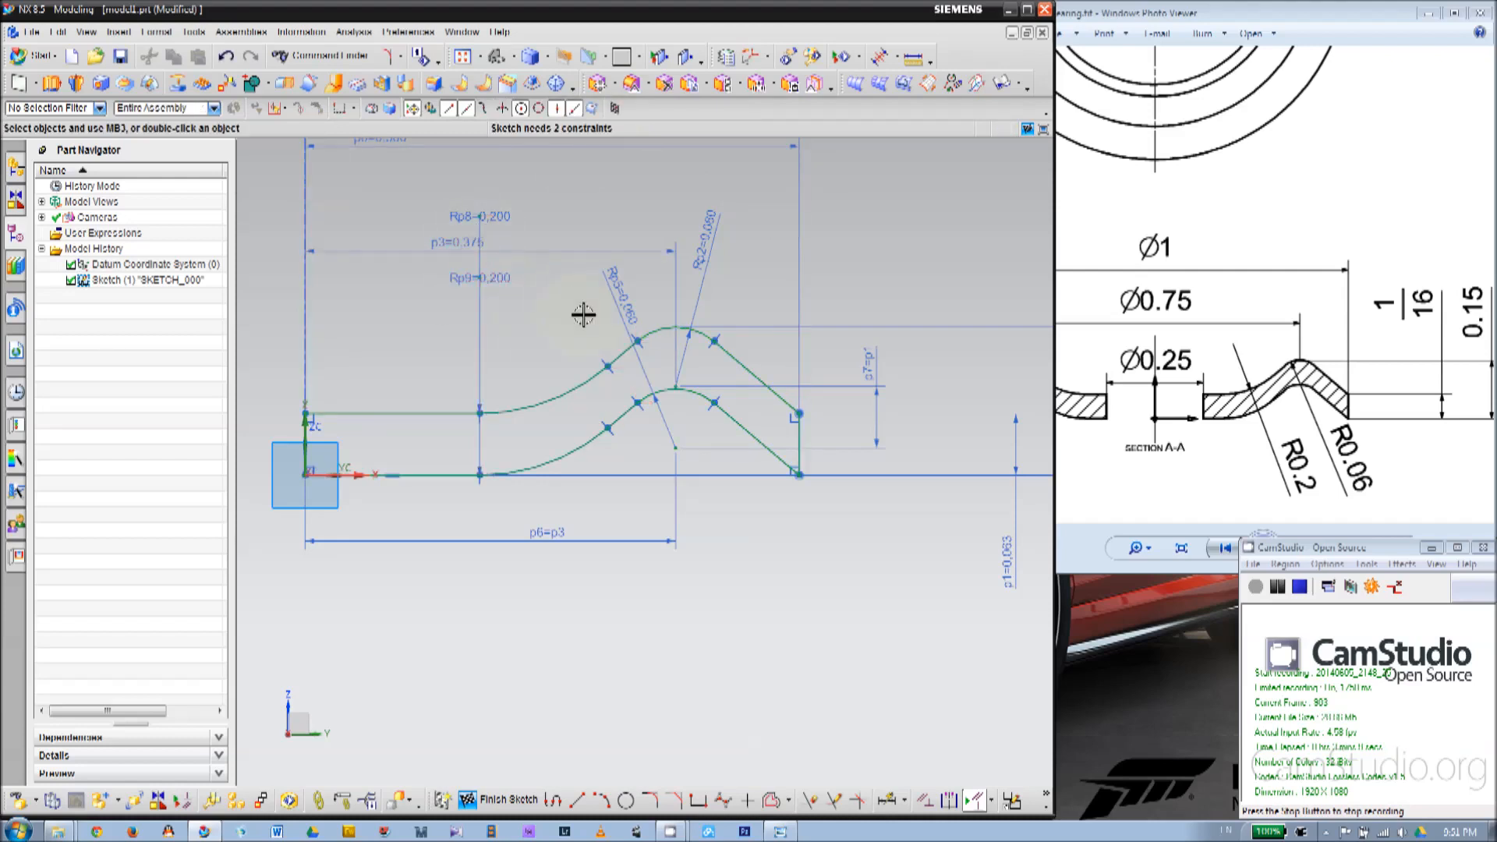
left_click(887, 800)
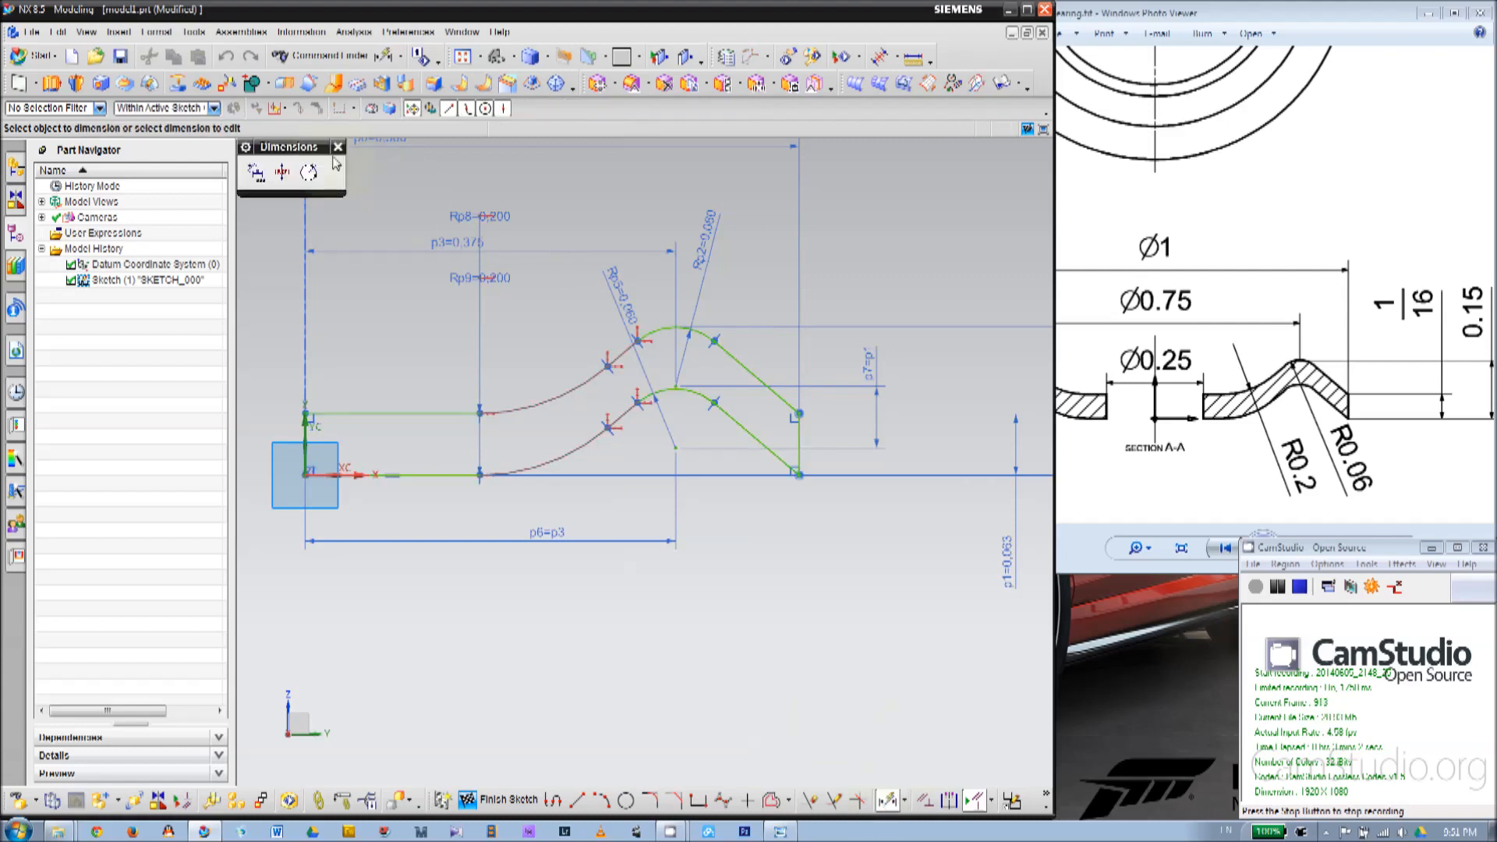
scroll(566, 447, "up", 1)
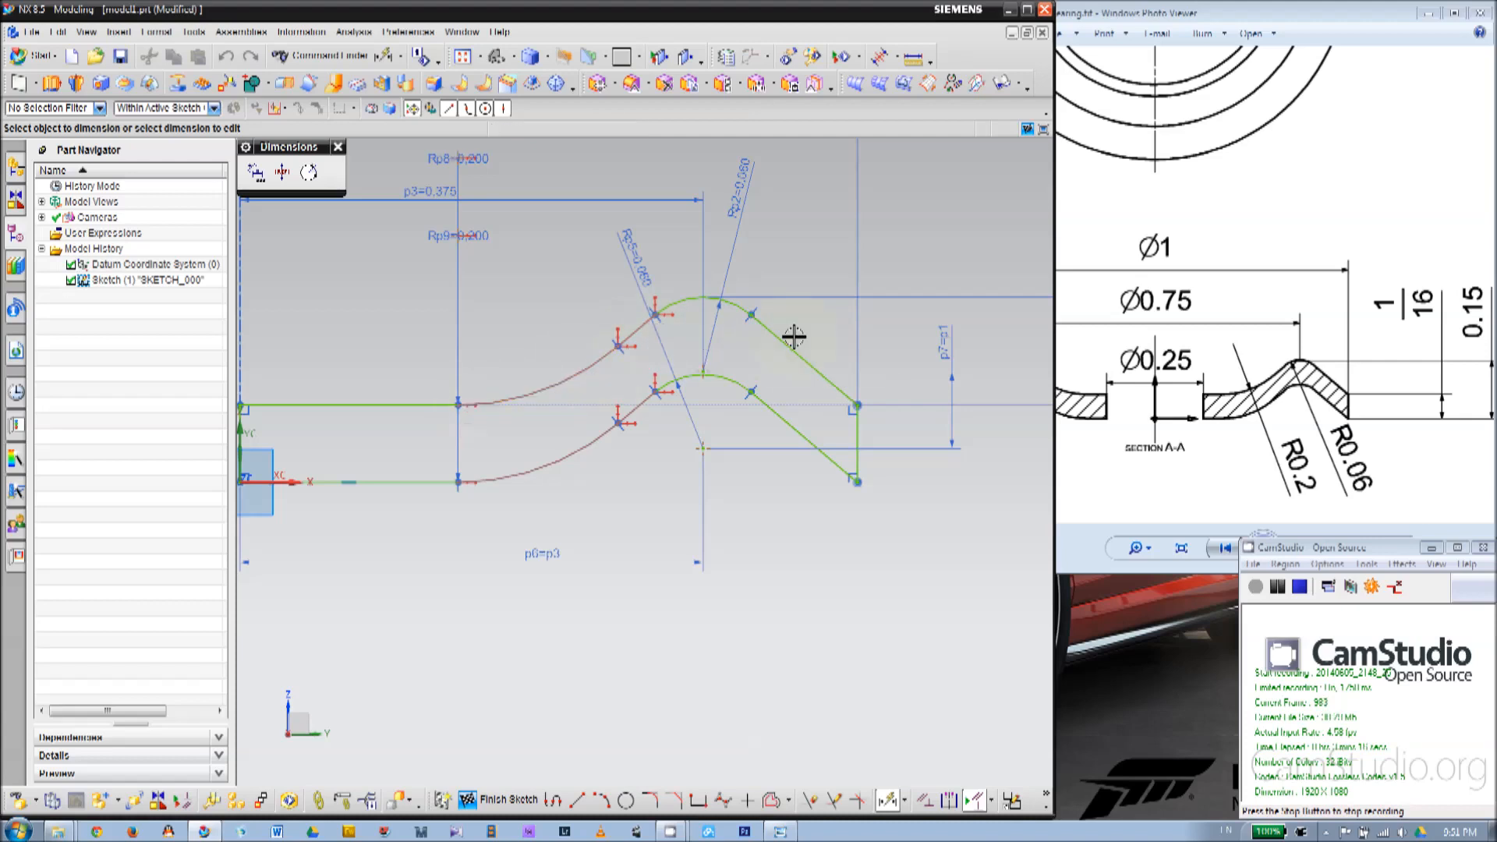
left_click(339, 148)
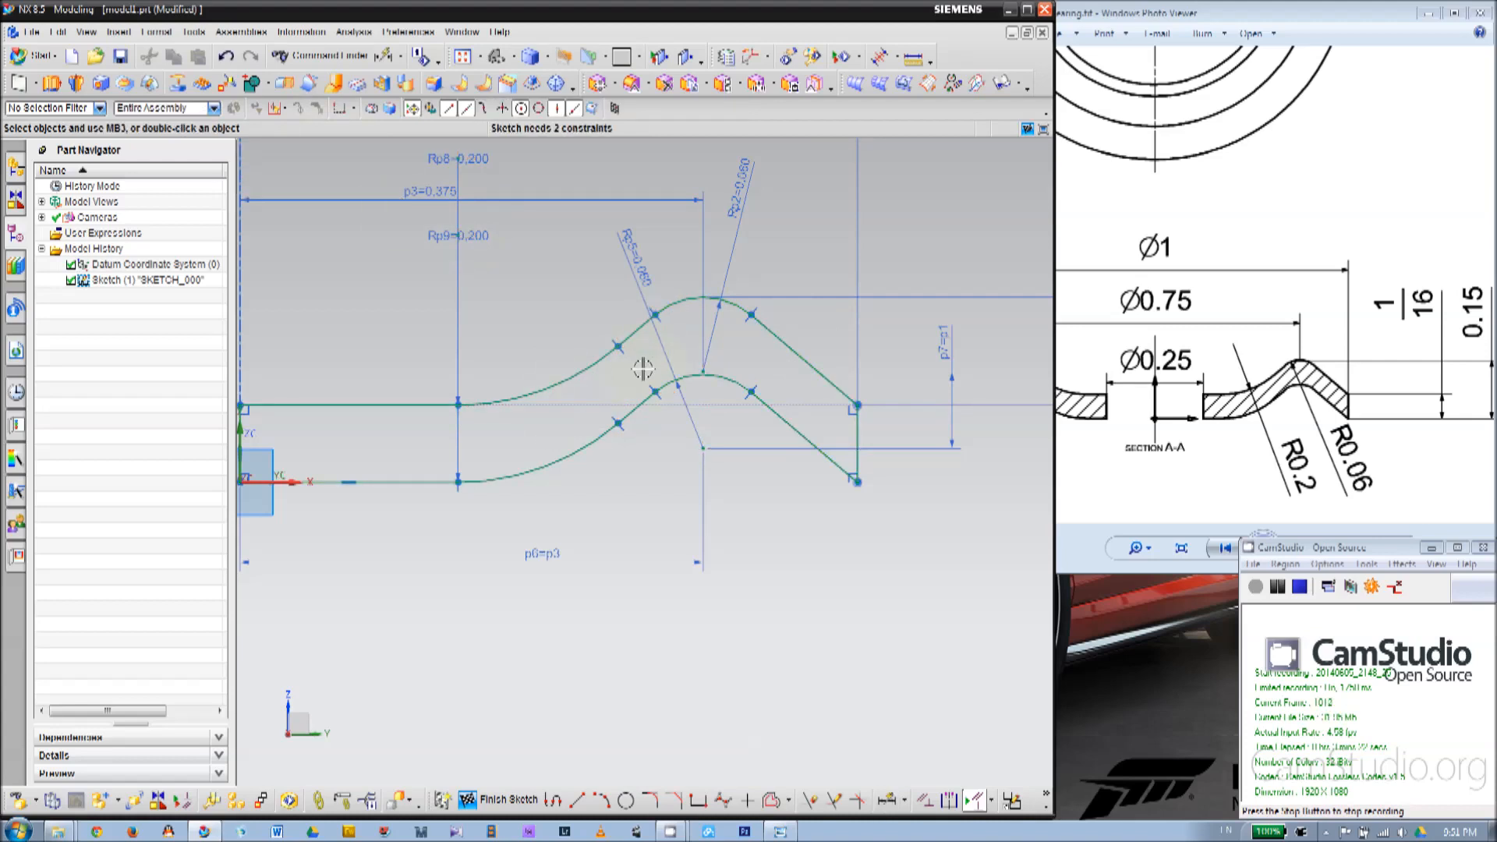
Draw a line from the outer arc's inboard end along the slope down to the upper flat edge's level and convert it to reference.
scroll(585, 382, "down", 1)
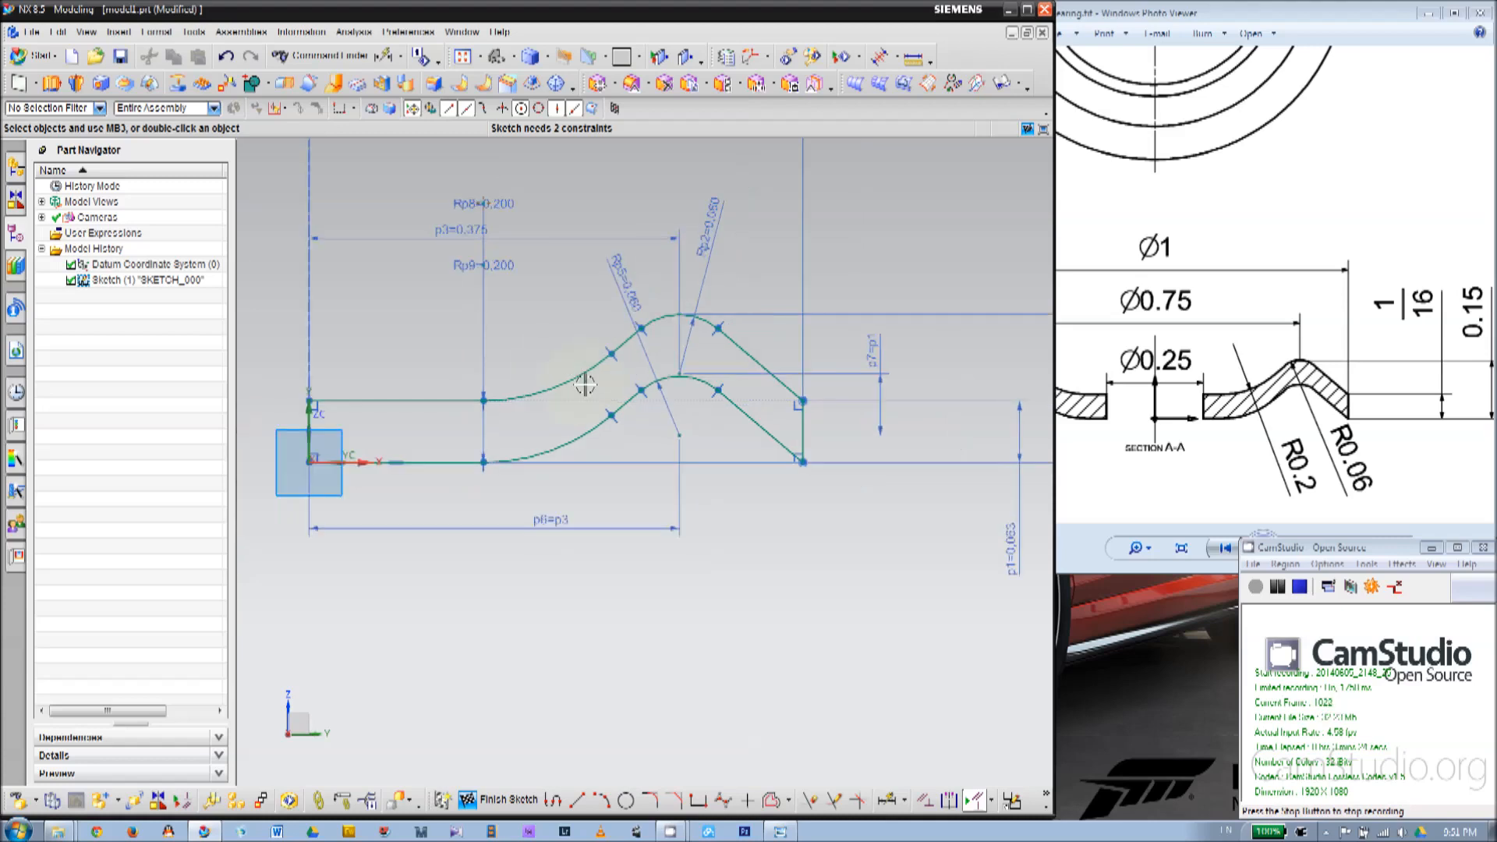
scroll(617, 377, "up", 1)
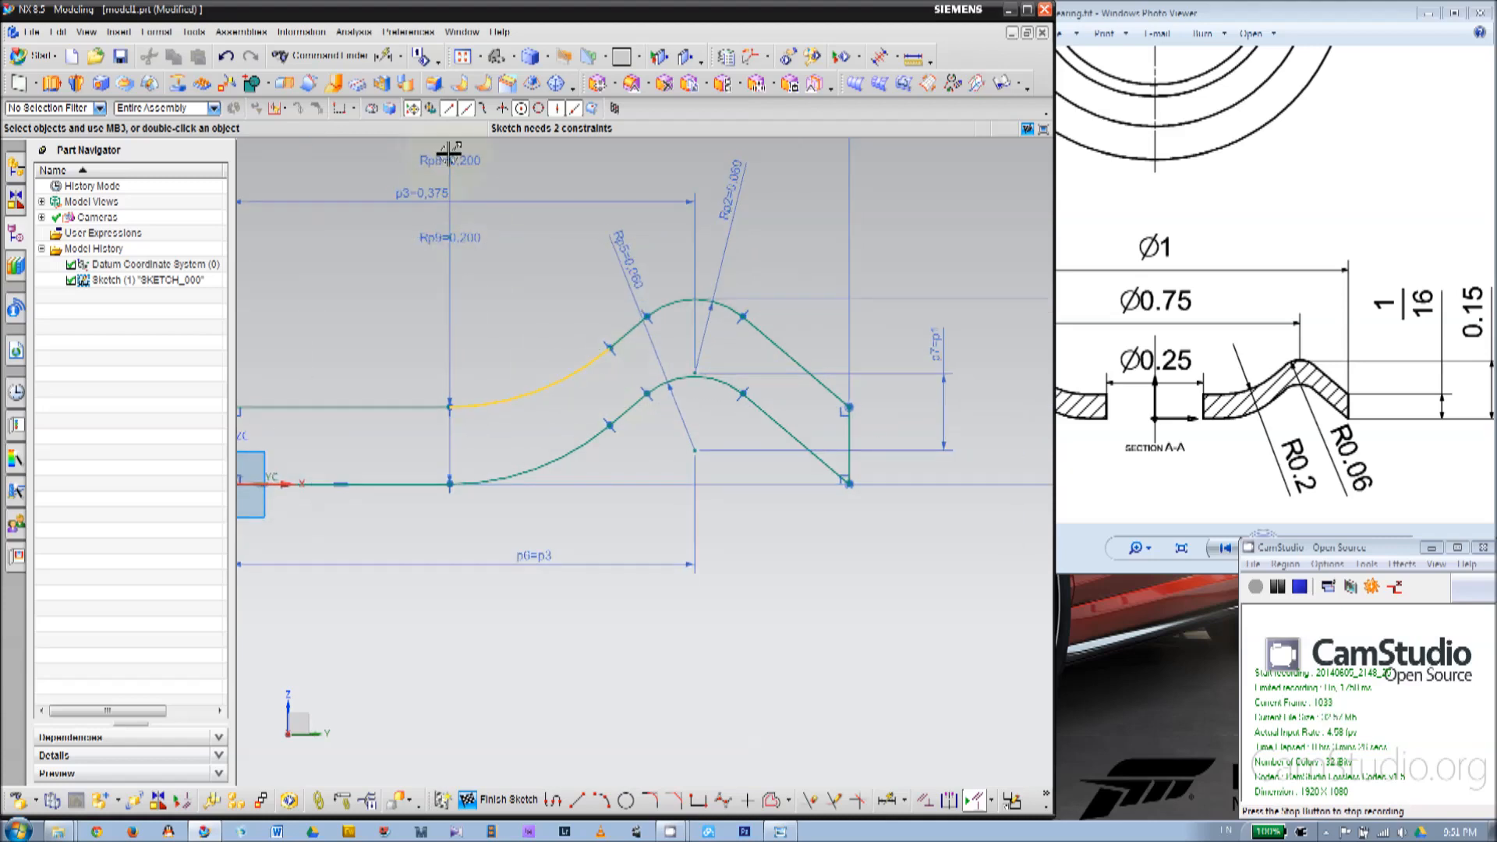
scroll(496, 286, "down", 1)
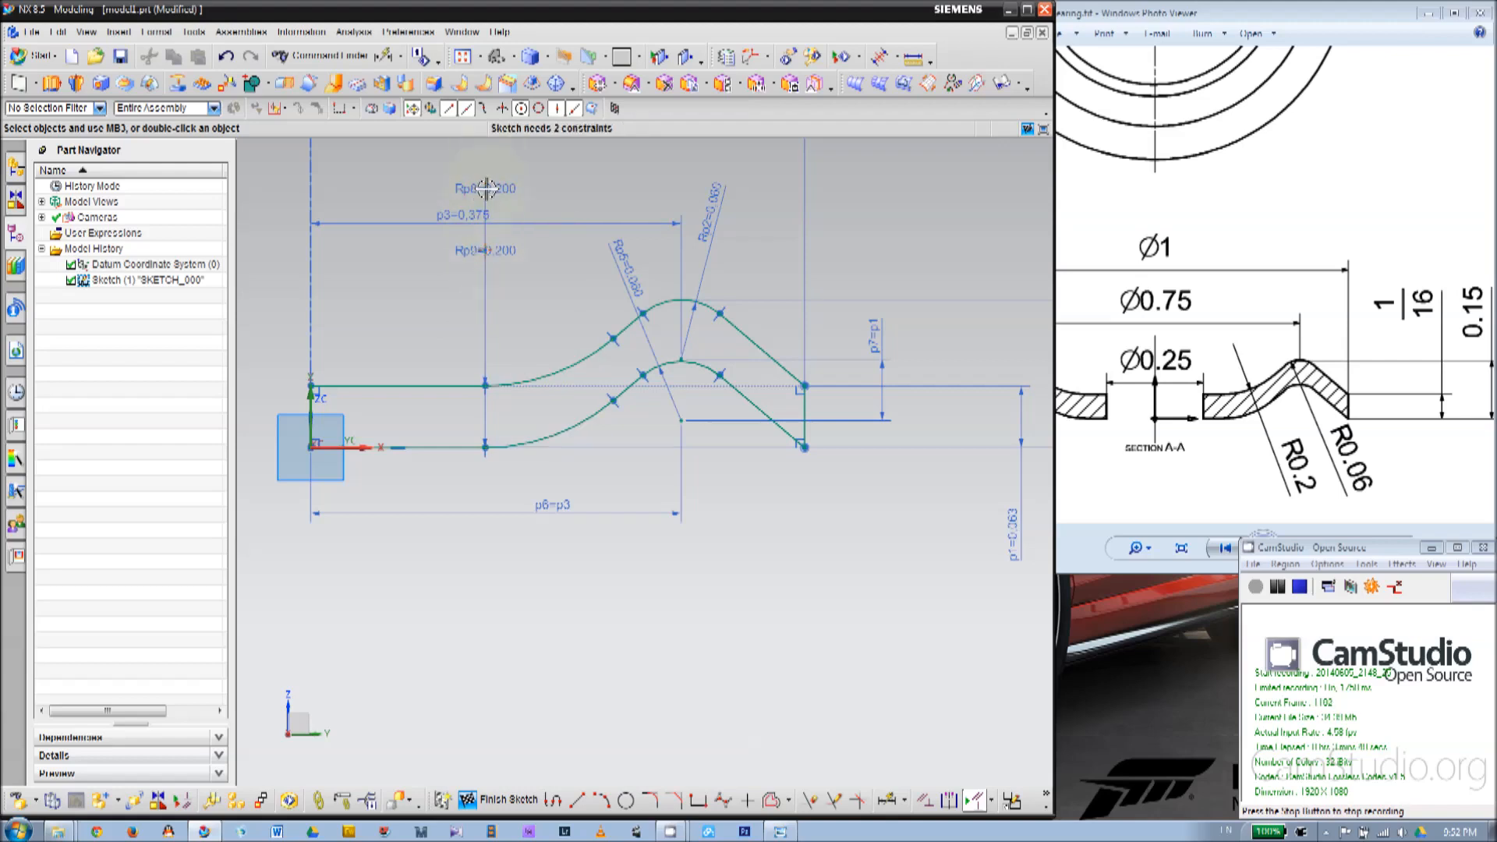
scroll(605, 347, "up", 1)
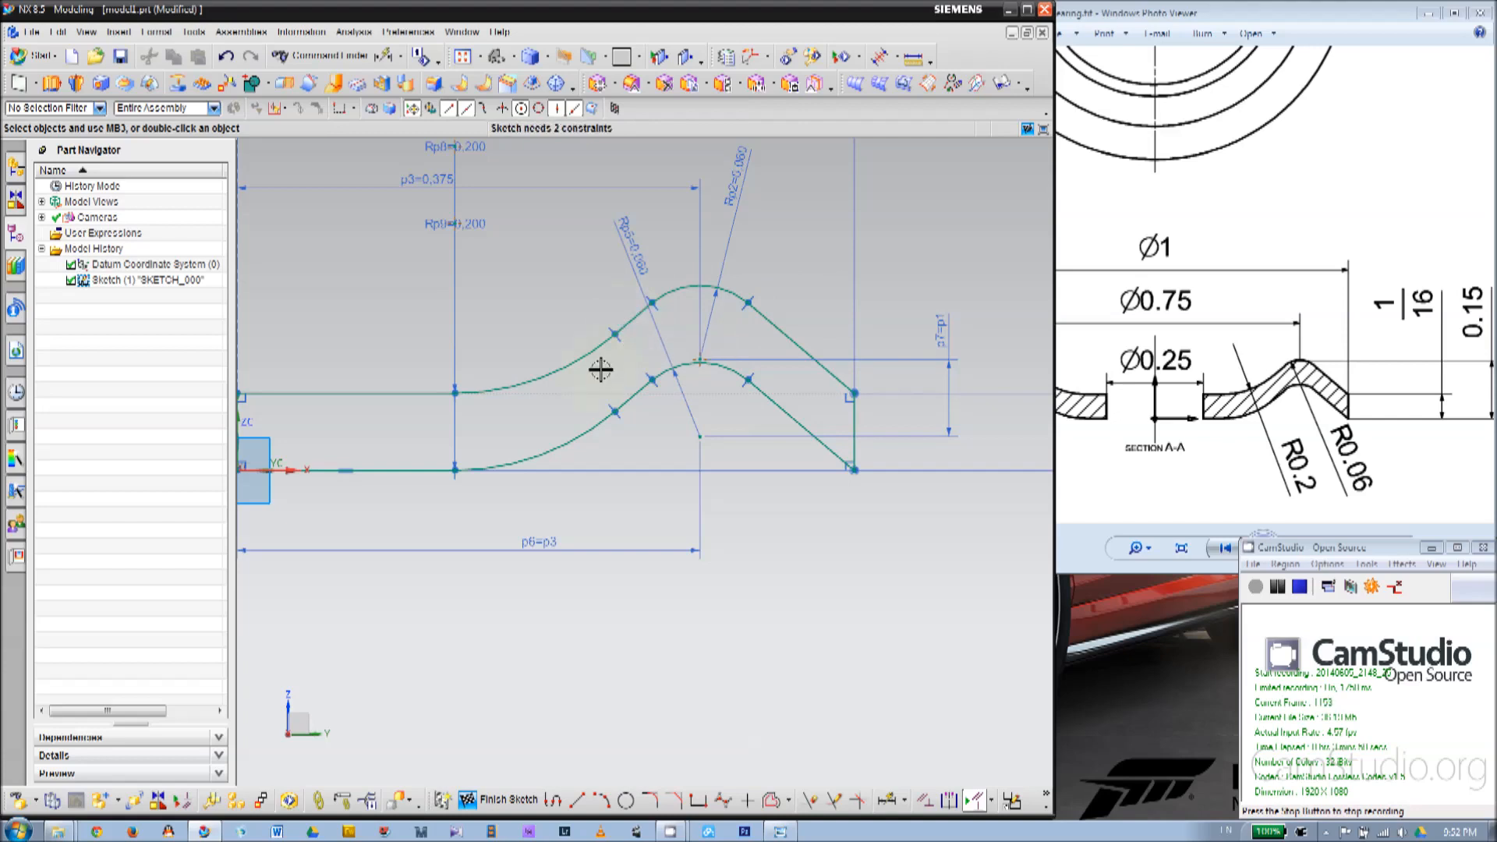
left_click(580, 800)
left_click(651, 302)
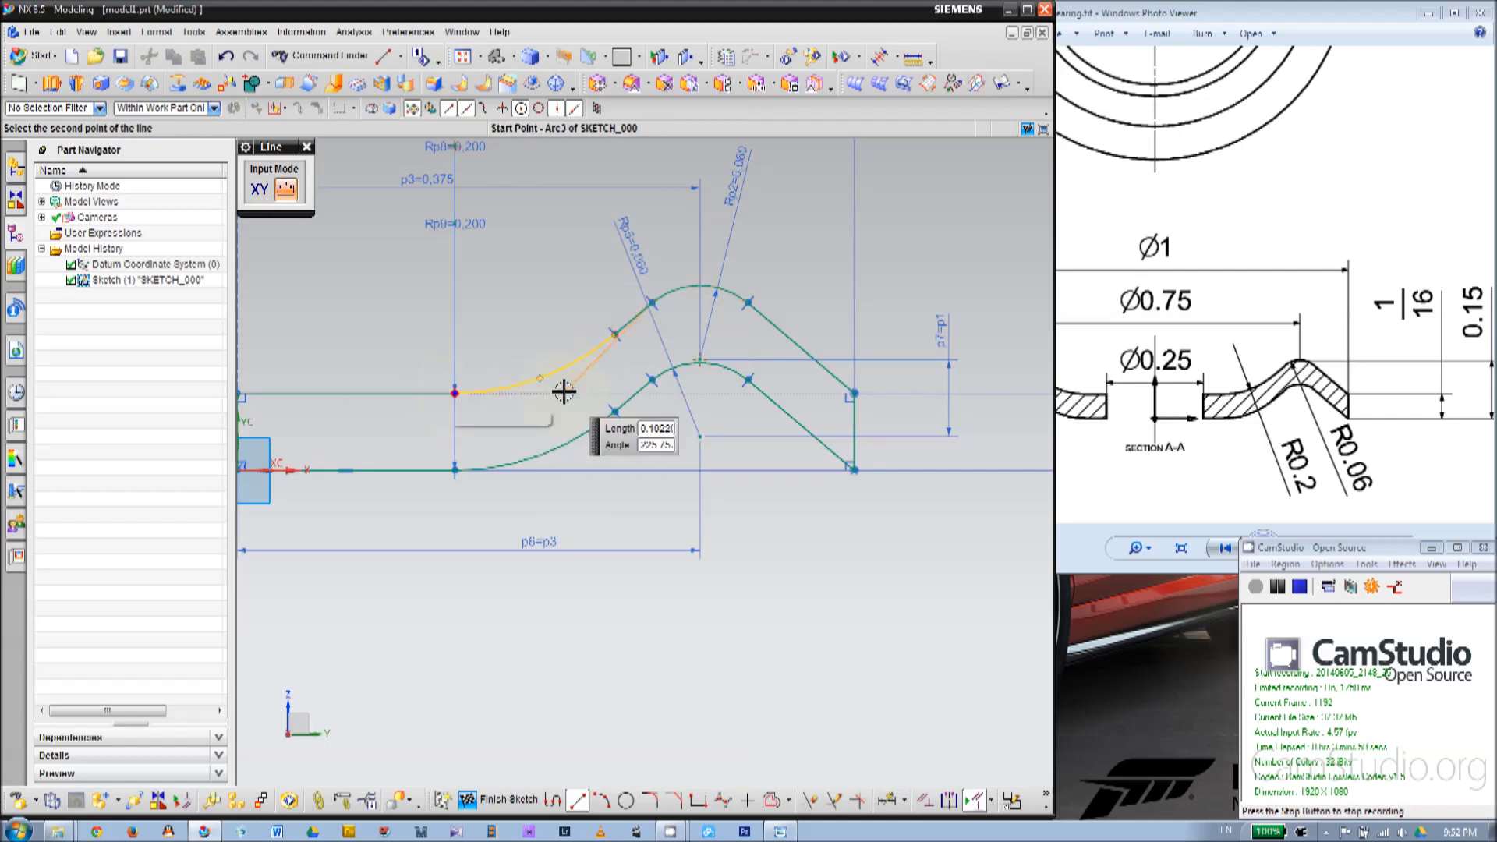
left_click(545, 393)
key("Escape")
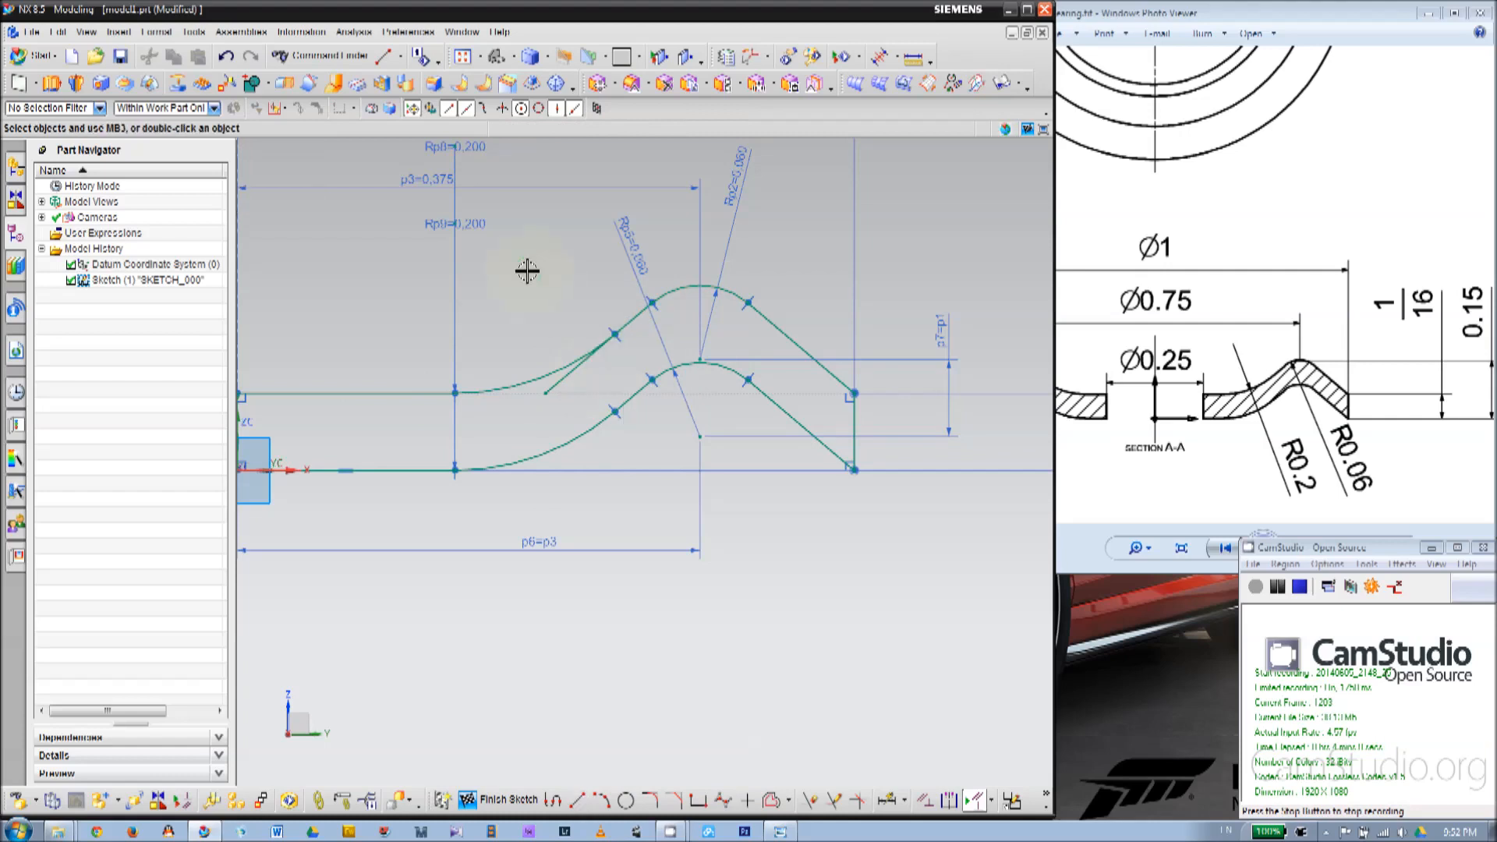
scroll(577, 343, "up", 2)
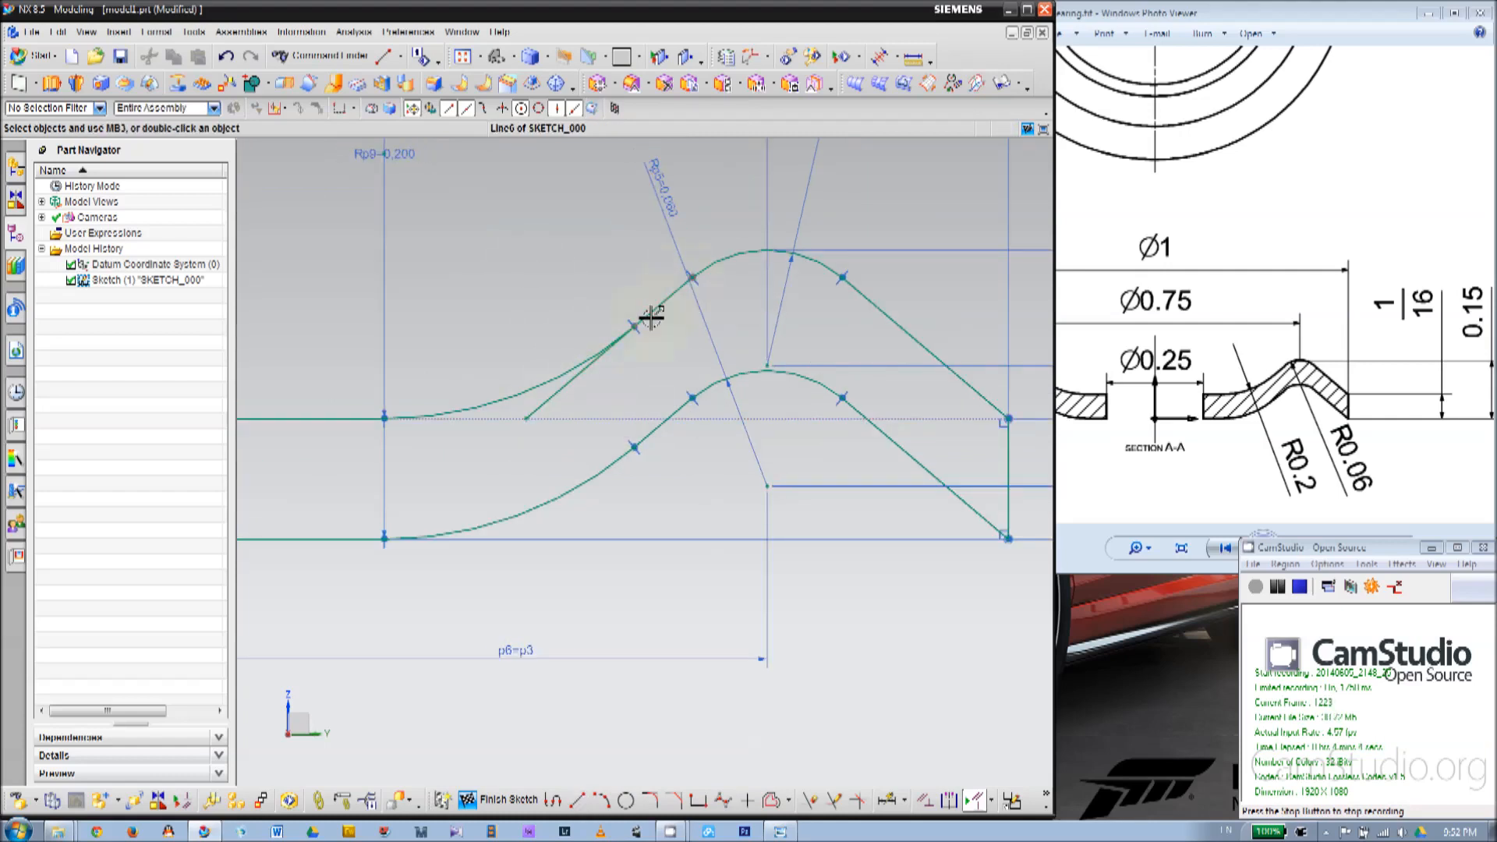
left_click(555, 395)
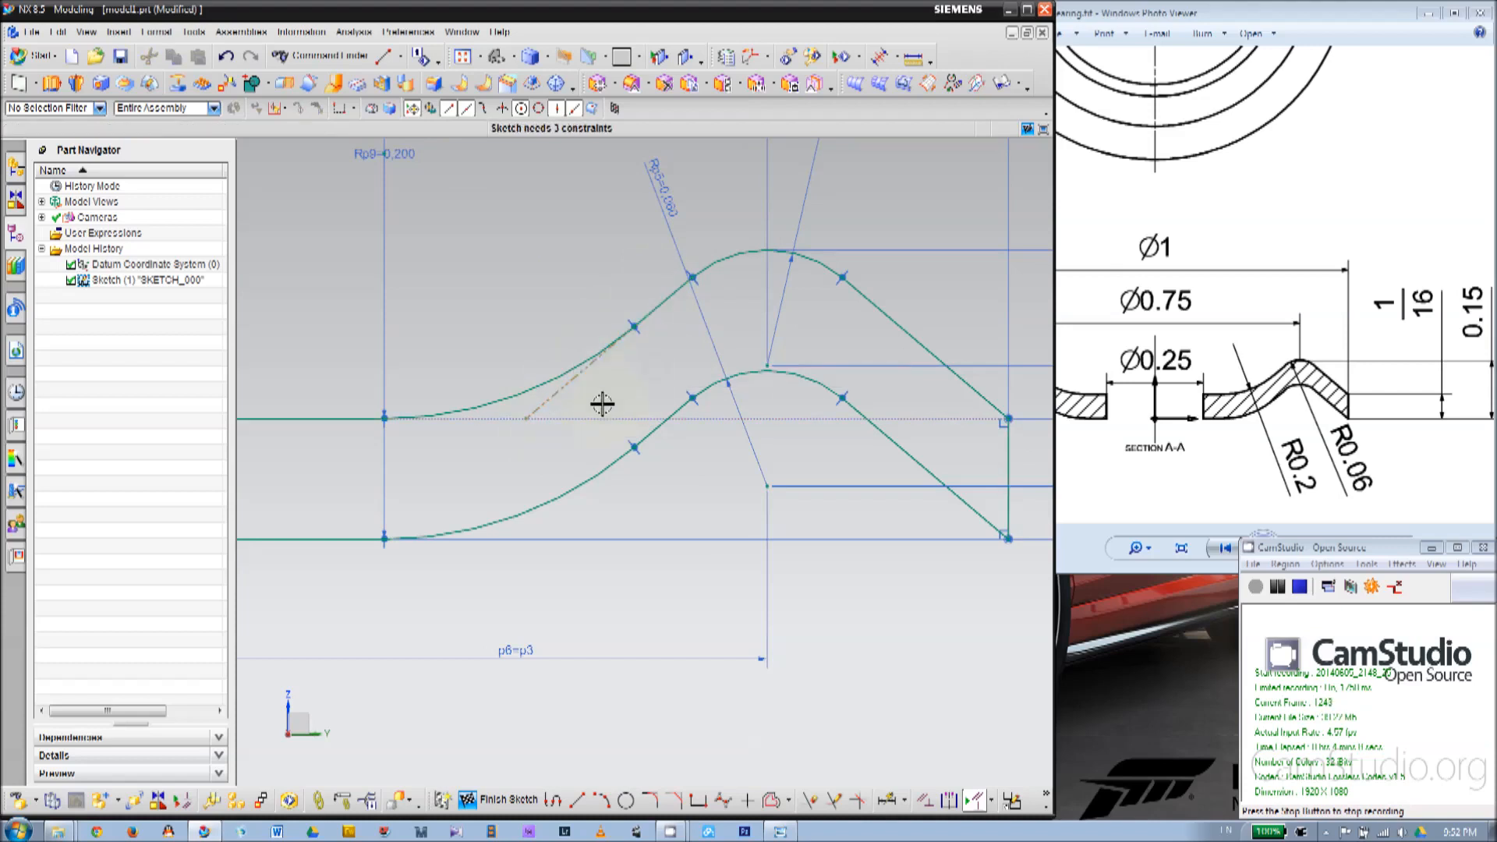
Constrain the outer peak's reference line and its outboard sloped line to equal length.
scroll(654, 378, "down", 1)
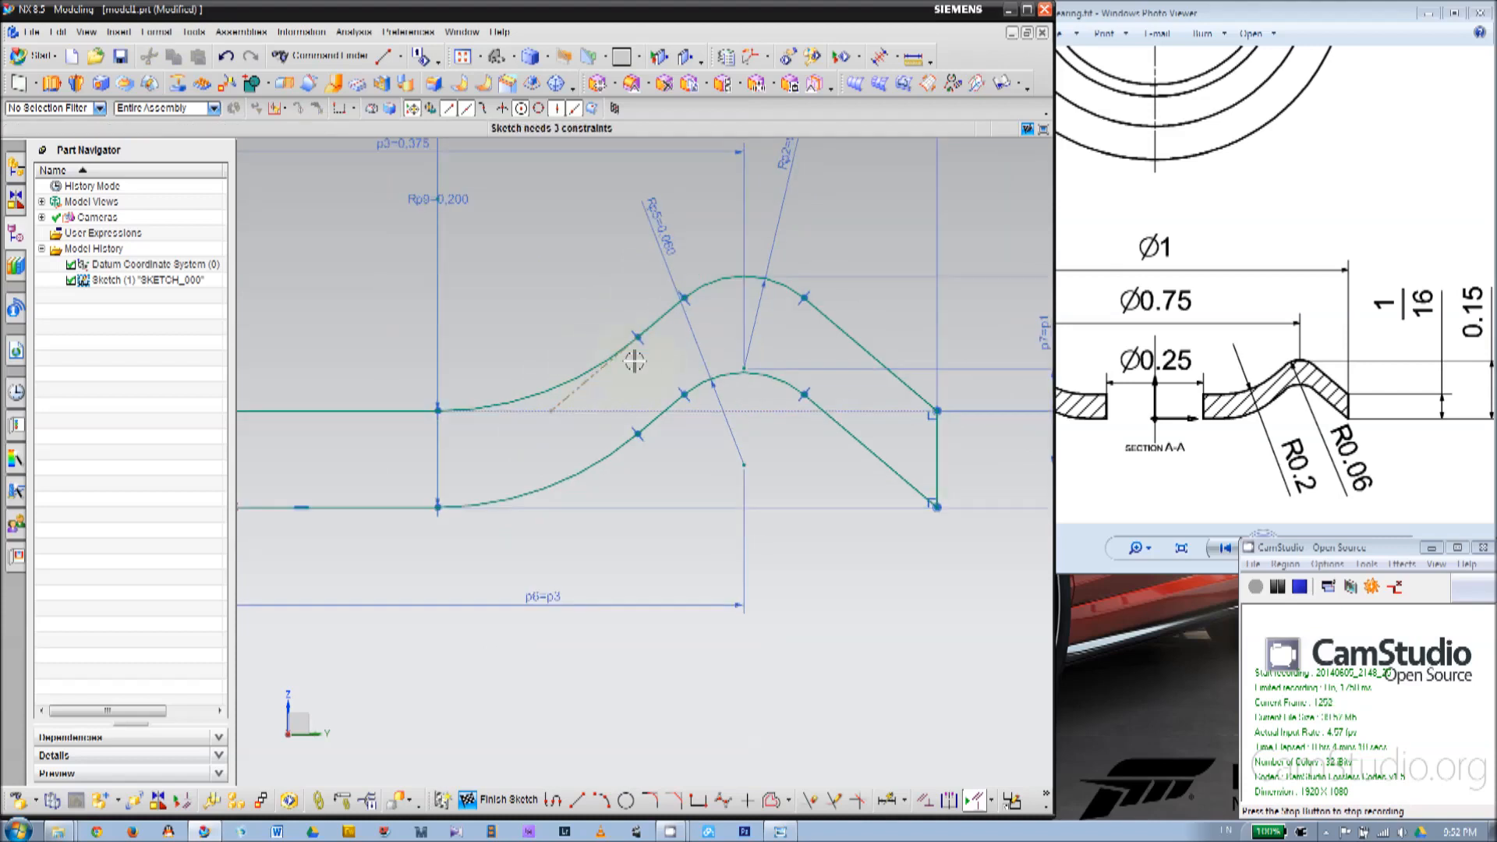
left_click(583, 385)
left_click(843, 331)
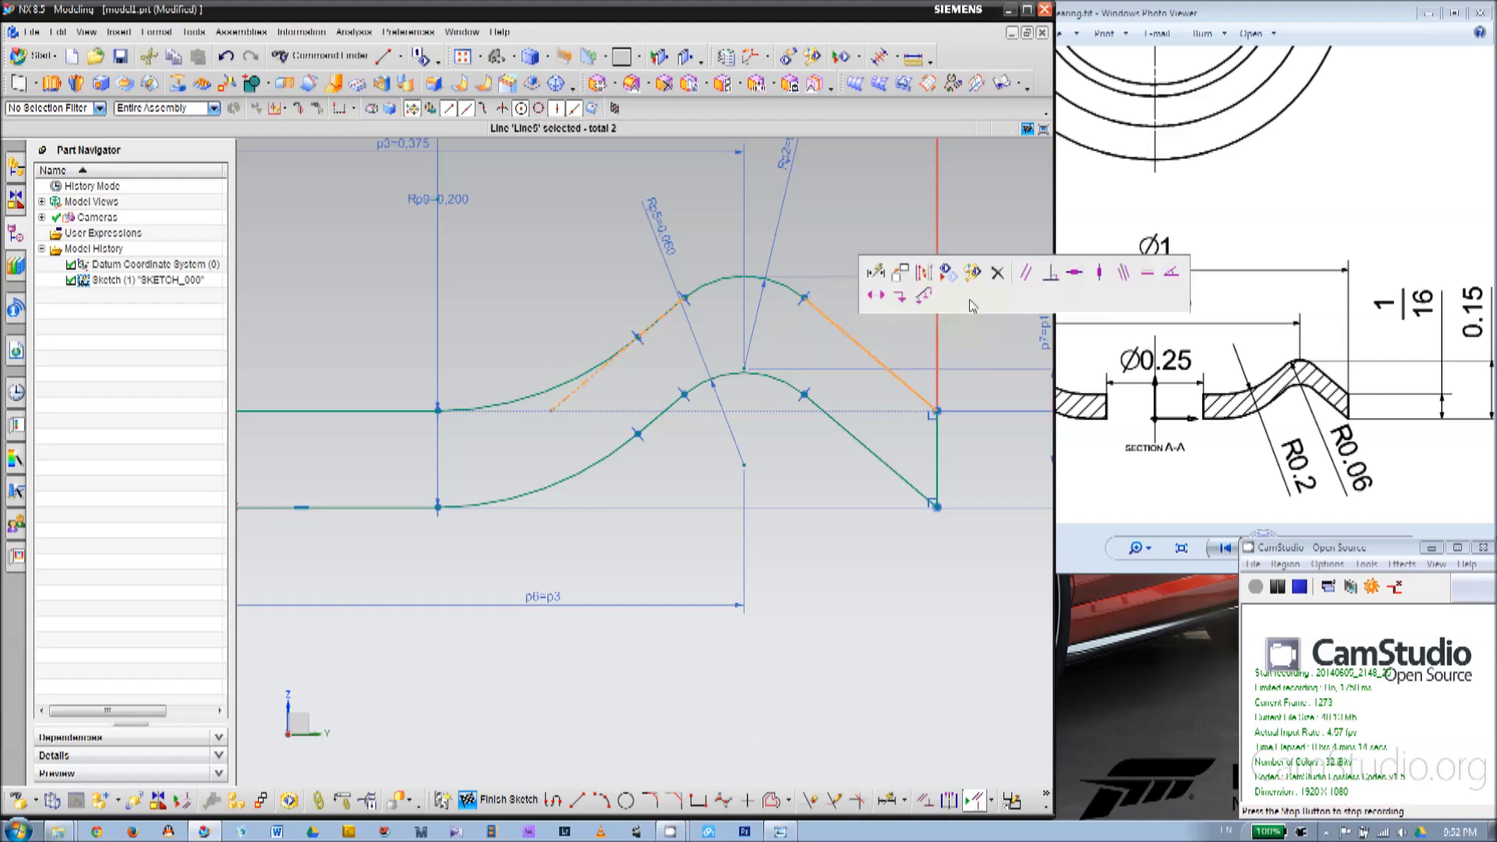
left_click(1149, 274)
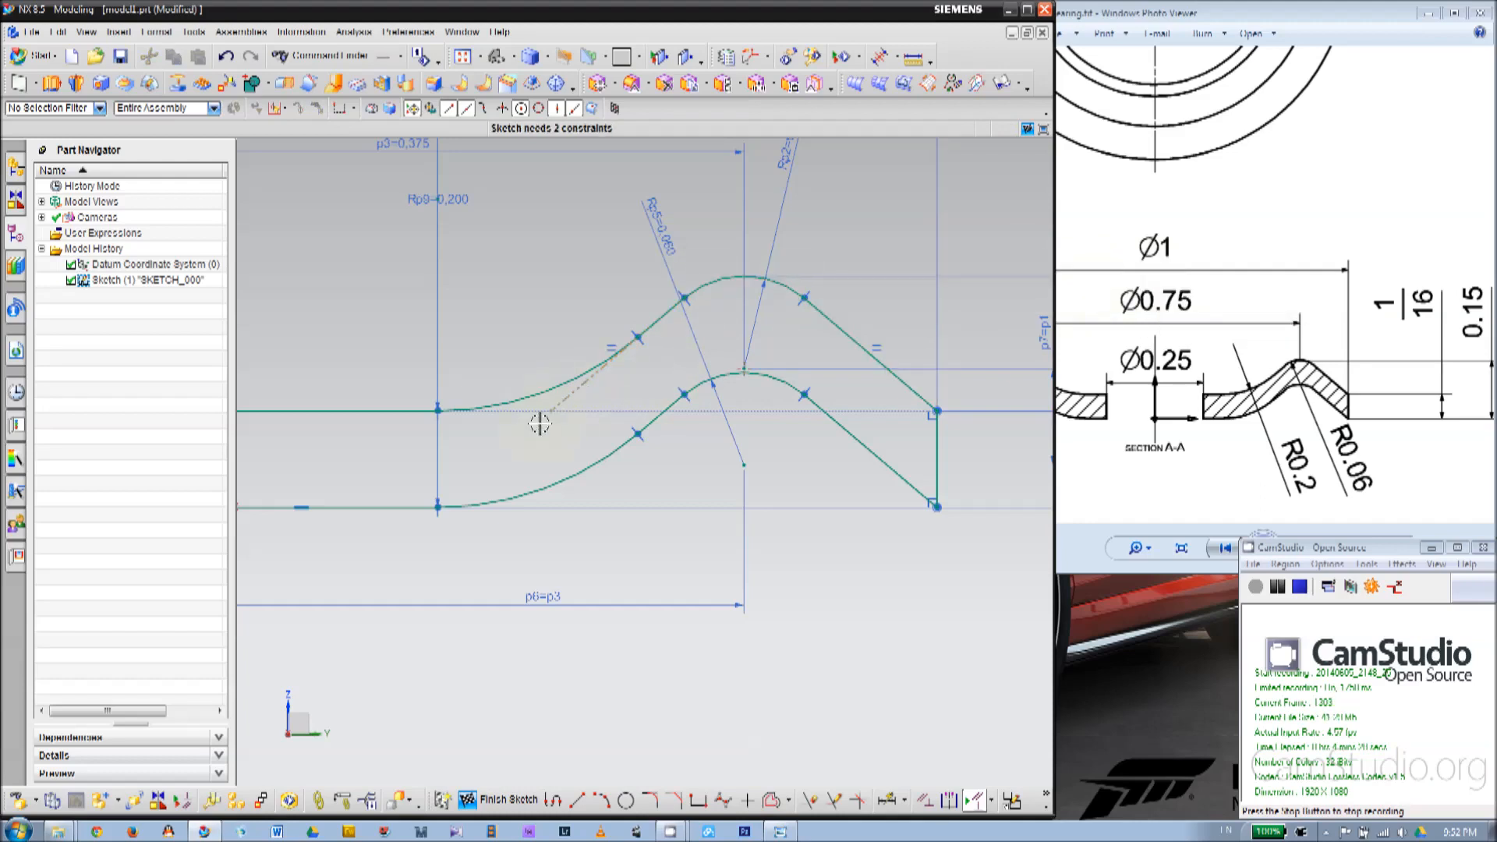
Try moving the lower end of the outer peak's reference line to test its remaining freedom.
scroll(548, 414, "up", 1)
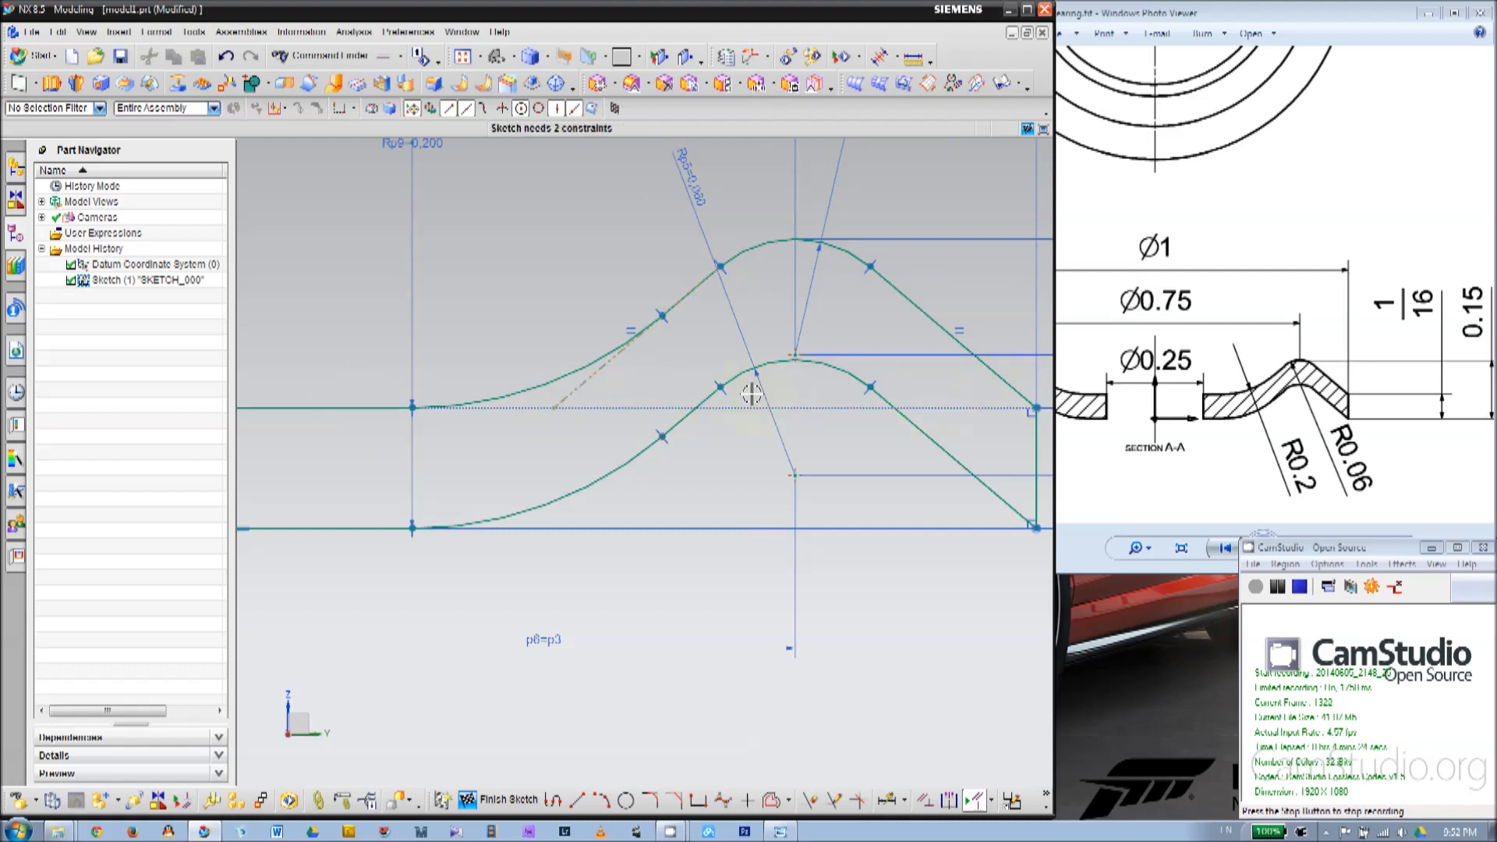
scroll(702, 394, "down", 1)
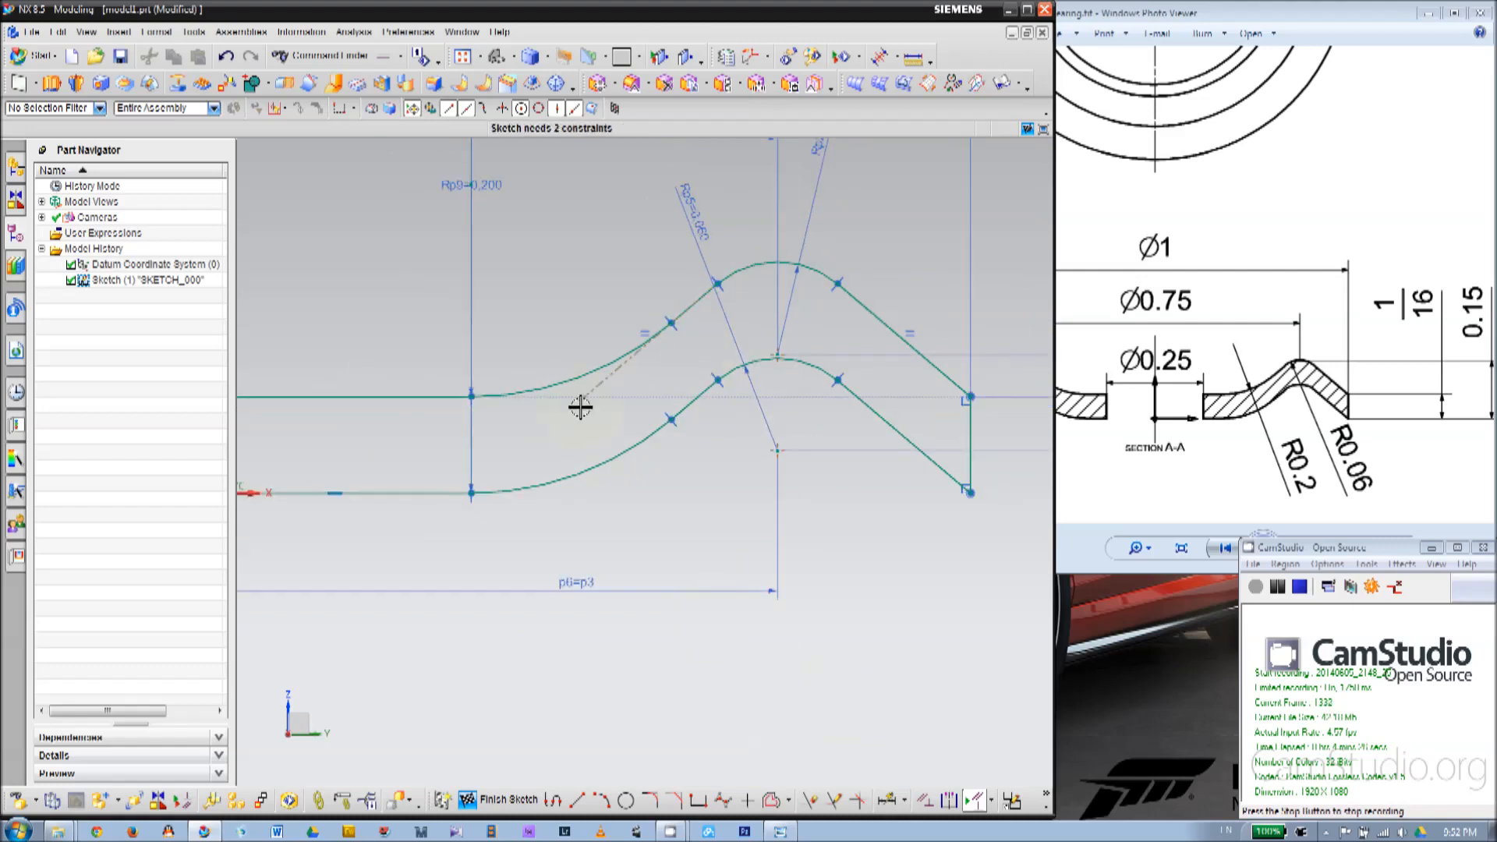
left_click_drag(578, 401, 569, 456)
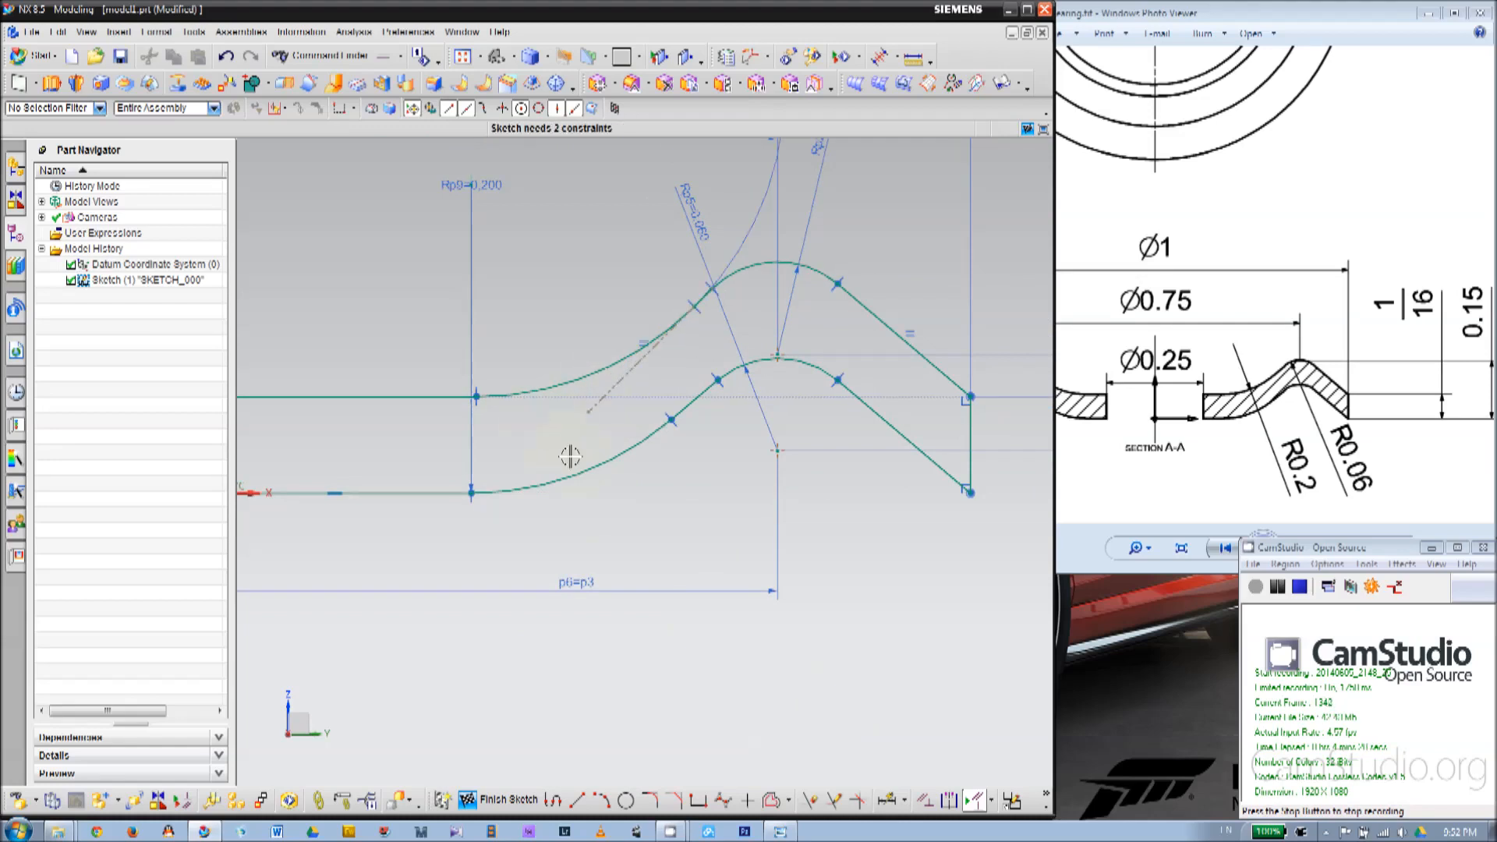
left_click(555, 404)
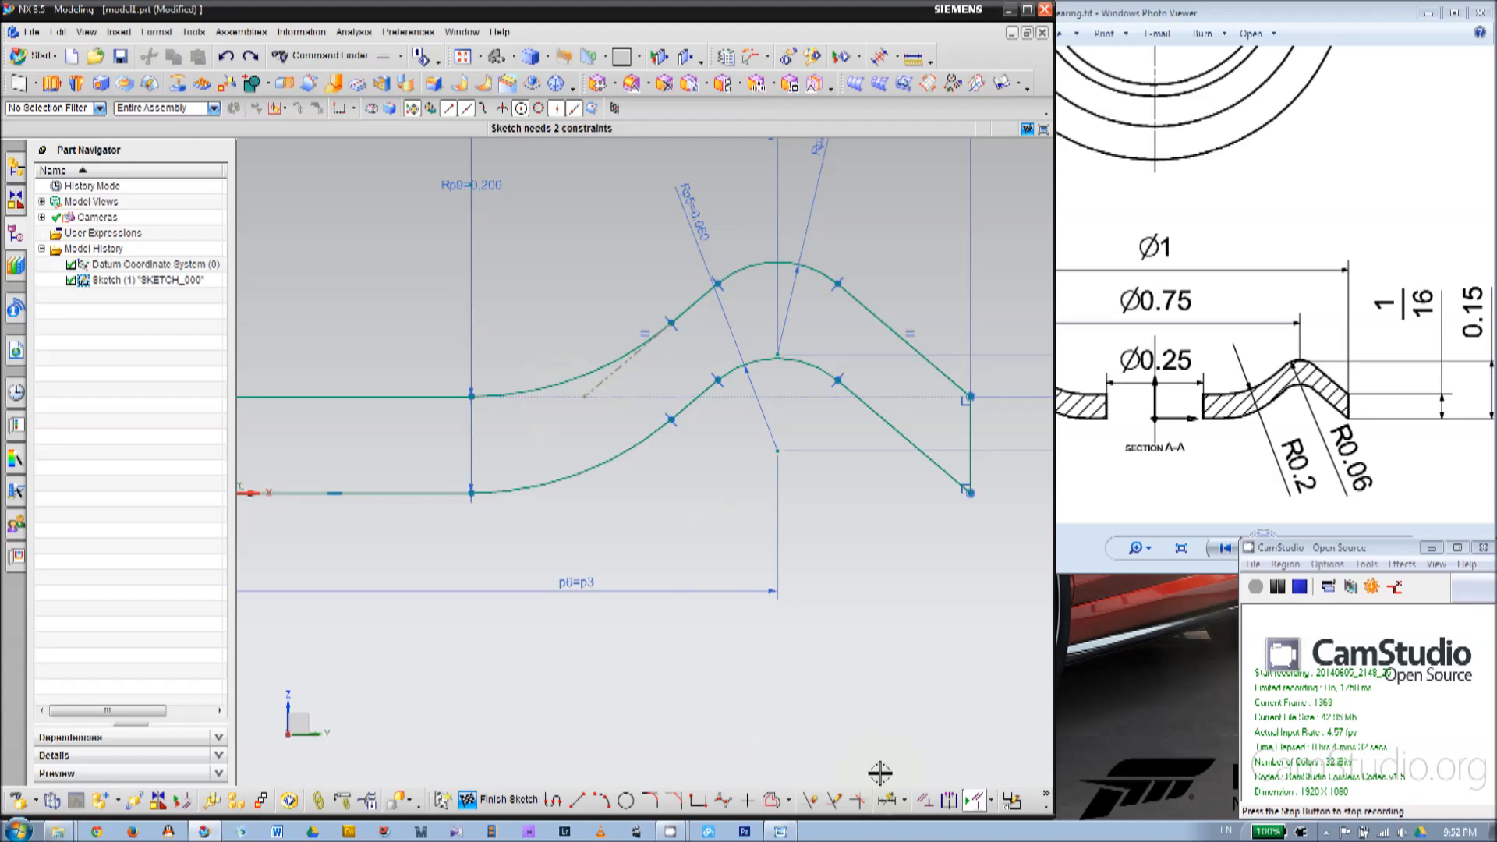
Constrain the lower endpoint of the outer peak's reference line to lie on the upper flat edge.
left_click(922, 803)
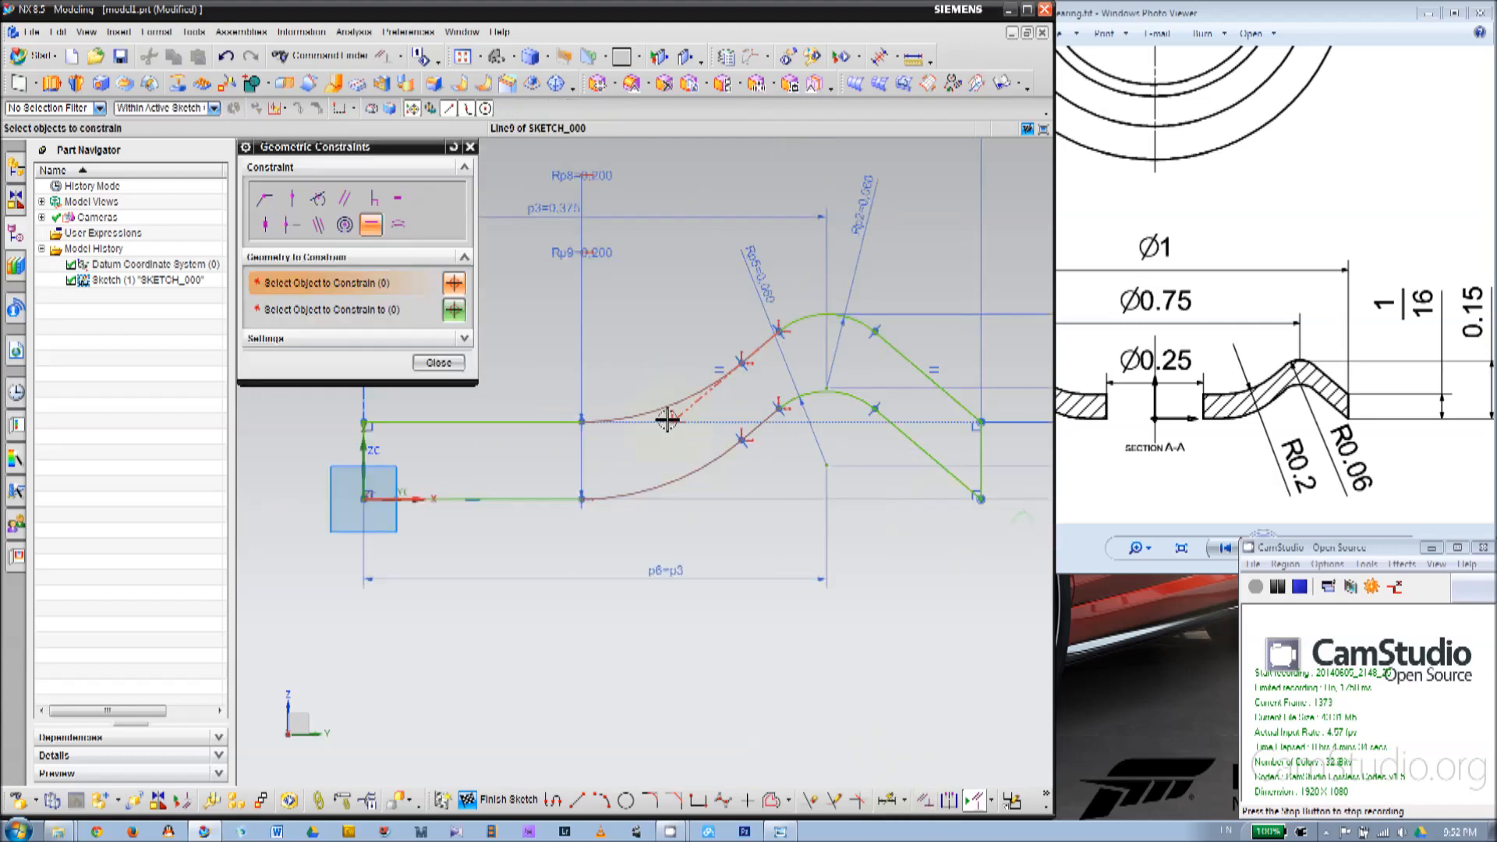
scroll(670, 421, "up", 1)
scroll(730, 396, "down", 1)
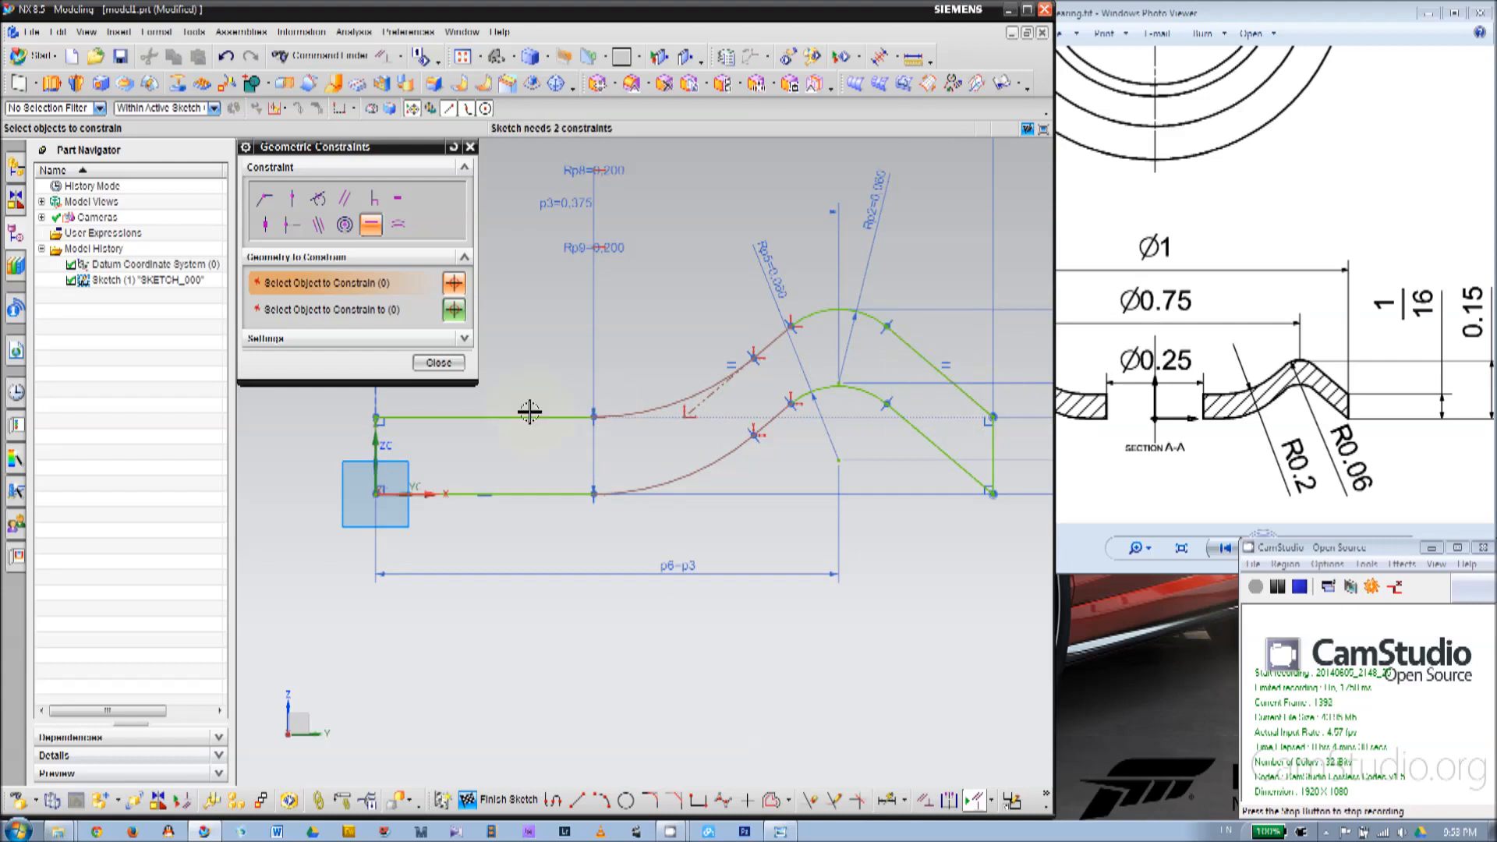
left_click(291, 198)
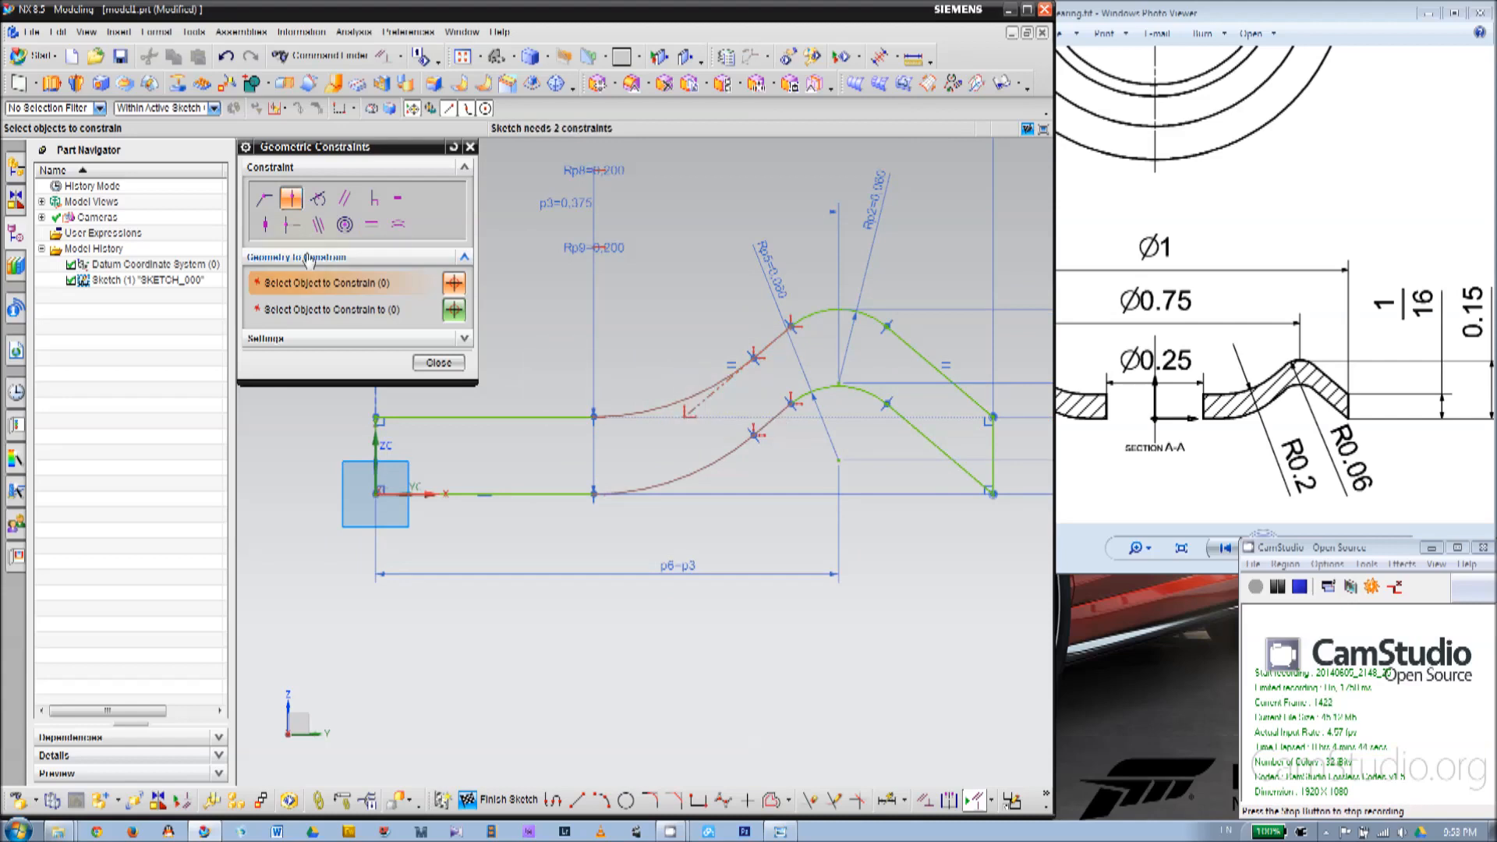
left_click(437, 363)
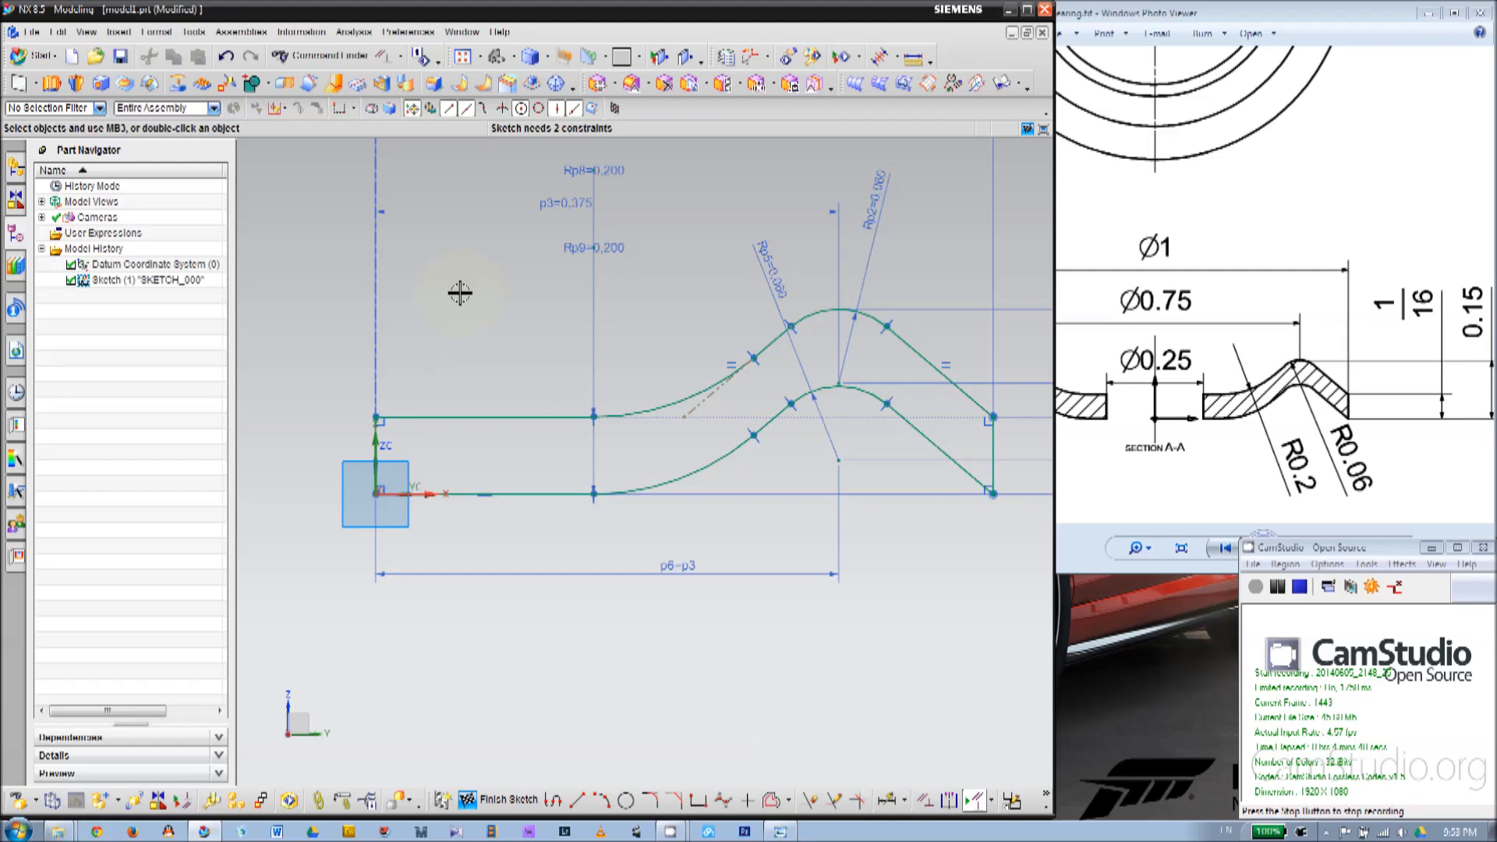
left_click(923, 799)
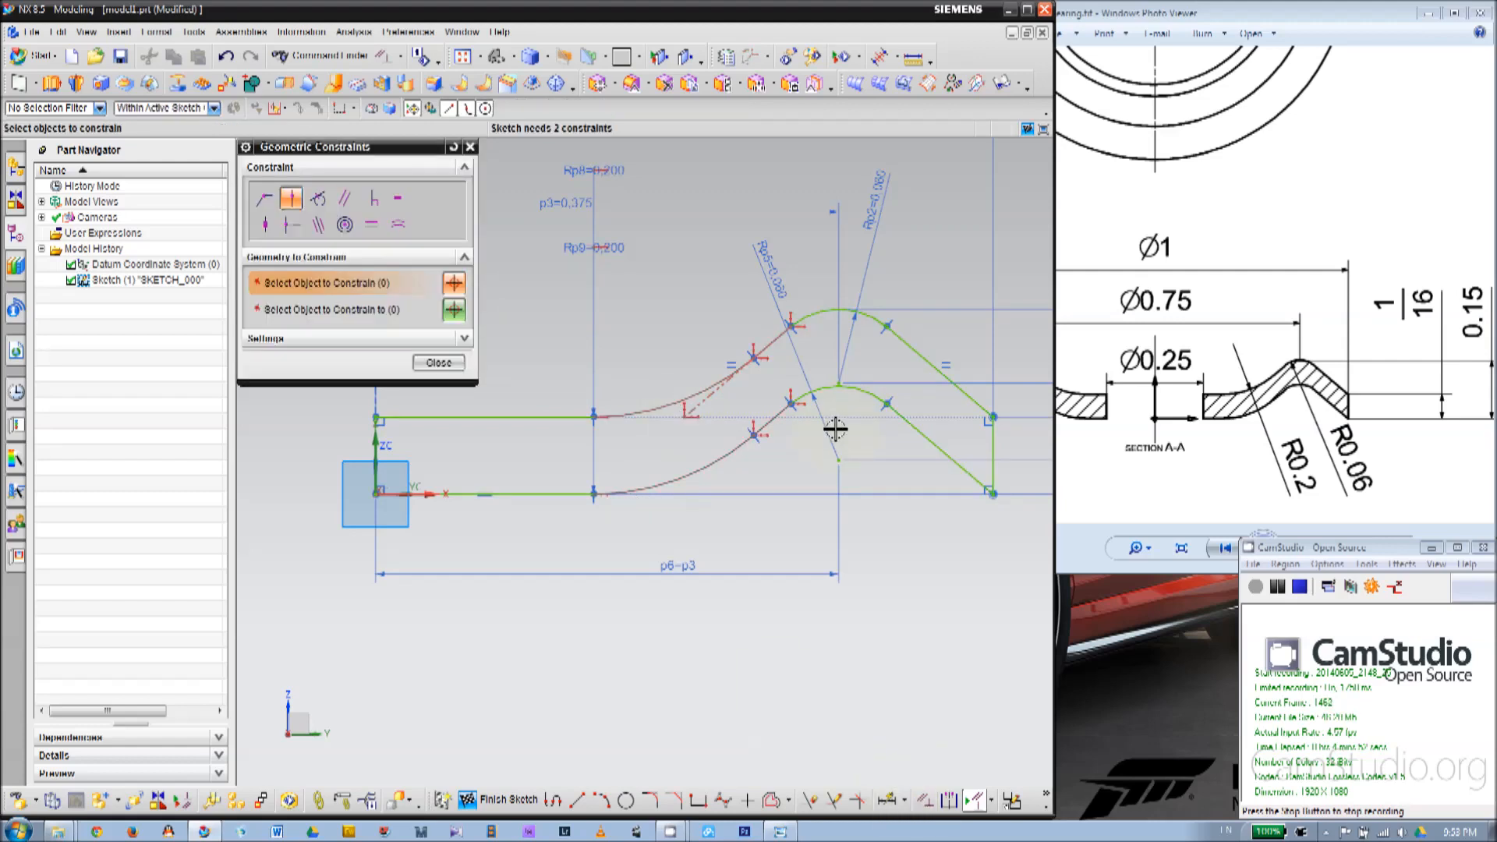
left_click(922, 350)
left_click(685, 416)
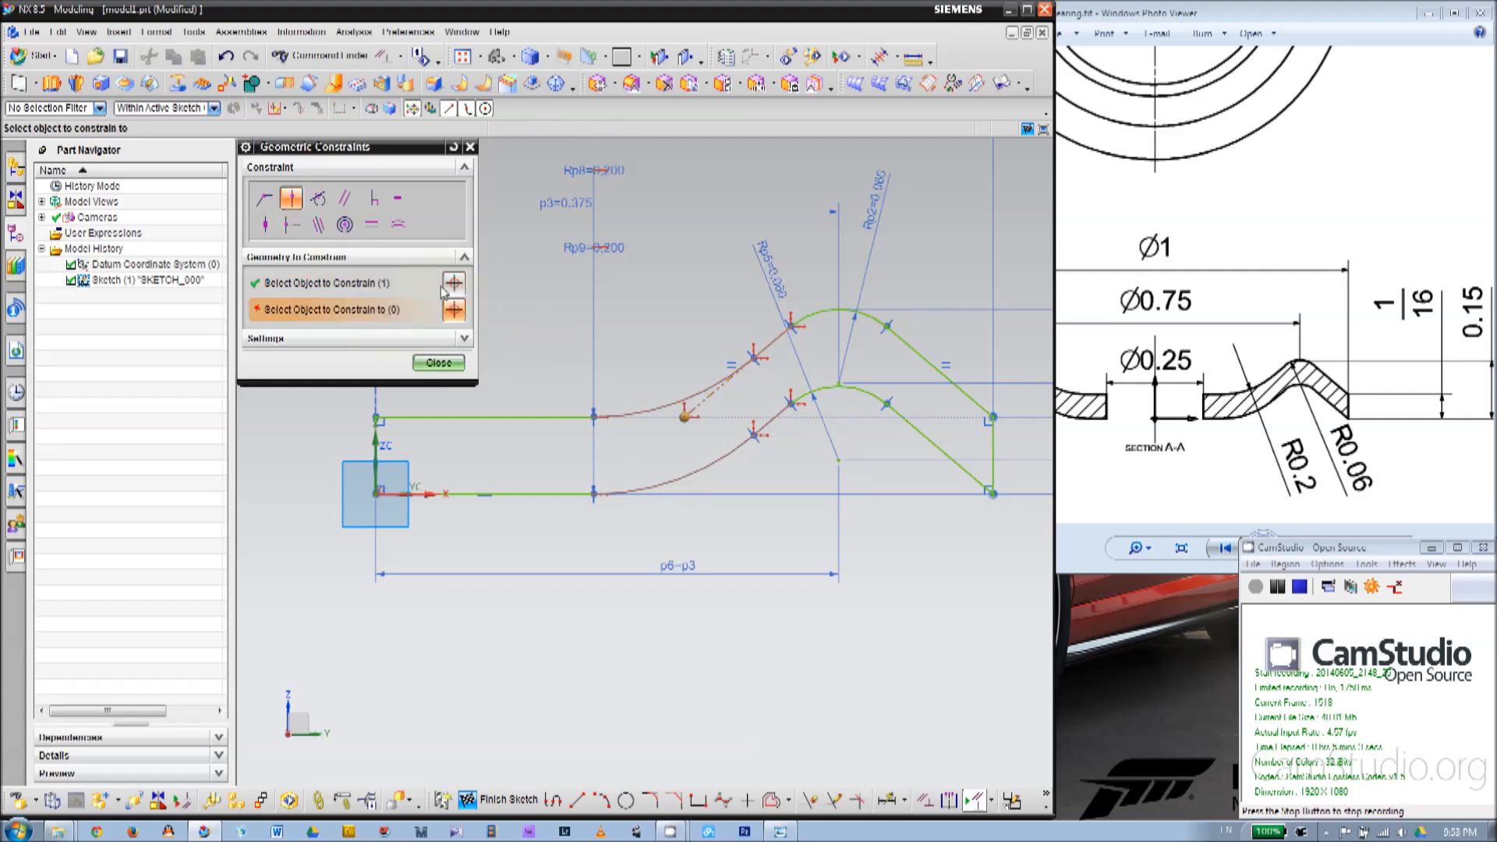
left_click(551, 417)
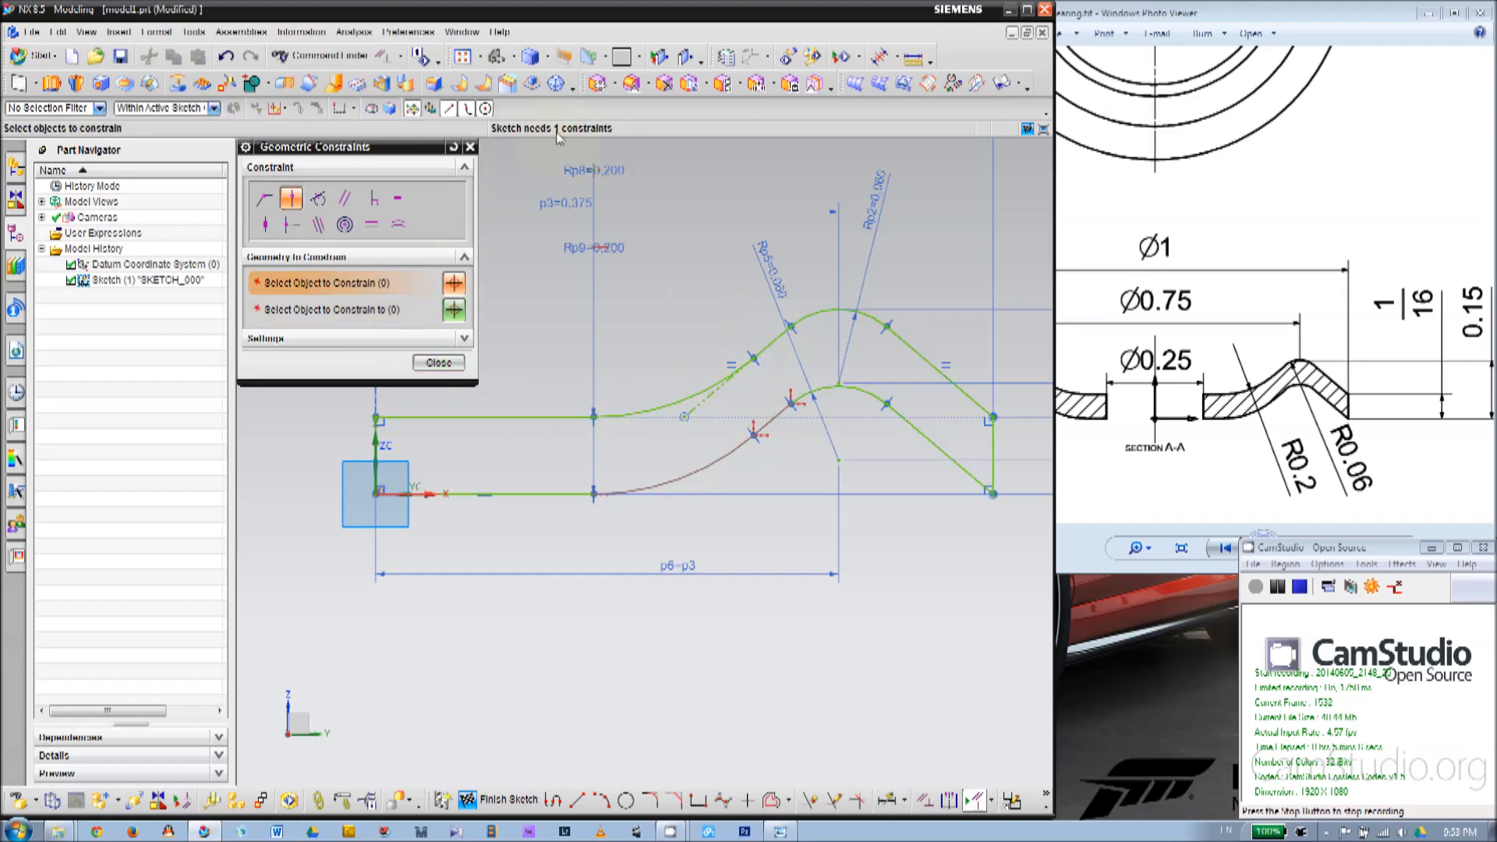
left_click(439, 363)
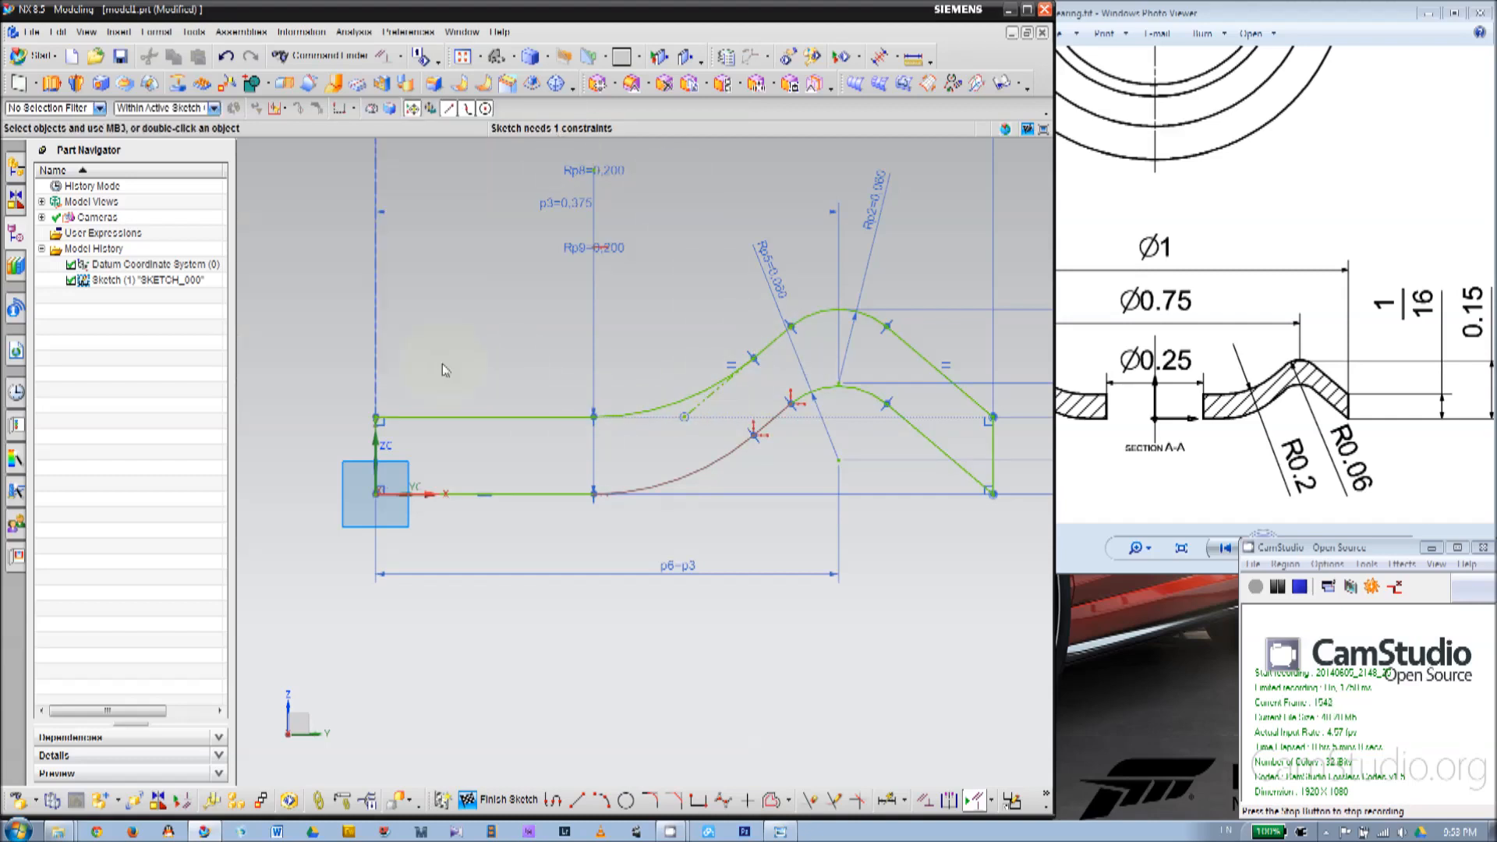
Draw a line from the inner arc's inboard end along its slope to slightly below the lower flat edge.
scroll(763, 498, "up", 1)
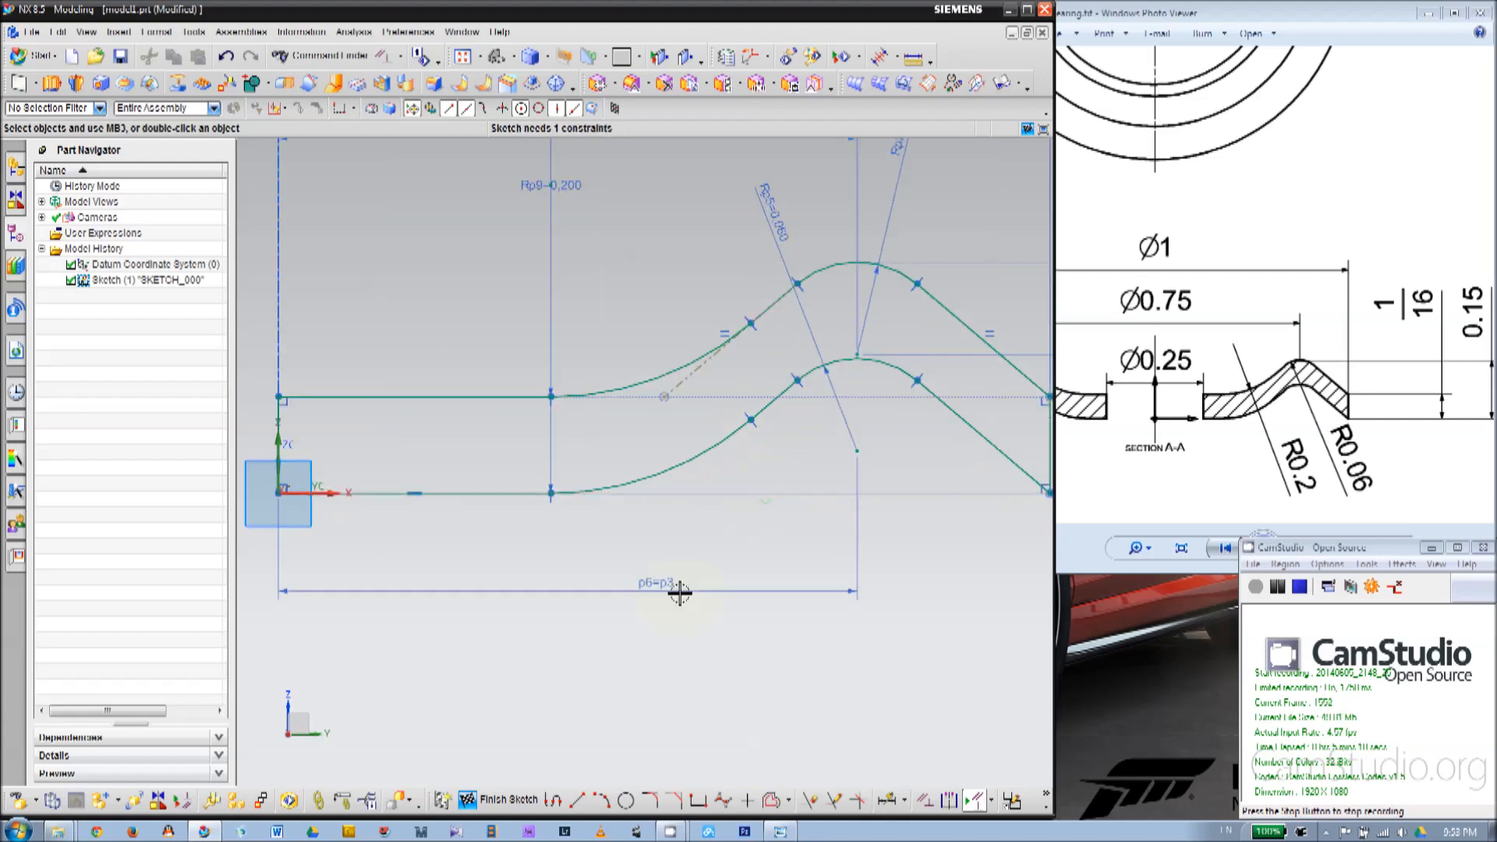
left_click(578, 801)
left_click(797, 381)
left_click(644, 510)
scroll(451, 518, "down", 1)
scroll(667, 529, "up", 1)
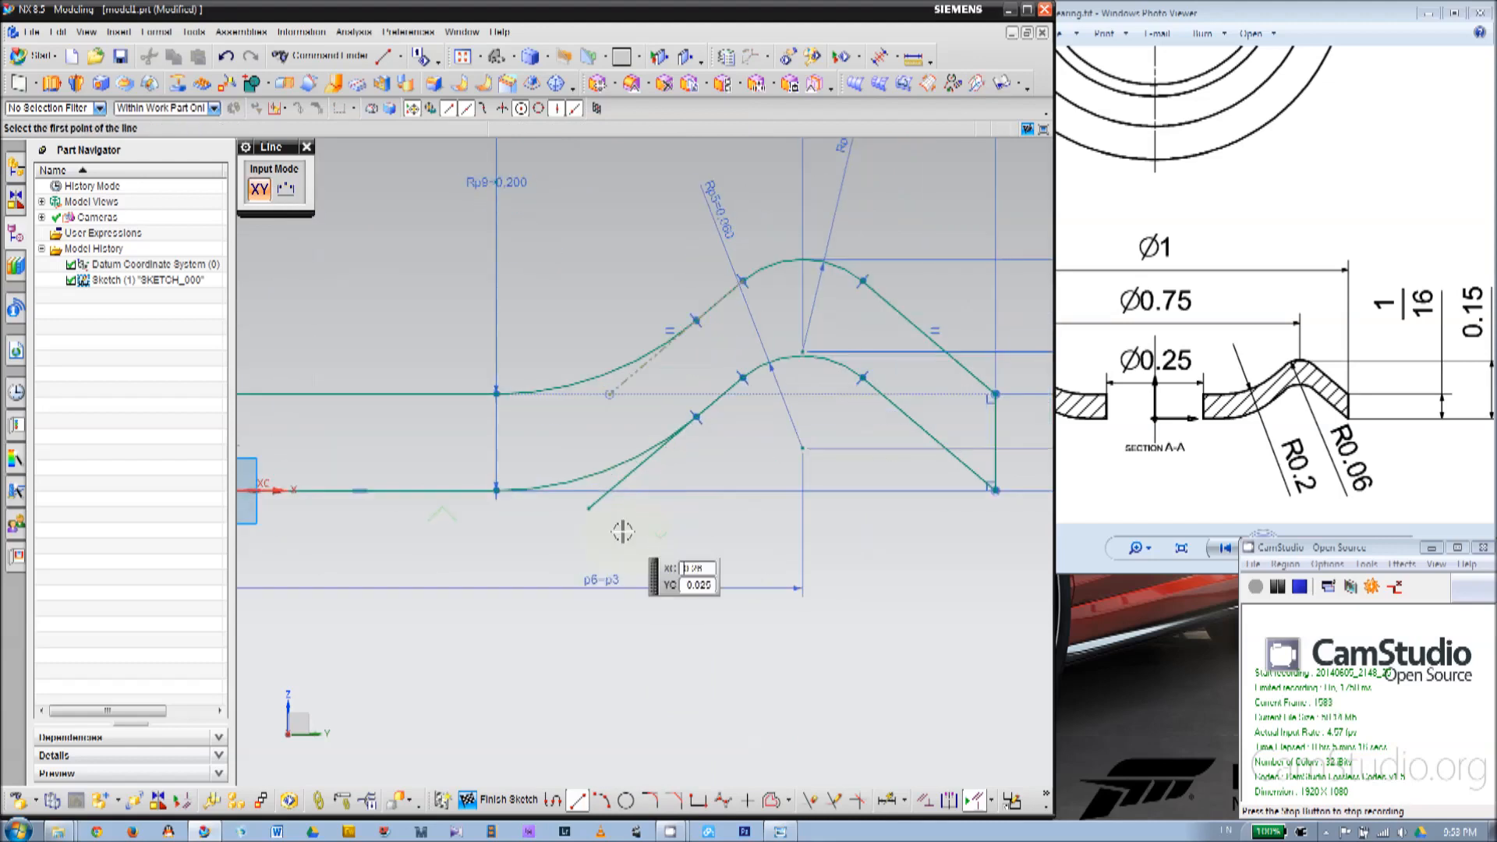
key("Escape")
scroll(637, 507, "up", 1)
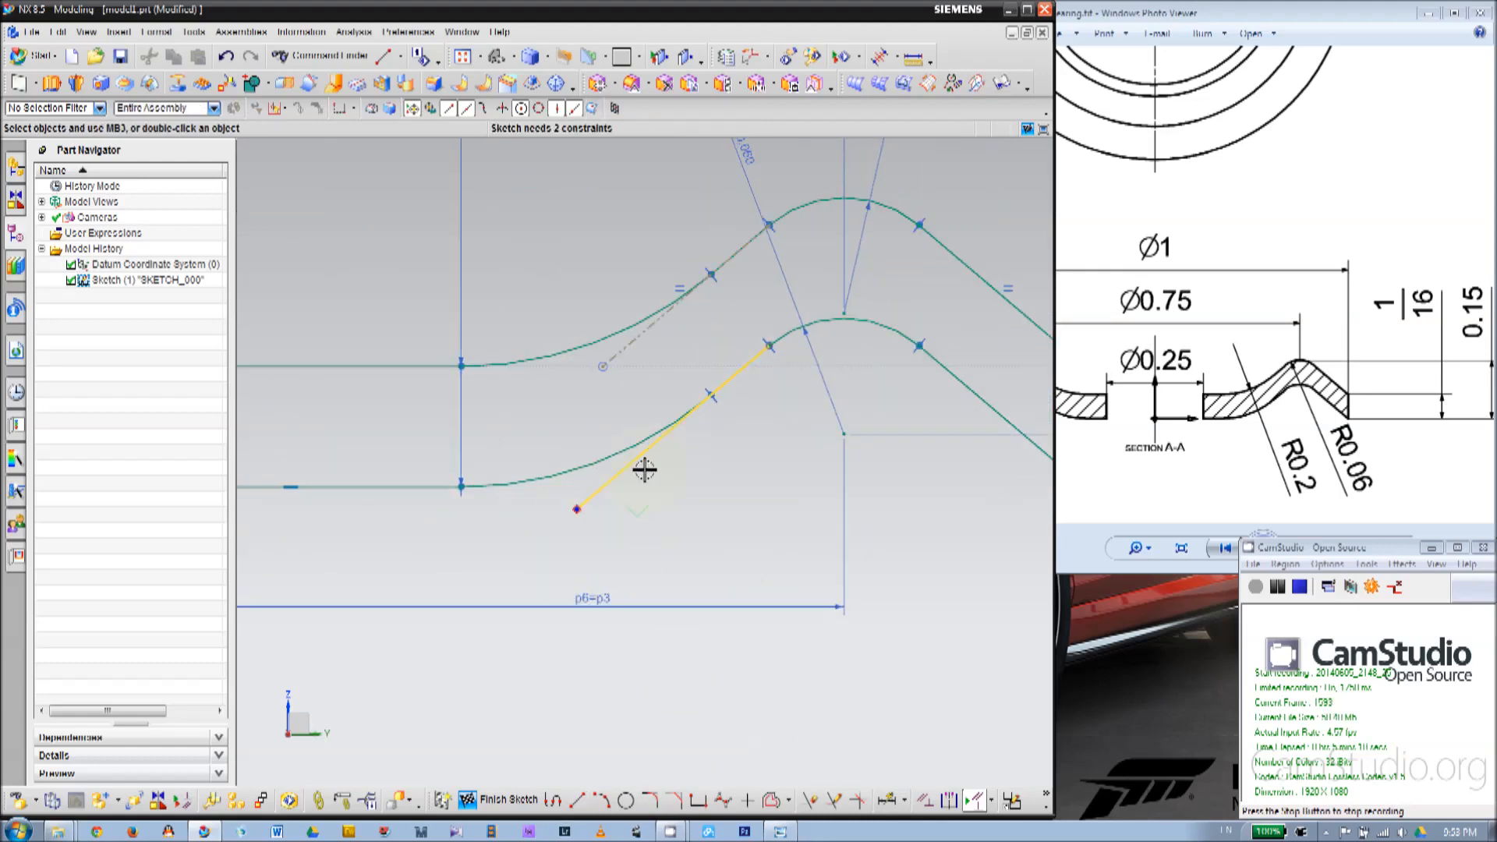
scroll(722, 436, "down", 1)
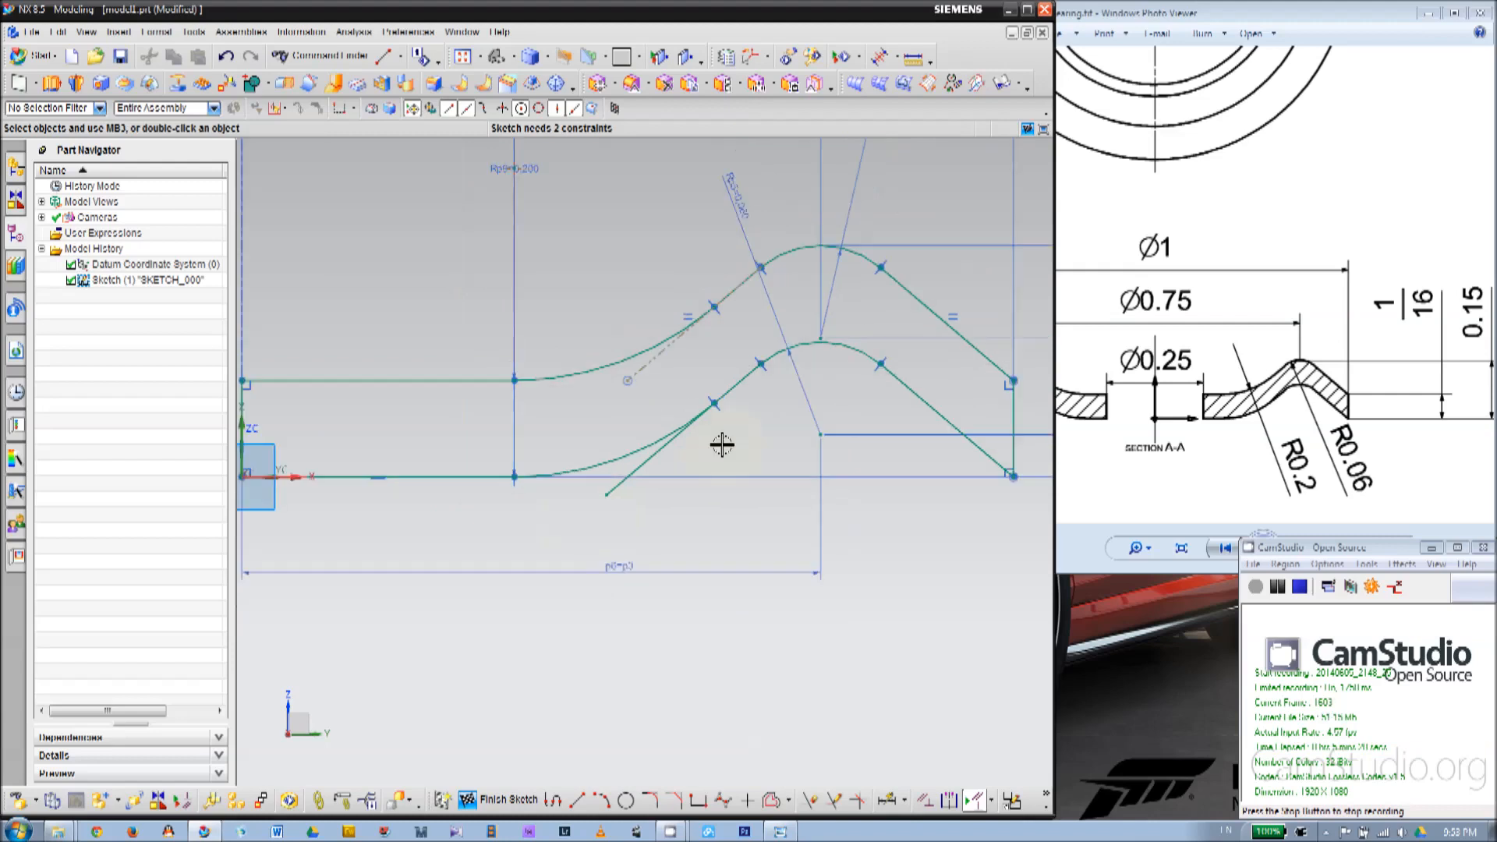
Constrain the lower endpoint of the inner peak's new line to lie on the lower flat edge.
left_click(926, 801)
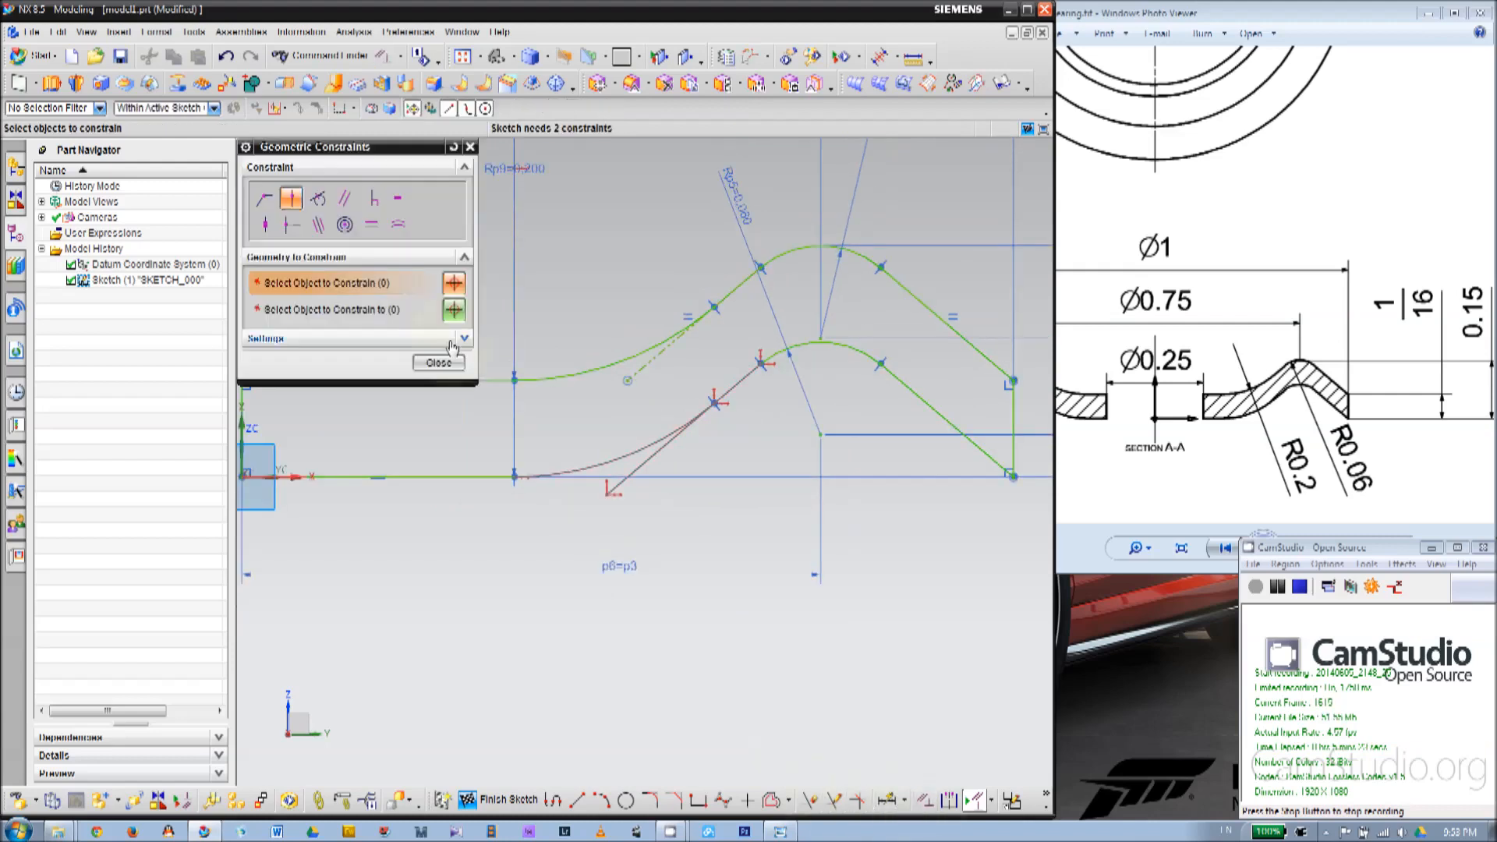
left_click(457, 478)
left_click(608, 497)
left_click(471, 147)
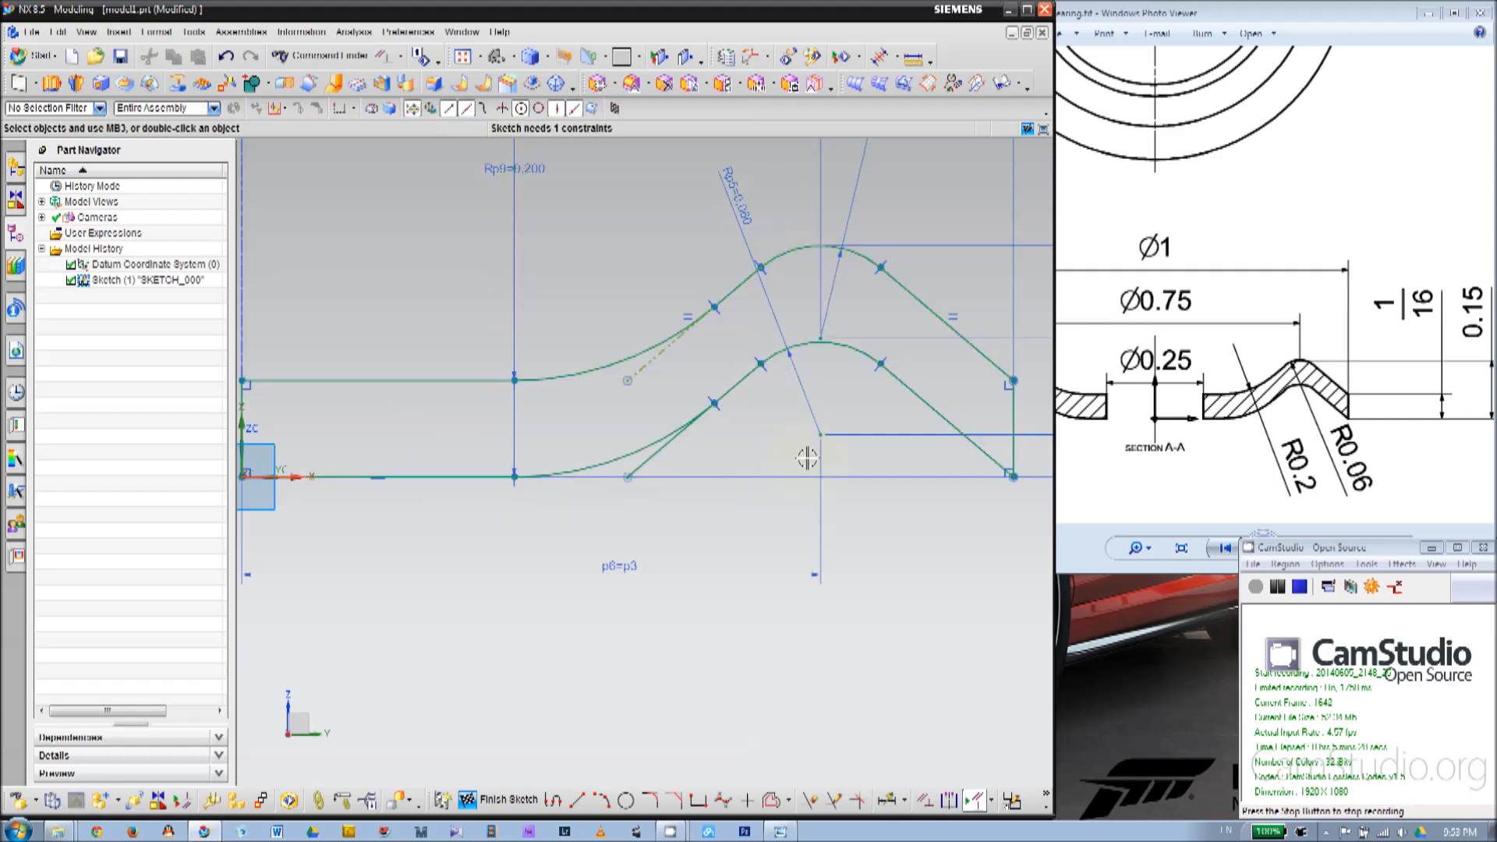
Constrain the inner peak's new inboard line and its outboard sloped line to equal length.
left_click(695, 441)
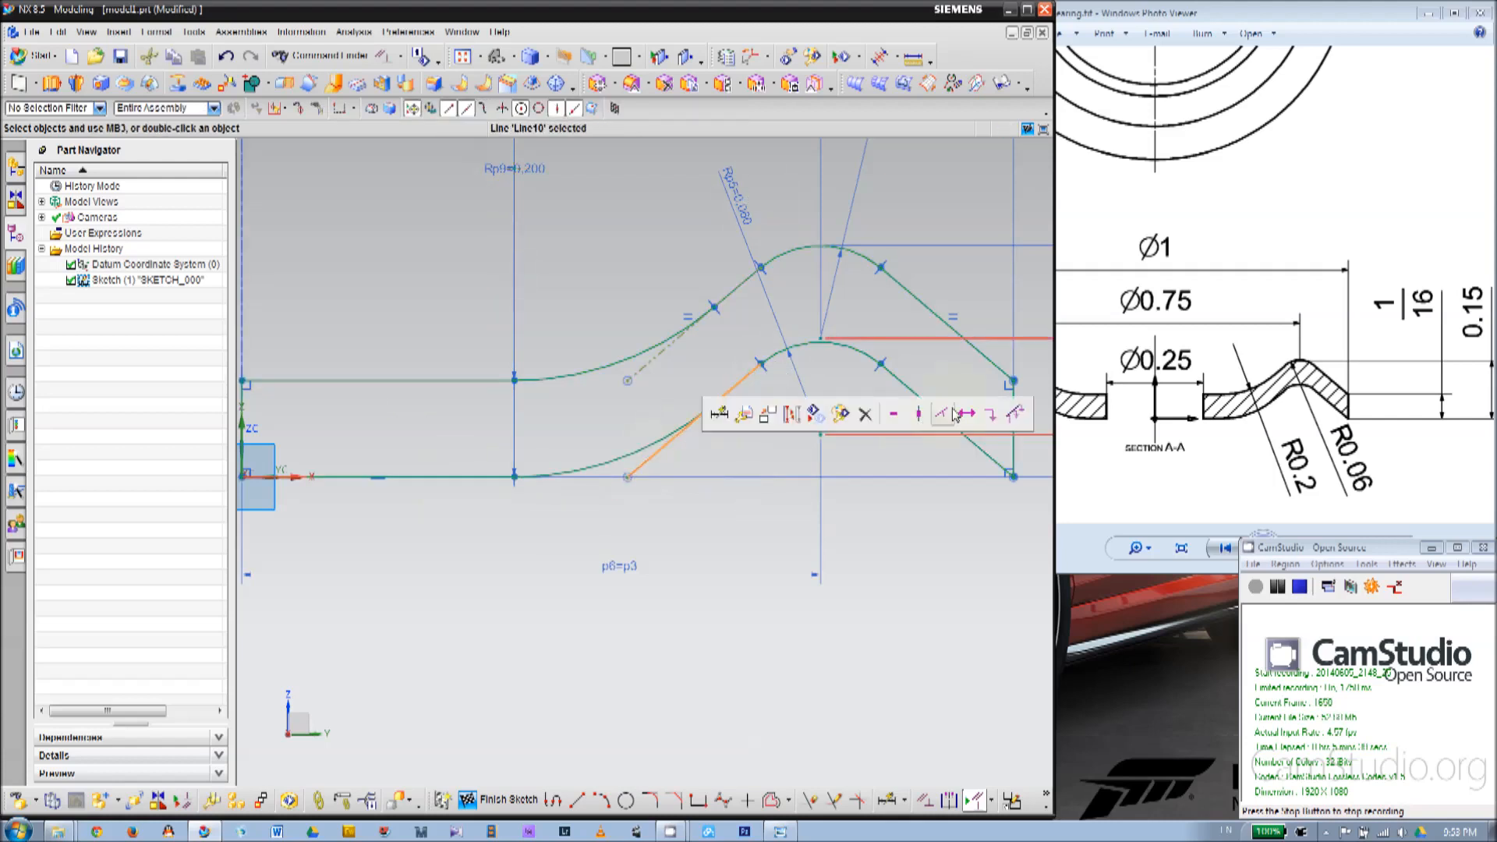
left_click(913, 381)
key("Escape")
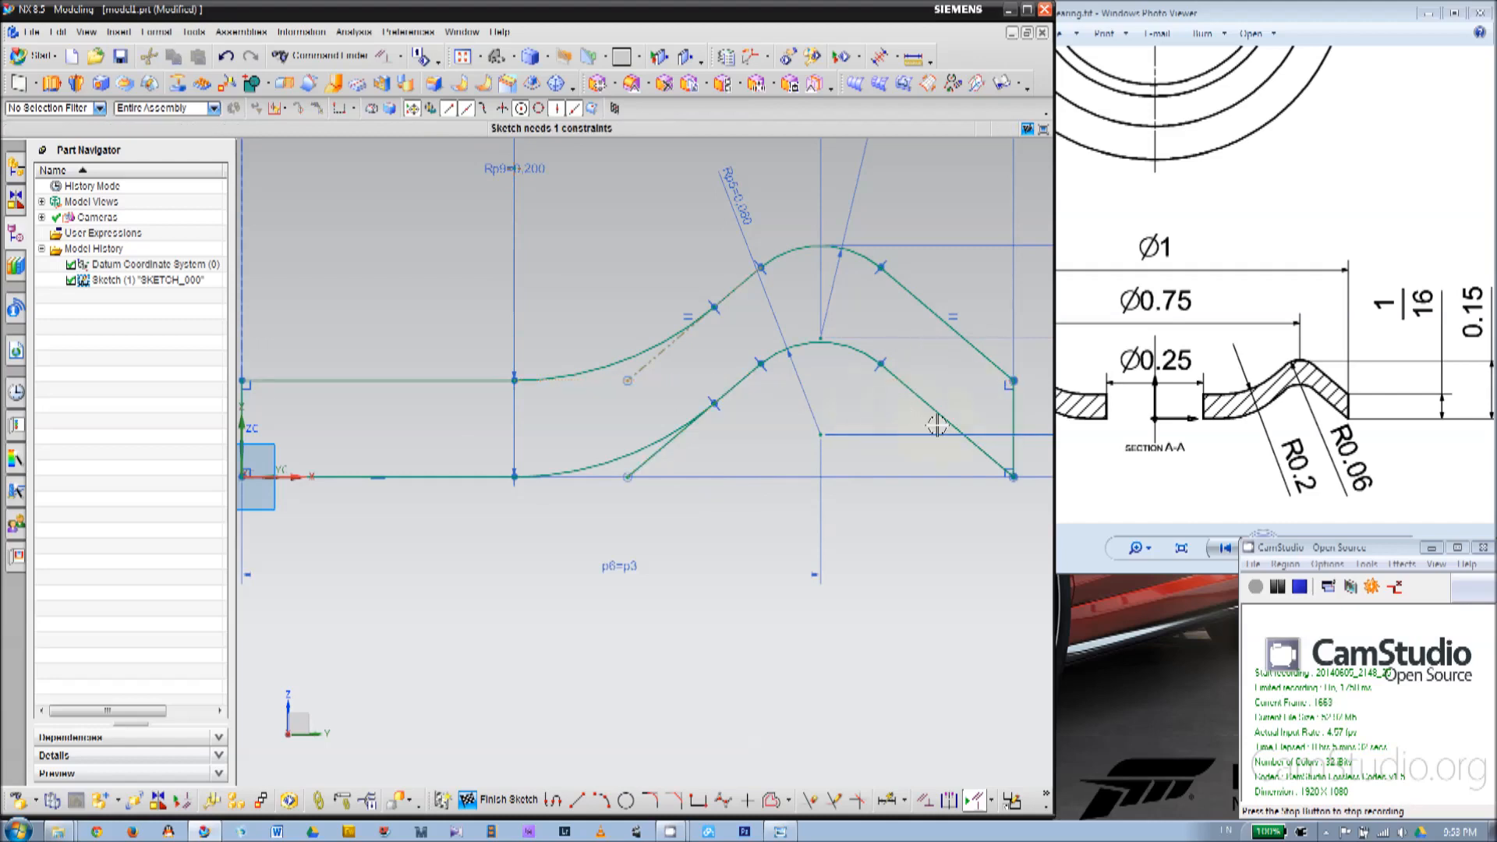
left_click(938, 409)
left_click(670, 446)
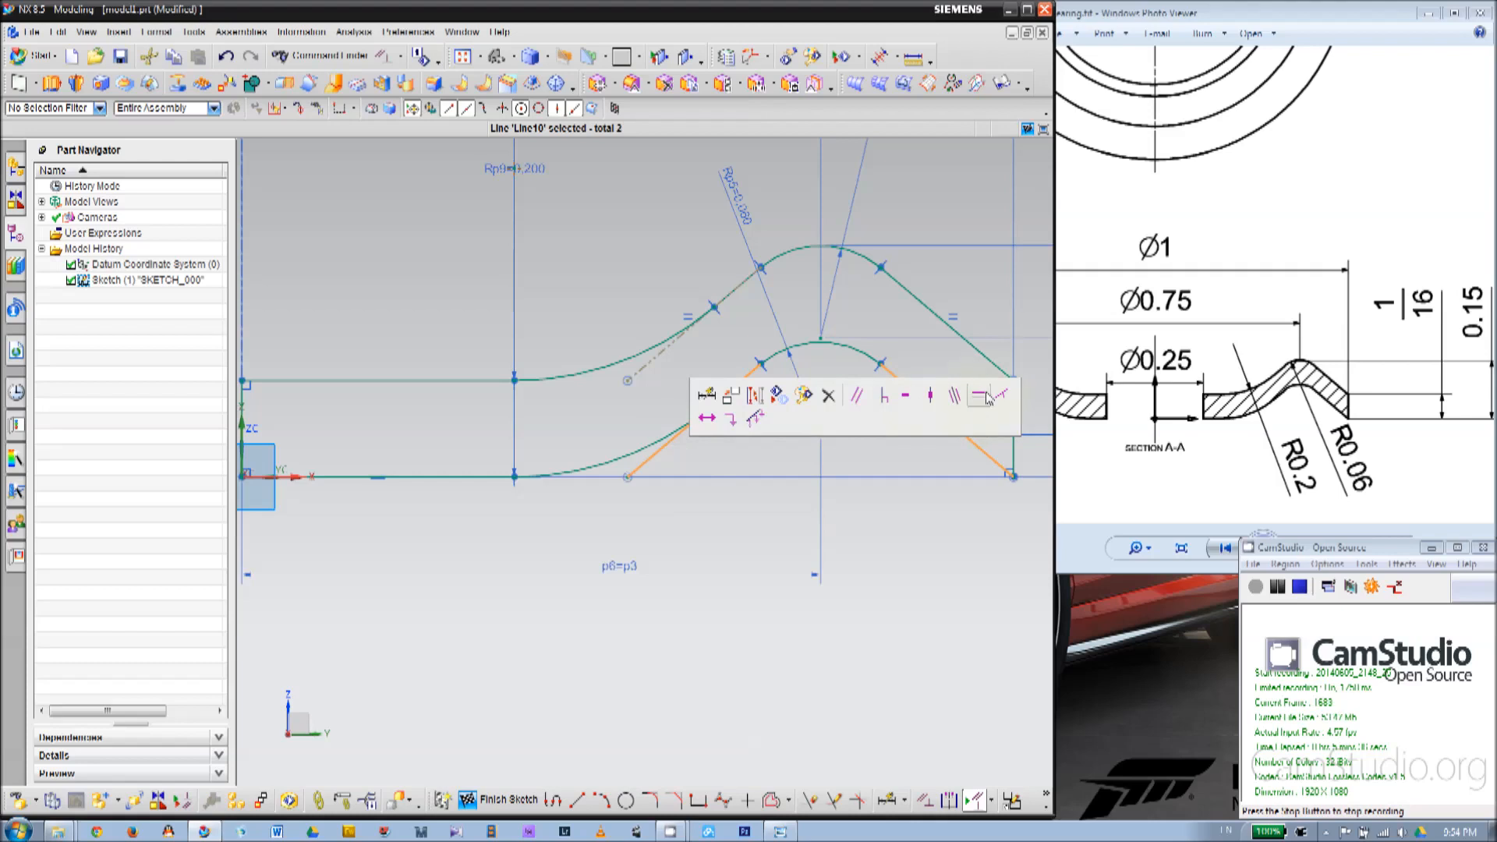
left_click(986, 398)
Convert the inner peak's new inboard line to a reference line.
left_click(654, 457)
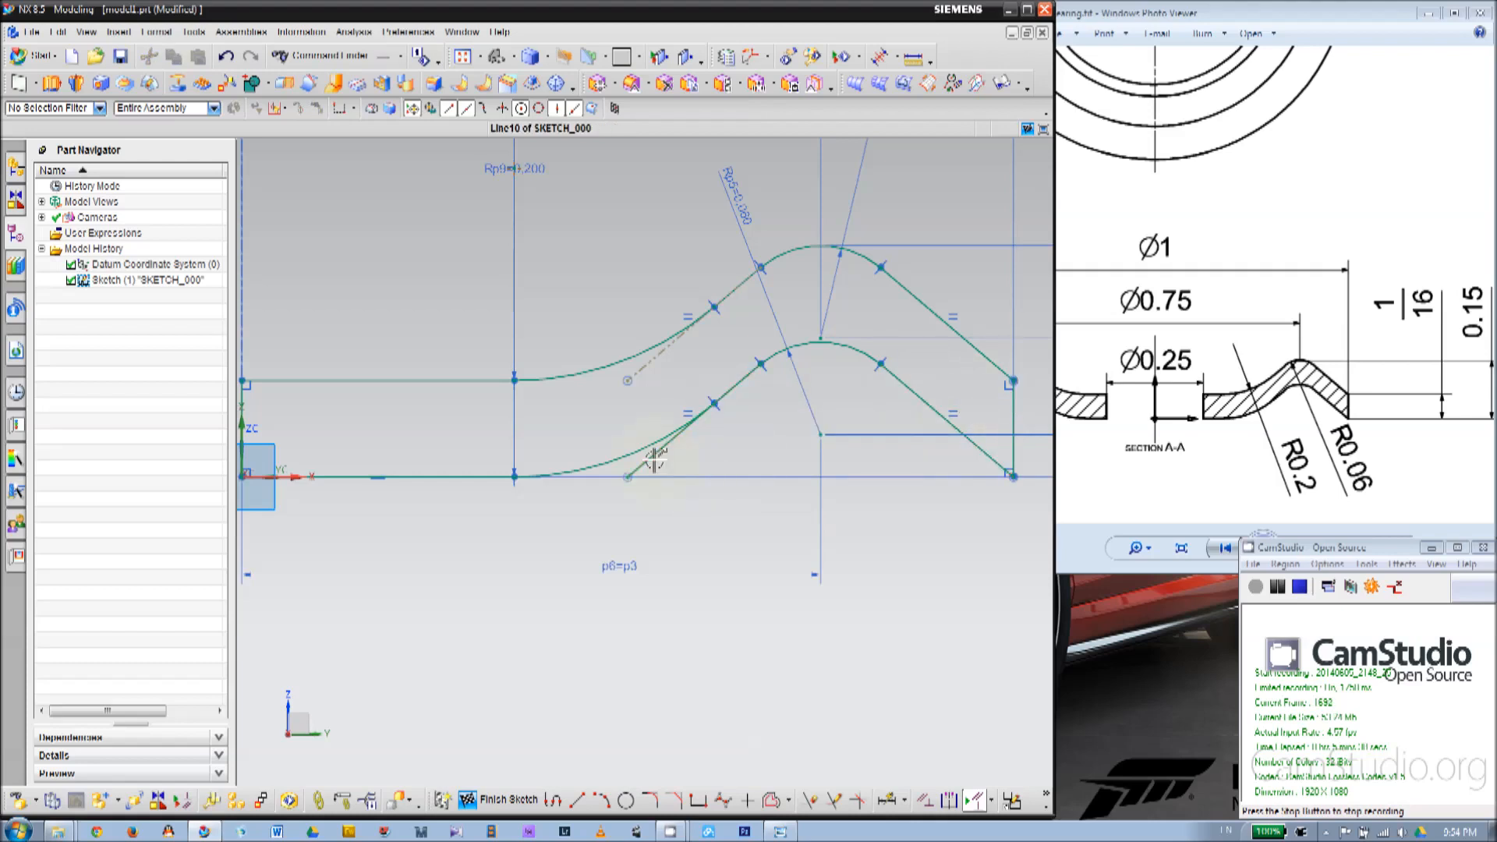
left_click(754, 431)
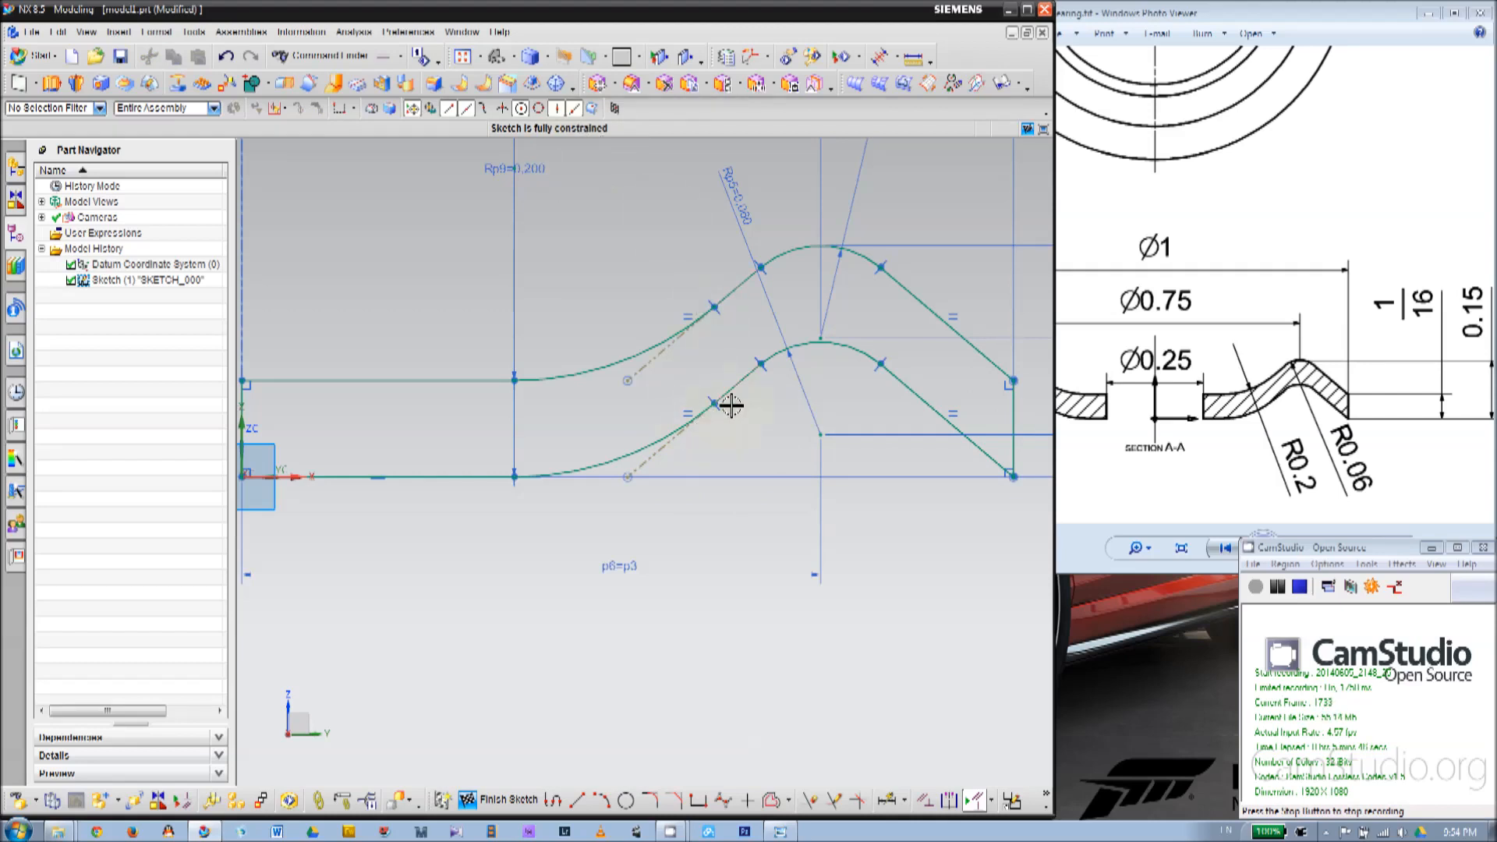
scroll(708, 423, "up", 3)
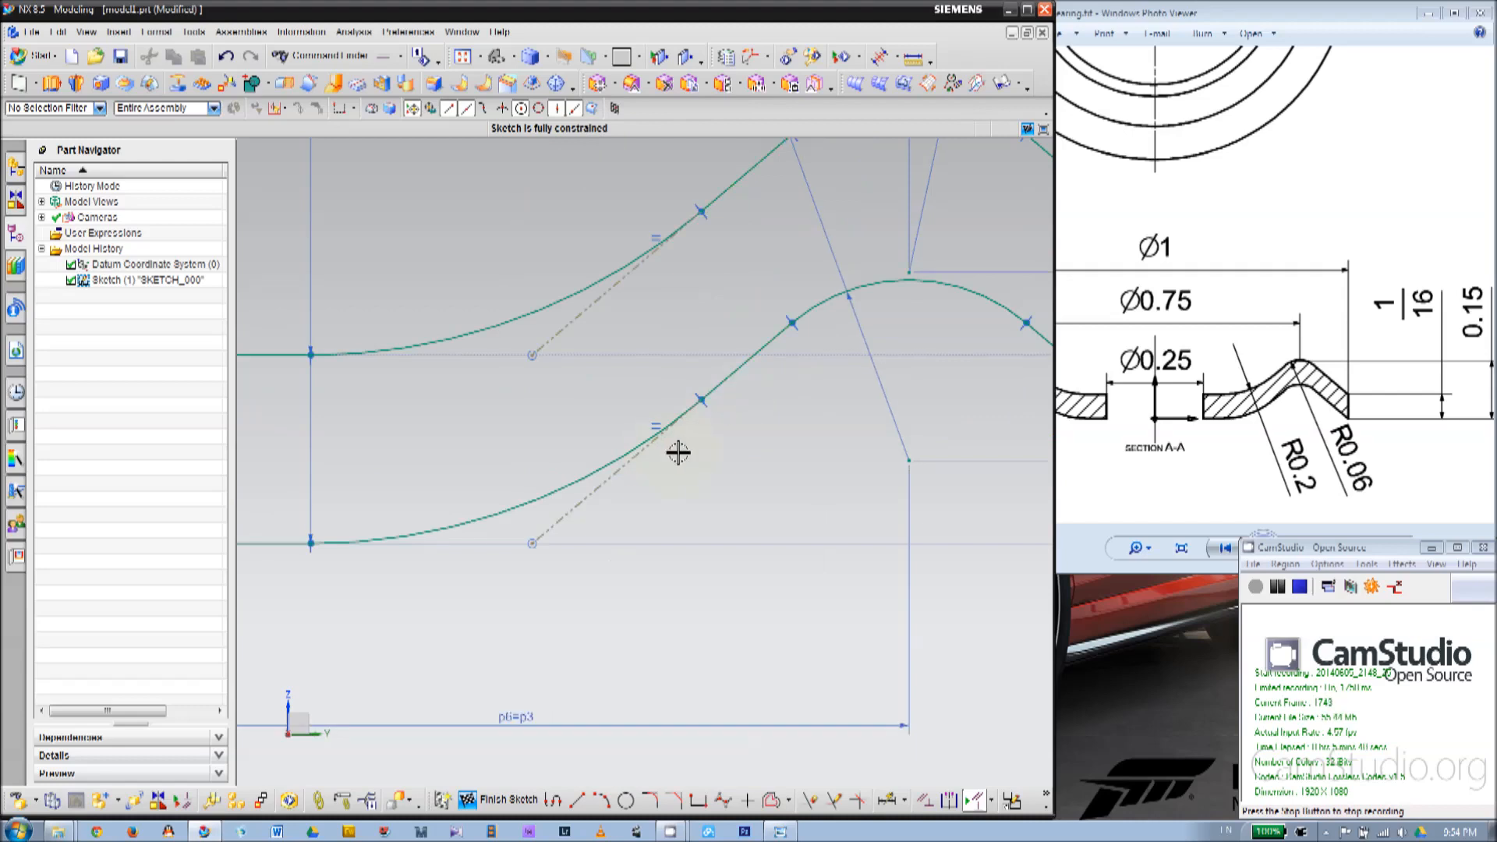
Delete the inner peak's inboard reference line that extends down to the lower flat edge.
scroll(729, 429, "down", 1)
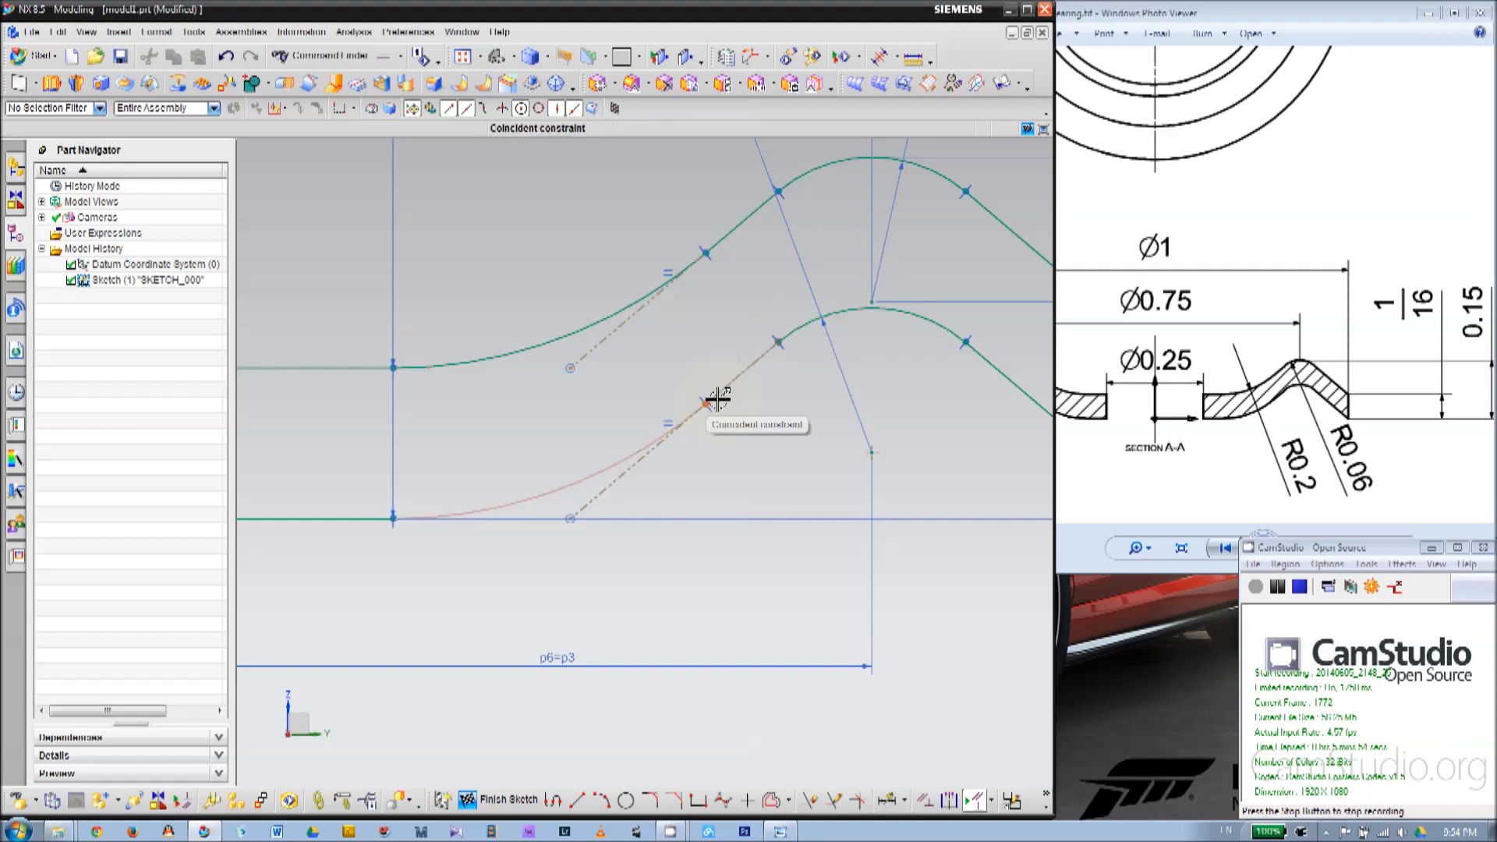
left_click(717, 399)
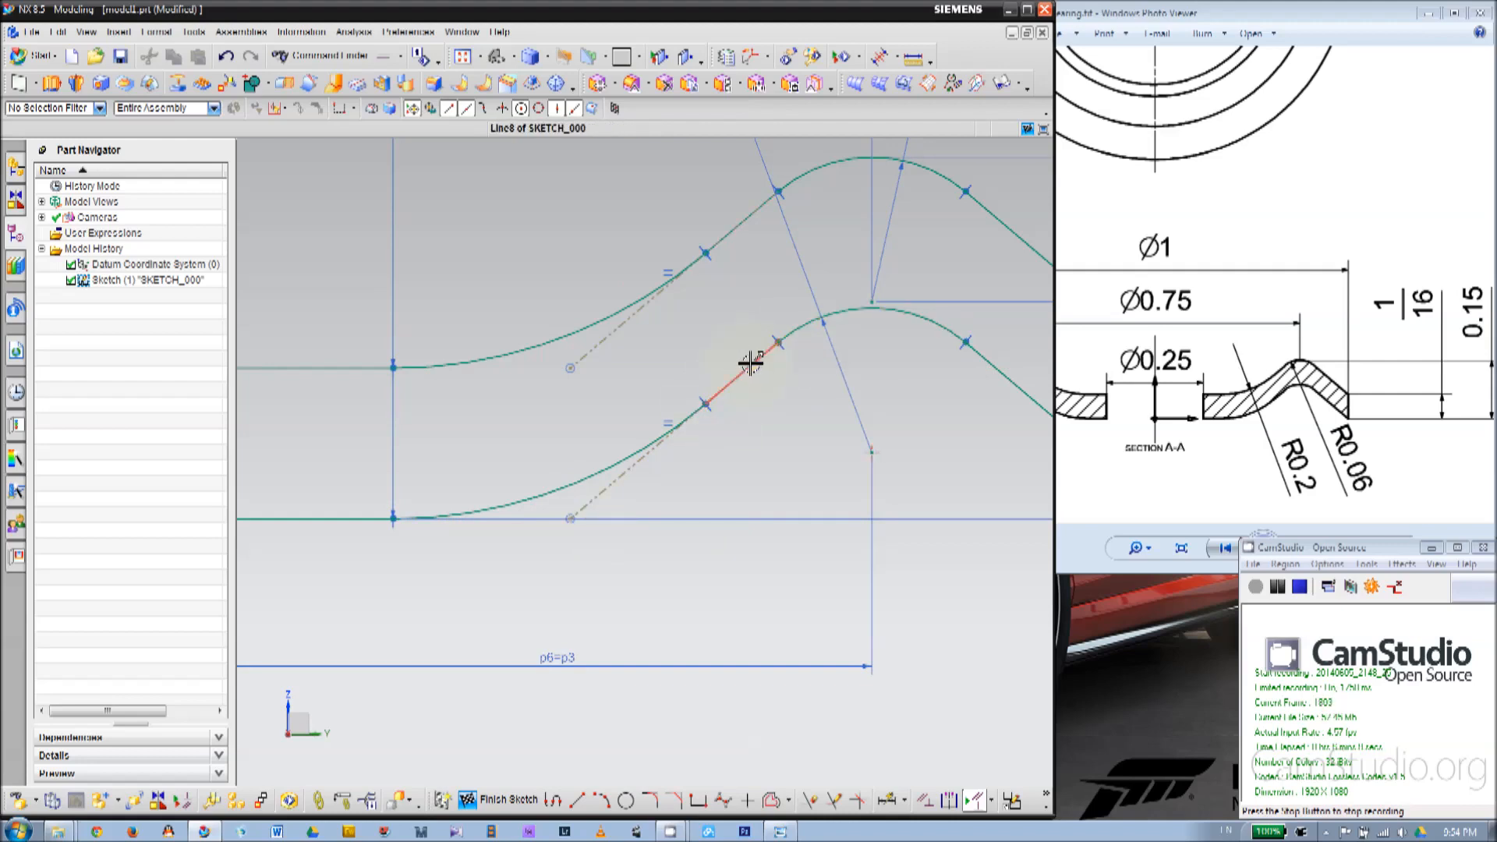
scroll(754, 321, "down", 2)
scroll(742, 357, "up", 2)
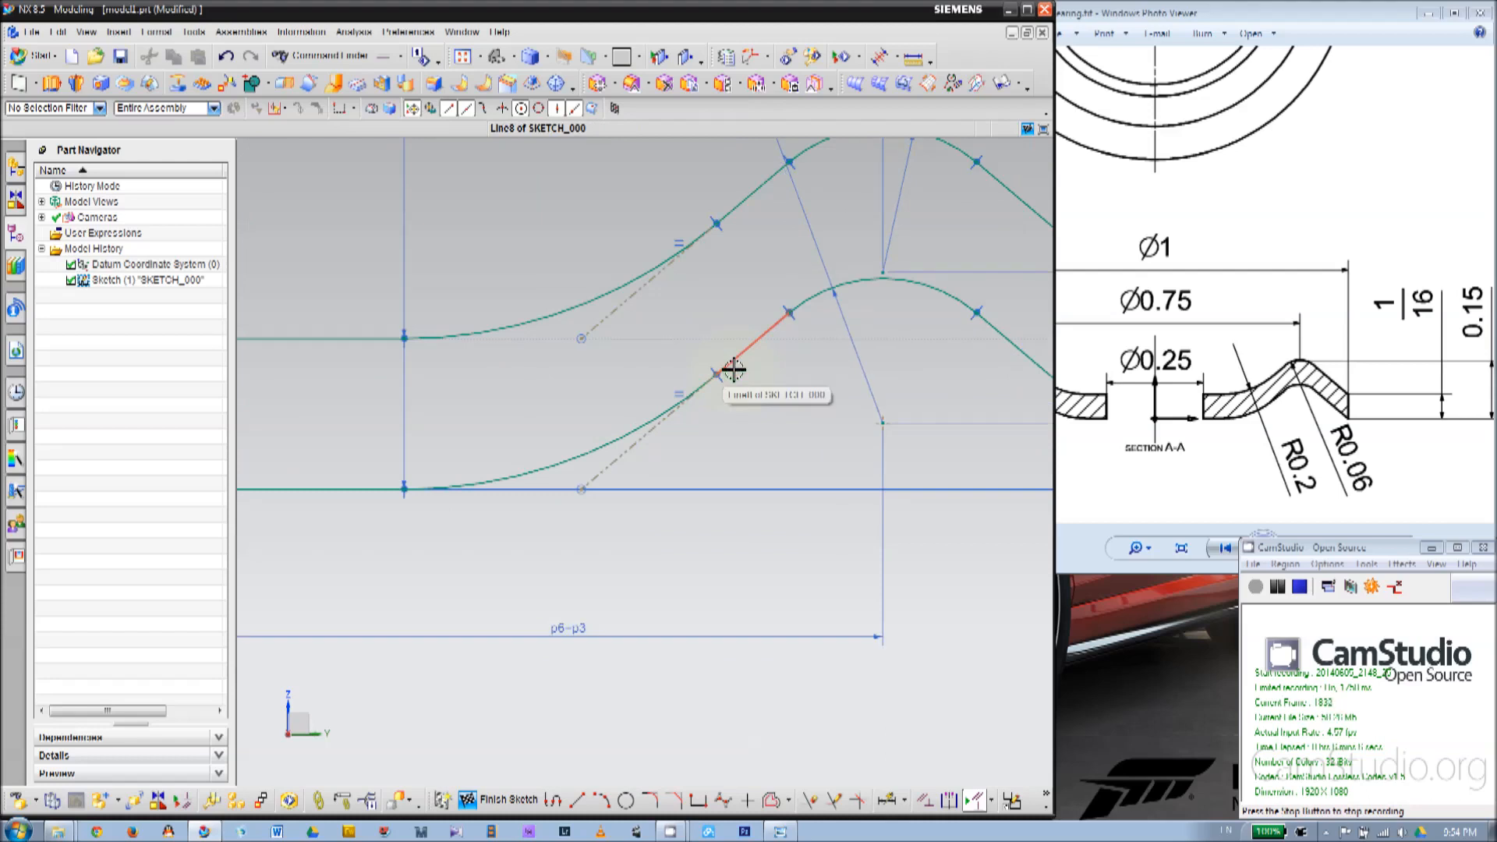
scroll(760, 345, "down", 2)
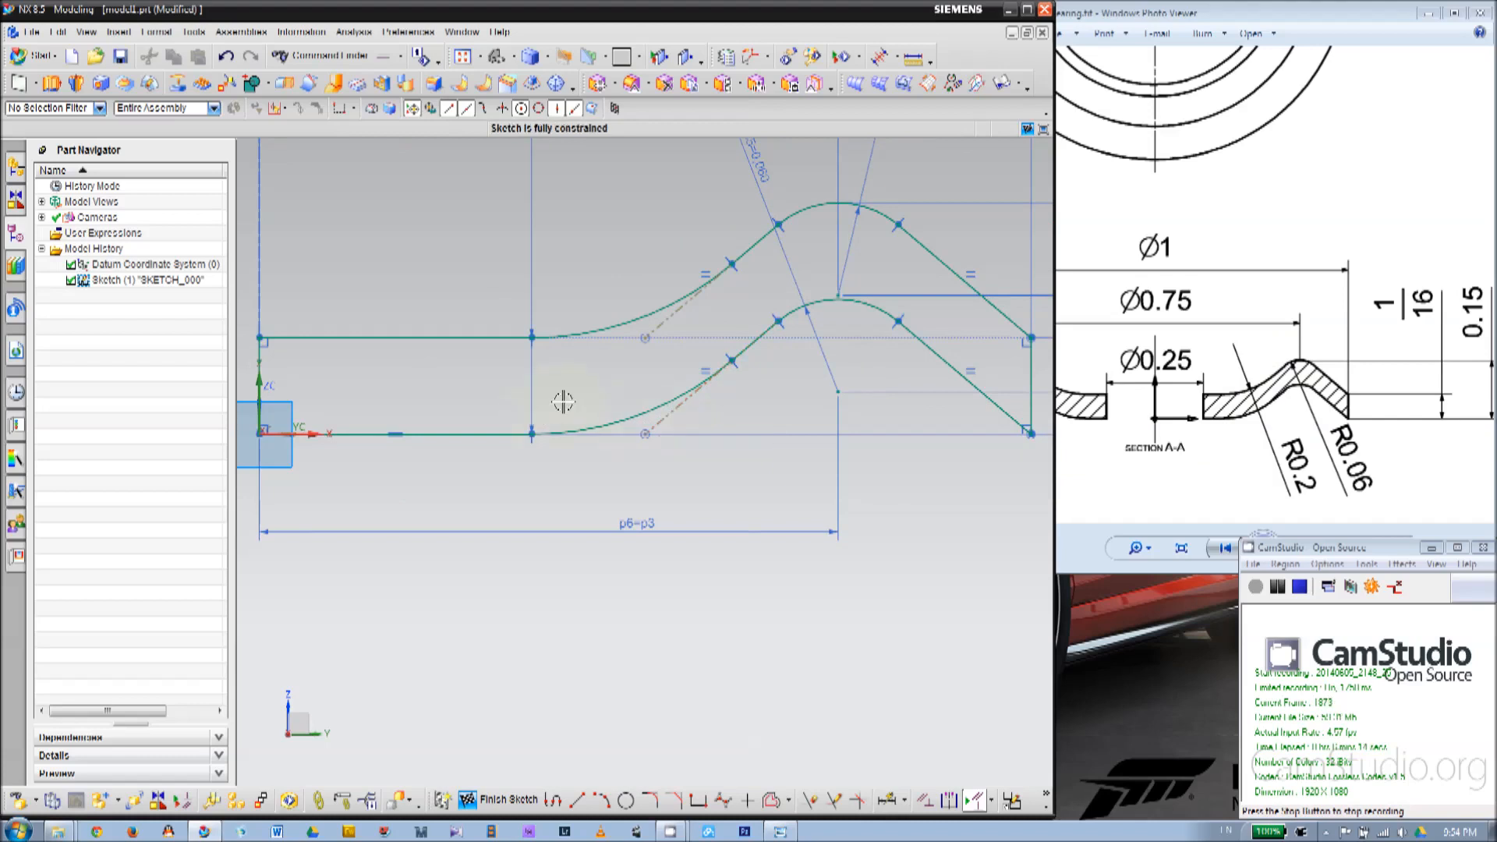
scroll(654, 401, "up", 1)
left_click(693, 418)
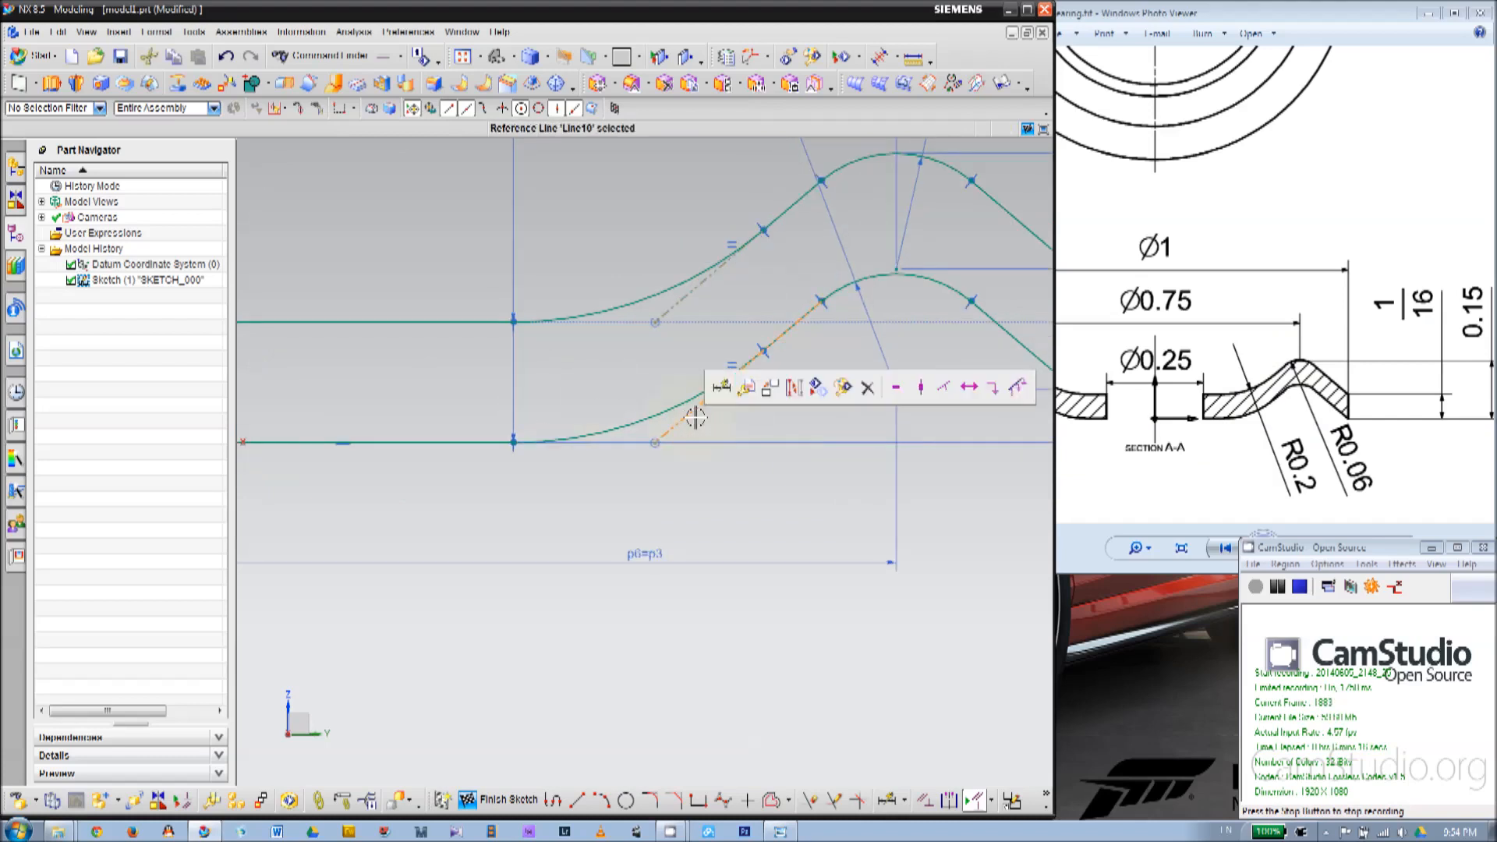
left_click(868, 388)
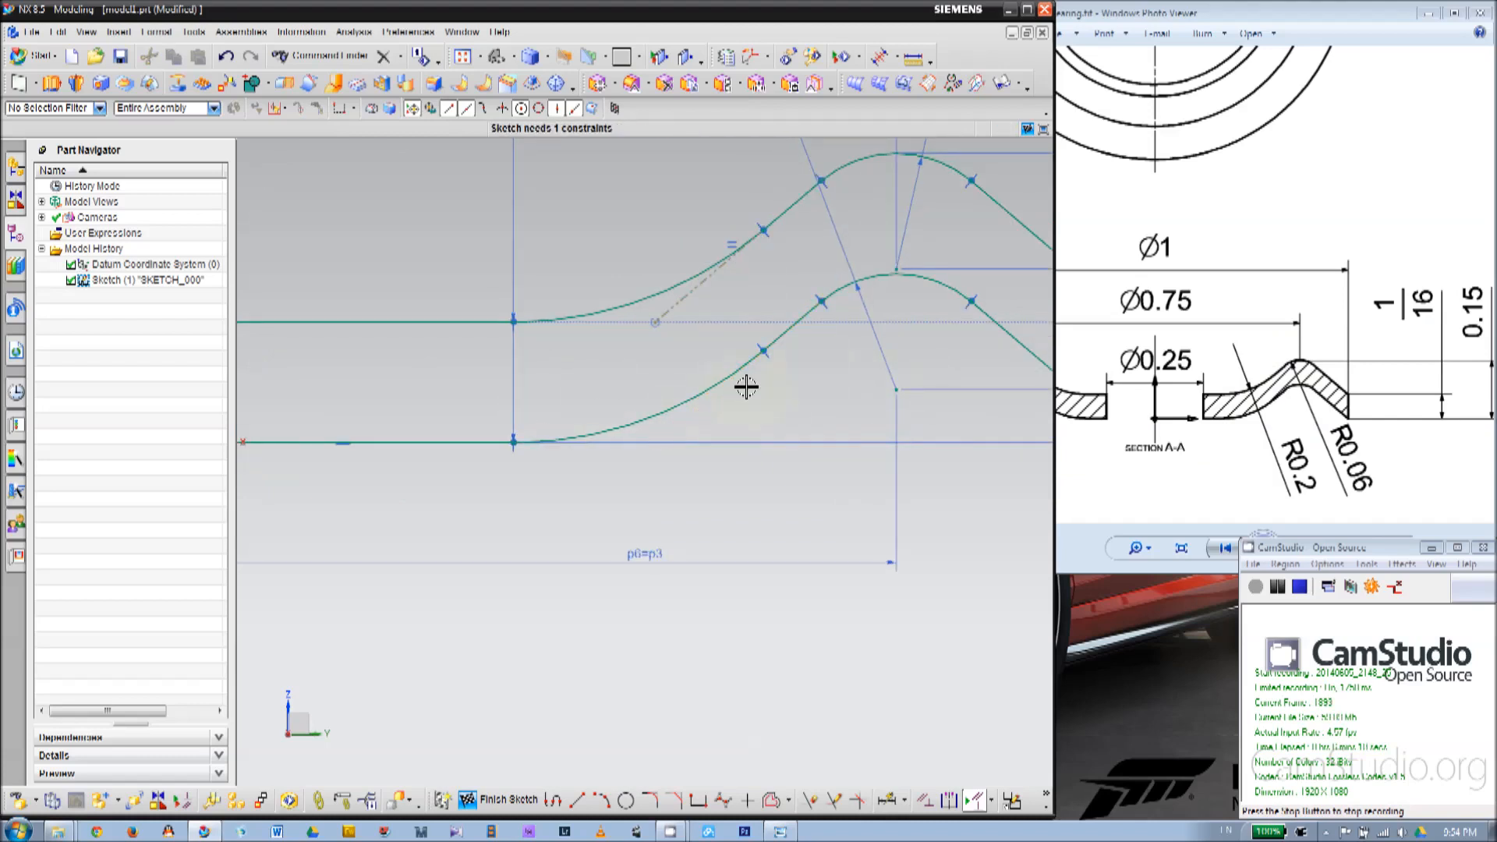
Delete the large arc joining the lower flat edge to the inner peak's inboard slope.
left_click(708, 389)
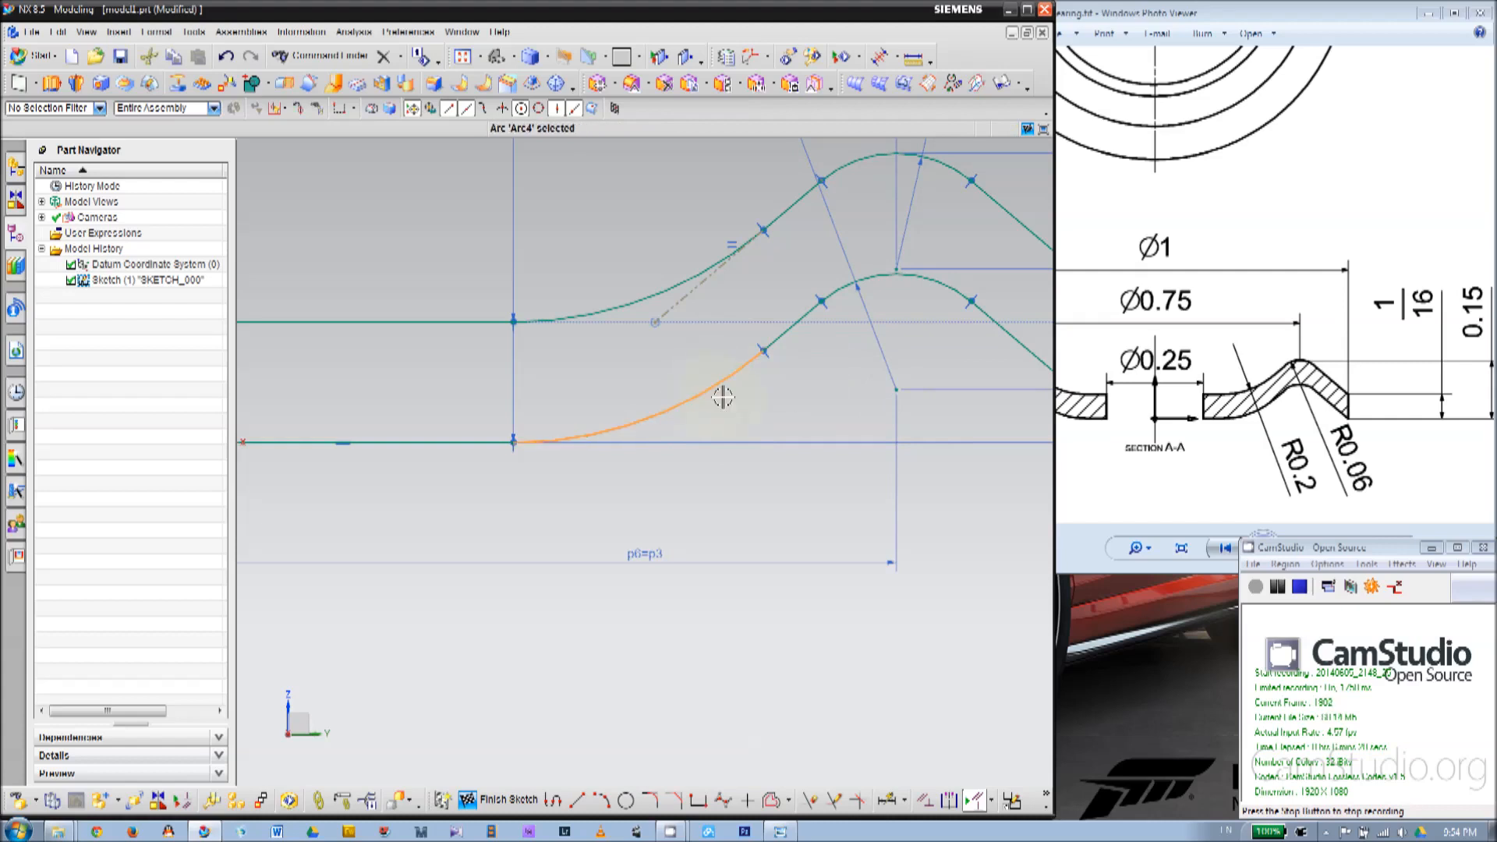
left_click(884, 367)
scroll(758, 409, "down", 1)
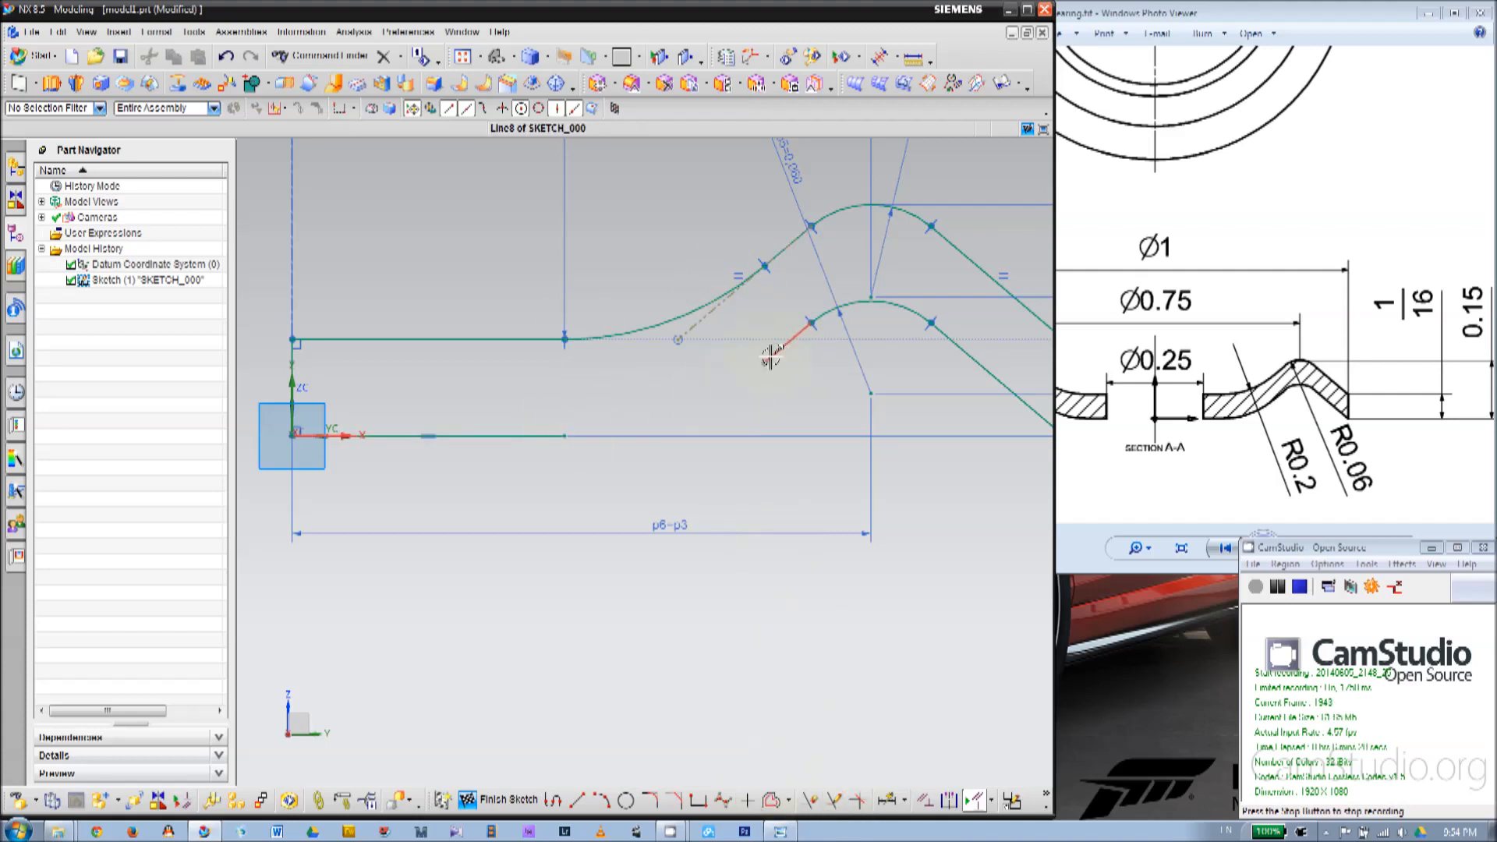
Make a corner between the lower flat edge and the inner peak's inboard sloped line.
left_click(858, 801)
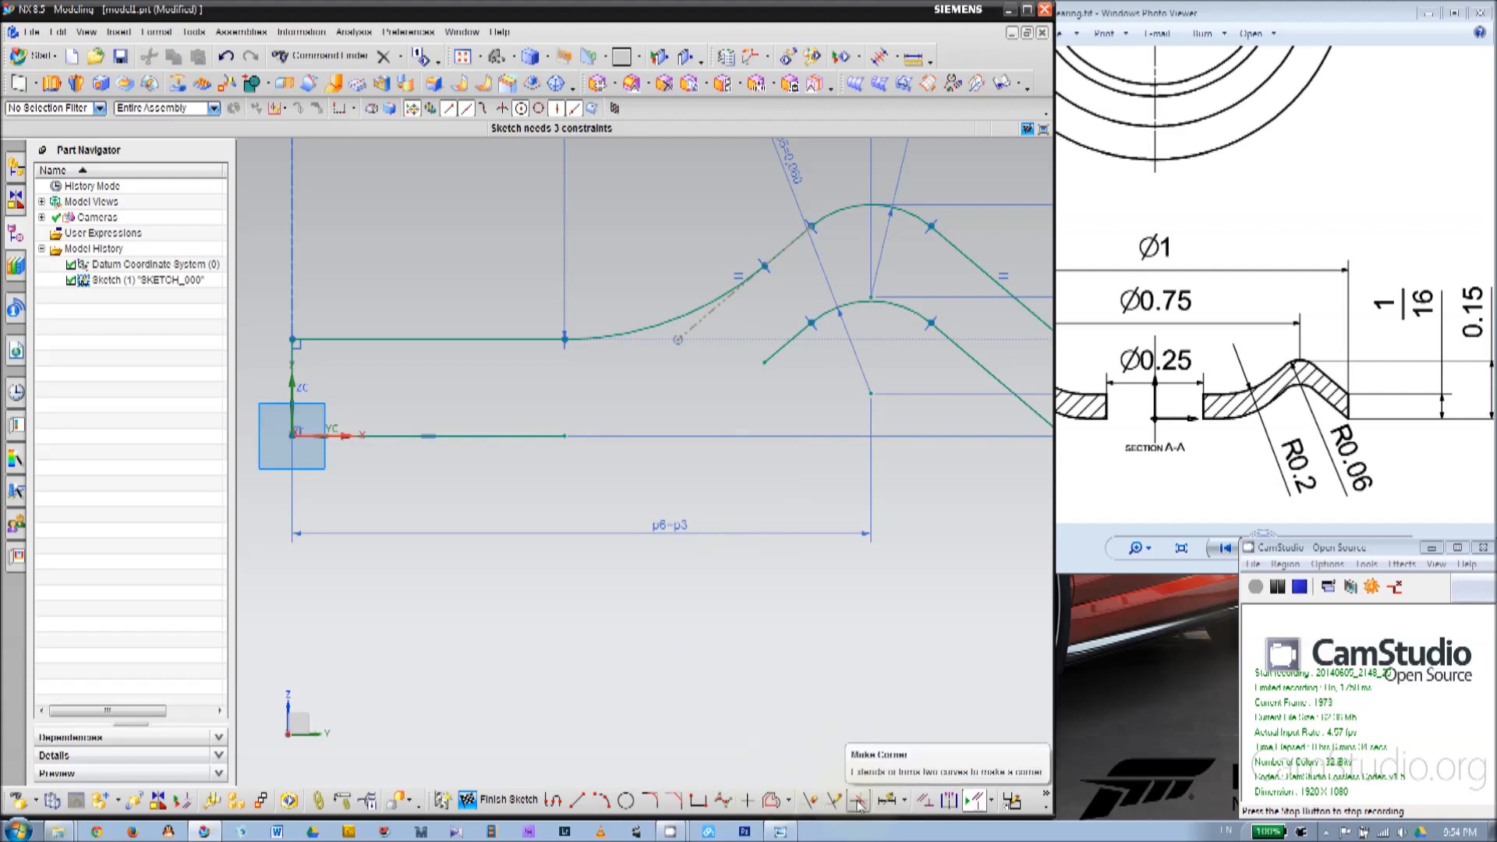
left_click(544, 436)
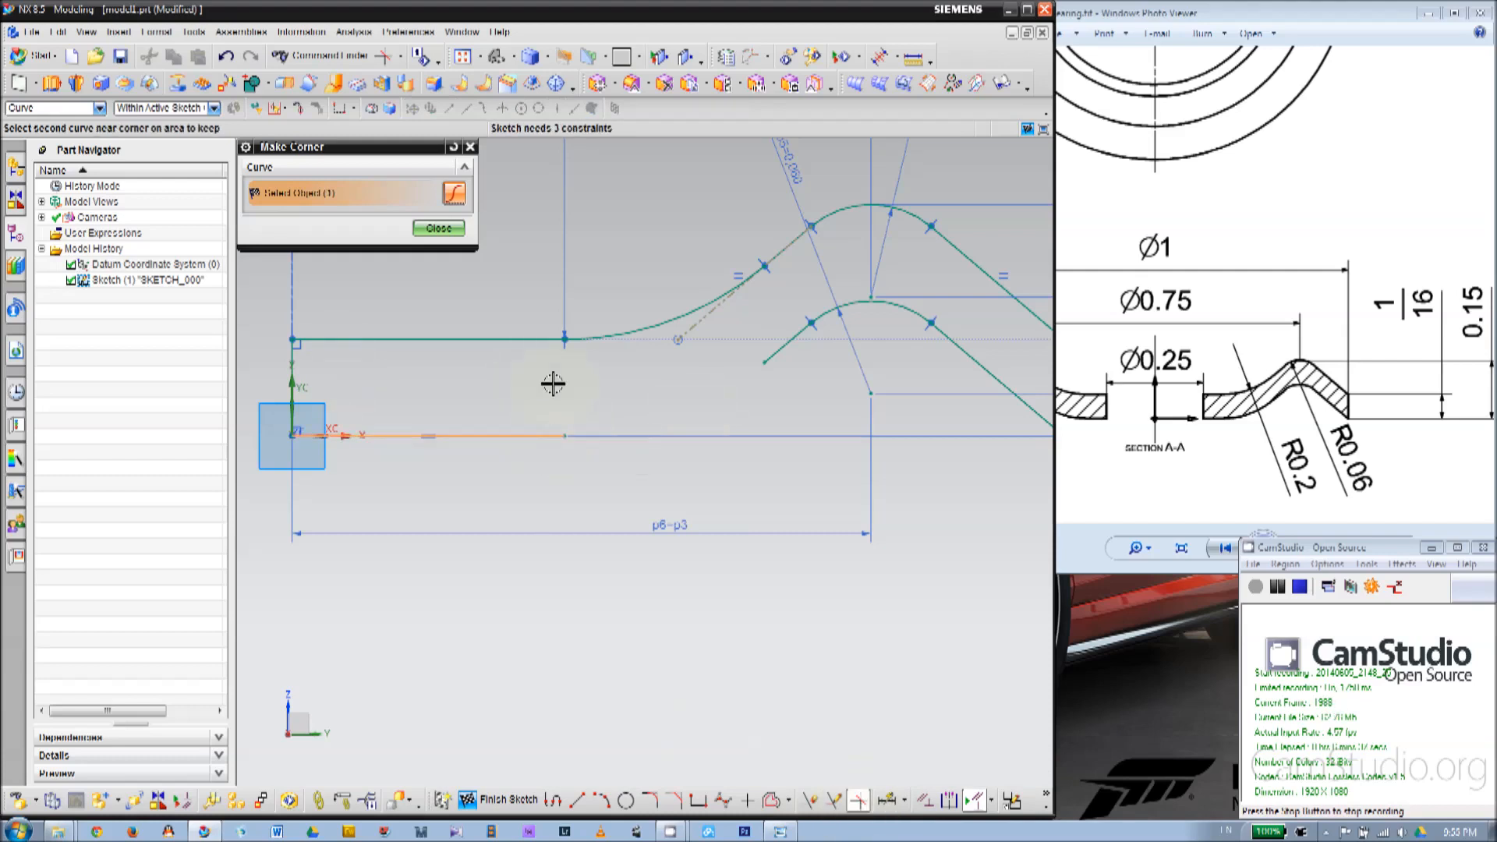
left_click(776, 358)
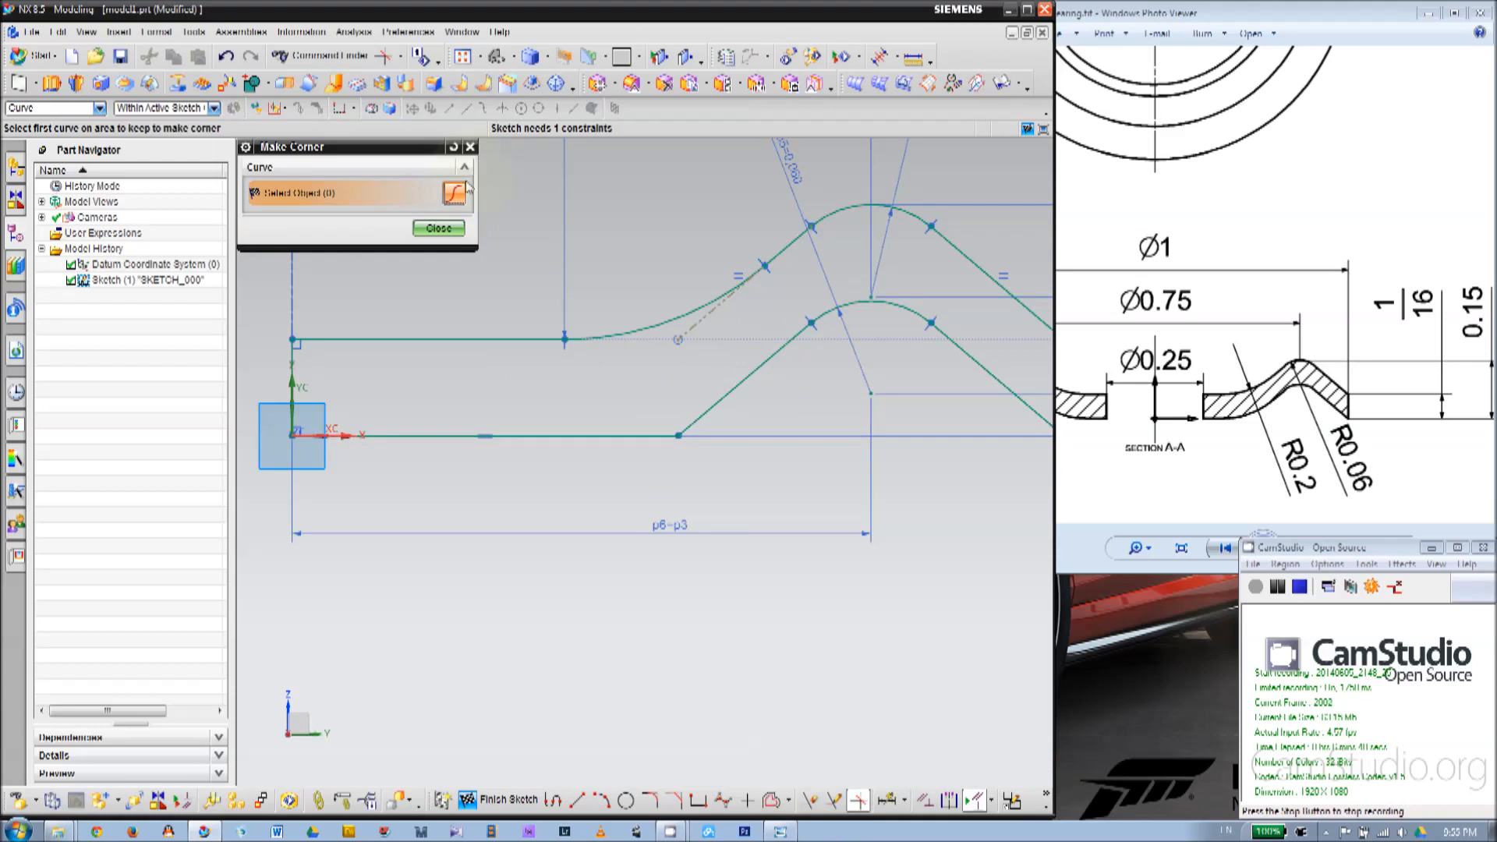
left_click(469, 147)
Constrain the inner peak's inboard and outboard sloped lines to equal length.
scroll(611, 434, "down", 1)
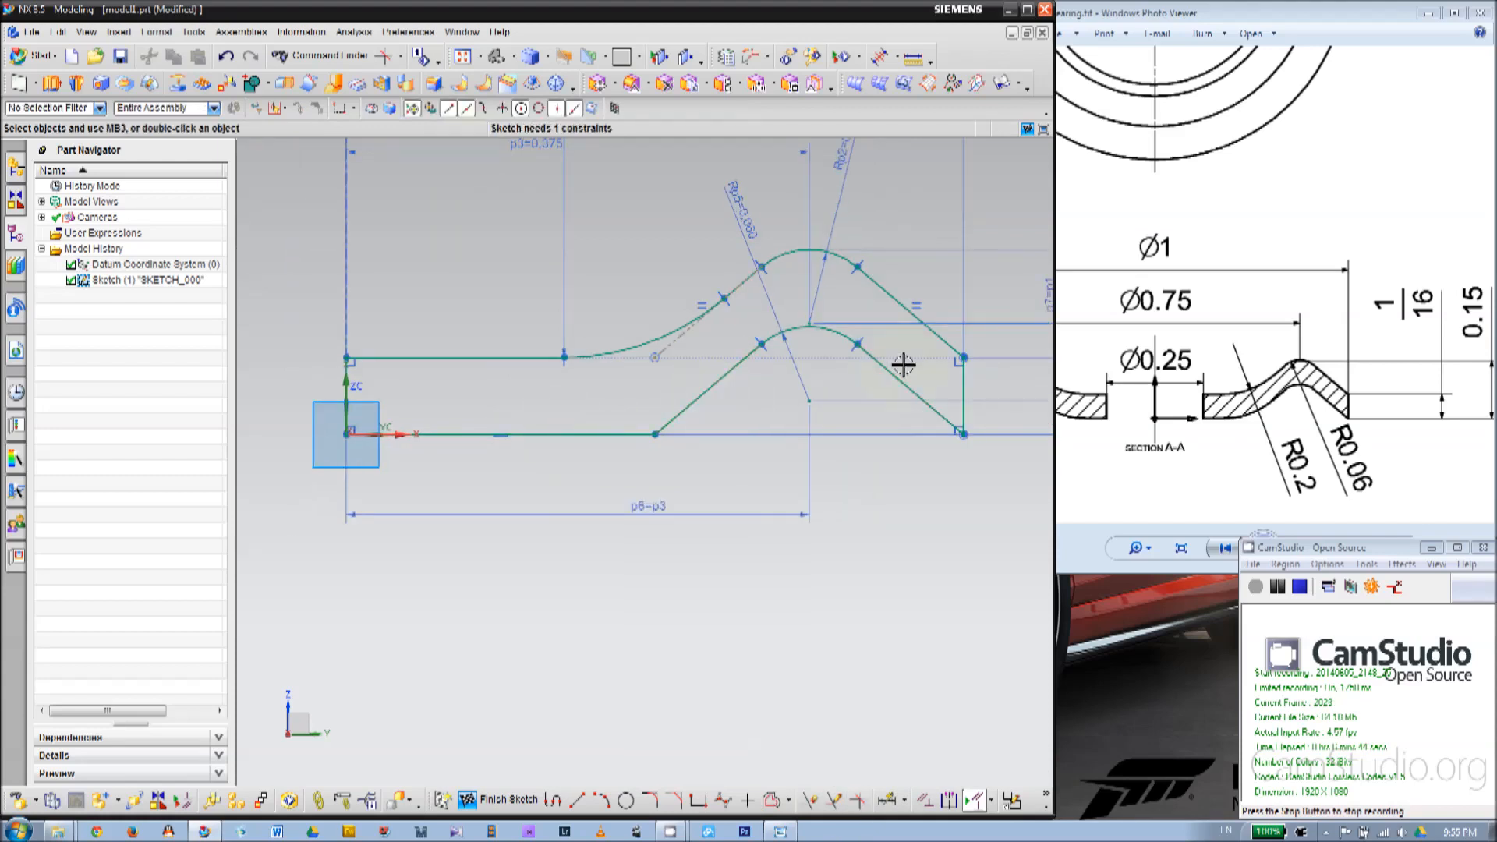
left_click(699, 399)
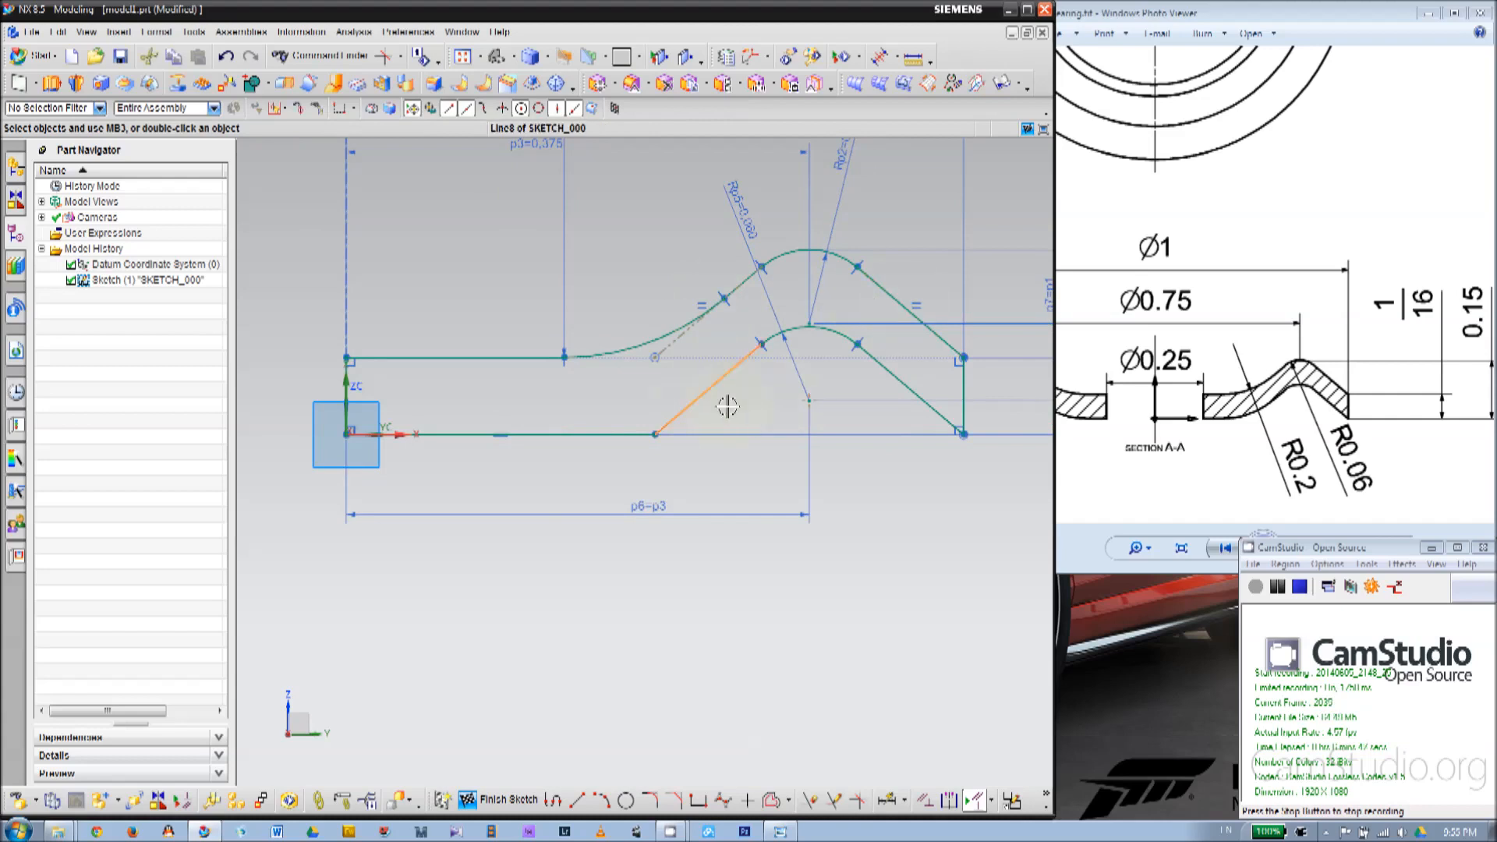
left_click(897, 370, "ctrl")
left_click(1195, 320)
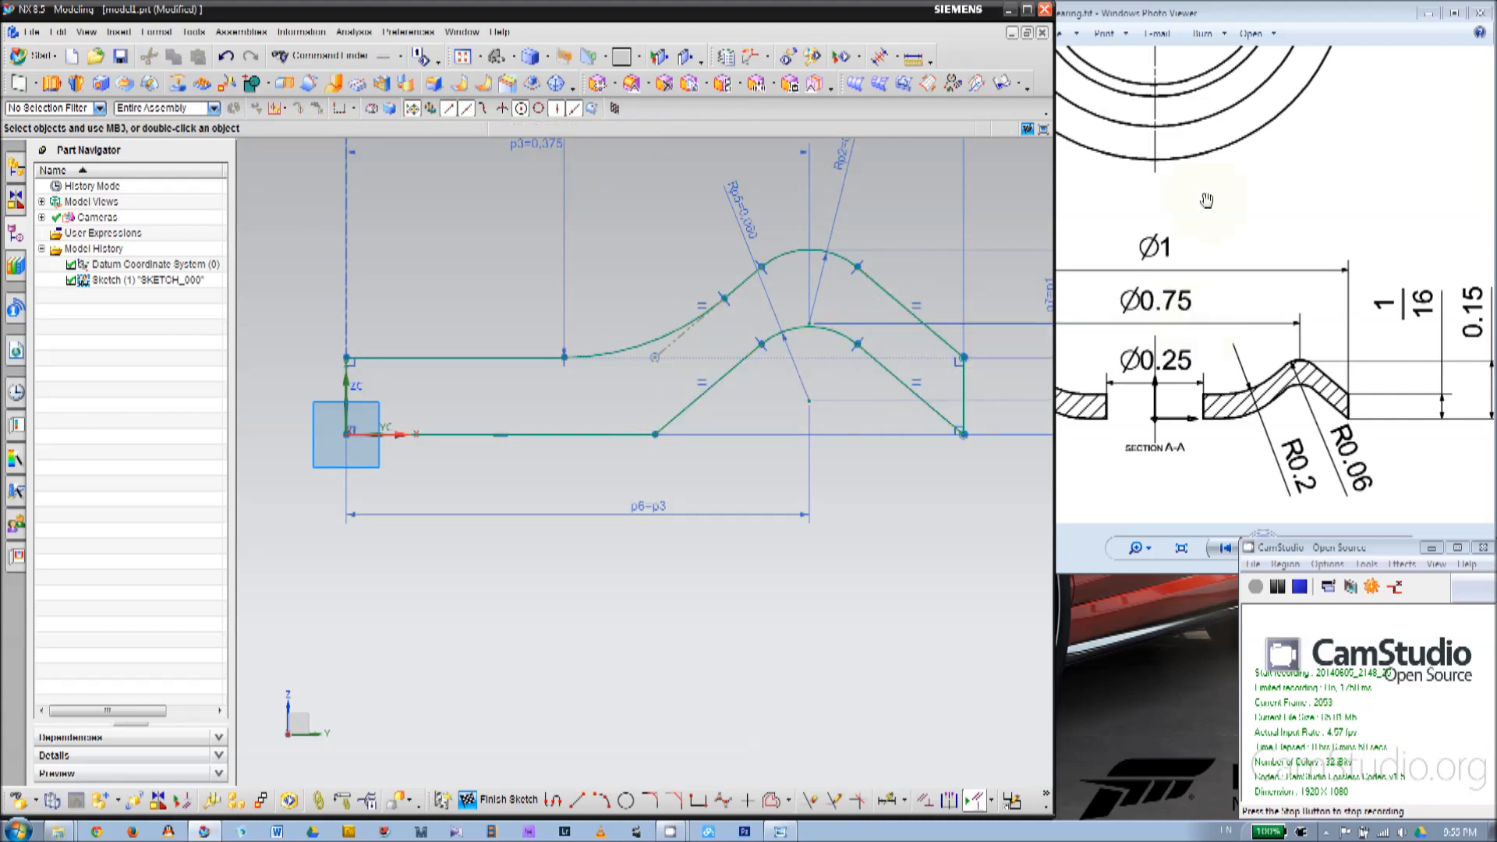
Draw a vertical line from the upper flat edge down to the lower flat edge, between the origin and the upper arc.
scroll(761, 391, "down", 2)
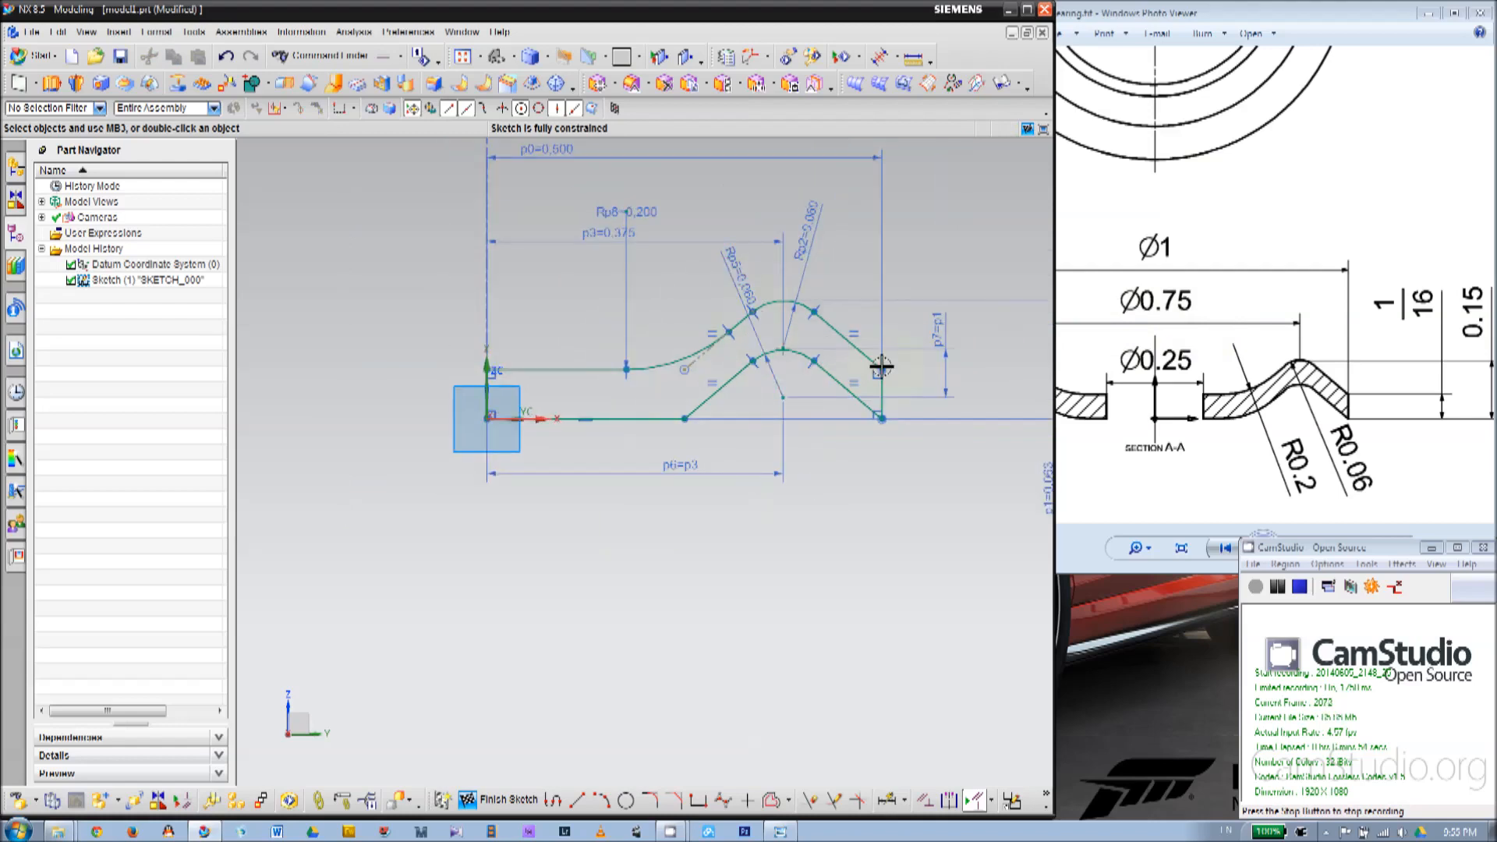
scroll(684, 374, "up", 2)
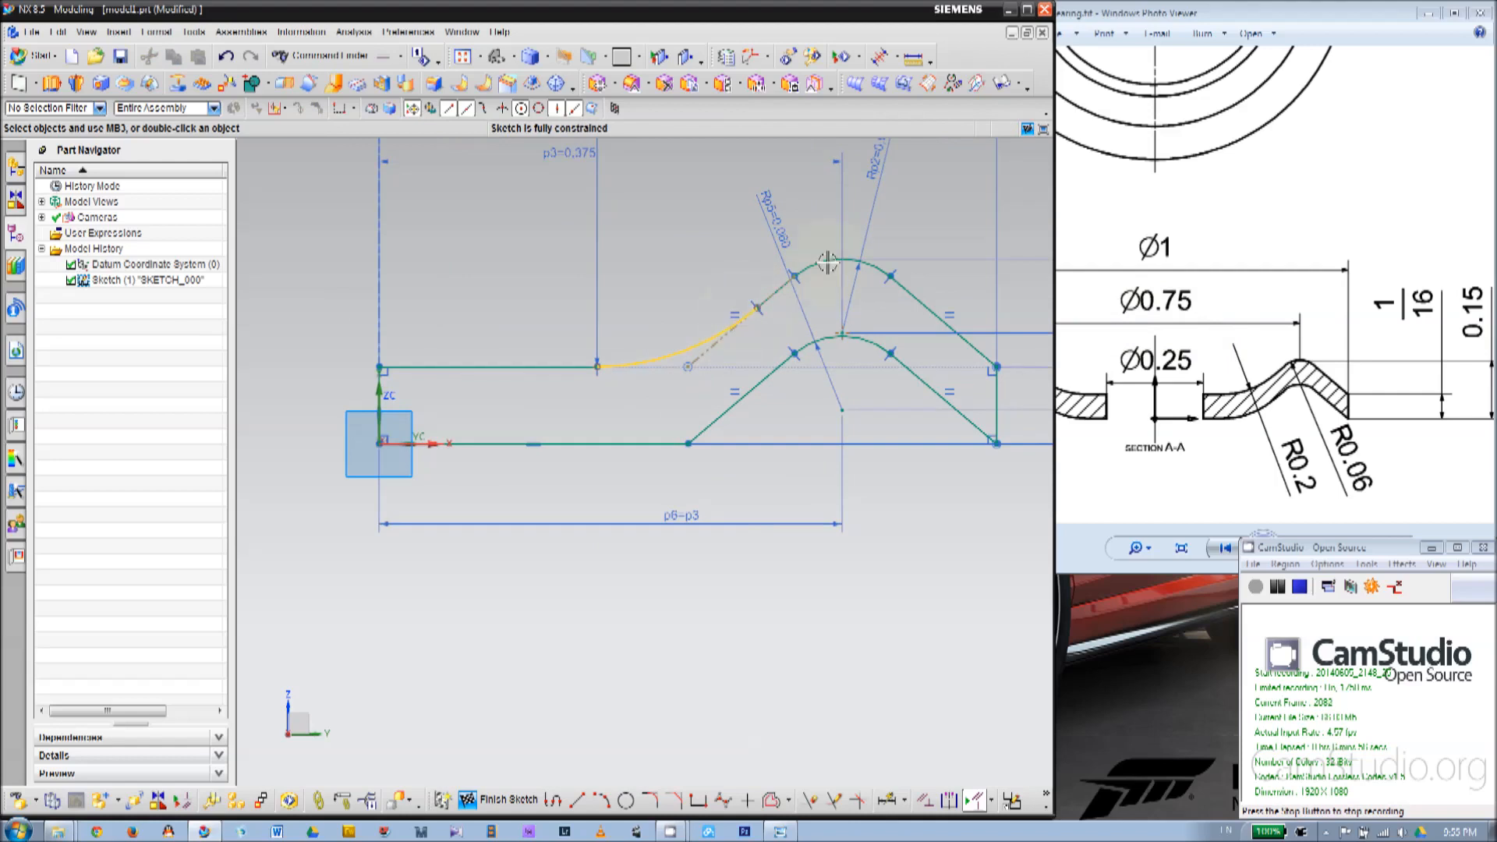
scroll(779, 316, "down", 1)
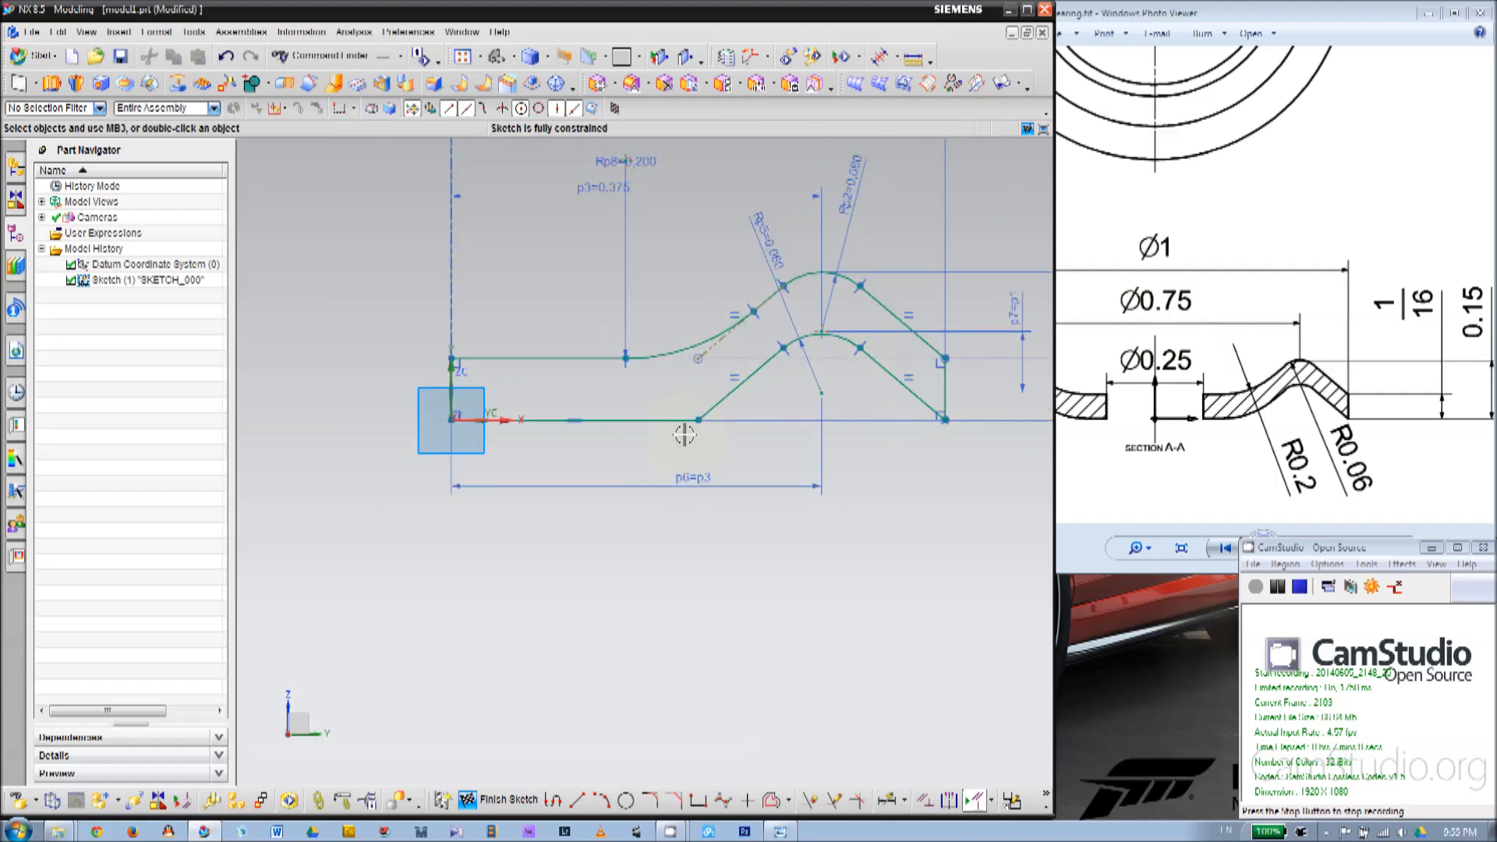
scroll(718, 408, "down", 2)
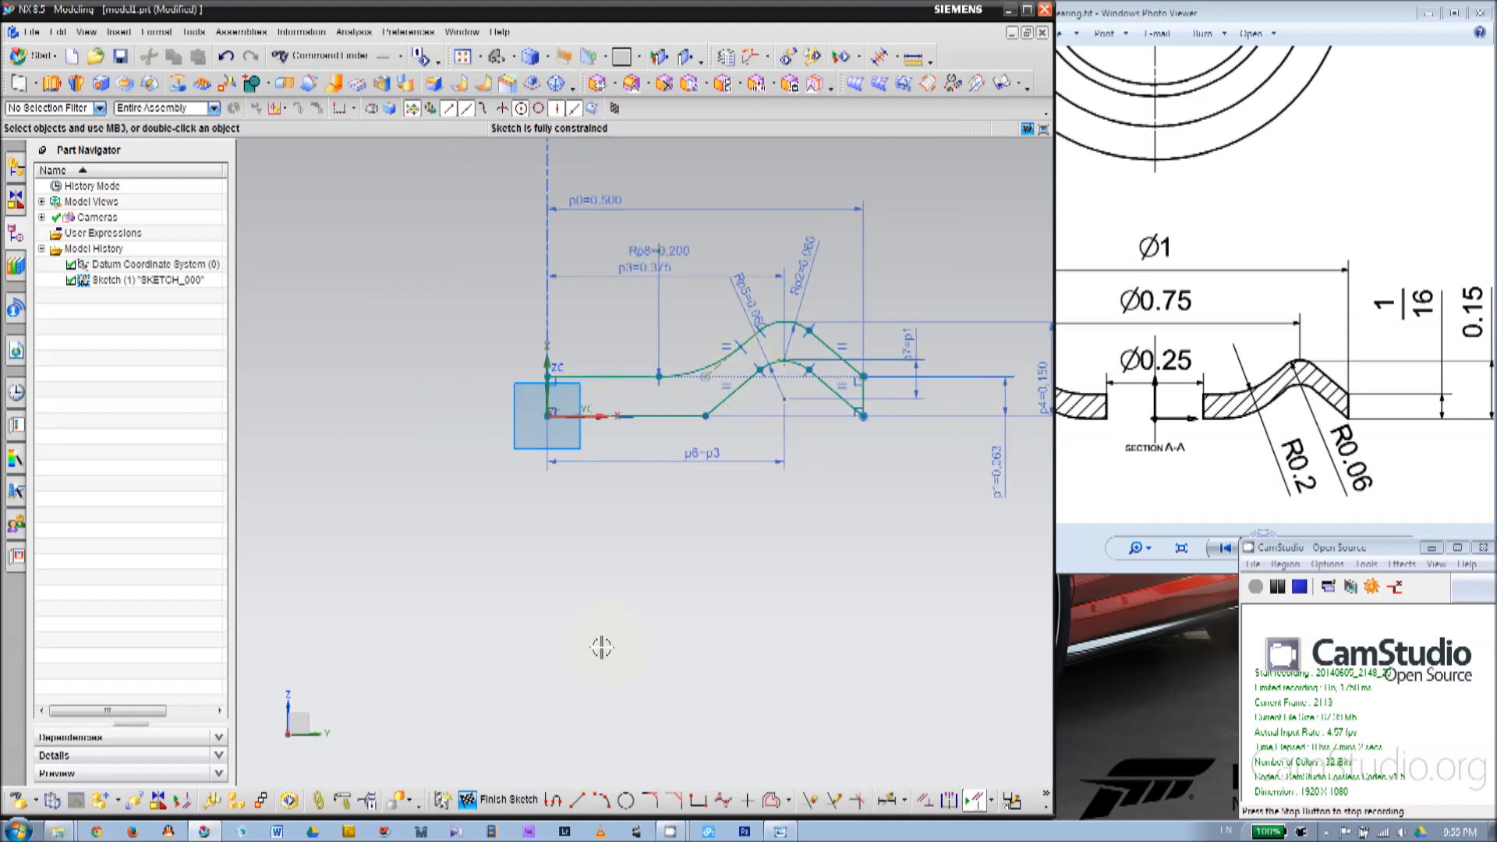
scroll(671, 632, "up", 2)
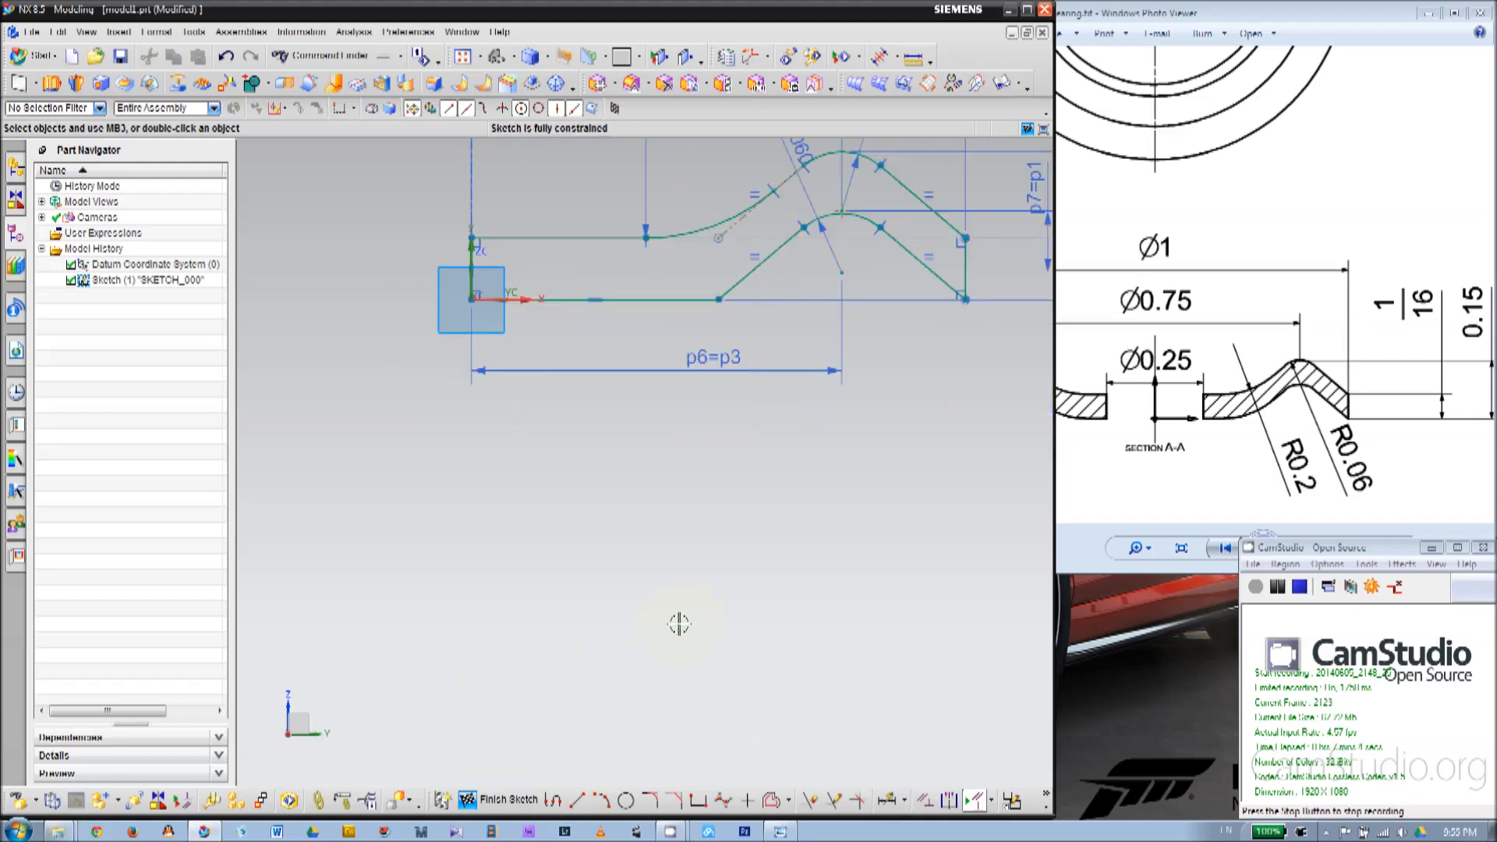
scroll(682, 647, "down", 2)
left_click(577, 801)
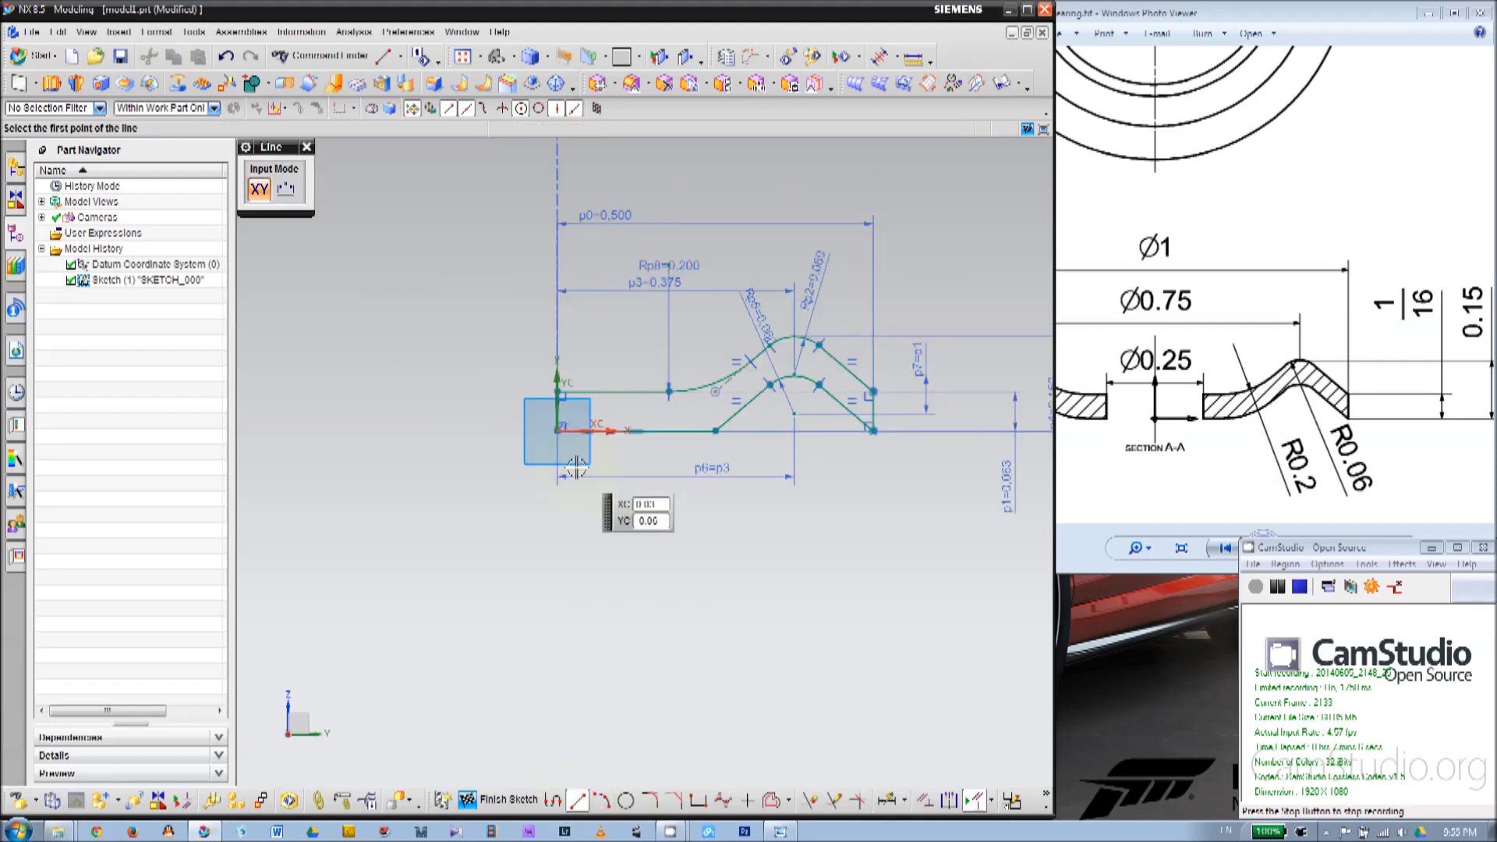
scroll(577, 468, "up", 3)
left_click(666, 320)
left_click(667, 396)
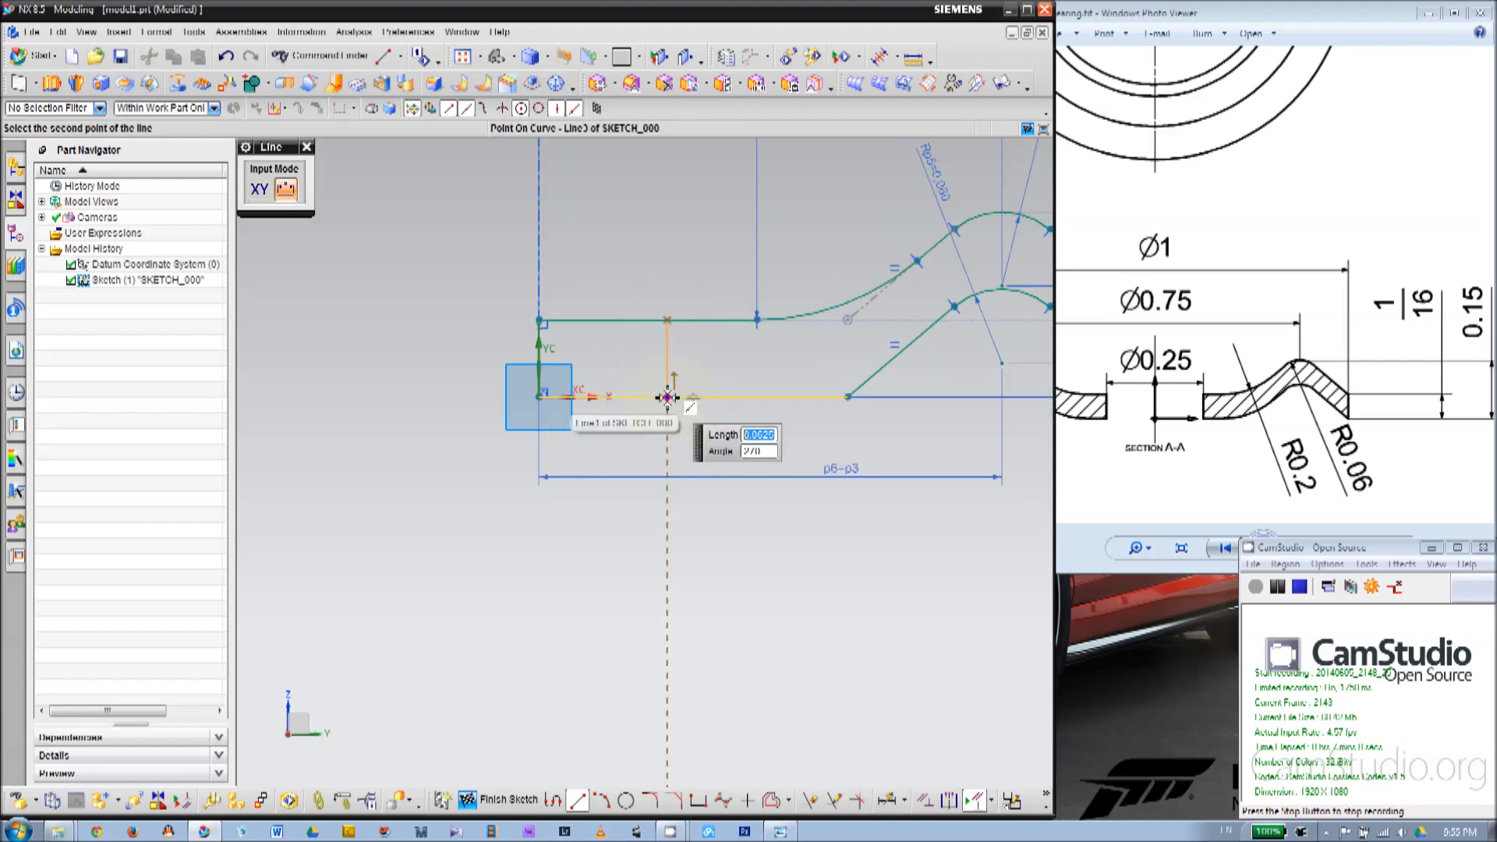
key("Escape")
Dimension the new vertical line's horizontal distance from the vertical edge at the origin as 1/8 in.
scroll(745, 438, "down", 2)
scroll(744, 438, "up", 1)
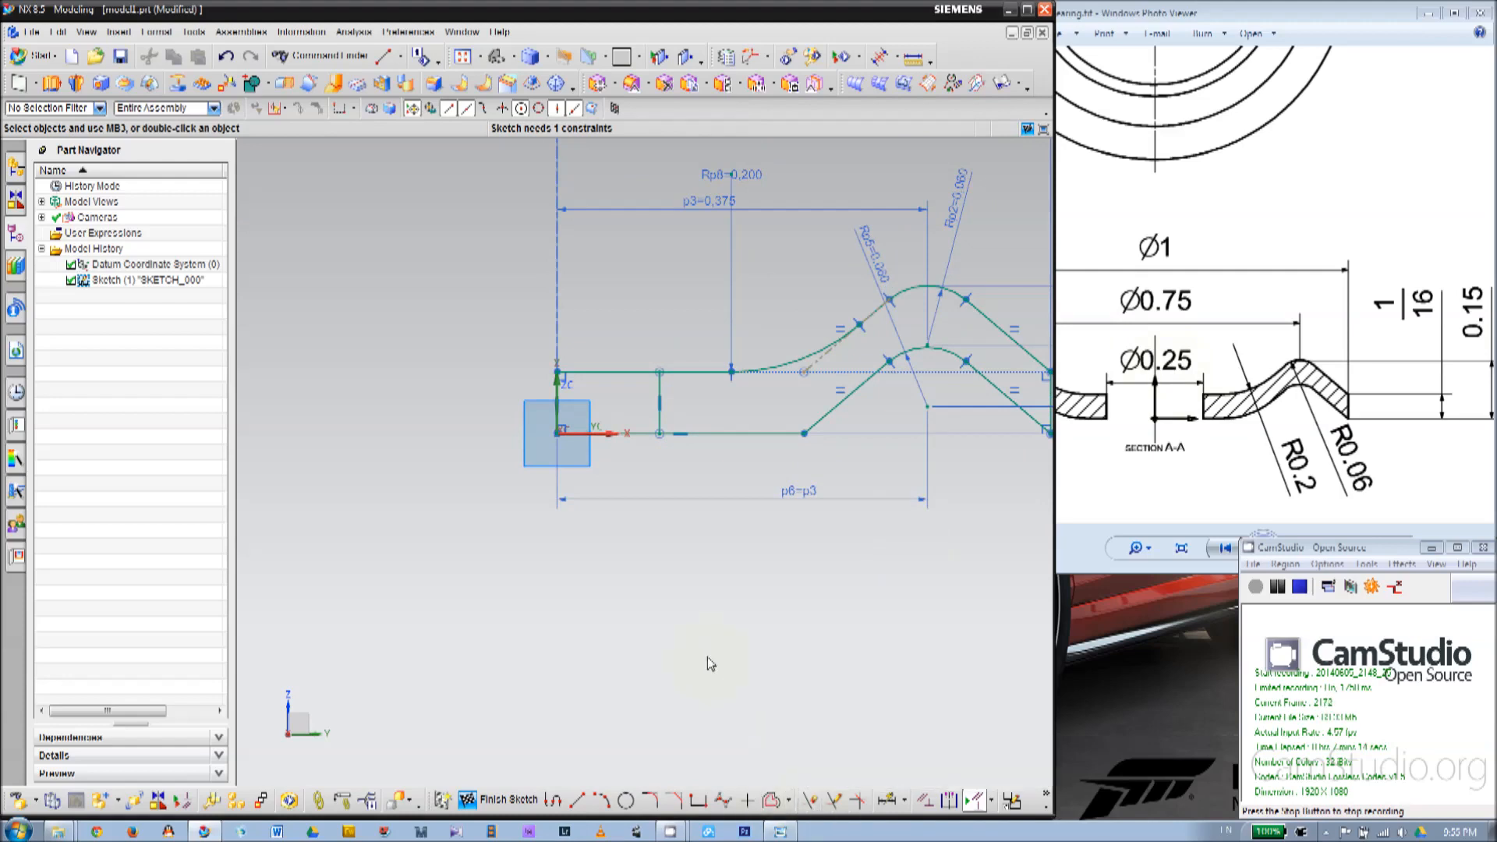
left_click(887, 799)
left_click(660, 401)
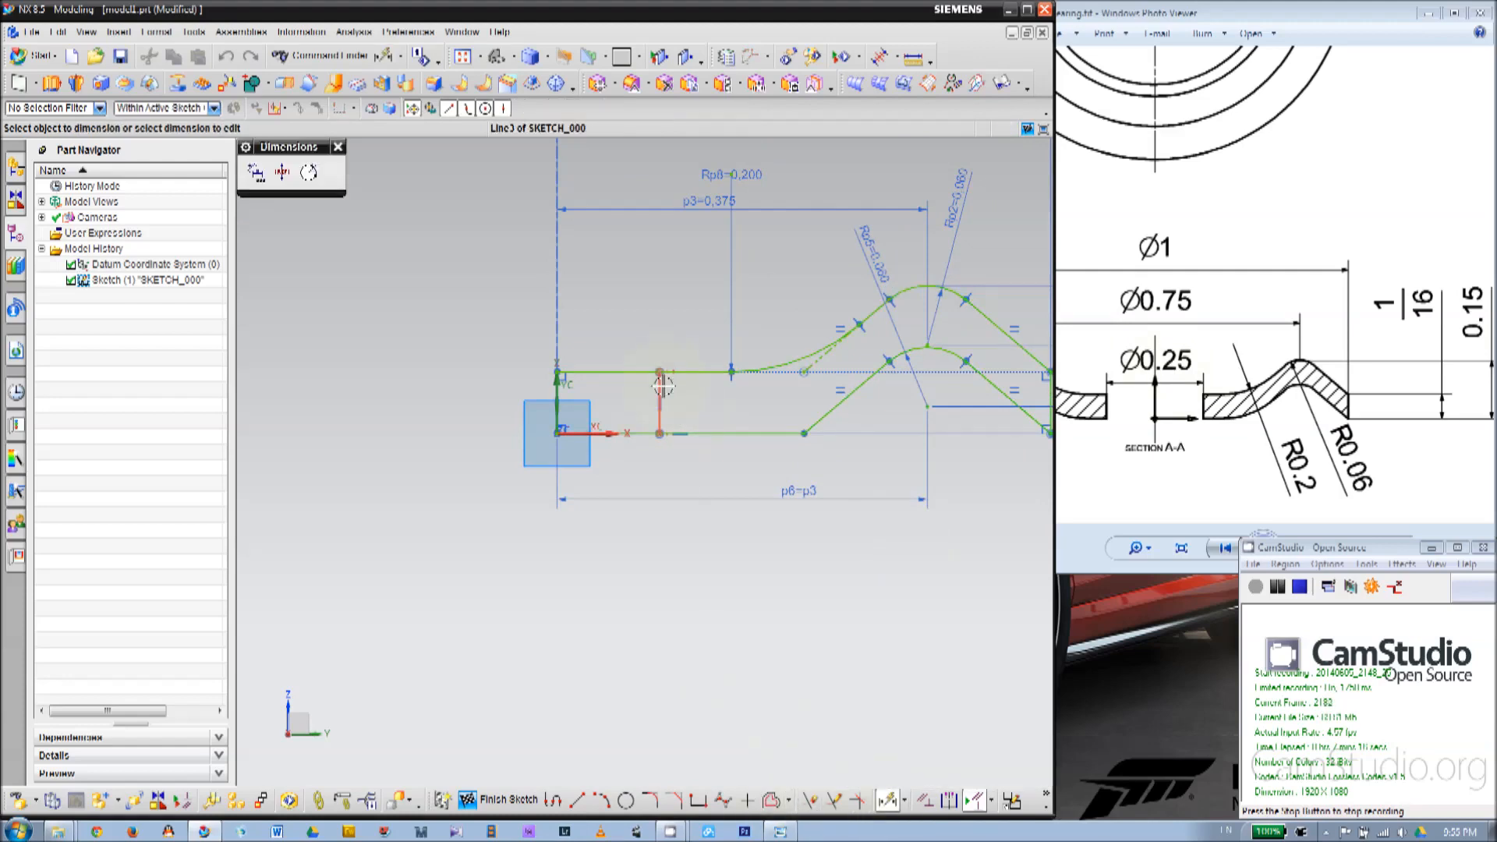
left_click(557, 402)
left_click(635, 264)
left_click(637, 263)
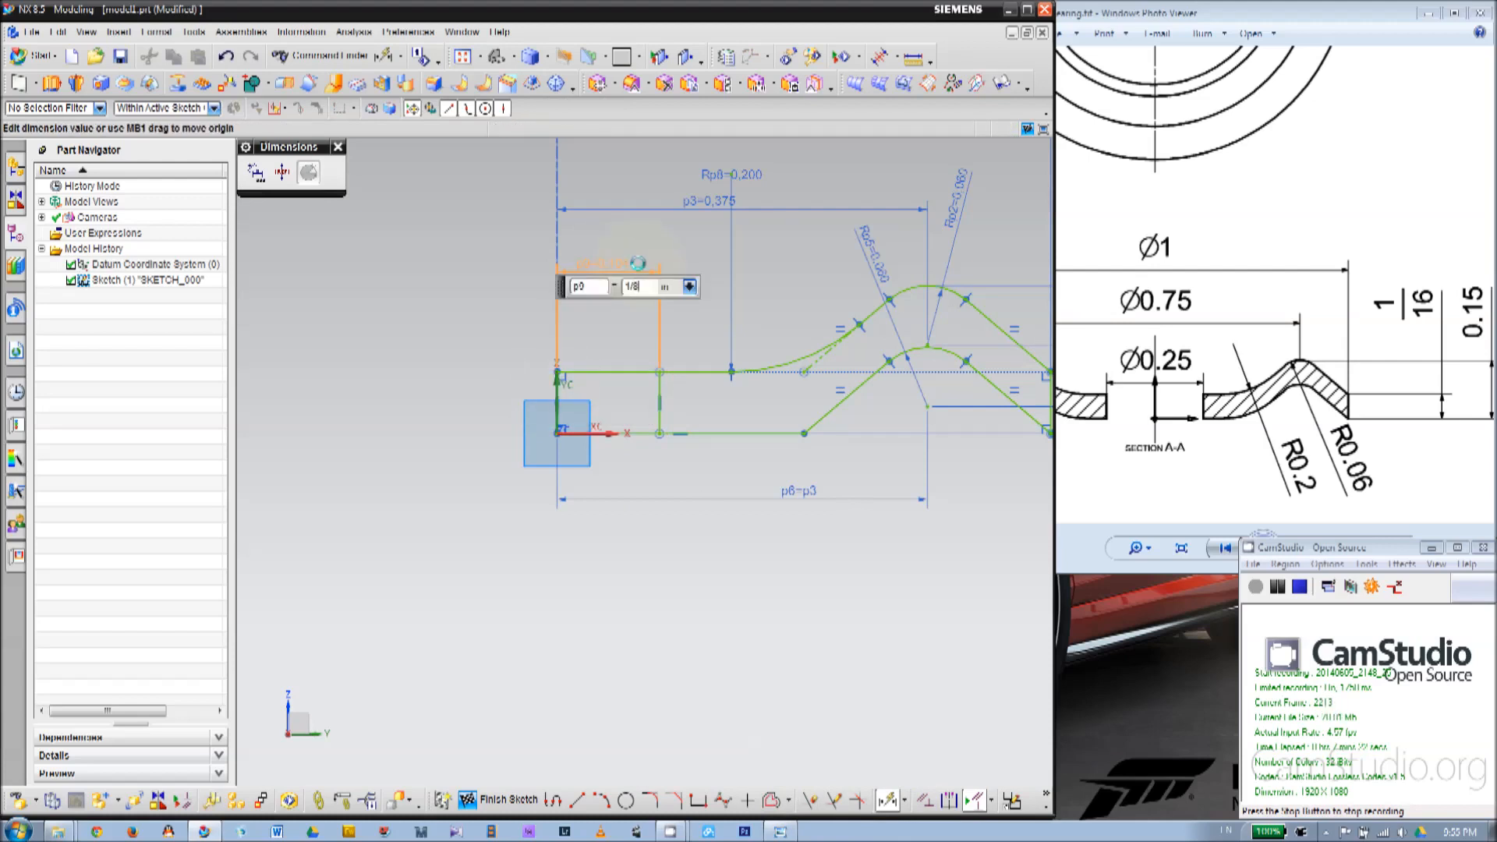
key("Return")
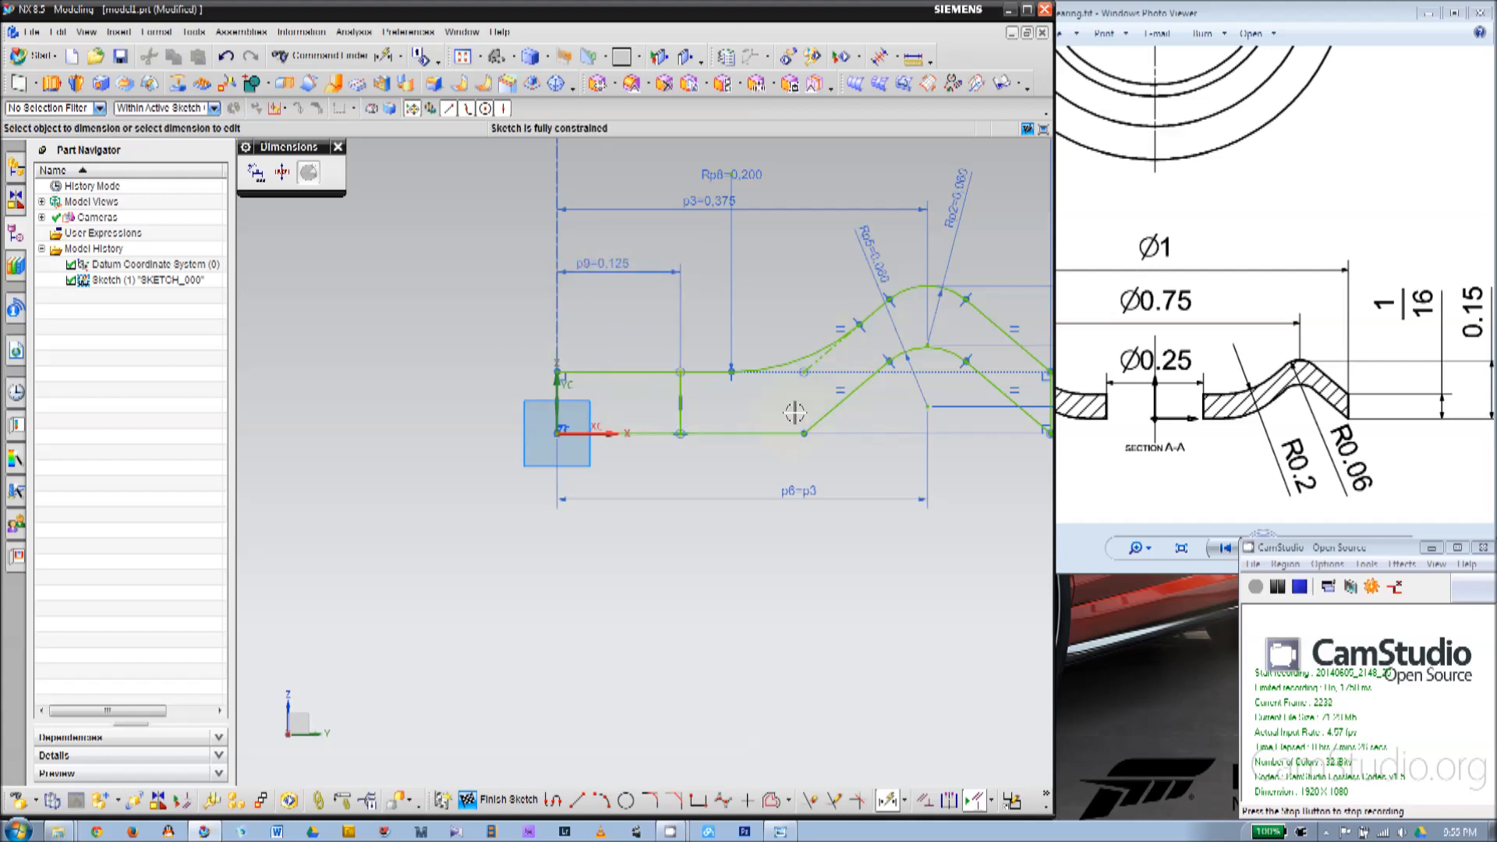
key("Escape")
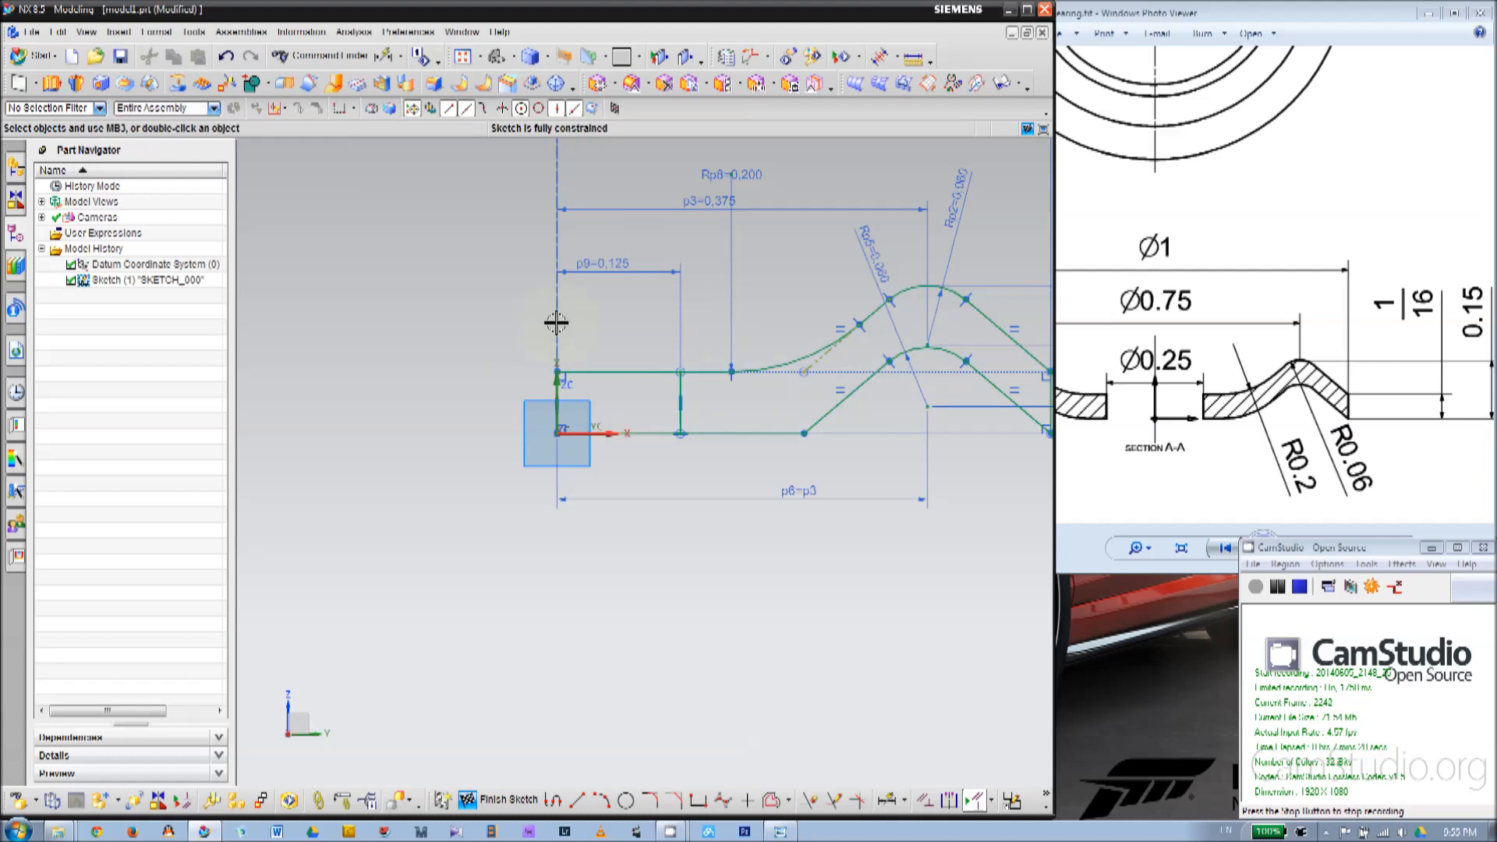
Finish the cross-section sketch and return to the model.
scroll(528, 525, "down", 1)
scroll(623, 530, "down", 1)
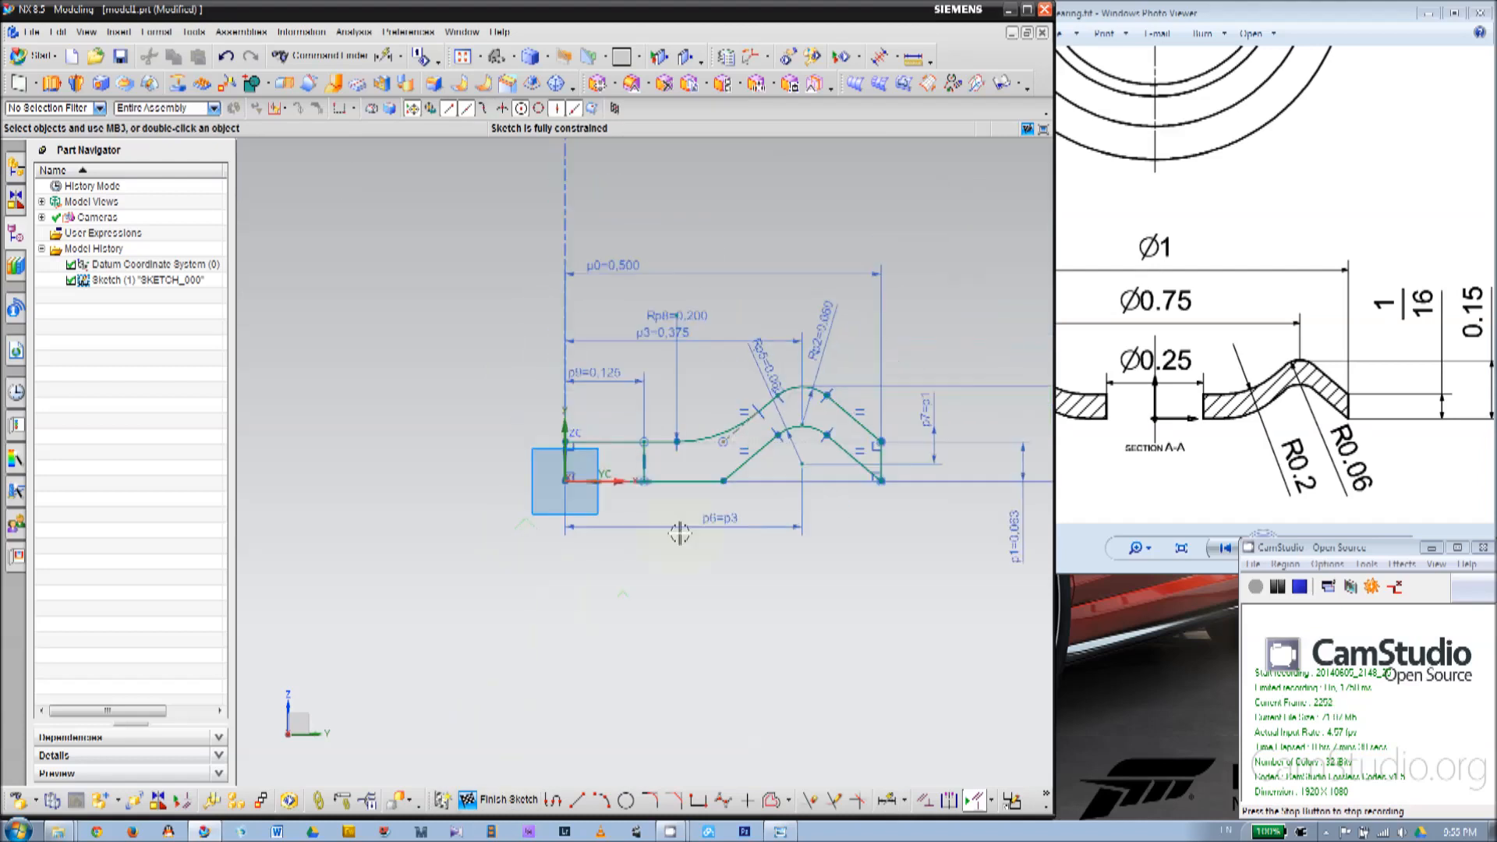
scroll(717, 426, "up", 1)
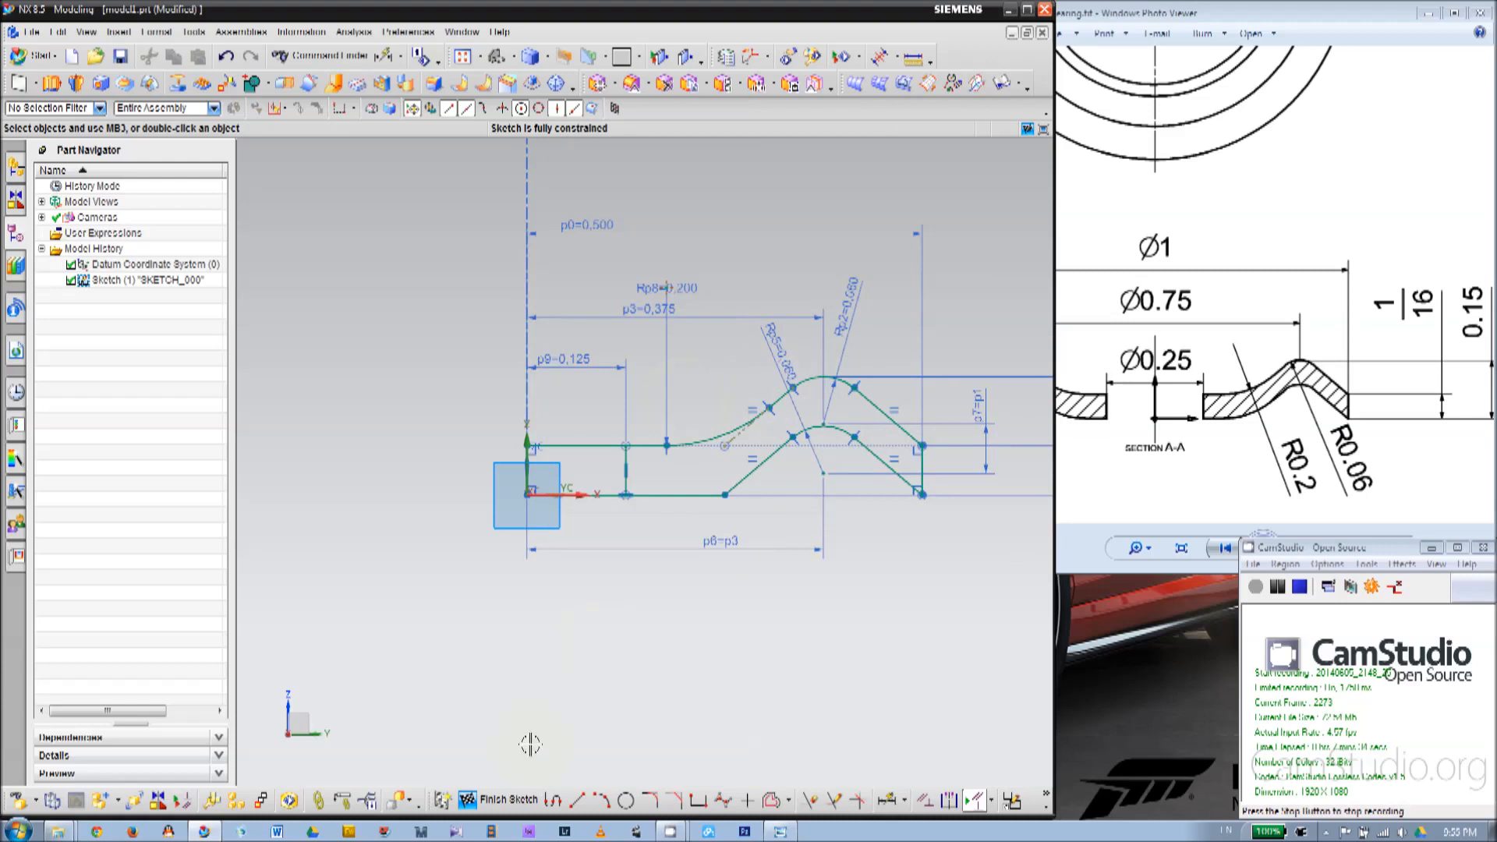
left_click(509, 799)
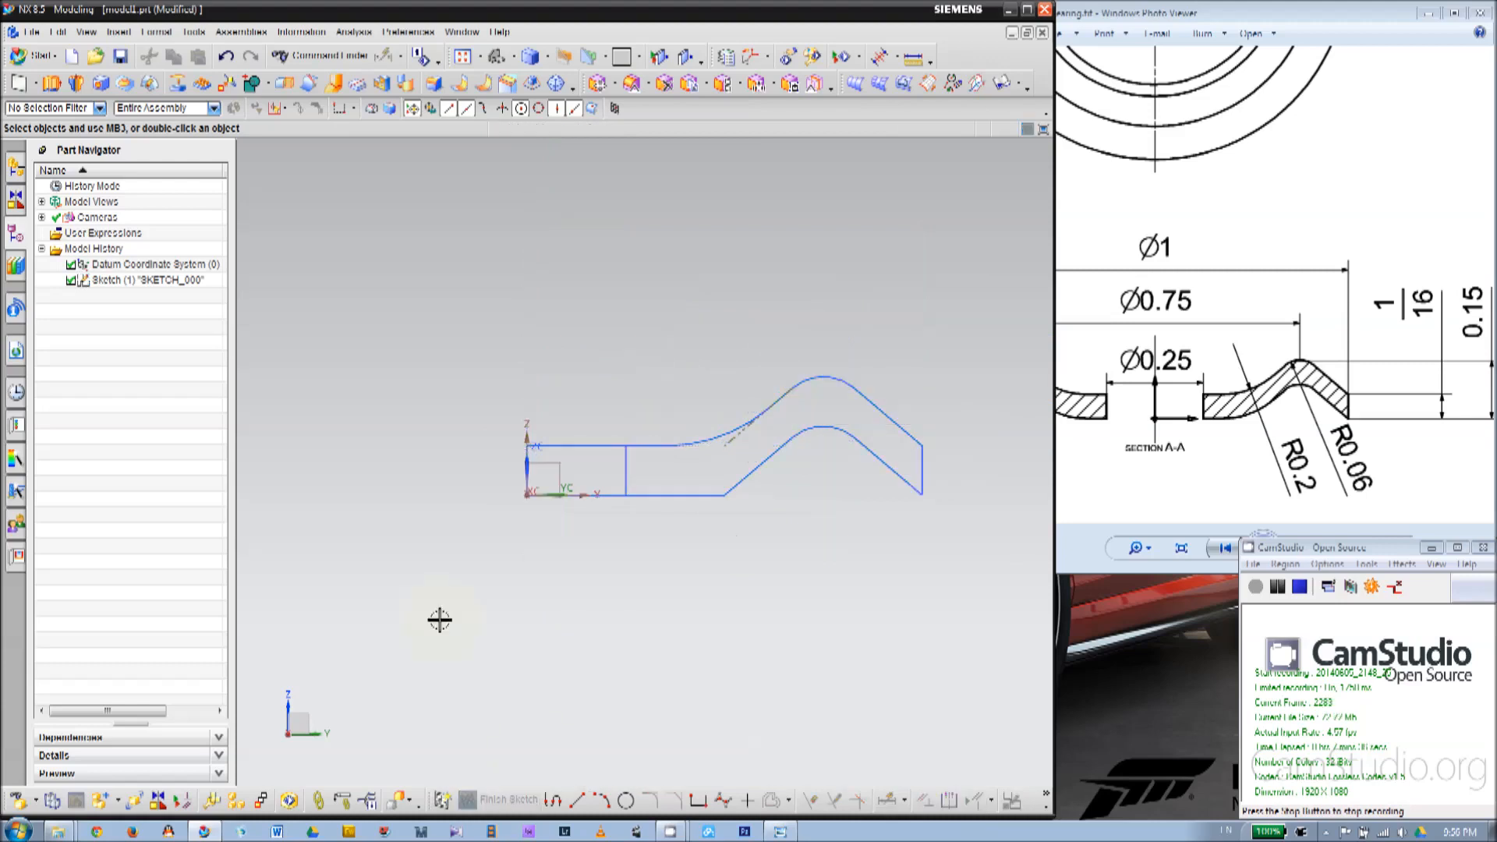
Start a Revolve with the Region Boundary Curves rule, selecting the profile region outboard of the inner vertical line as the section.
left_click(77, 83)
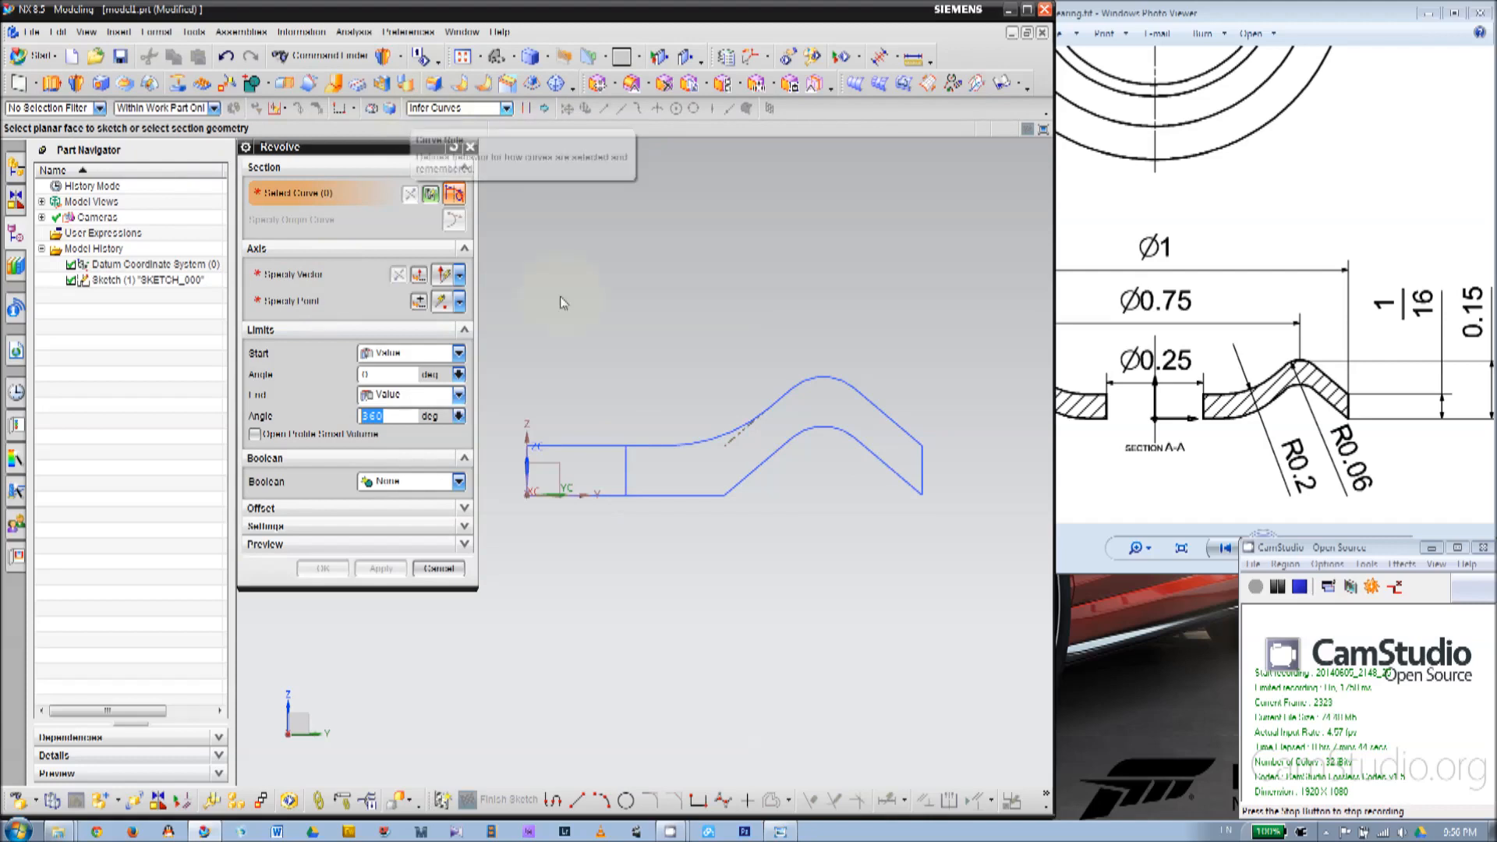
scroll(625, 473, "up", 1)
scroll(585, 375, "up", 1)
scroll(708, 414, "down", 1)
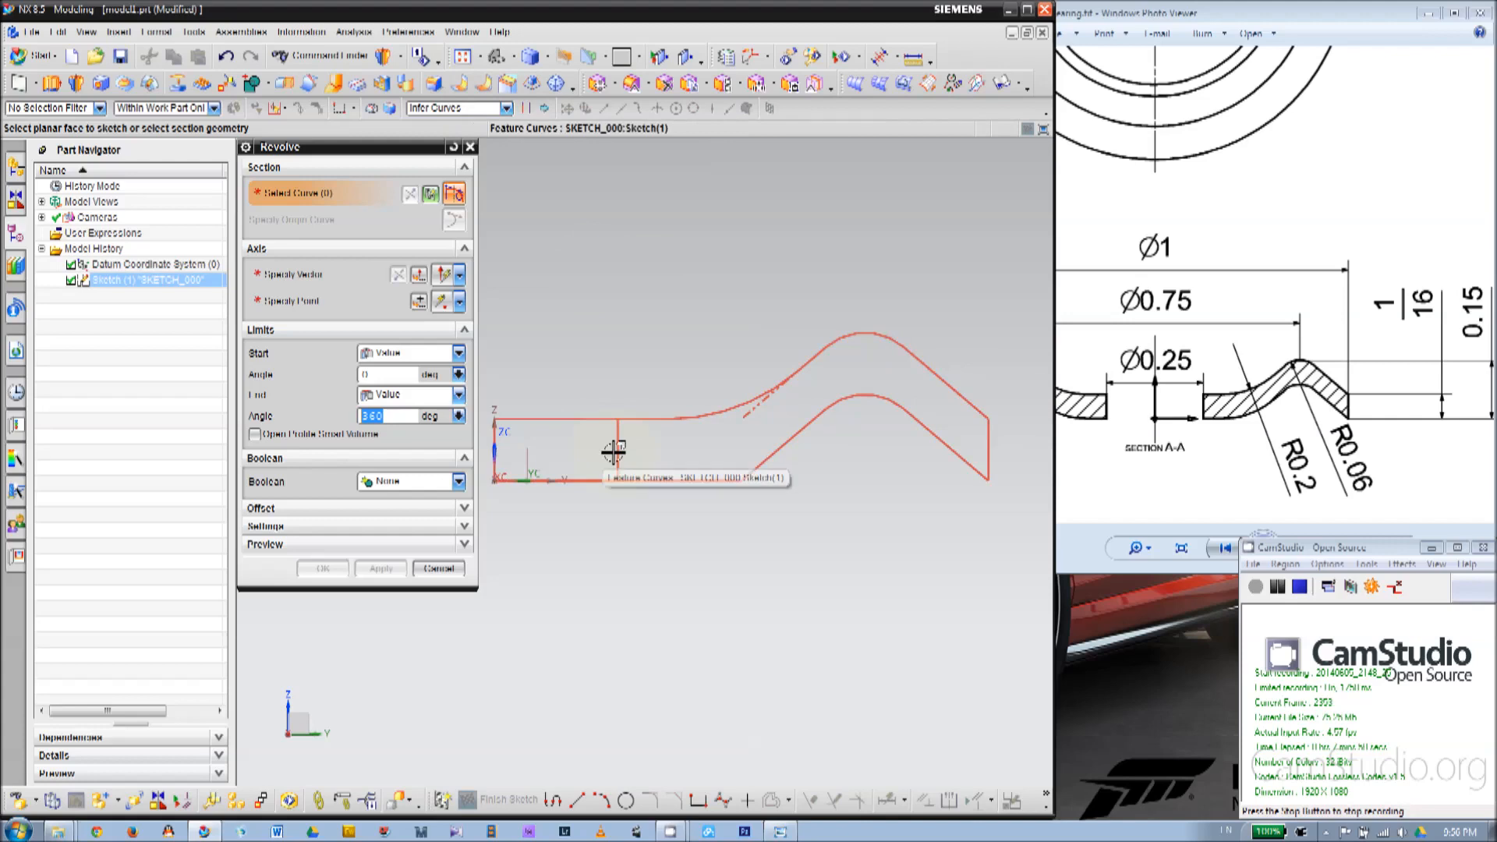
left_click(467, 108)
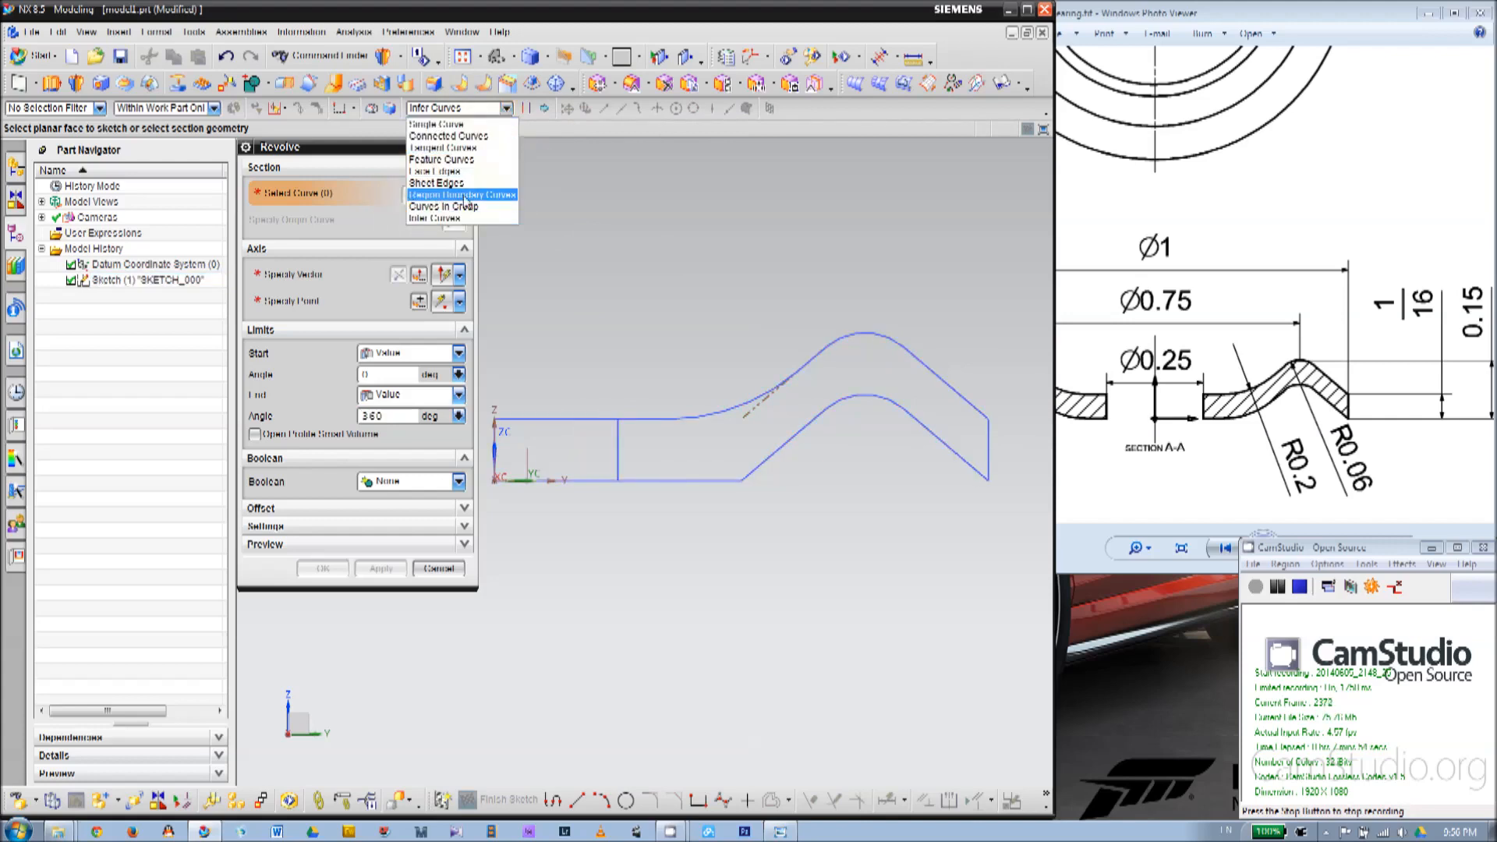
left_click(504, 195)
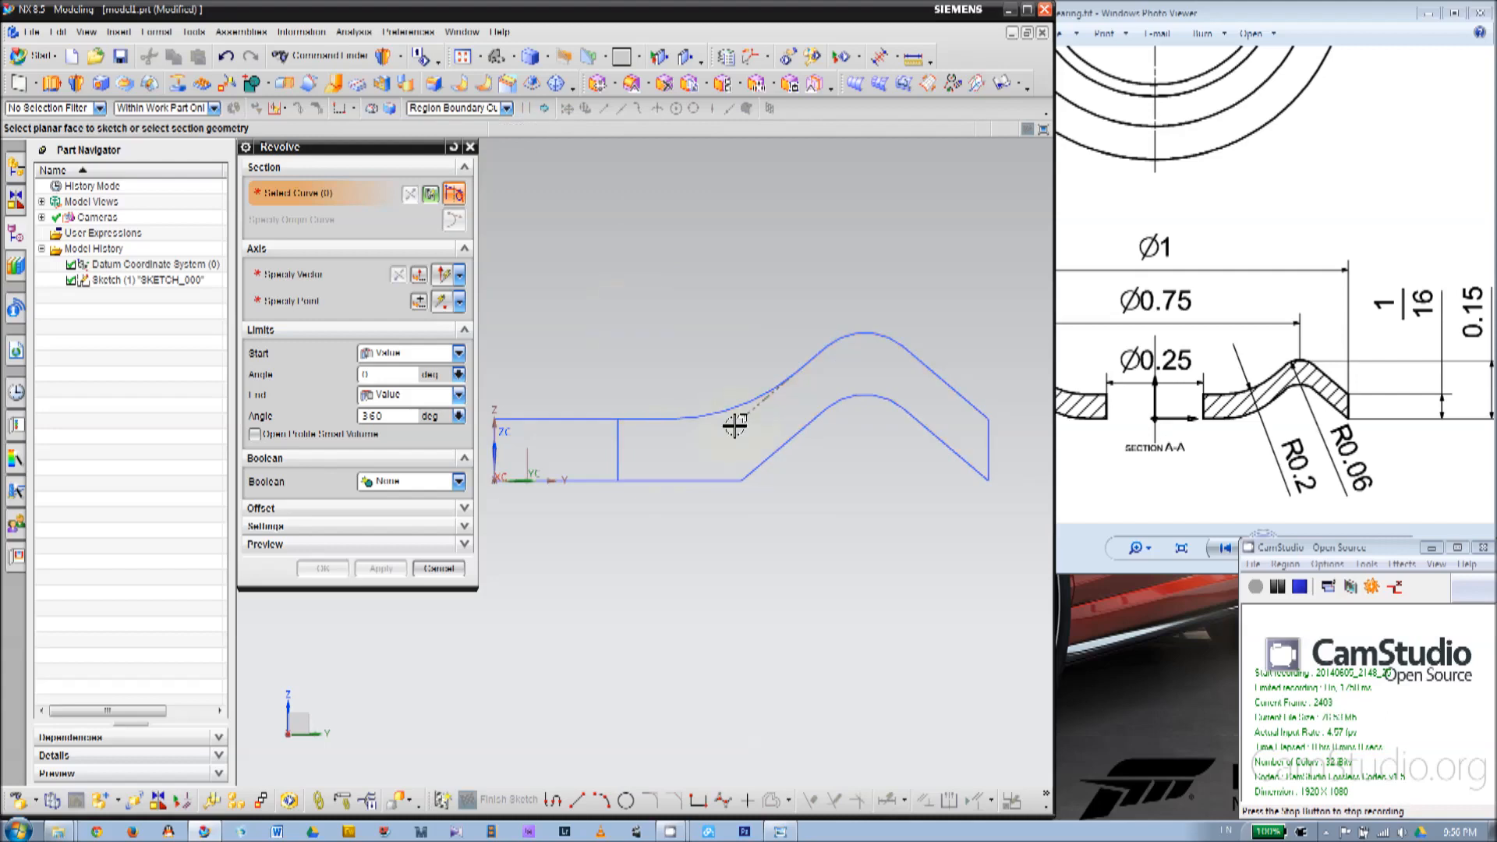
left_click(712, 432)
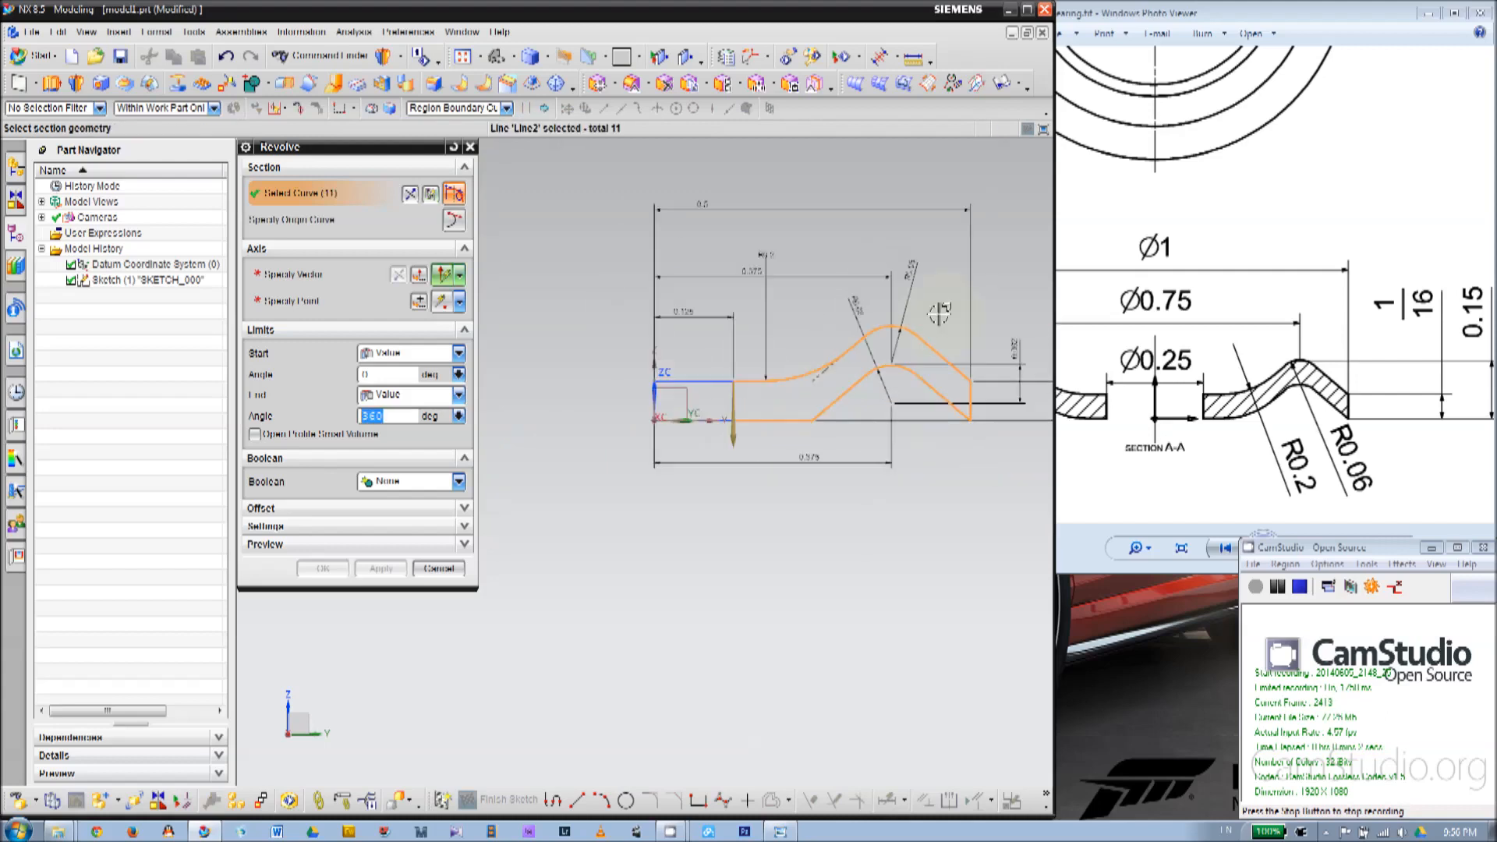
Try the datum coordinate system's Z axis as the revolve vector.
left_click(294, 274)
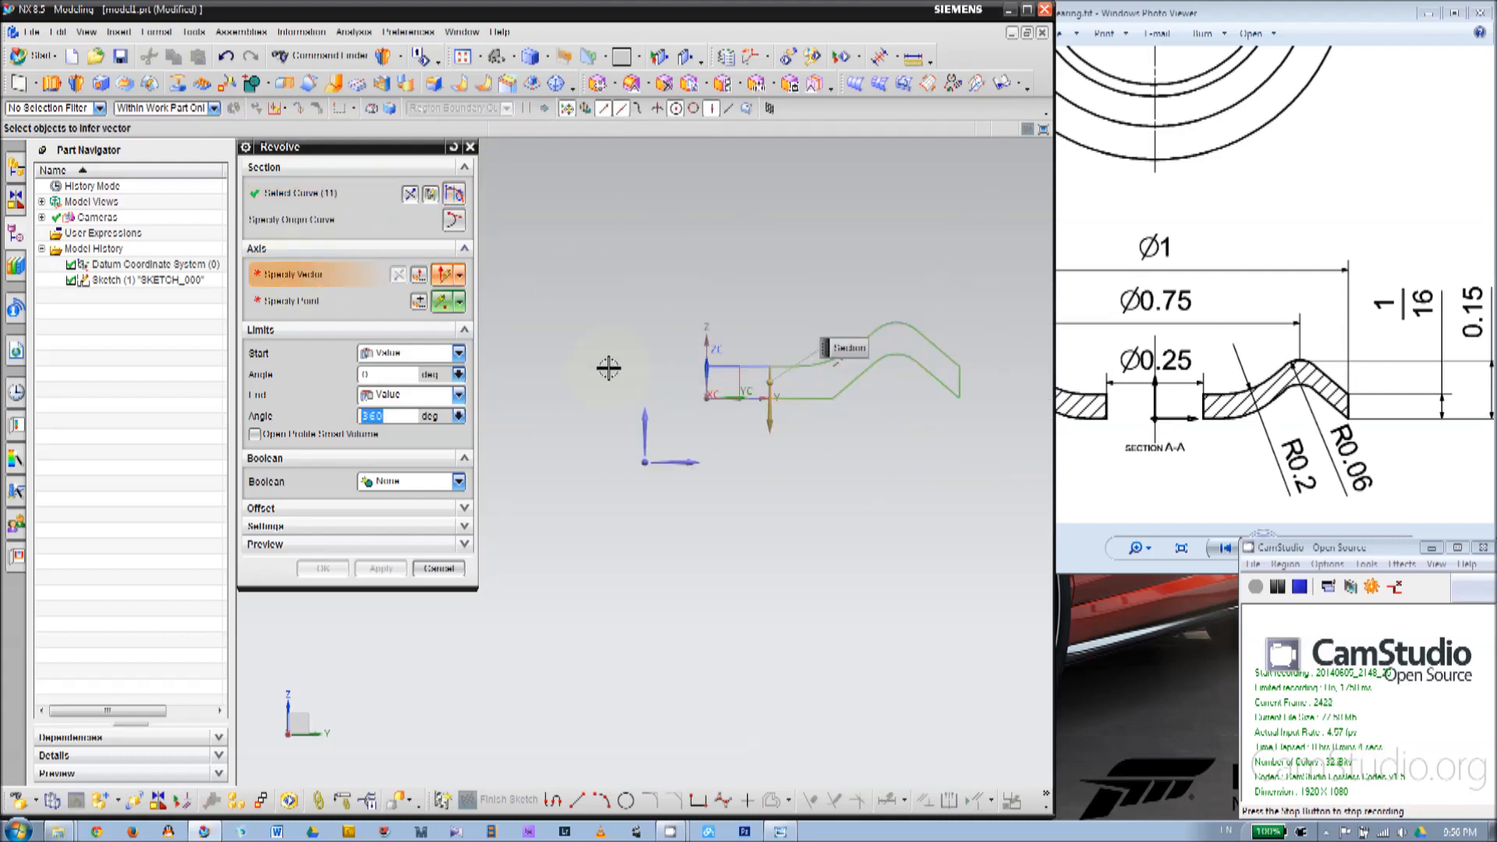
scroll(731, 350, "up", 3)
scroll(724, 354, "down", 3)
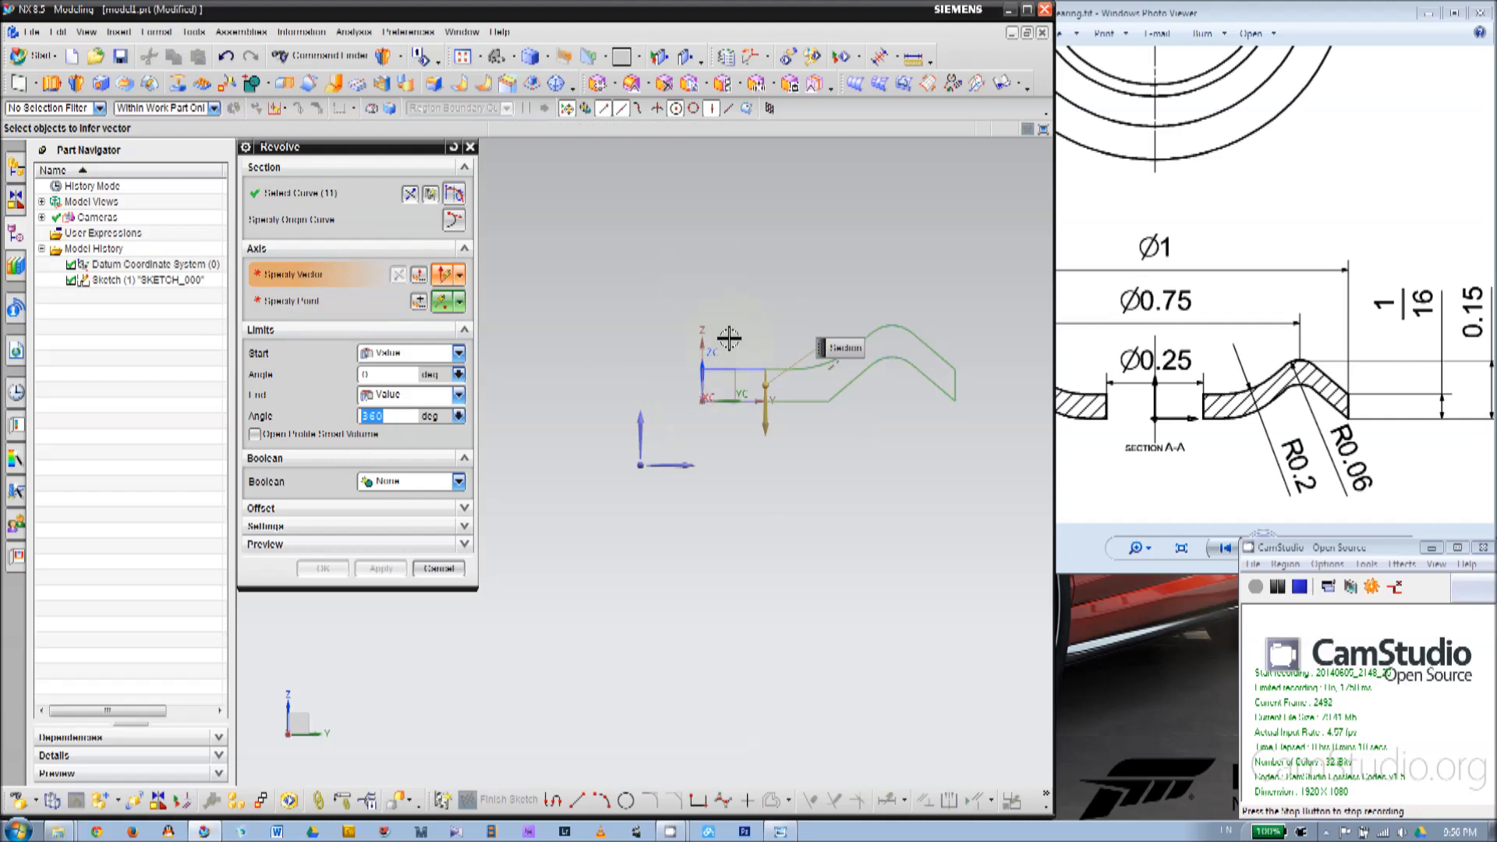
left_click(701, 339)
middle_click_drag(855, 240, 852, 216)
key("Caps_Lock")
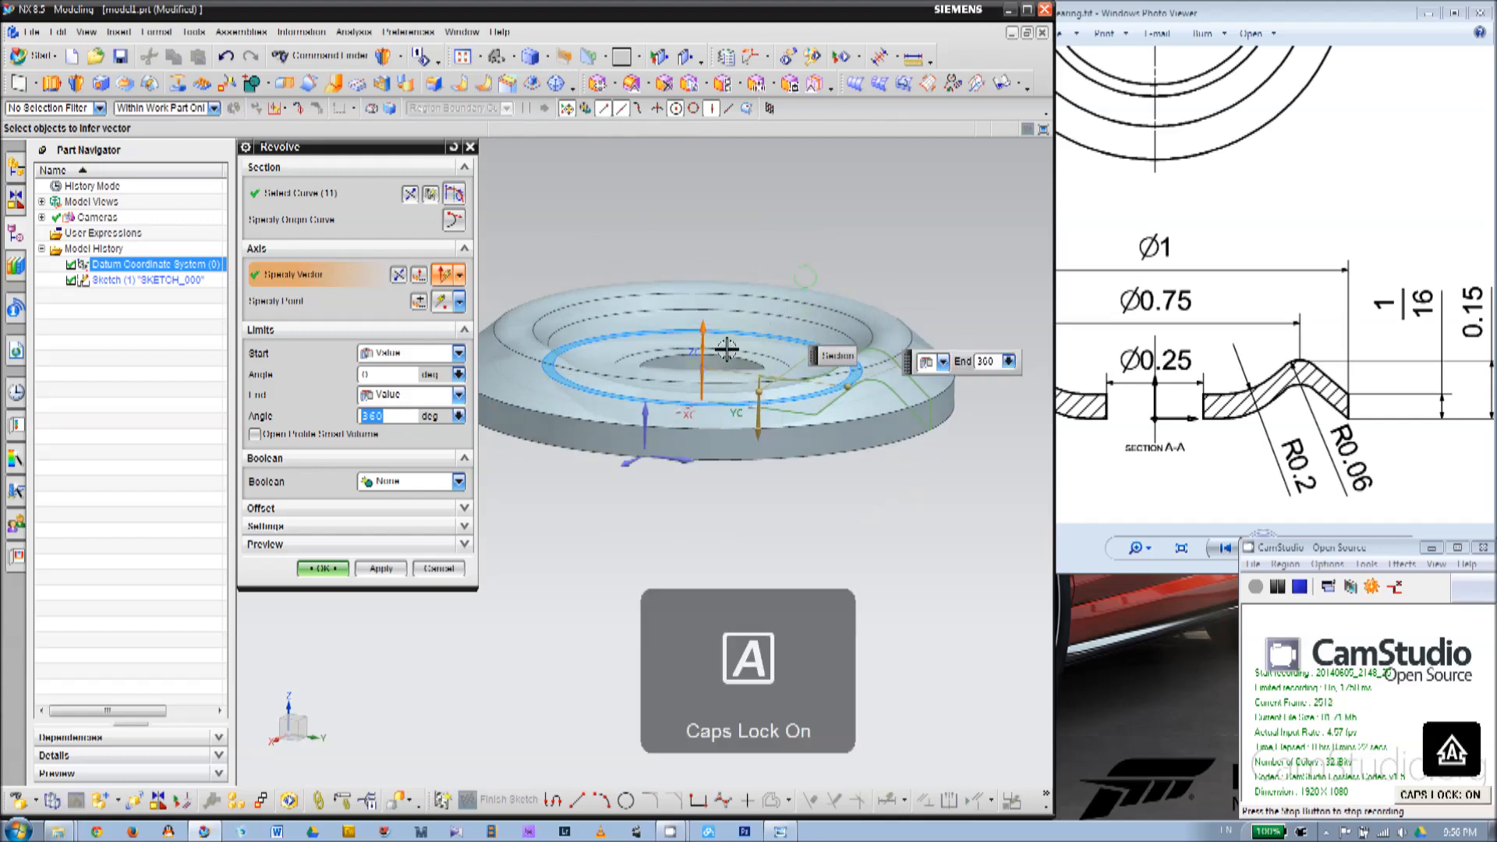
key("Caps_Lock")
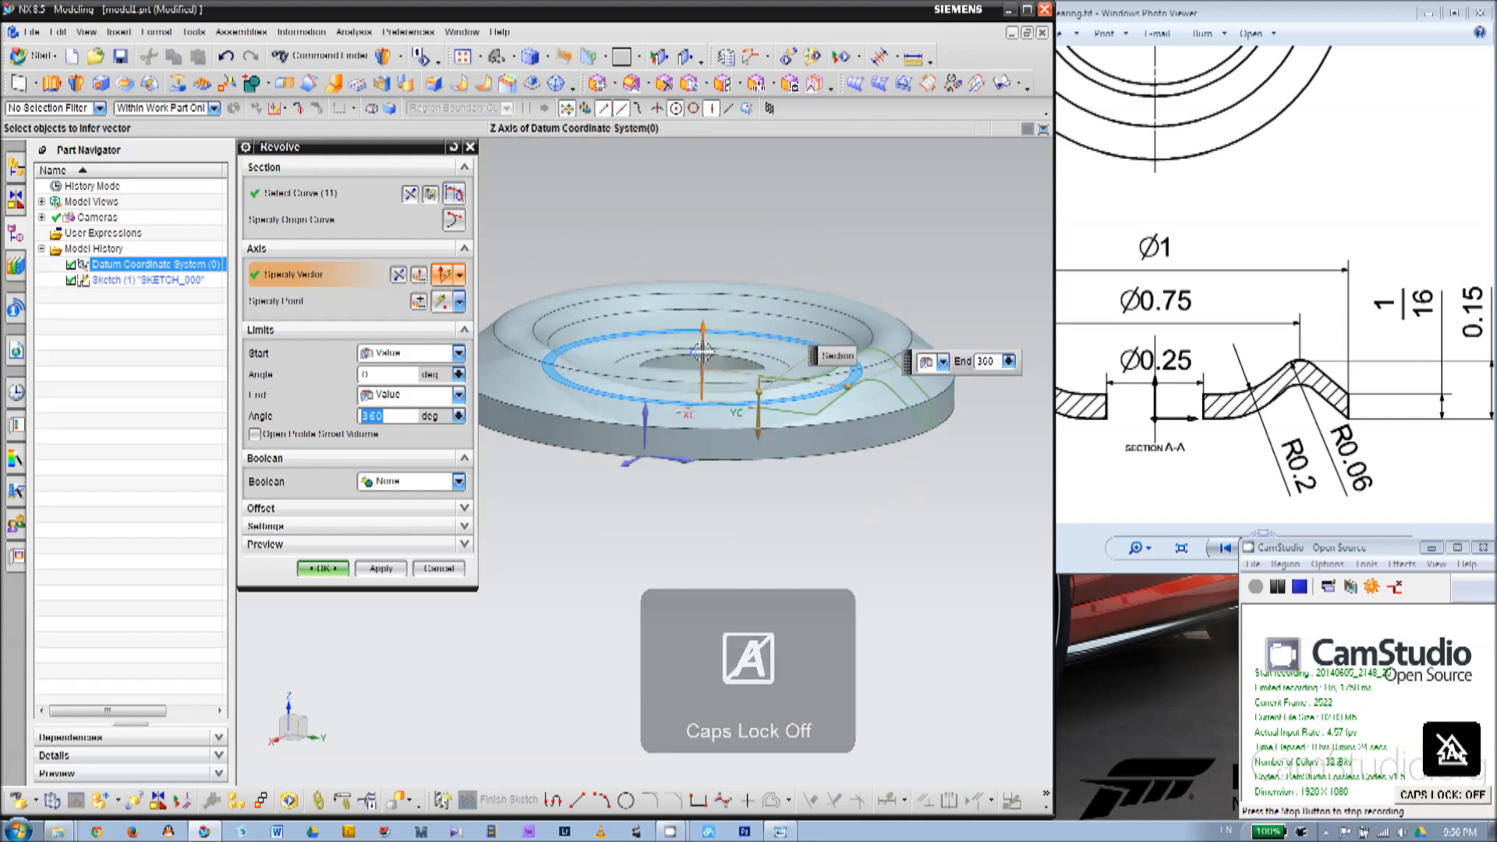
left_click(703, 348, "shift")
middle_click_drag(712, 294, 755, 290)
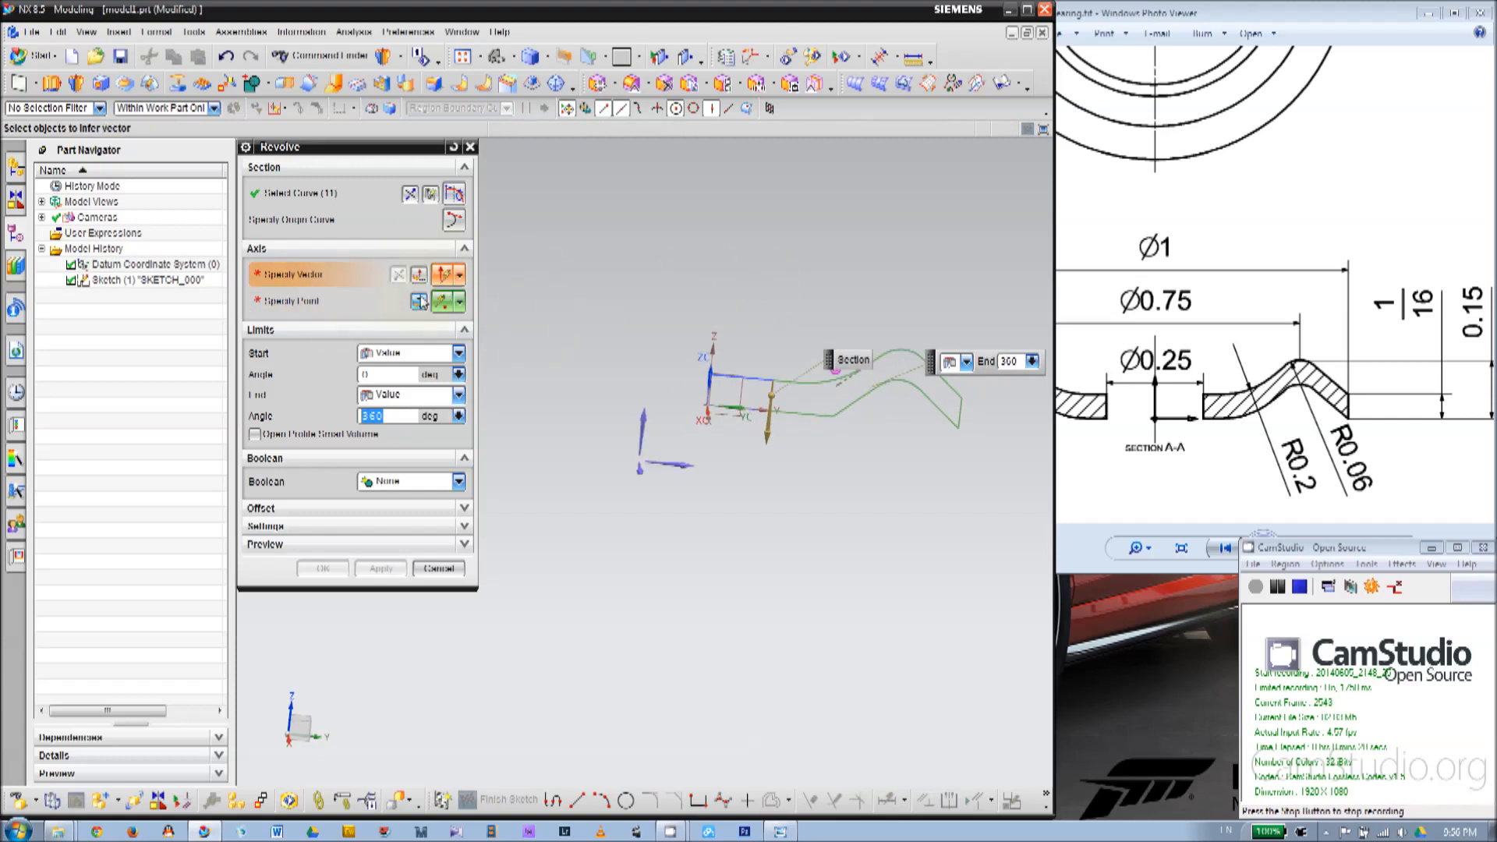
Define the revolve axis with the ZC vector passing through the start point of the lower line at the origin.
left_click(459, 276)
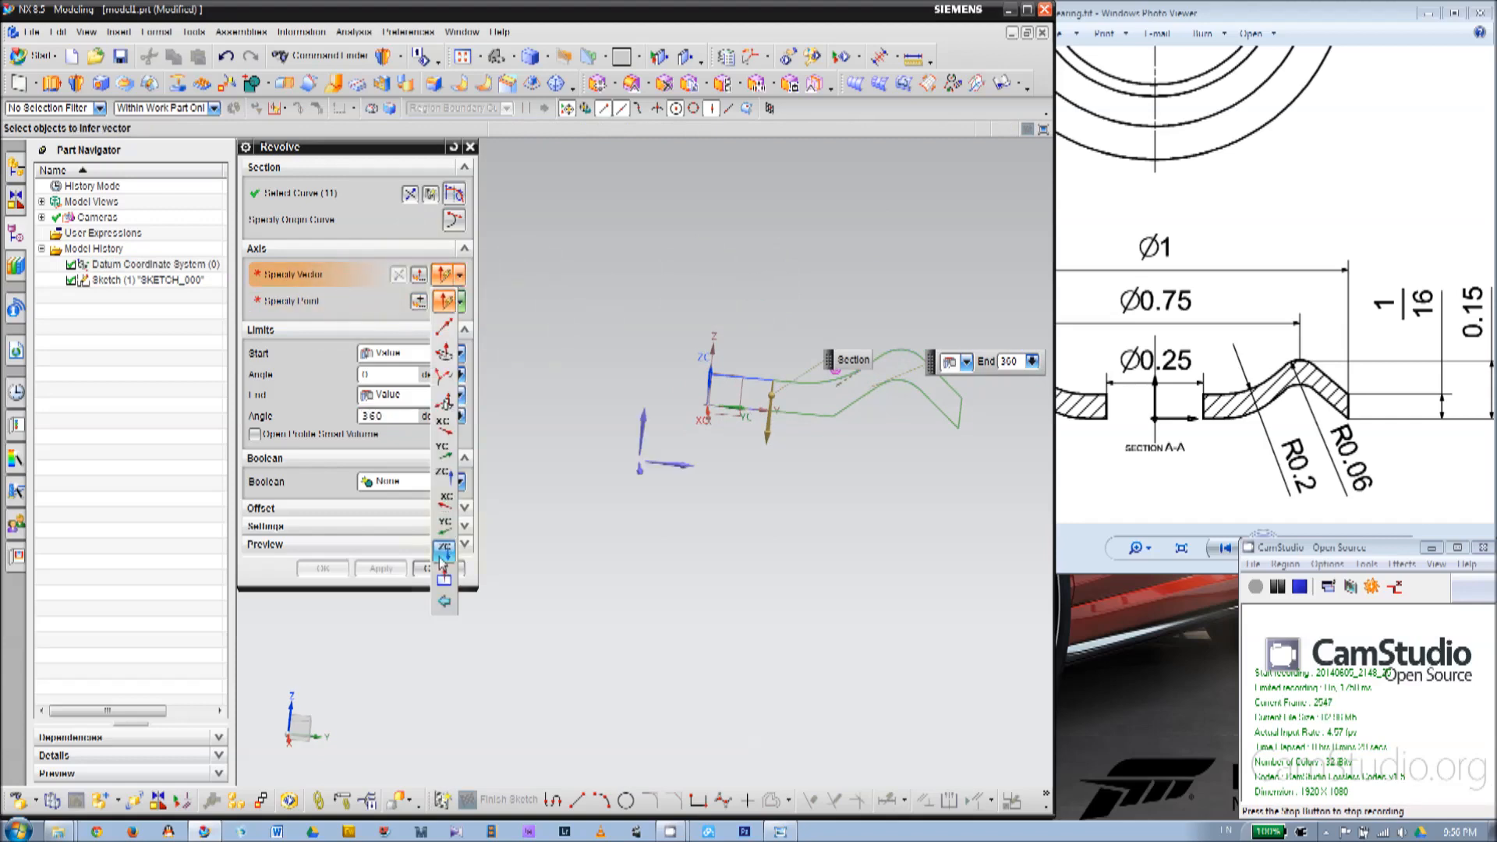
left_click(444, 475)
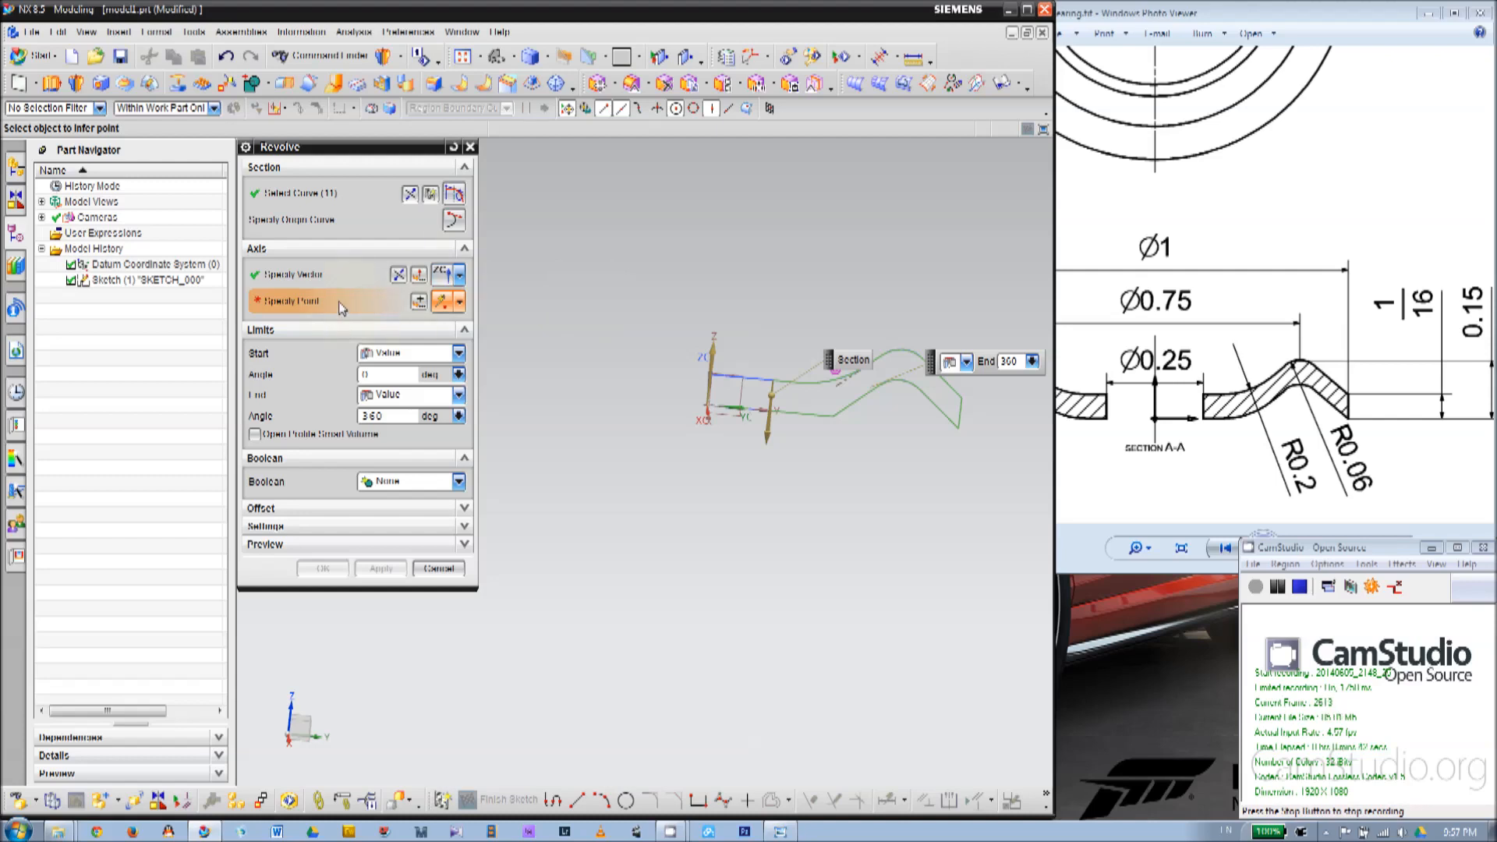
middle_click_drag(607, 402, 772, 403)
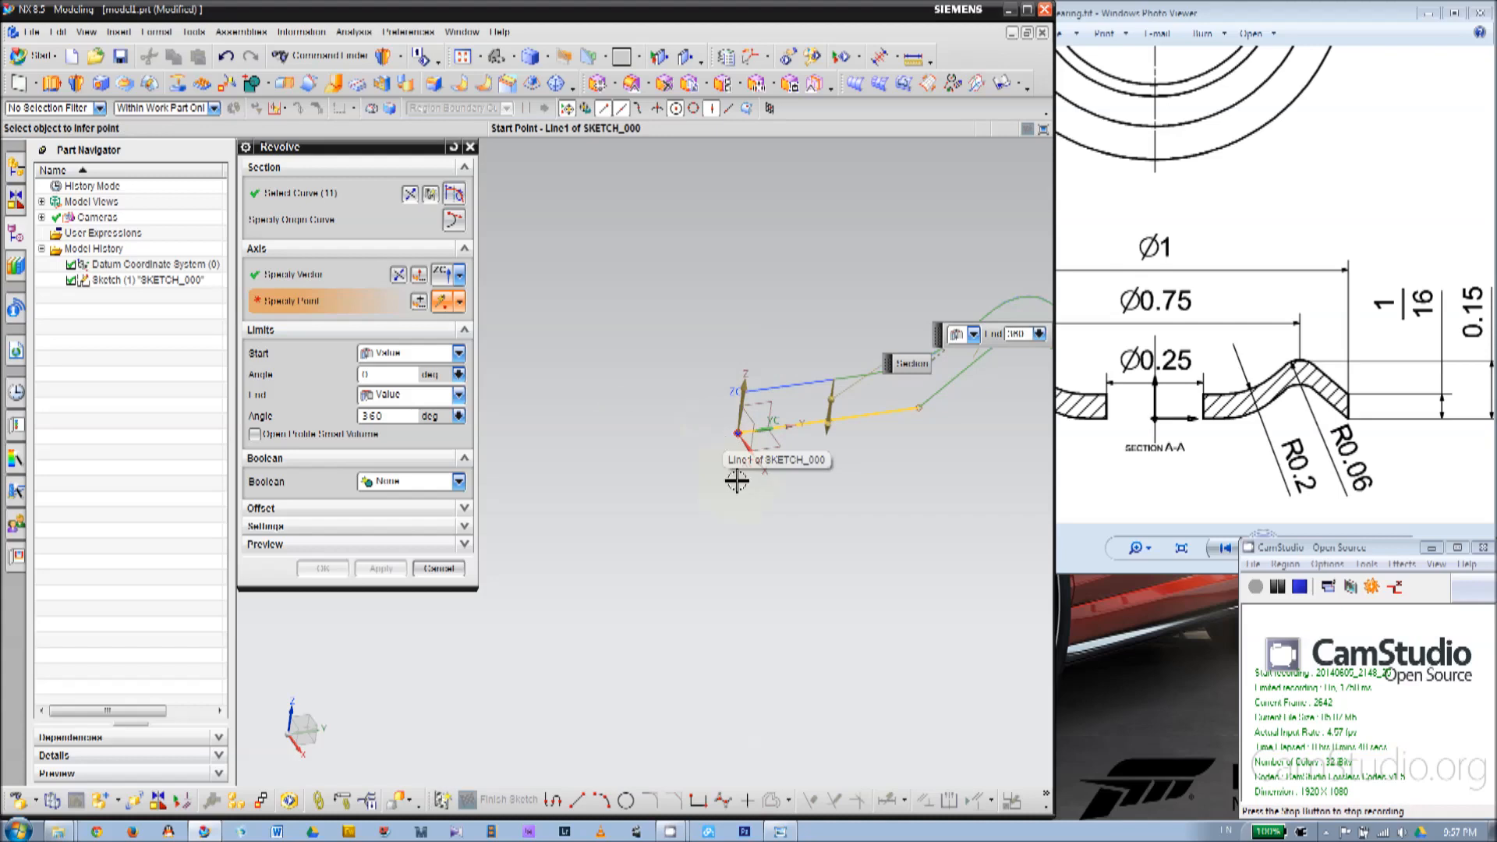
left_click(739, 431)
Specify the axis point again at the datum coordinate system's origin and create the 360° revolve with no Boolean.
scroll(731, 390, "down", 2)
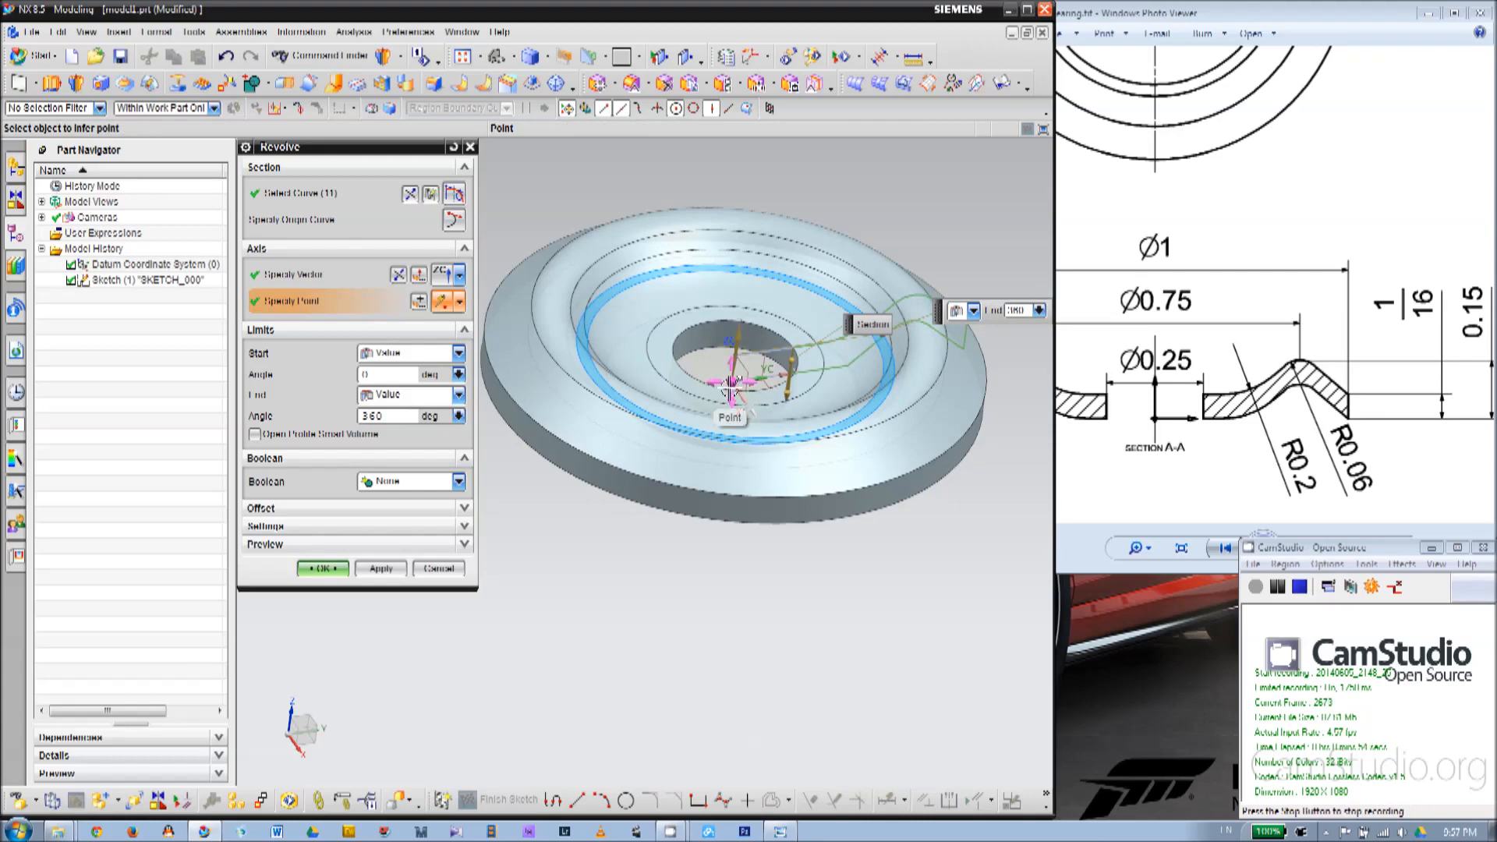
scroll(674, 382, "up", 3)
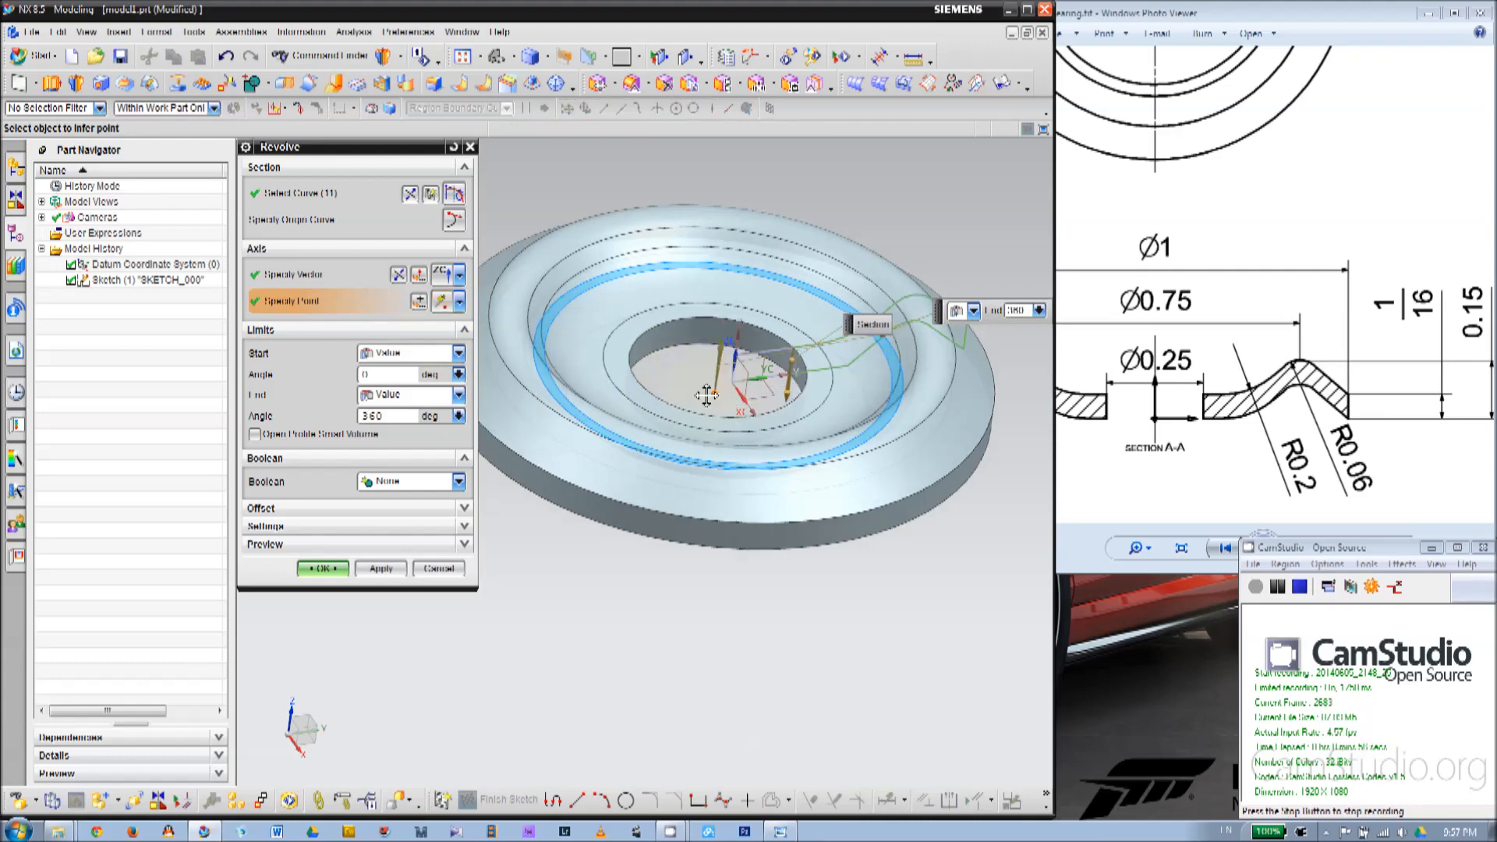
scroll(663, 419, "up", 2)
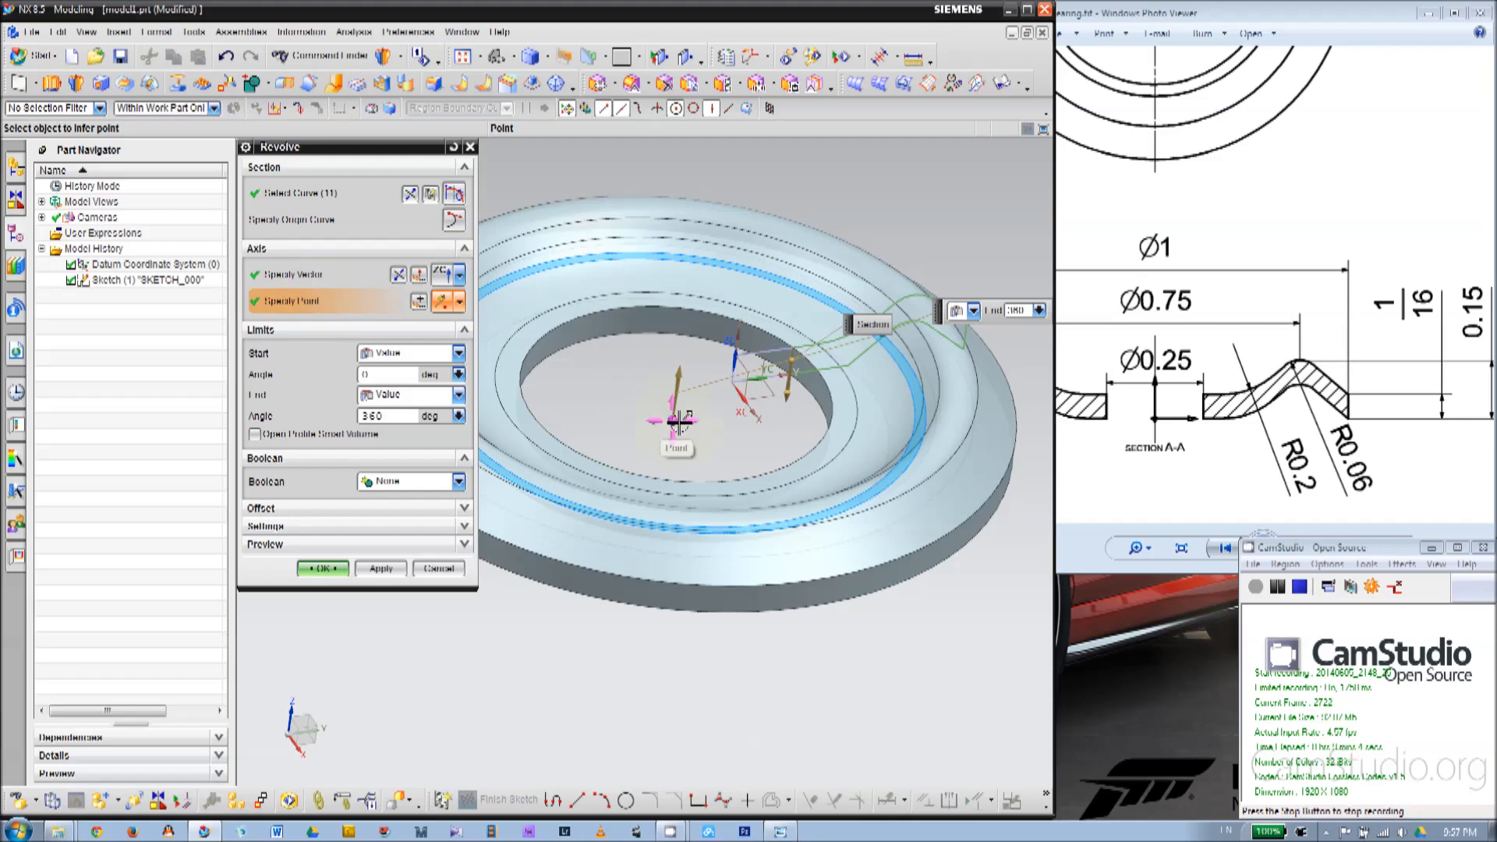
left_click(731, 385)
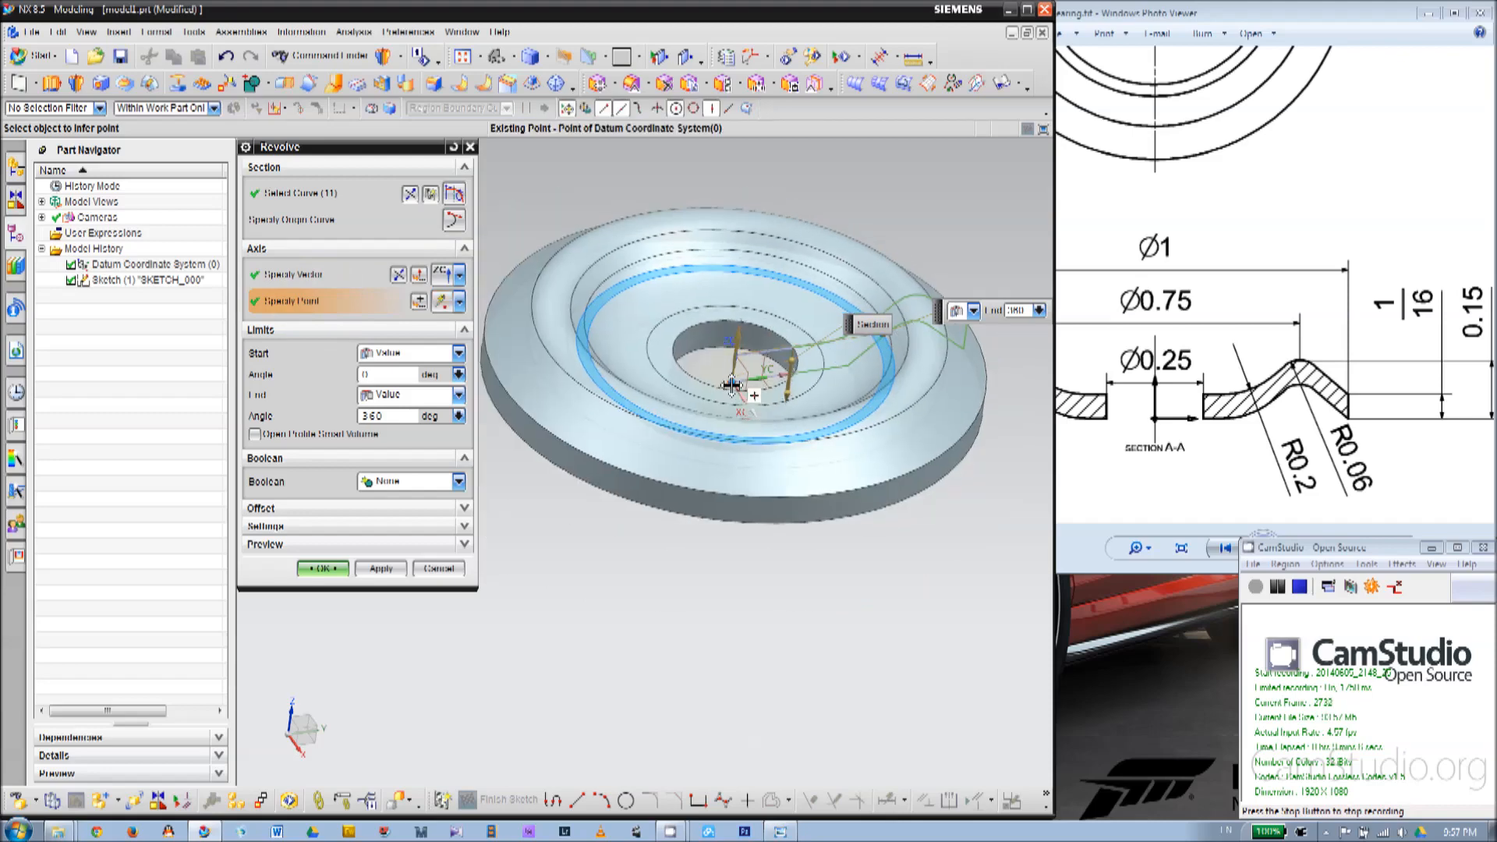
scroll(729, 374, "up", 2)
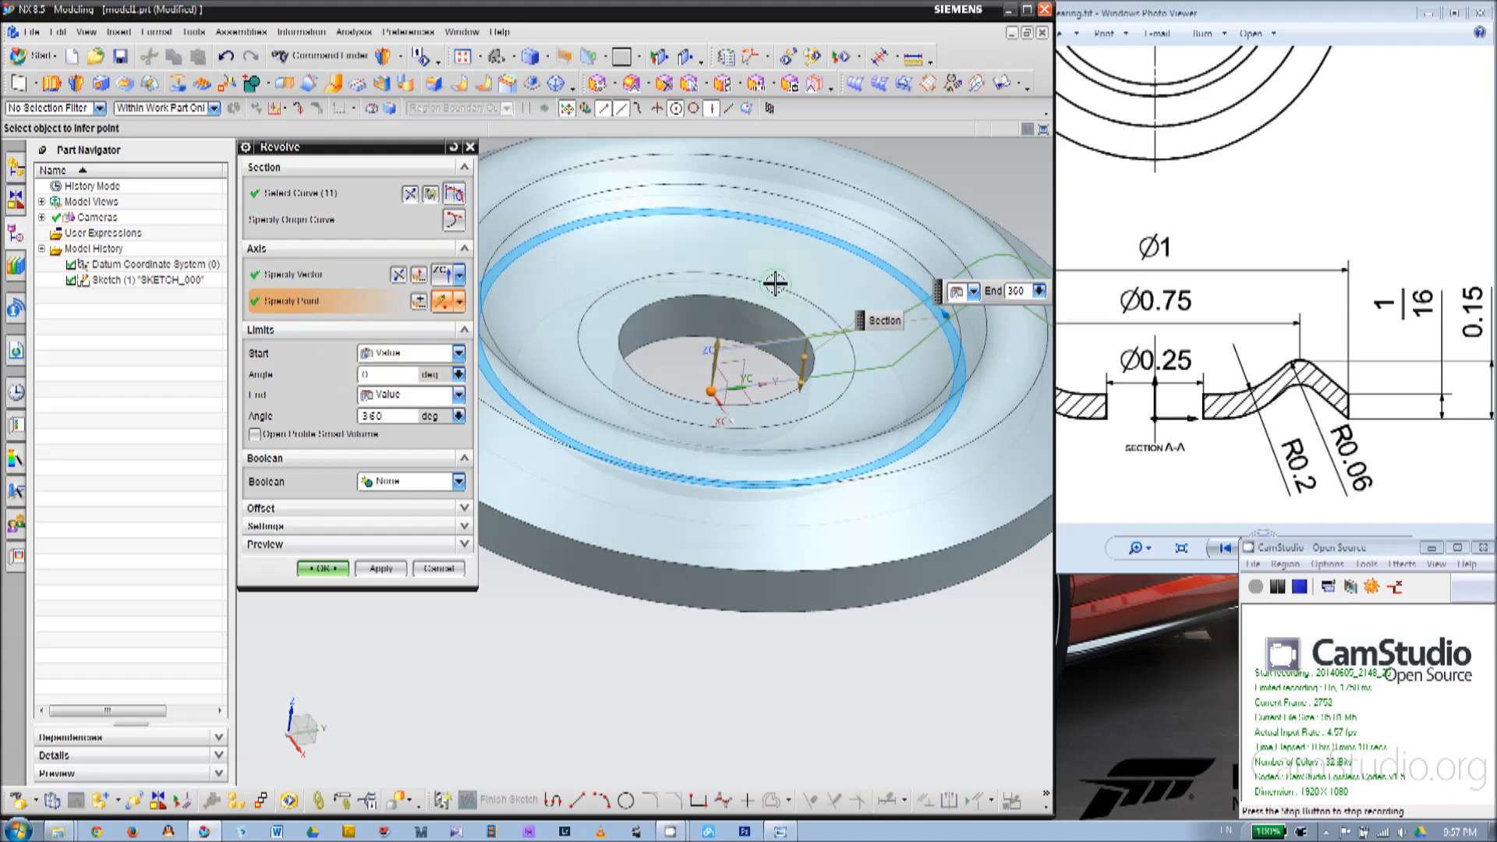
scroll(775, 283, "down", 2)
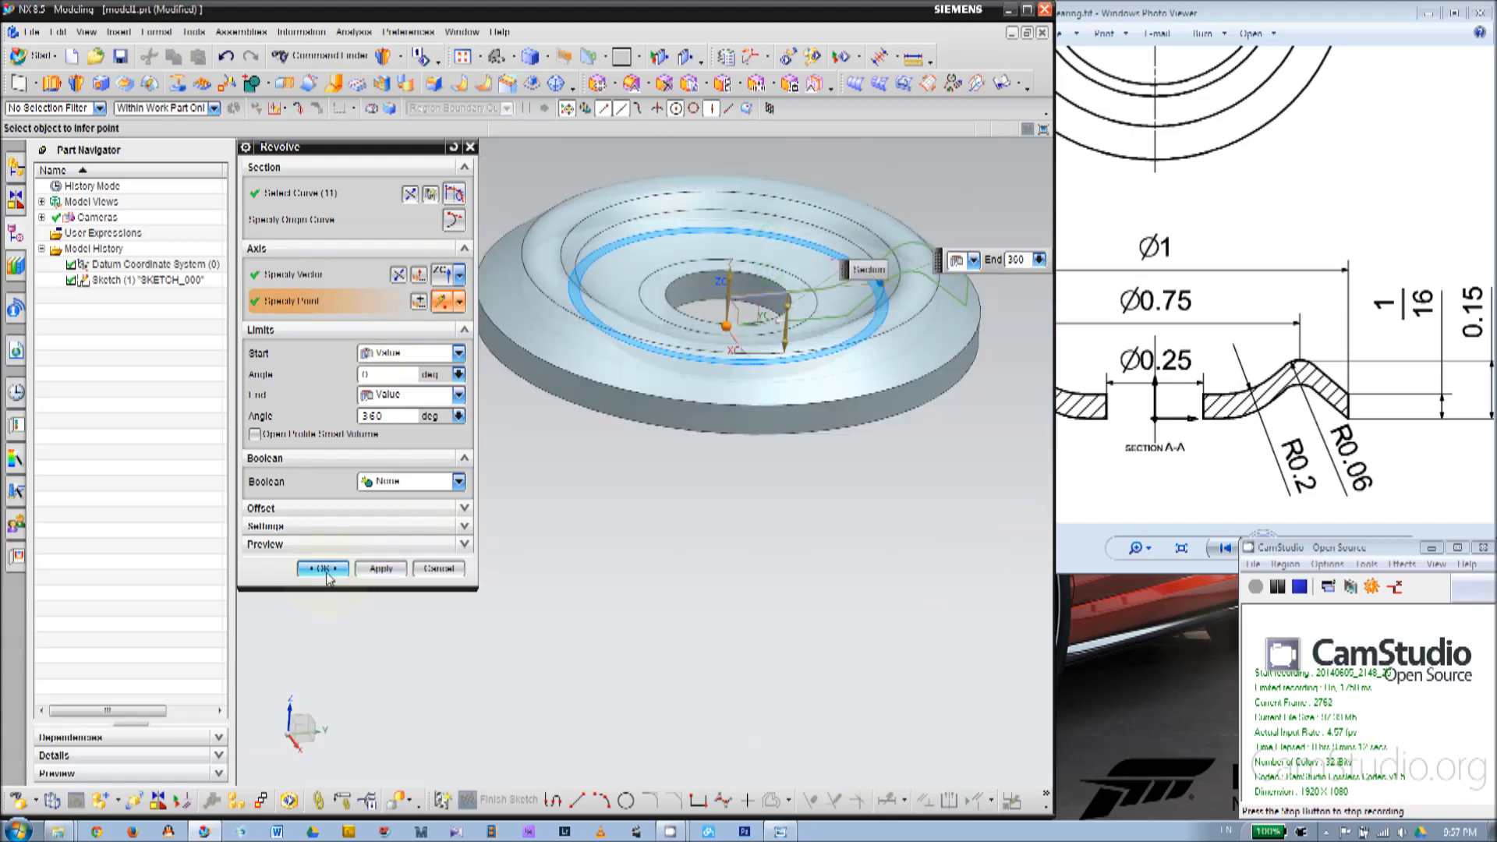
left_click(326, 570)
Apply a 0.2 in edge blend to the circular edge around the inner flat on the underside of the part.
middle_click_drag(585, 504, 562, 378)
scroll(636, 323, "up", 1)
scroll(815, 460, "up", 2)
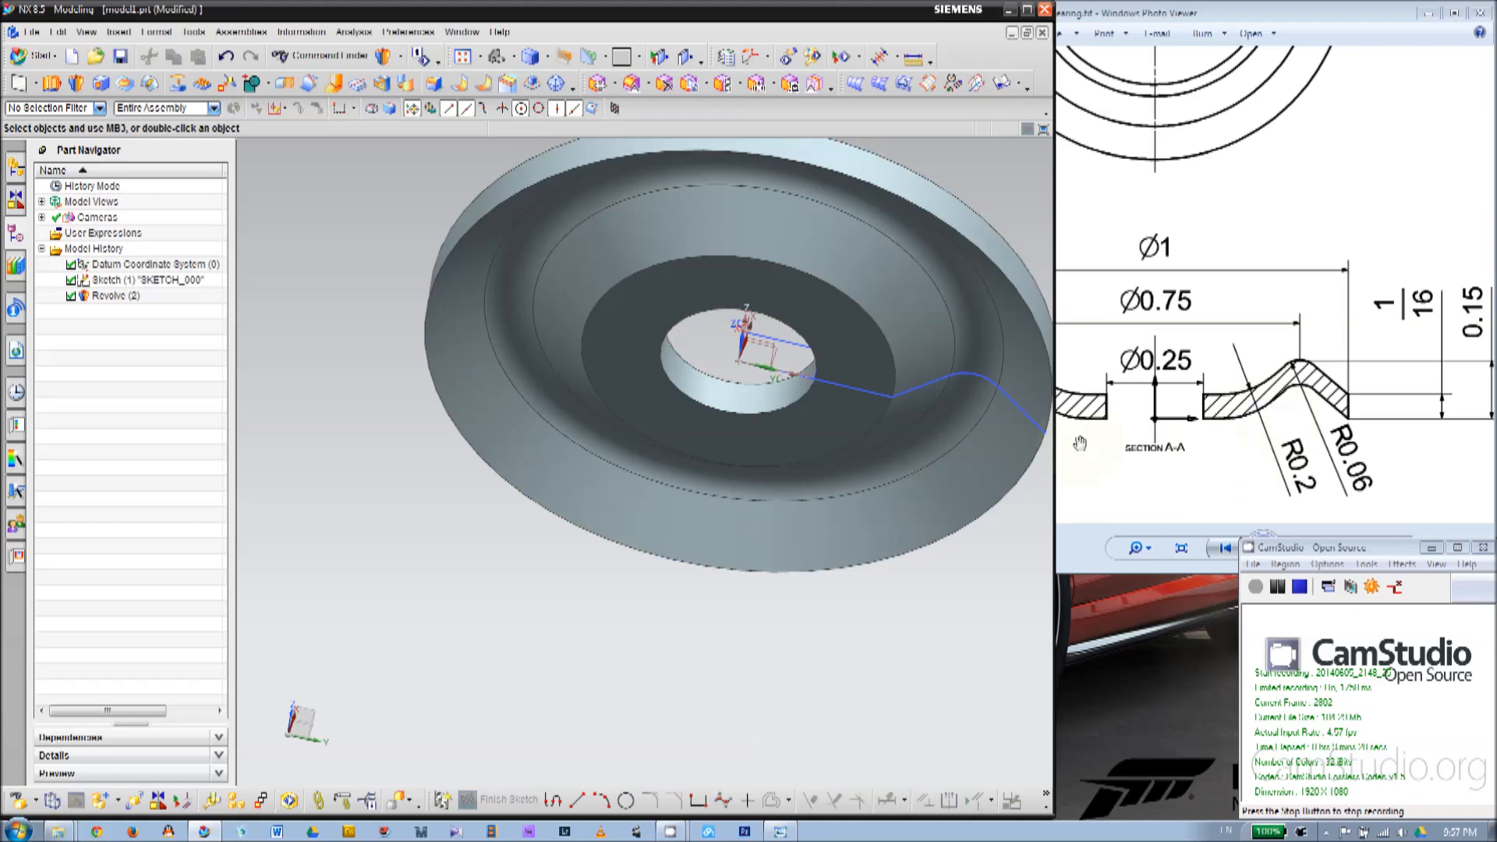
scroll(612, 295, "down", 1)
middle_click_drag(481, 525, 478, 251)
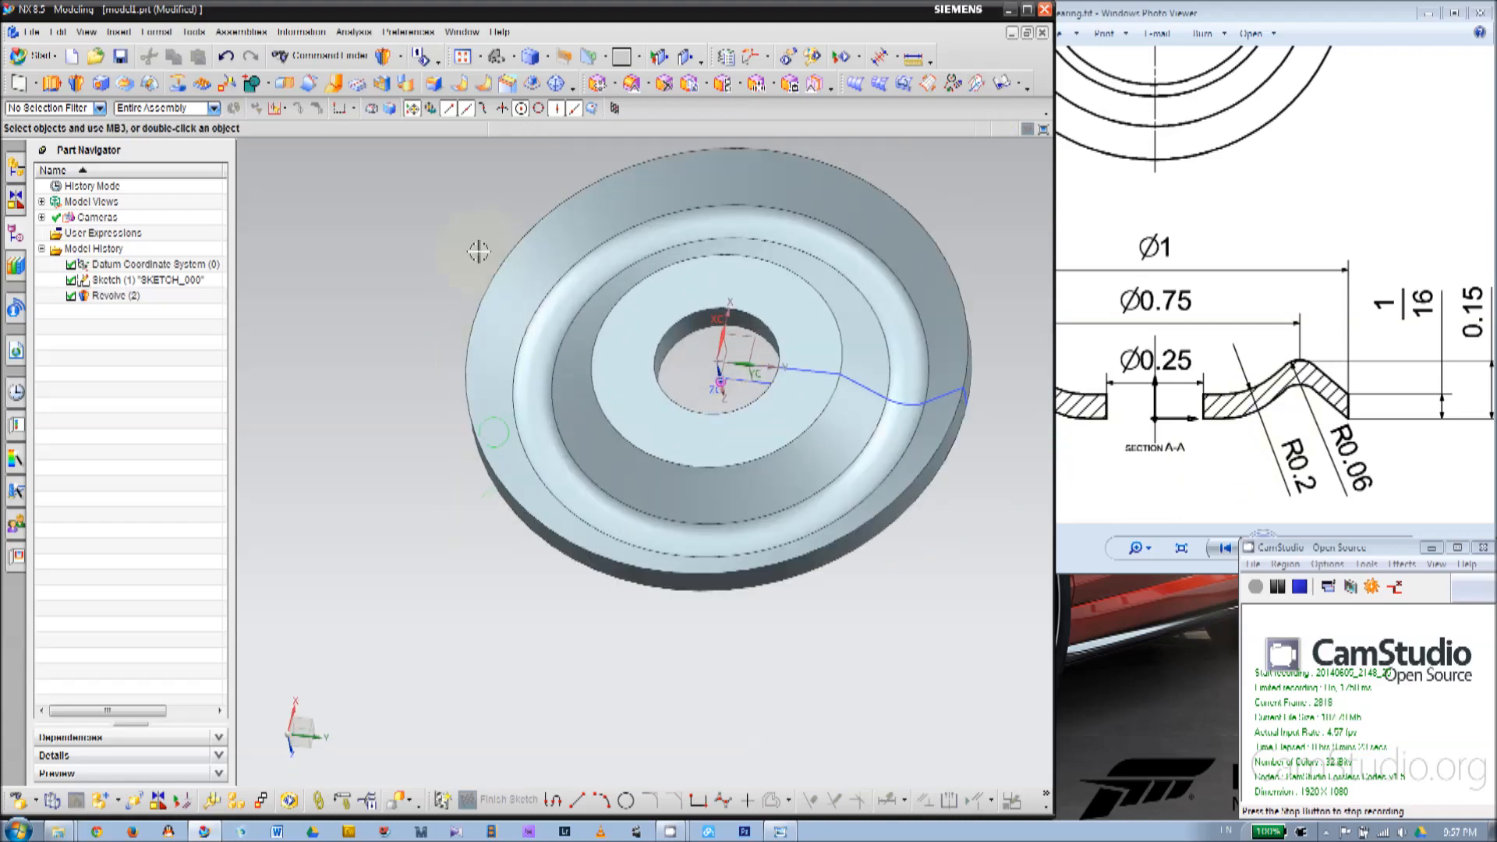
left_click(435, 83)
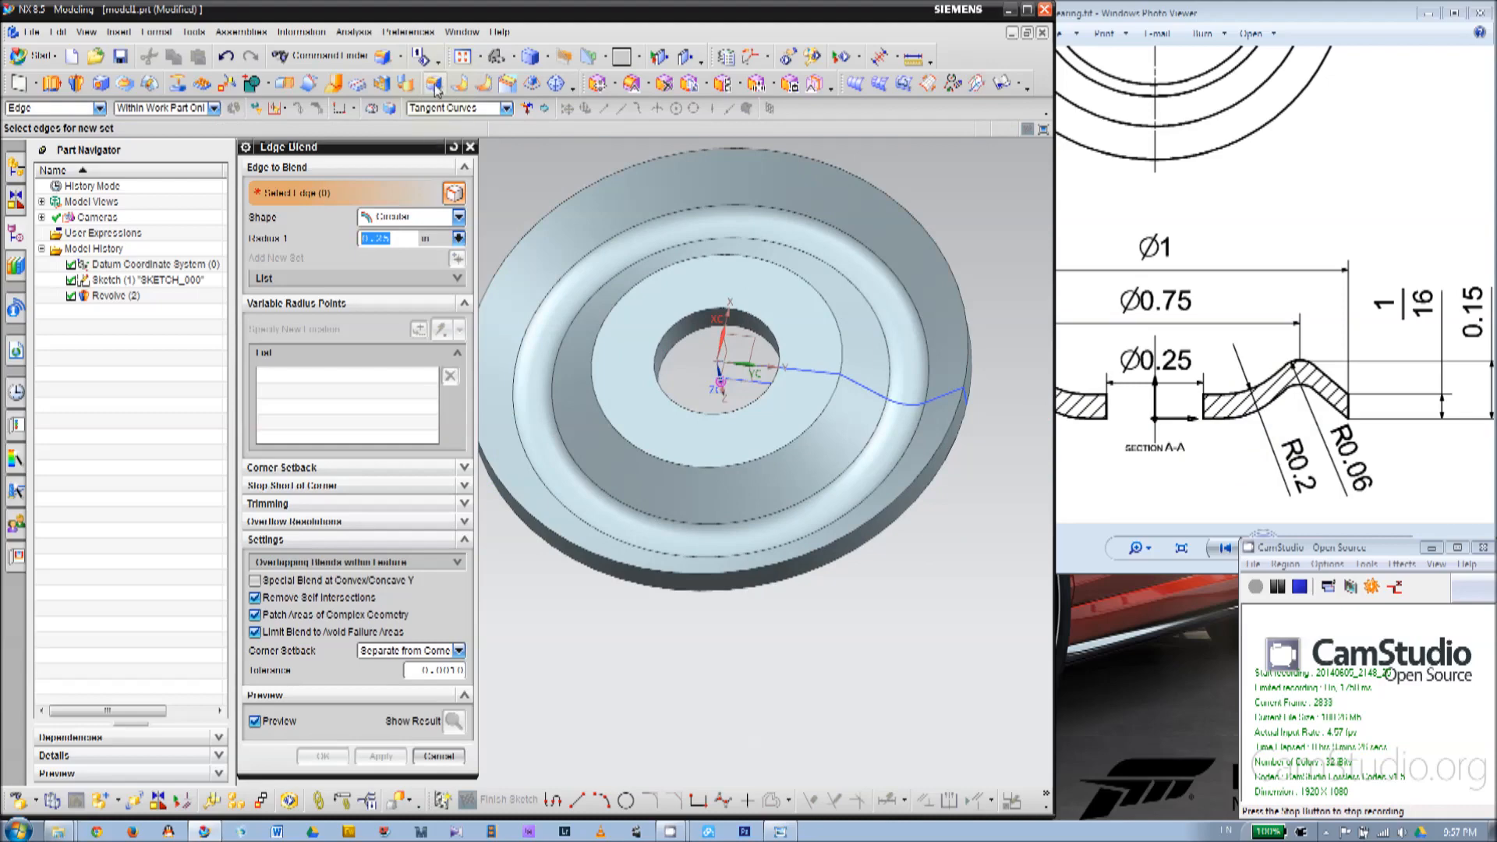
left_click(389, 239)
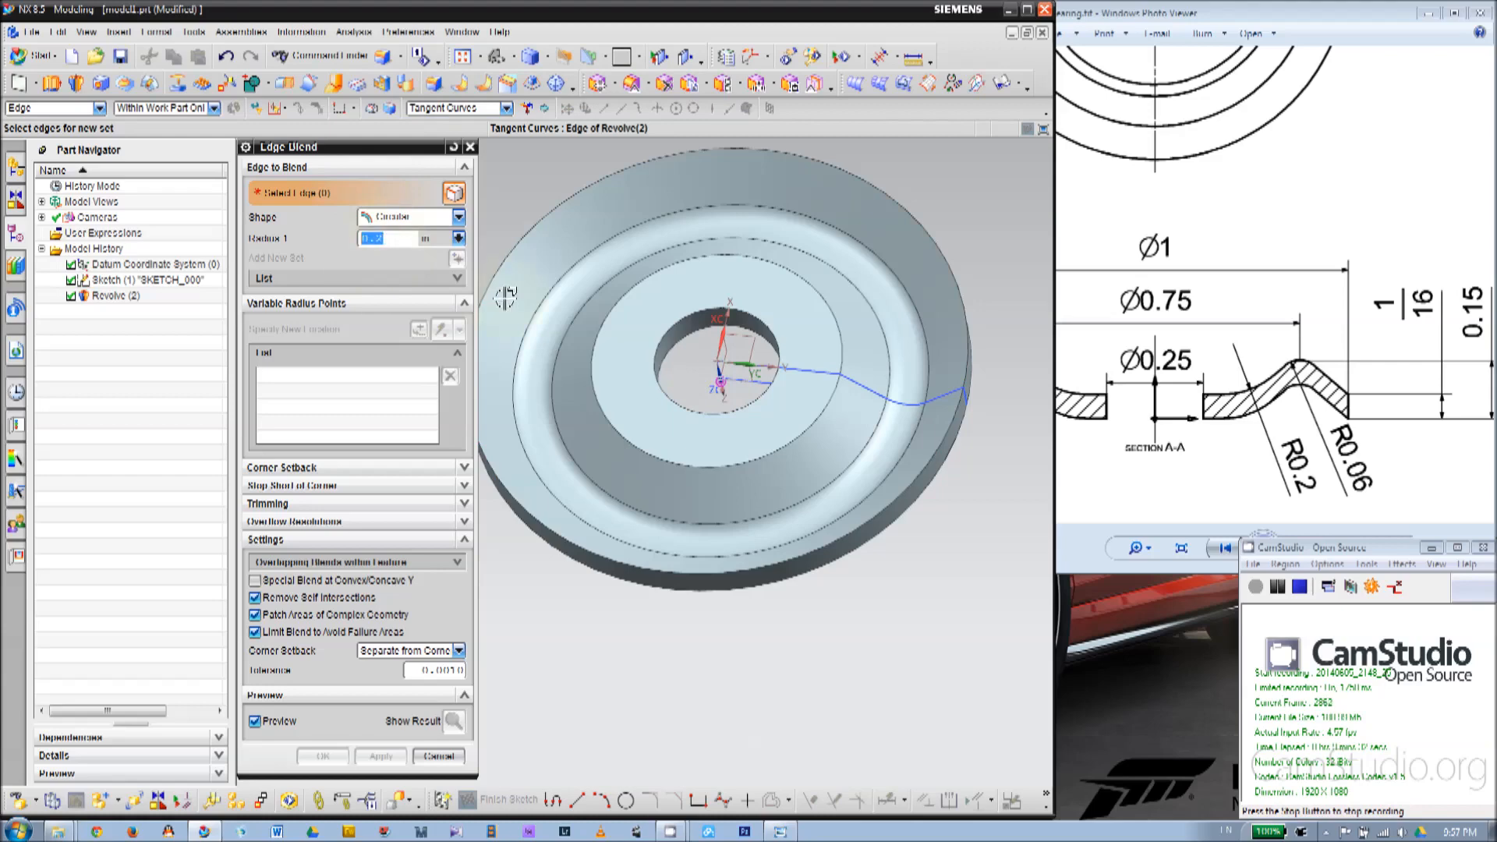
left_click(635, 427)
middle_click_drag(815, 293, 635, 735)
left_click(322, 755)
middle_click_drag(646, 552, 575, 602)
scroll(528, 387, "up", 1)
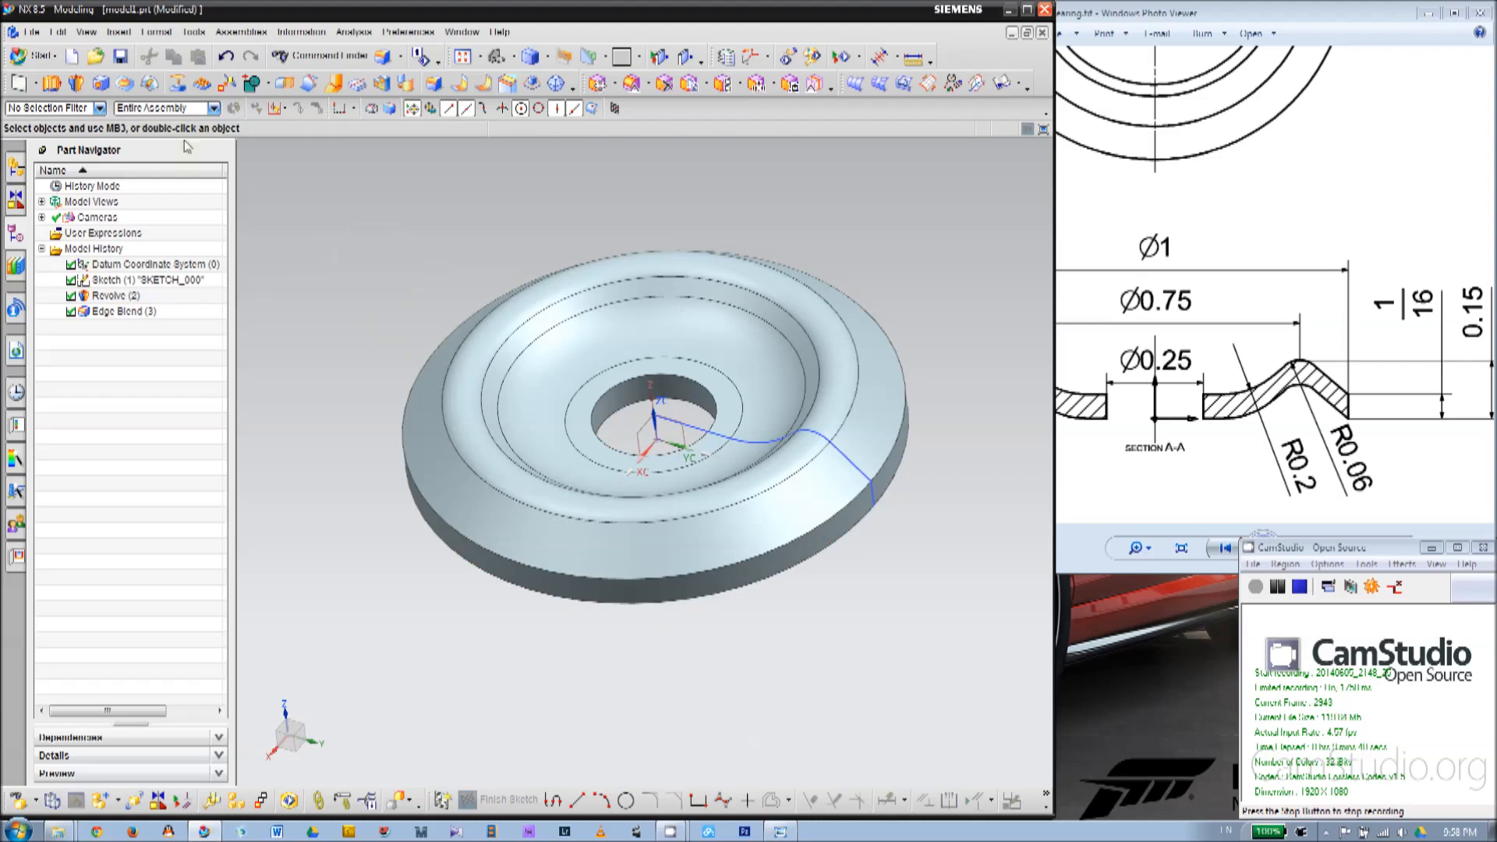
Display the part's assembly structure and select its Sections folder.
left_click(86, 32)
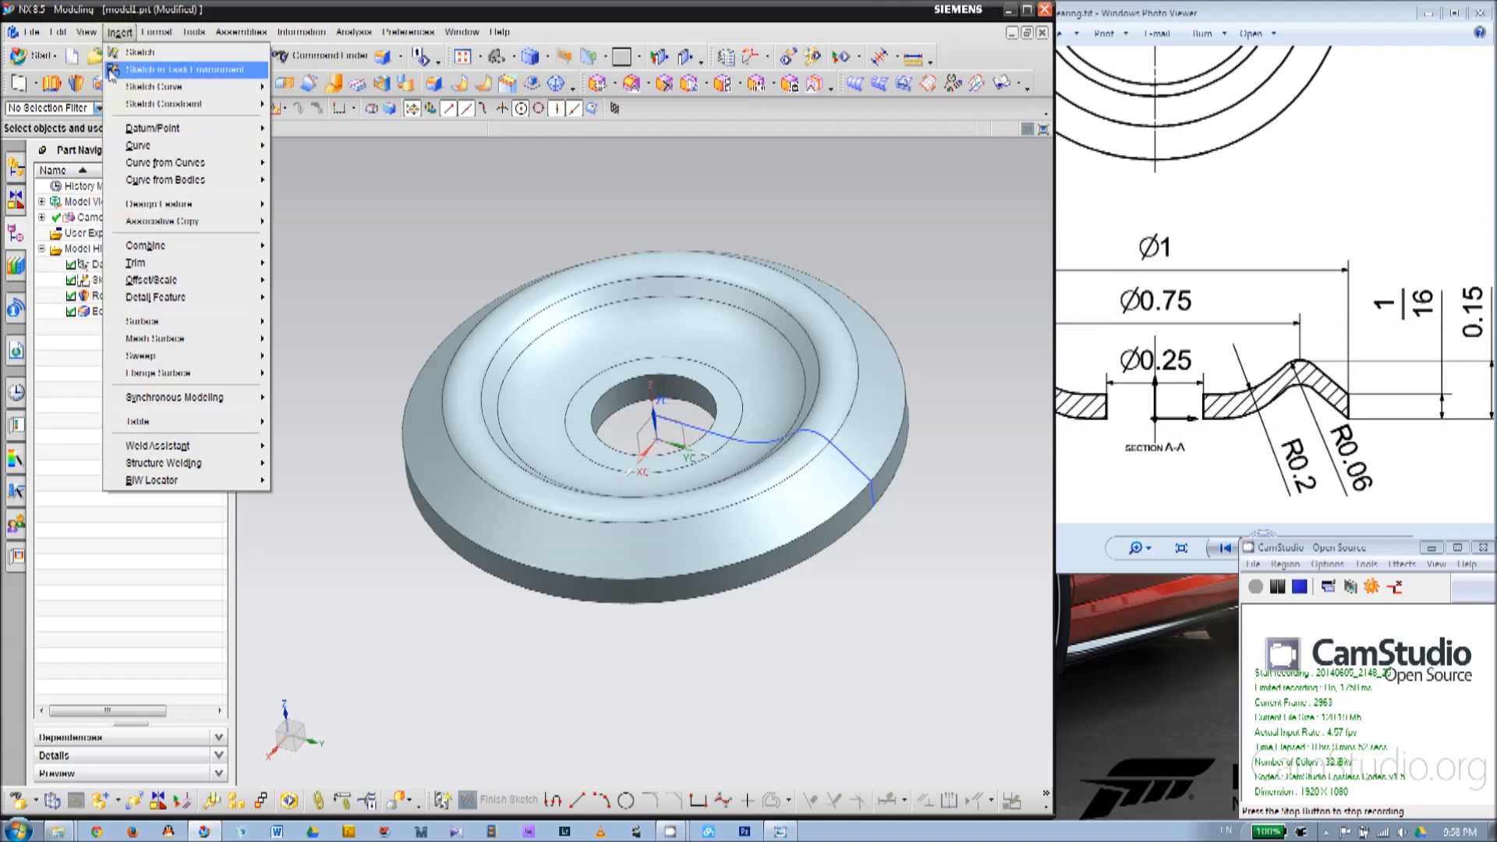
mouse_move(120, 74)
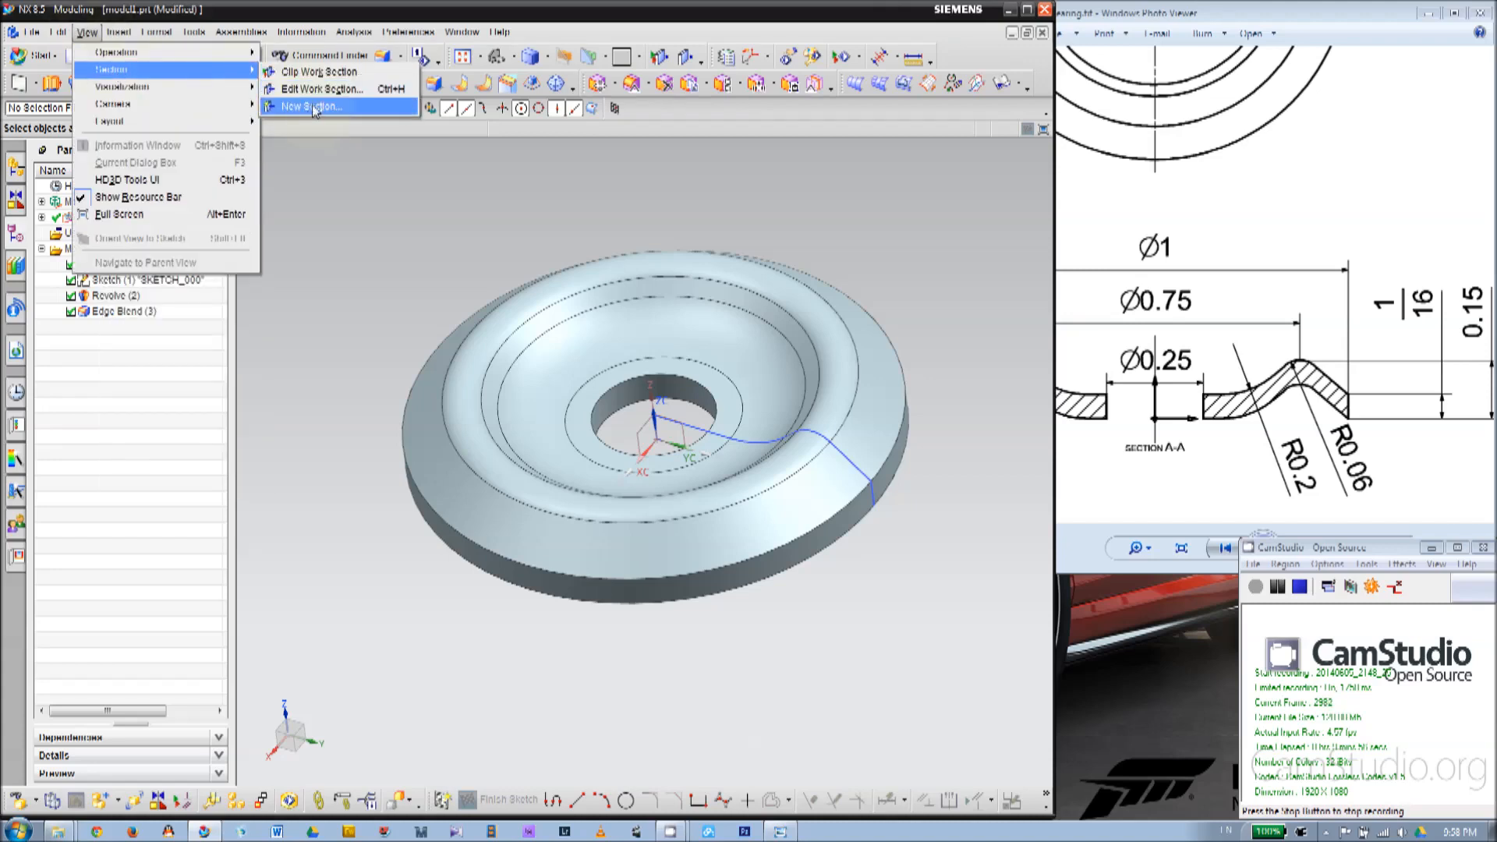
left_click(348, 288)
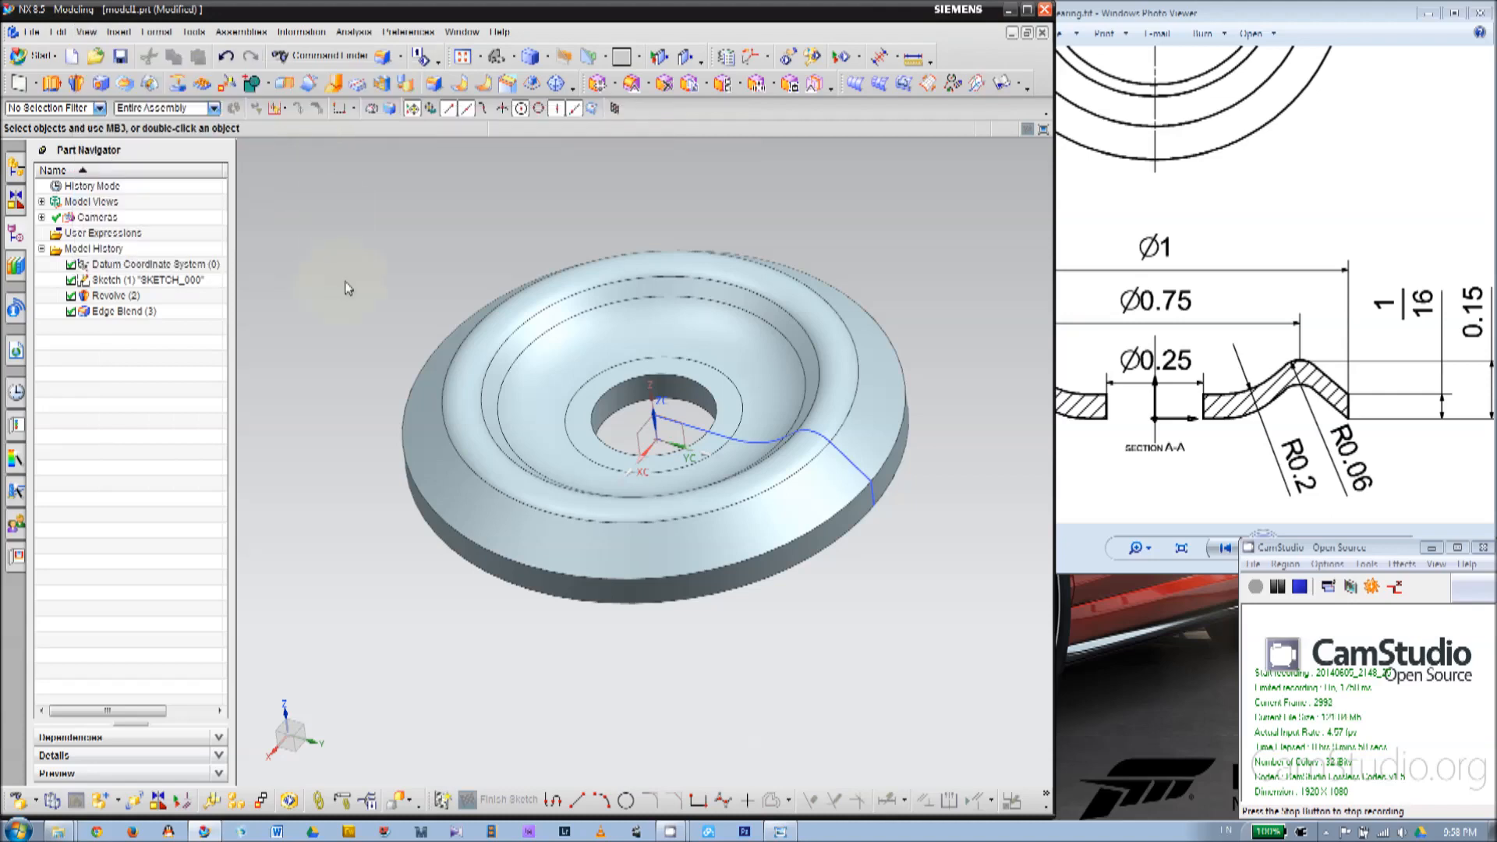
left_click(17, 168)
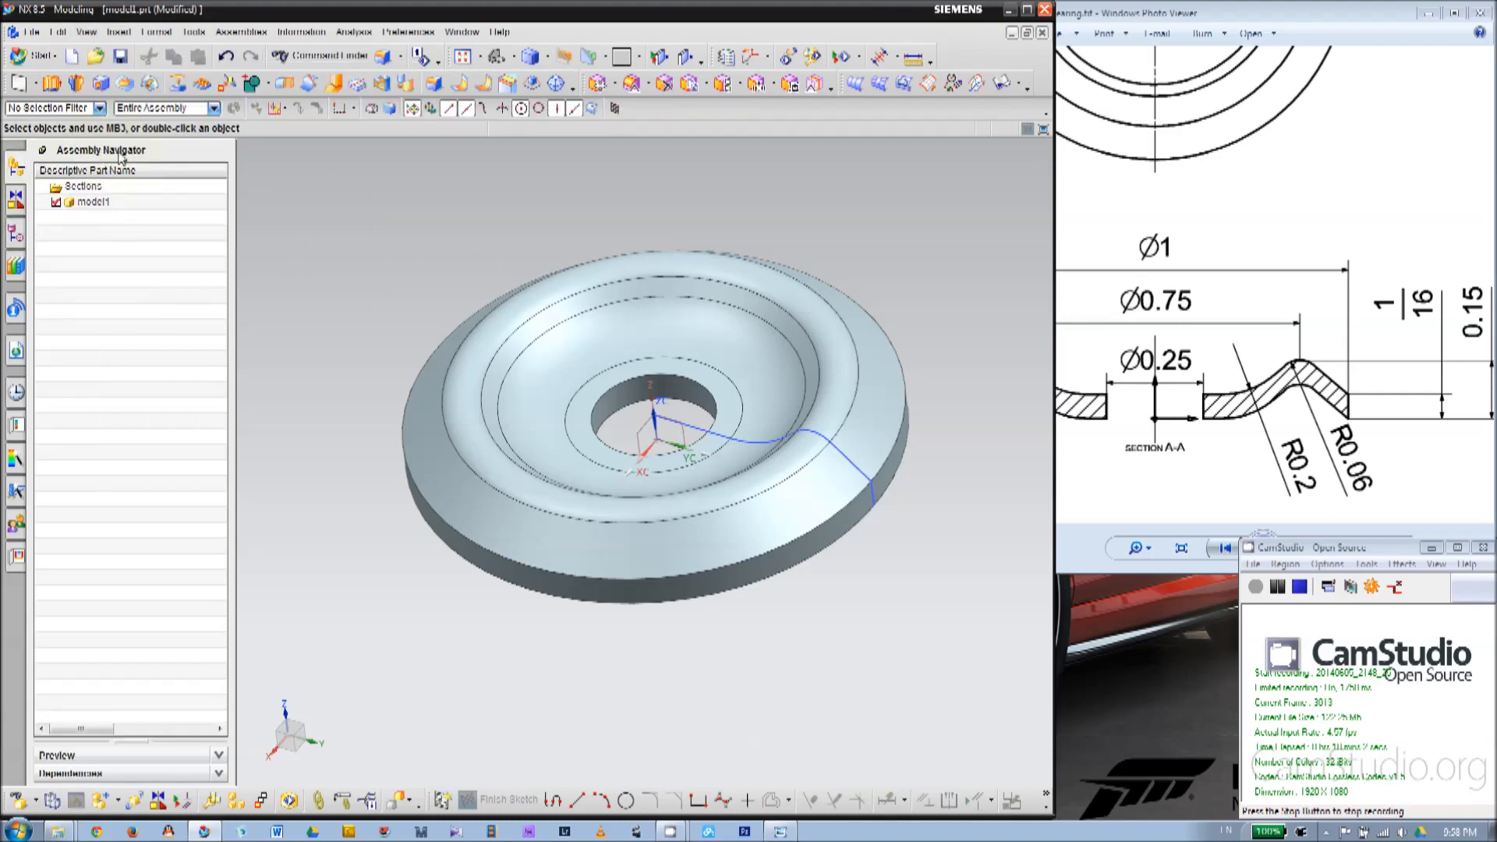
left_click(98, 187)
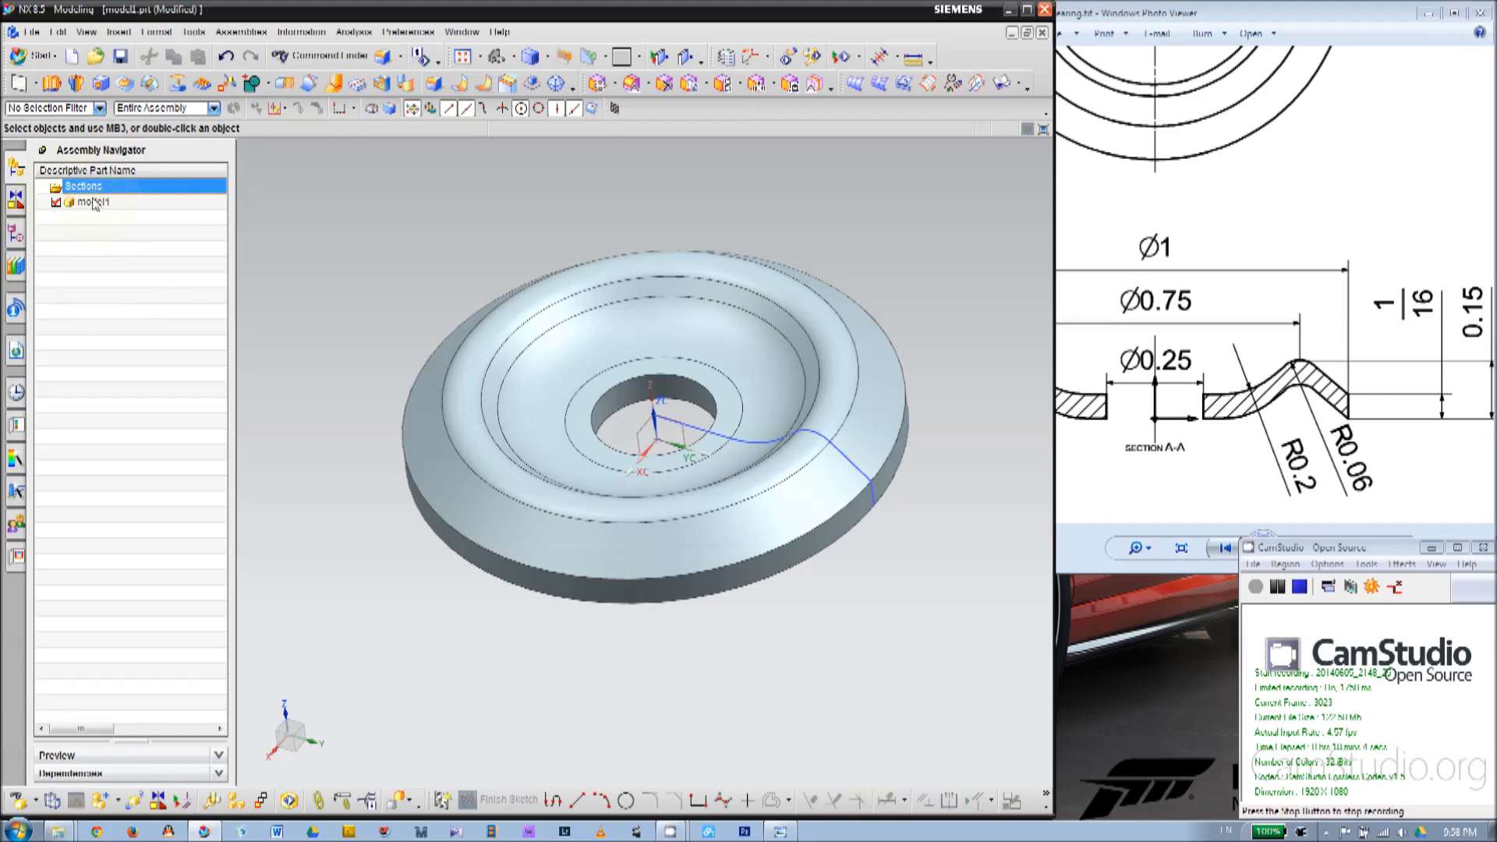
Start a new one-plane view section and set its plane perpendicular to the absolute X axis.
left_click(91, 32)
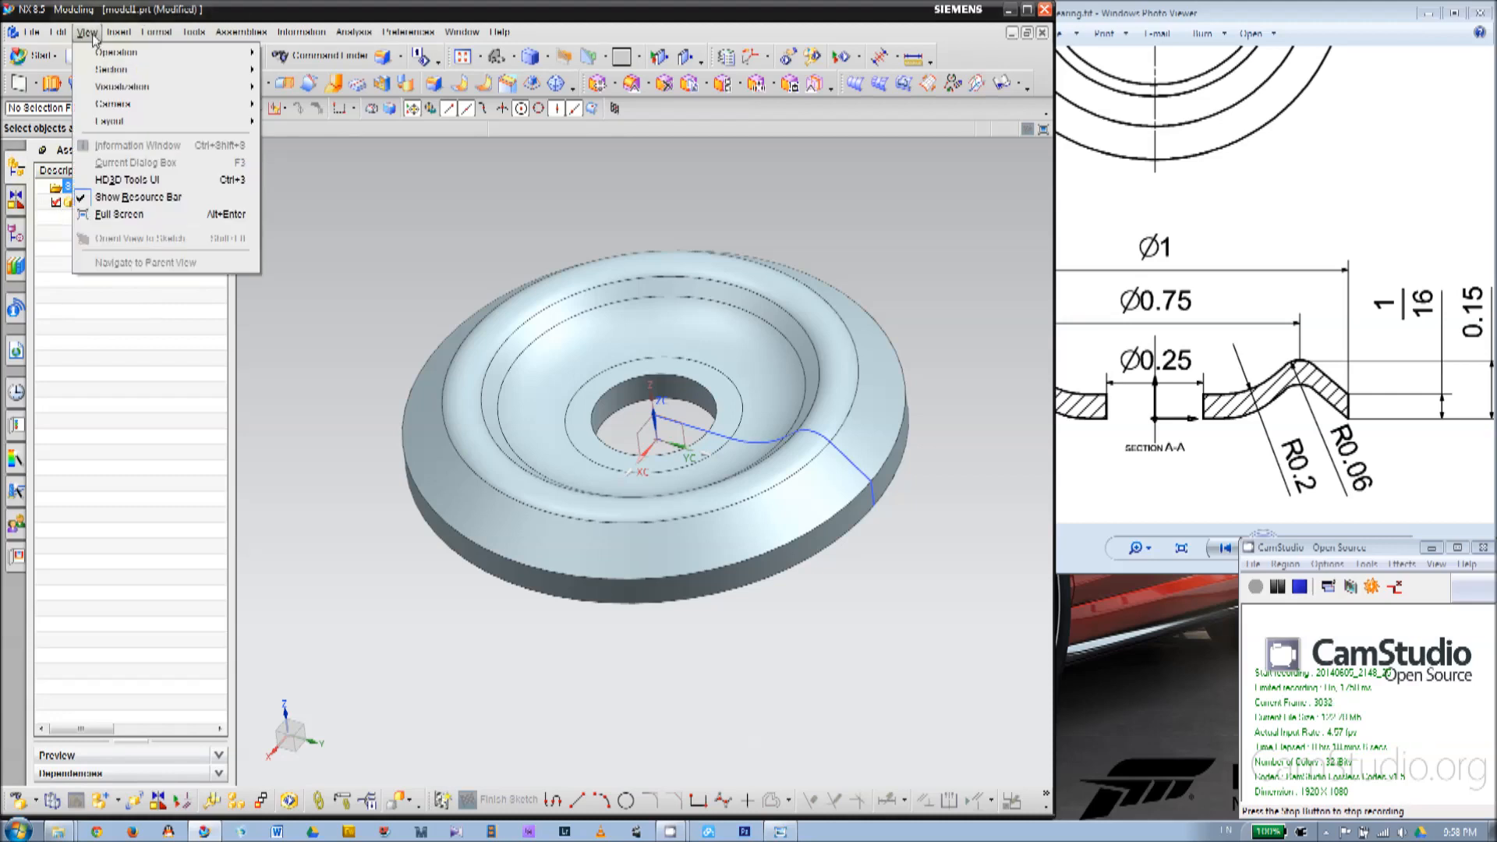
mouse_move(117, 69)
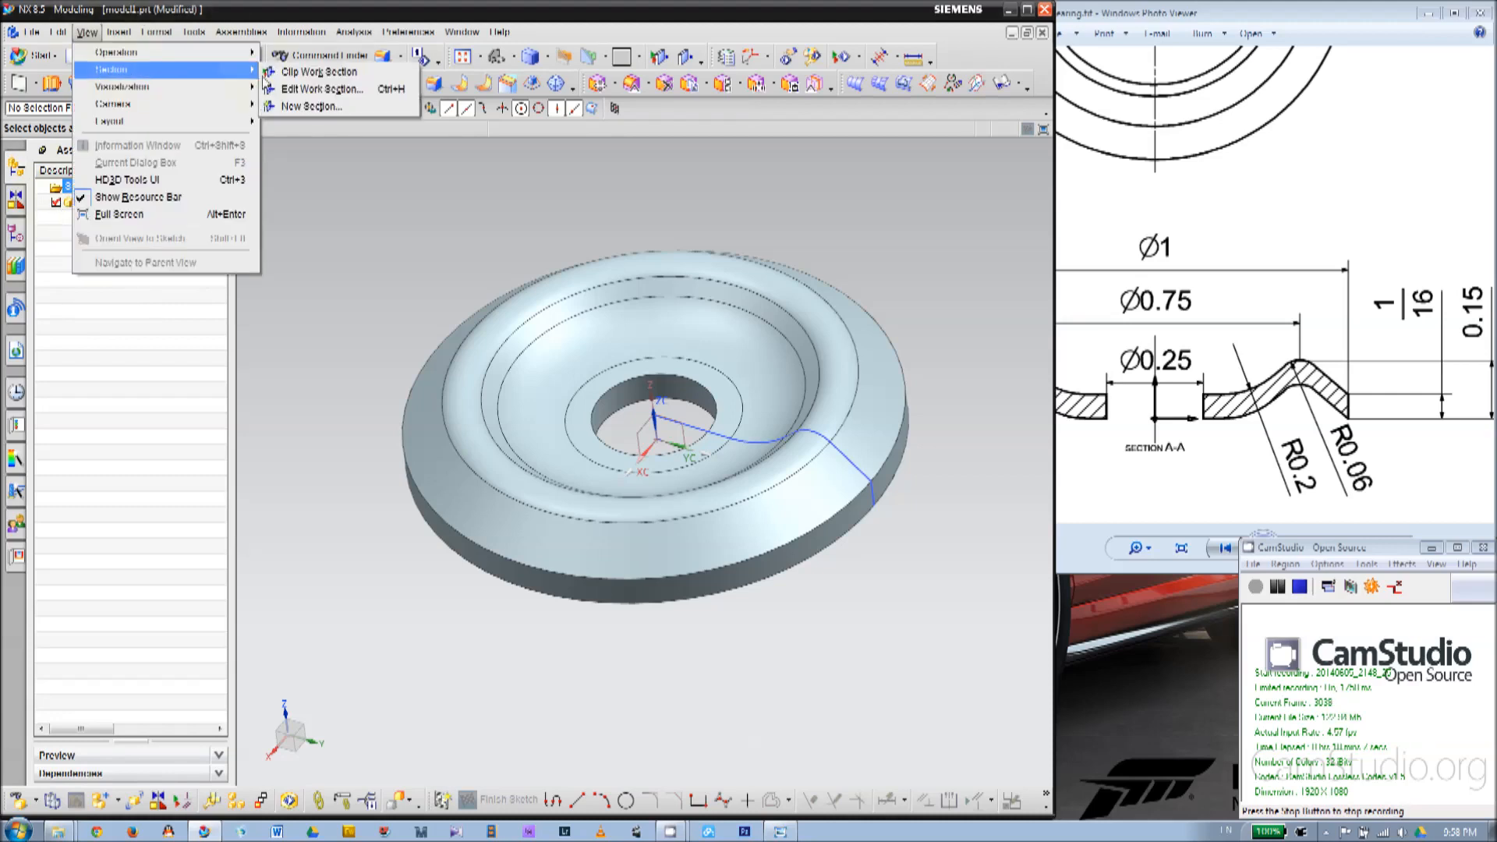
left_click(302, 109)
scroll(780, 278, "down", 2)
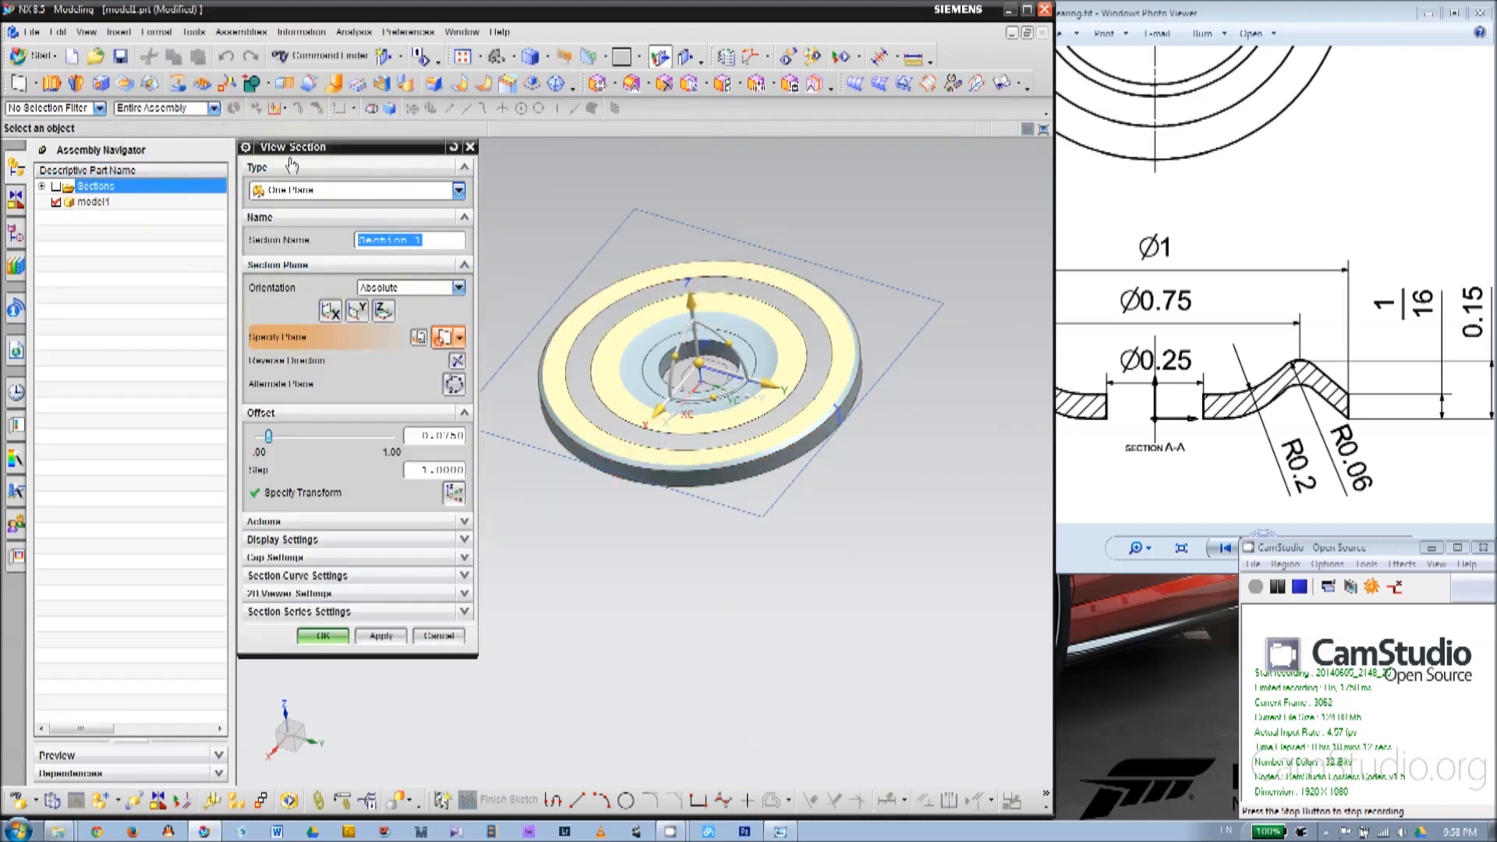
left_click(330, 311)
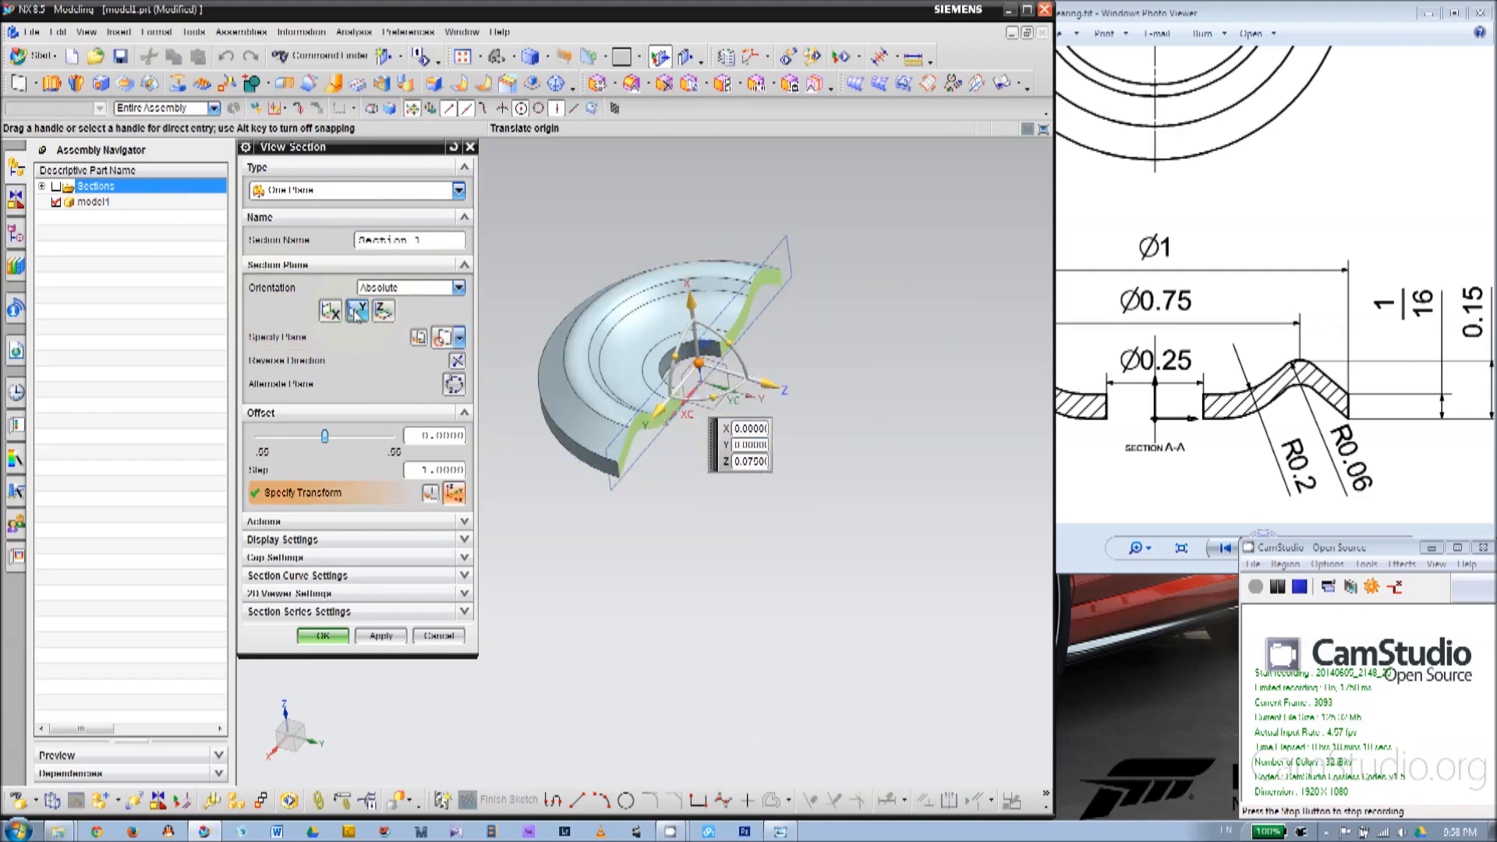
left_click(382, 311)
left_click(331, 311)
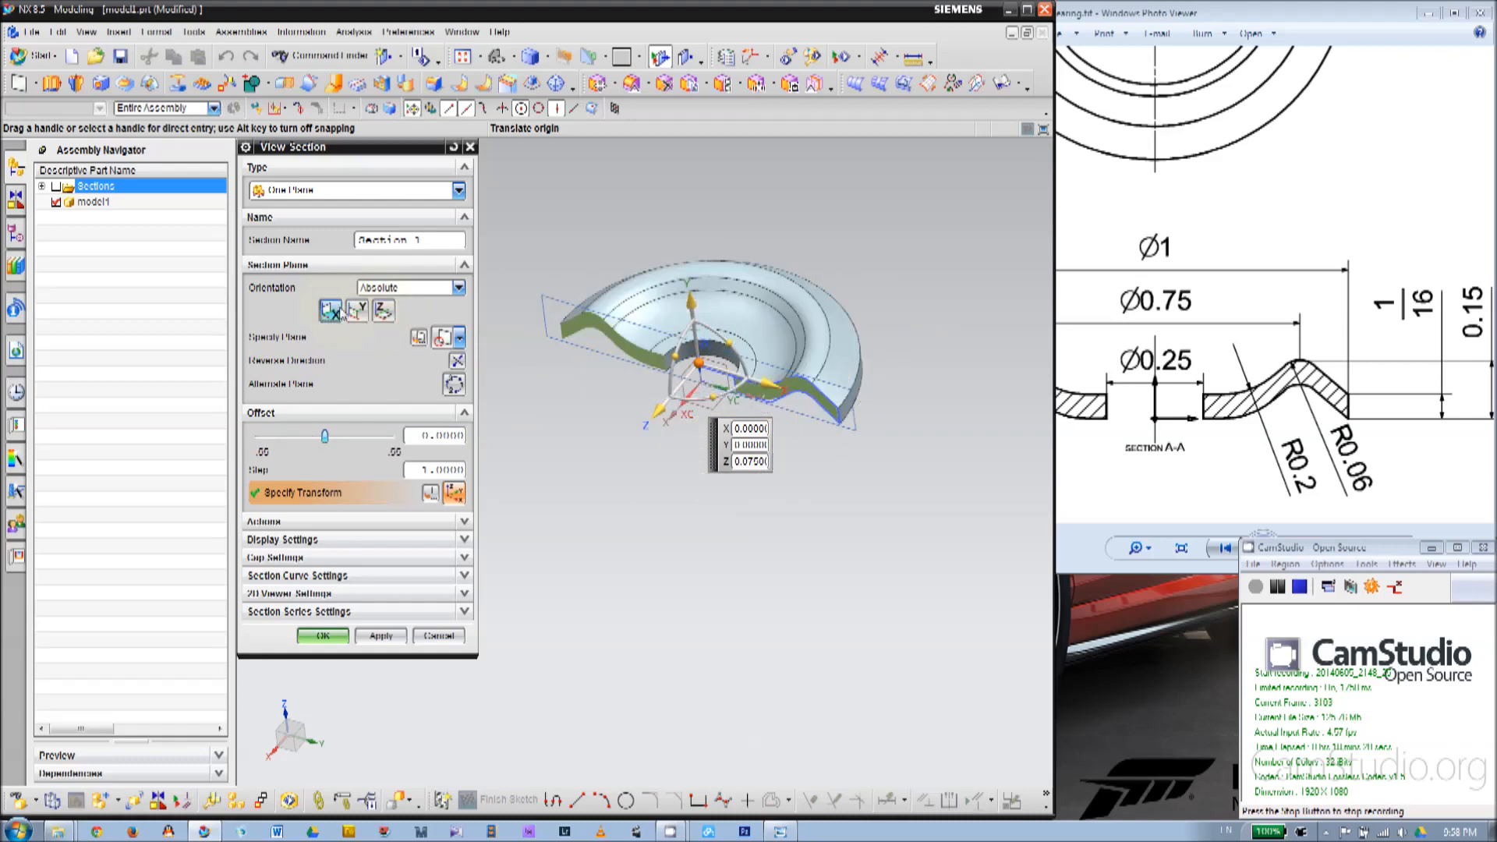
Examine the cut profile, accept the section view, and expand the Sections folder to list its contents.
scroll(606, 386, "down", 3)
middle_click_drag(609, 409, 609, 393)
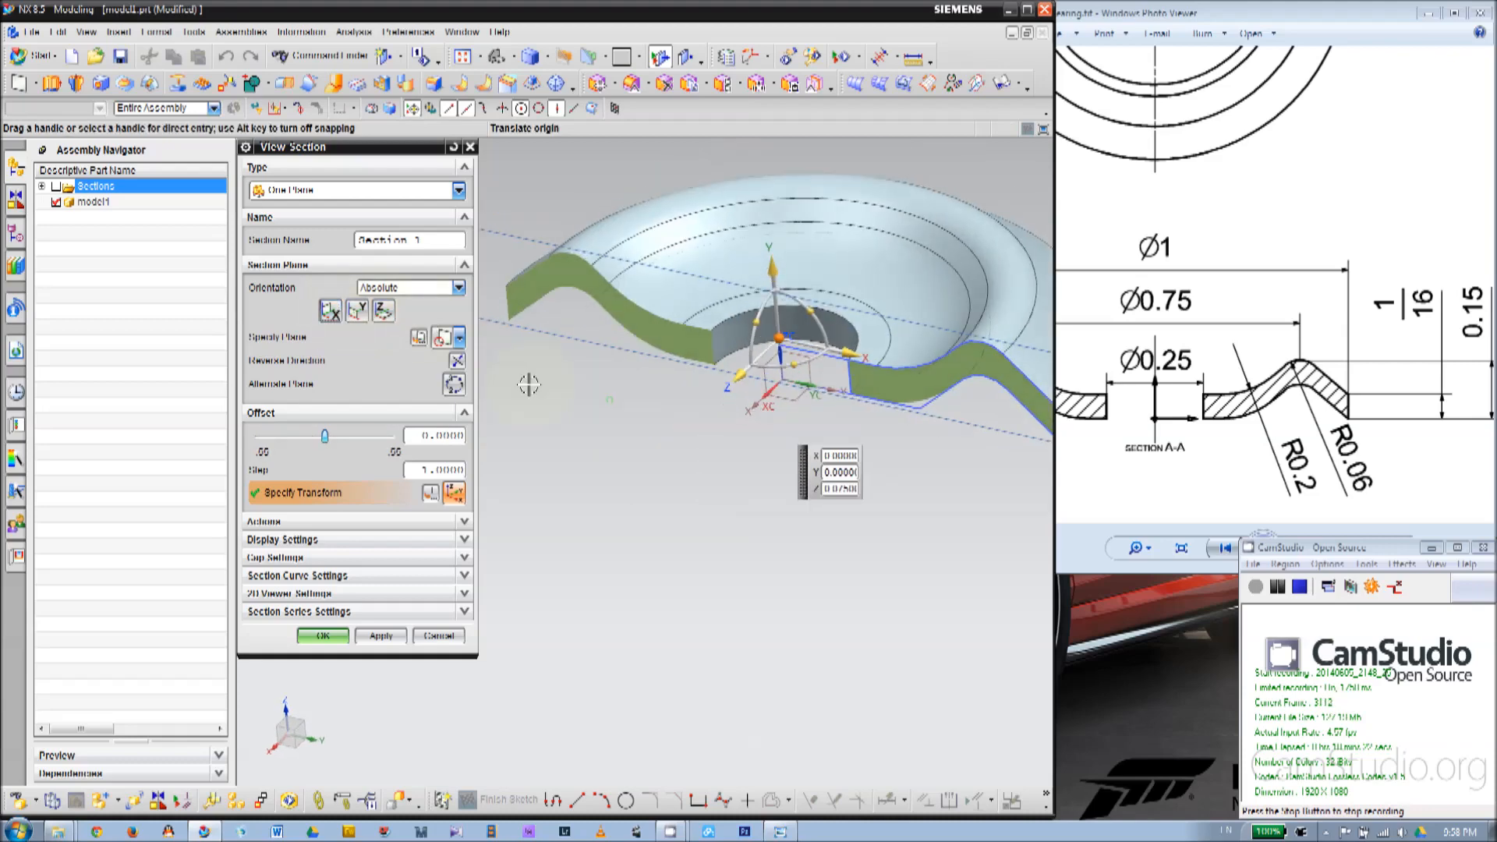
scroll(529, 386, "up", 2)
scroll(779, 414, "down", 2)
scroll(775, 404, "down", 1)
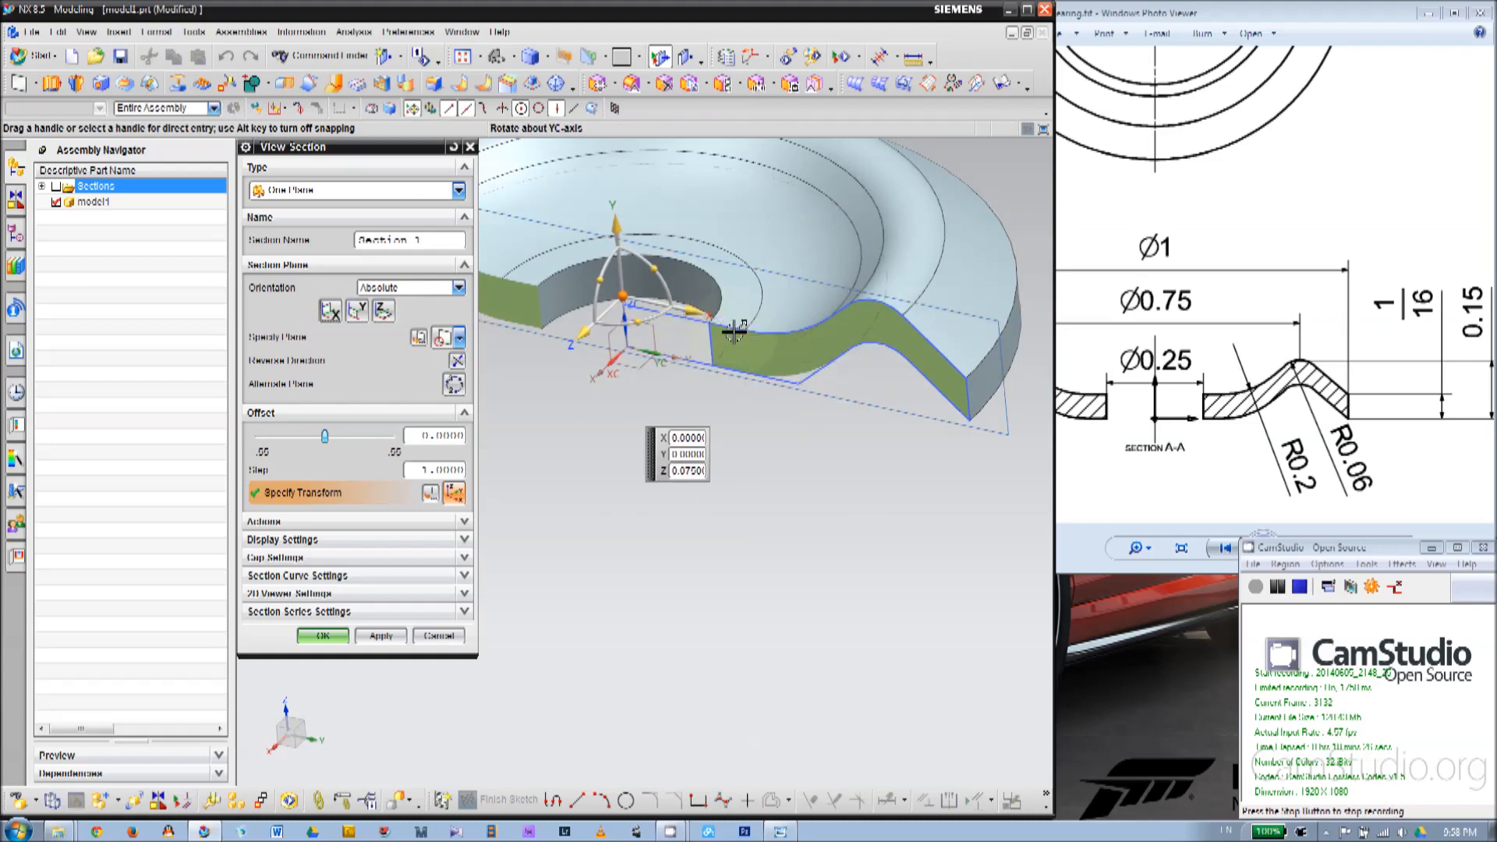
scroll(872, 335, "up", 2)
scroll(866, 317, "down", 1)
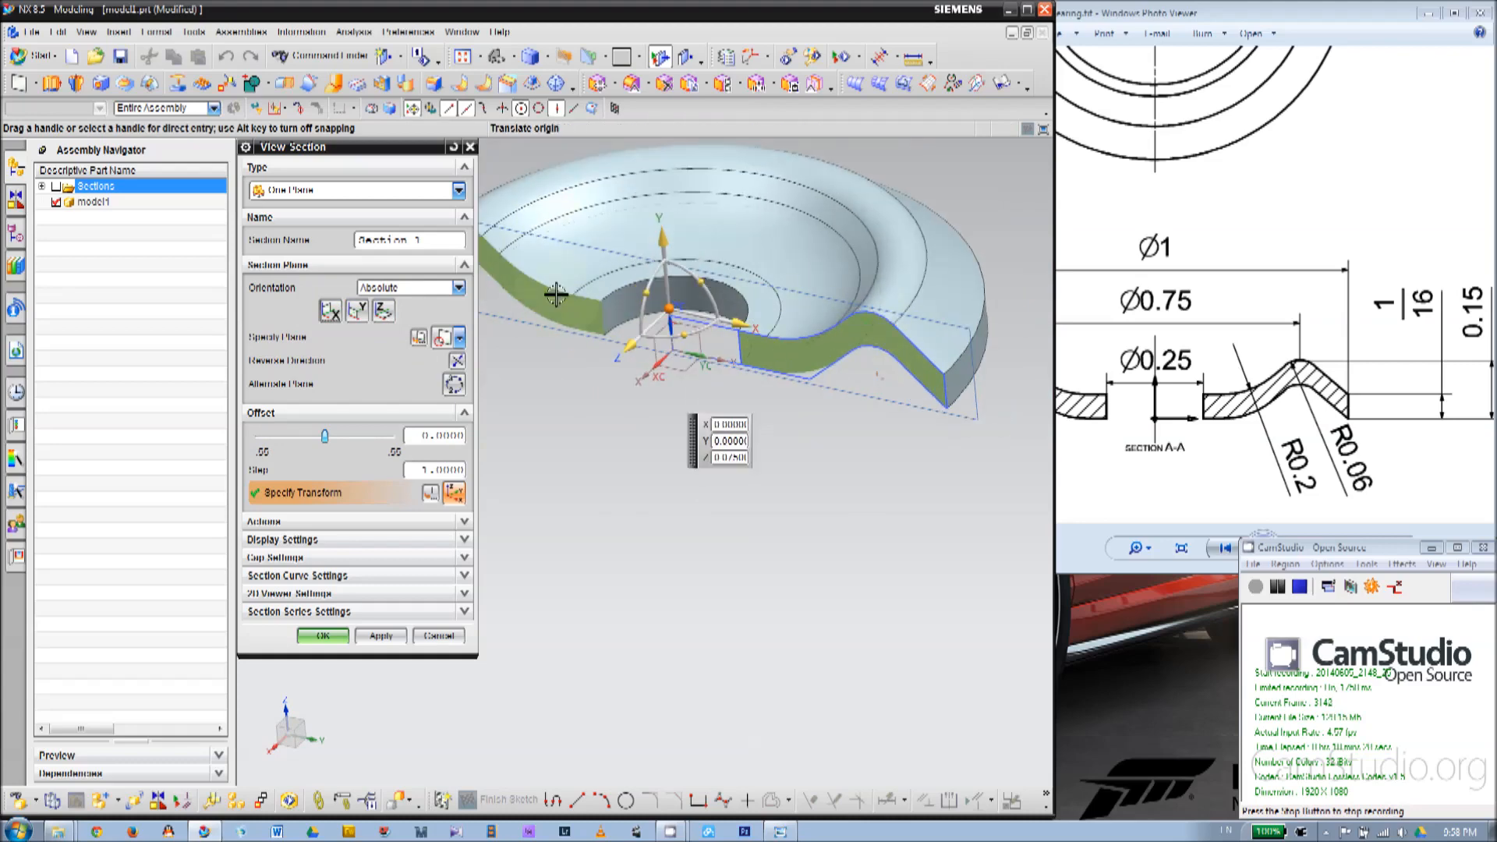
scroll(555, 294, "up", 1)
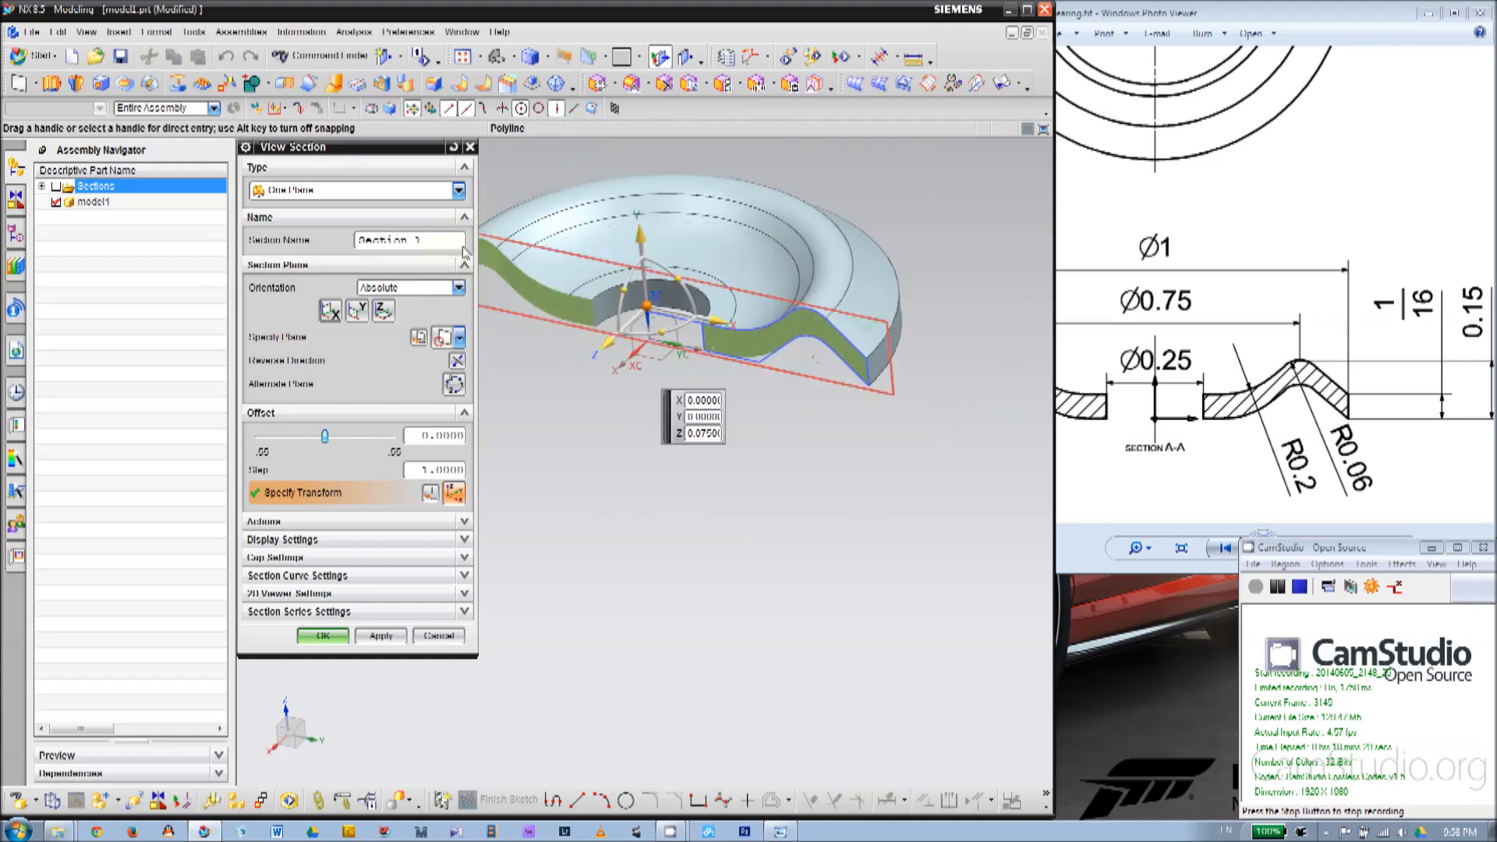
left_click(317, 637)
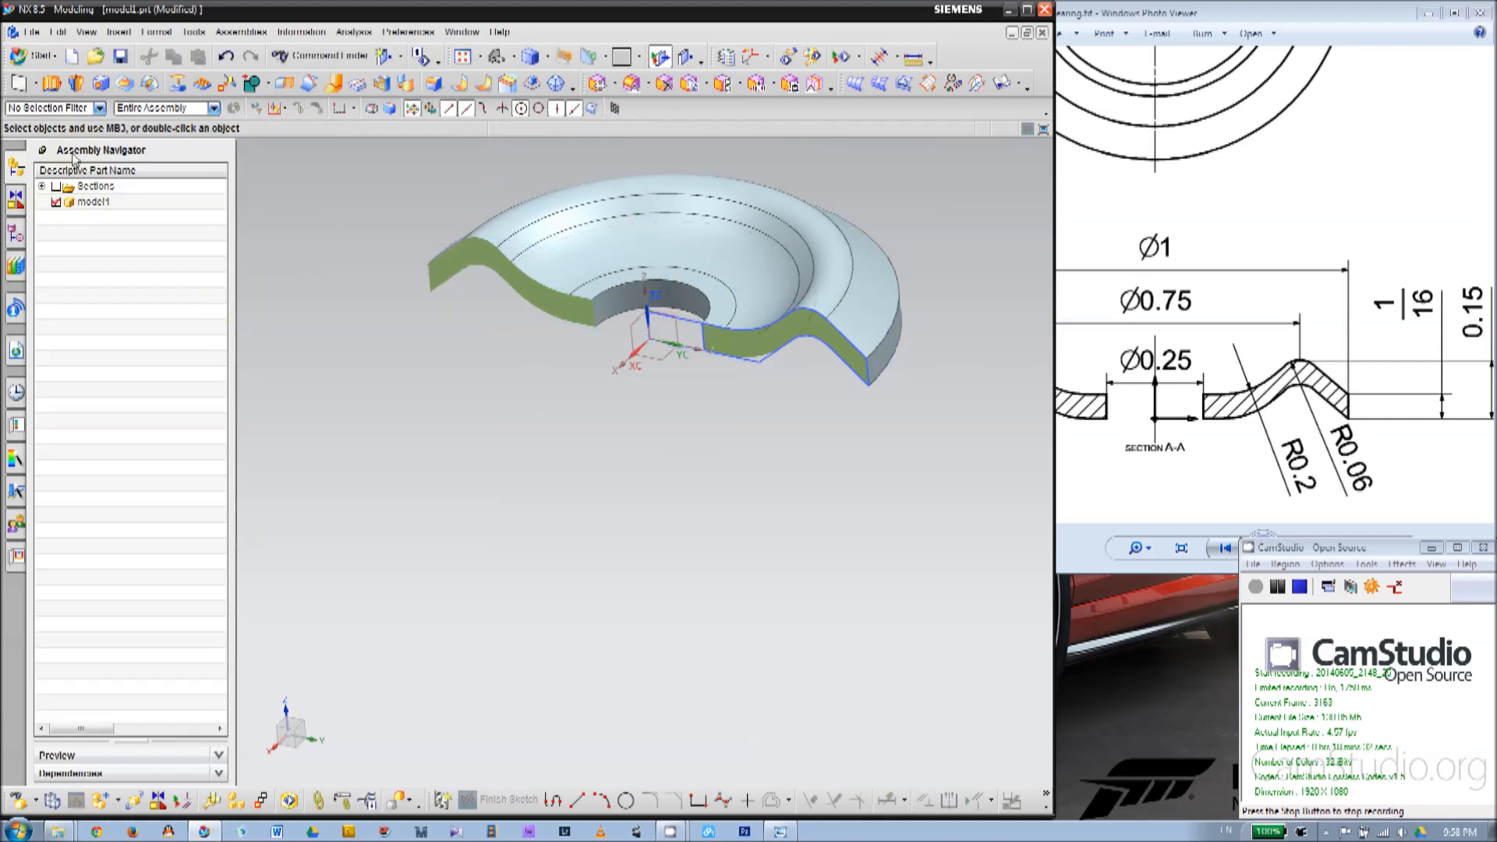
left_click(43, 187)
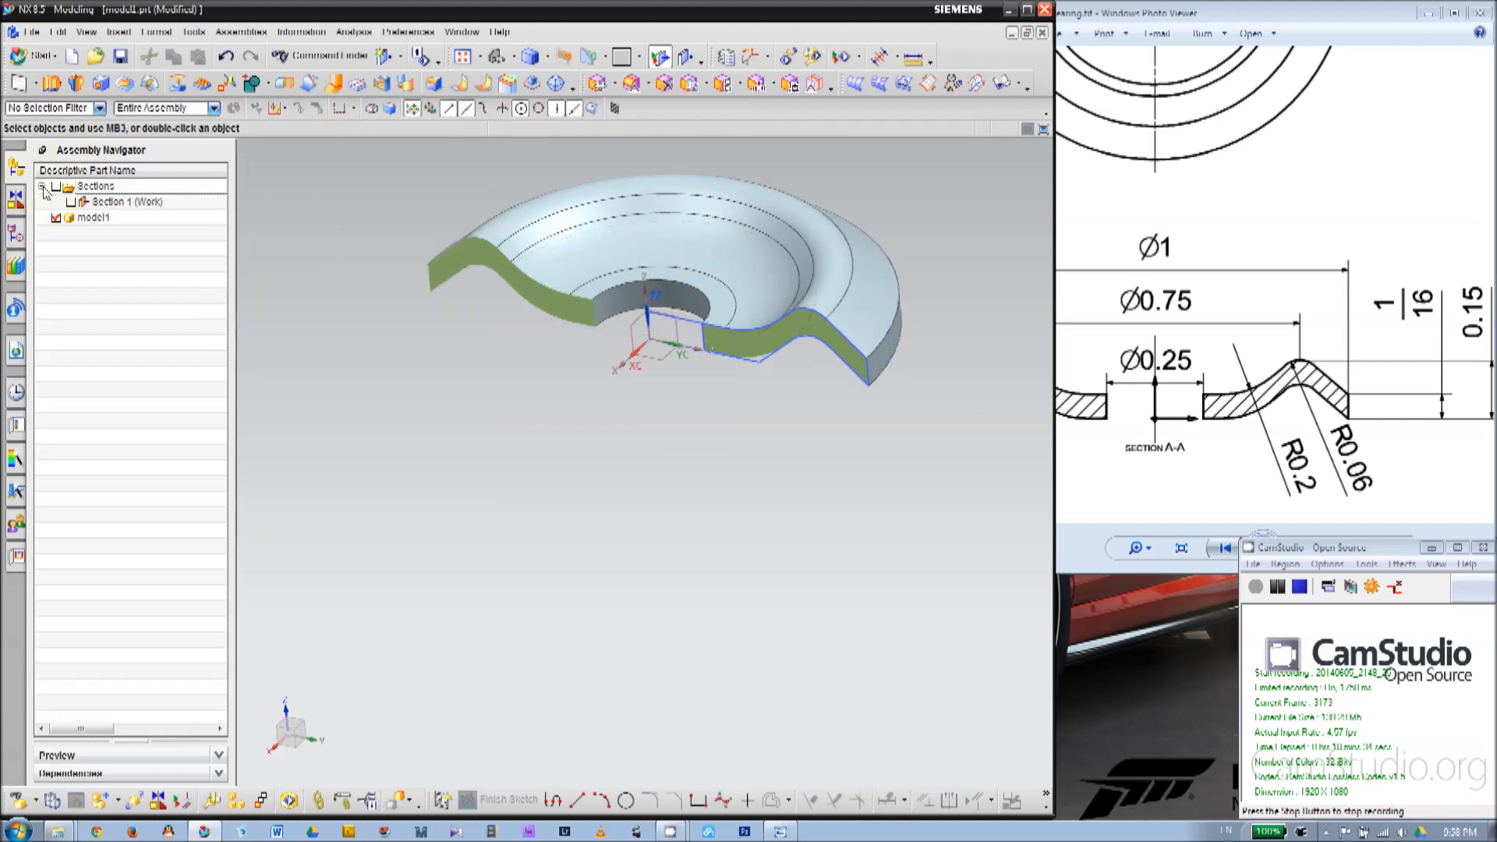
Toggle the clipping of Section 1 off and back on, and examine the cut part.
left_click(132, 203)
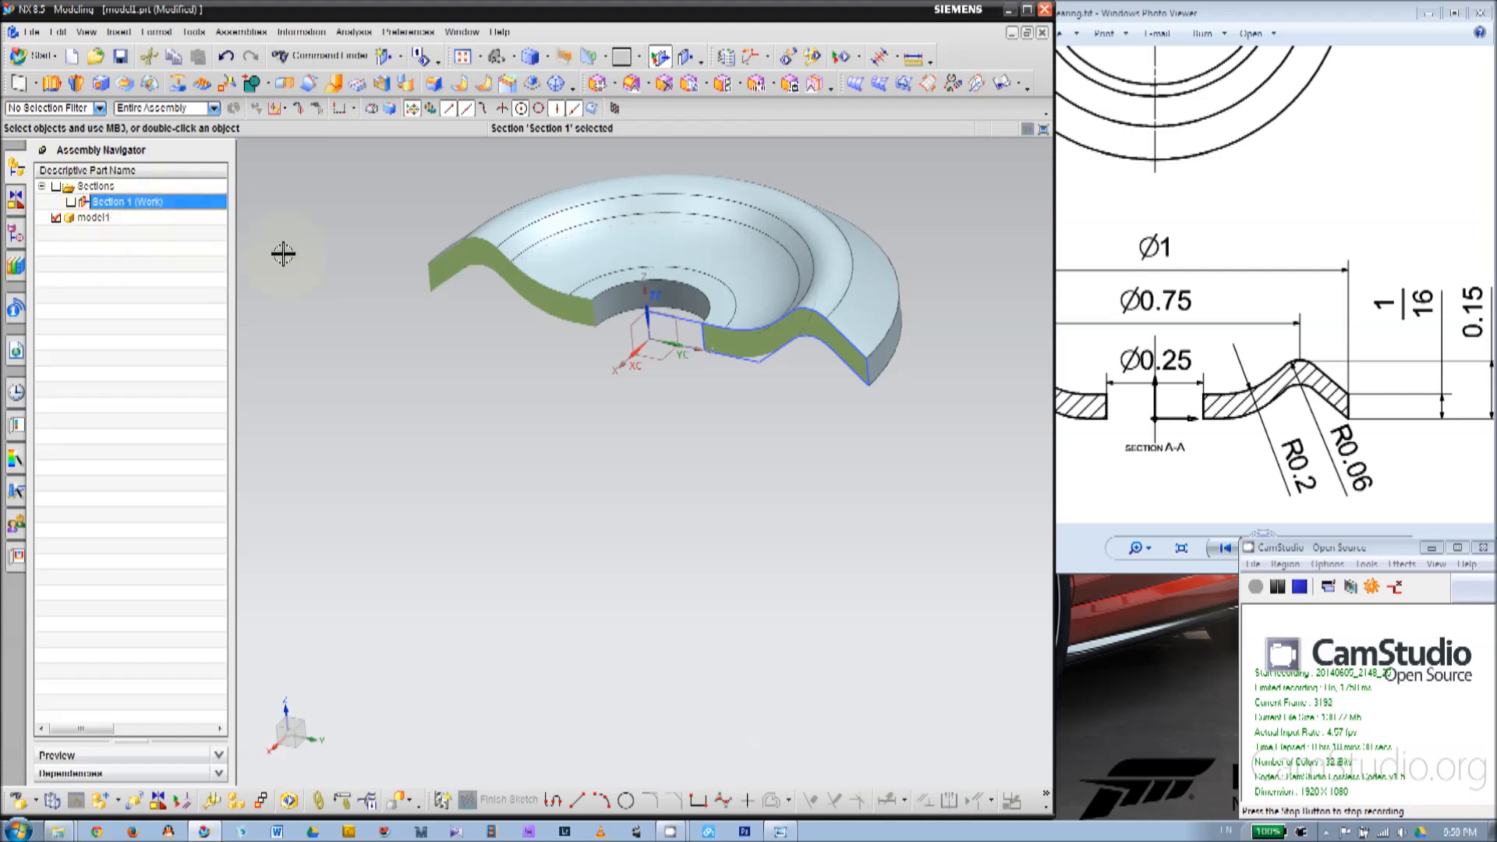
double_click(139, 203)
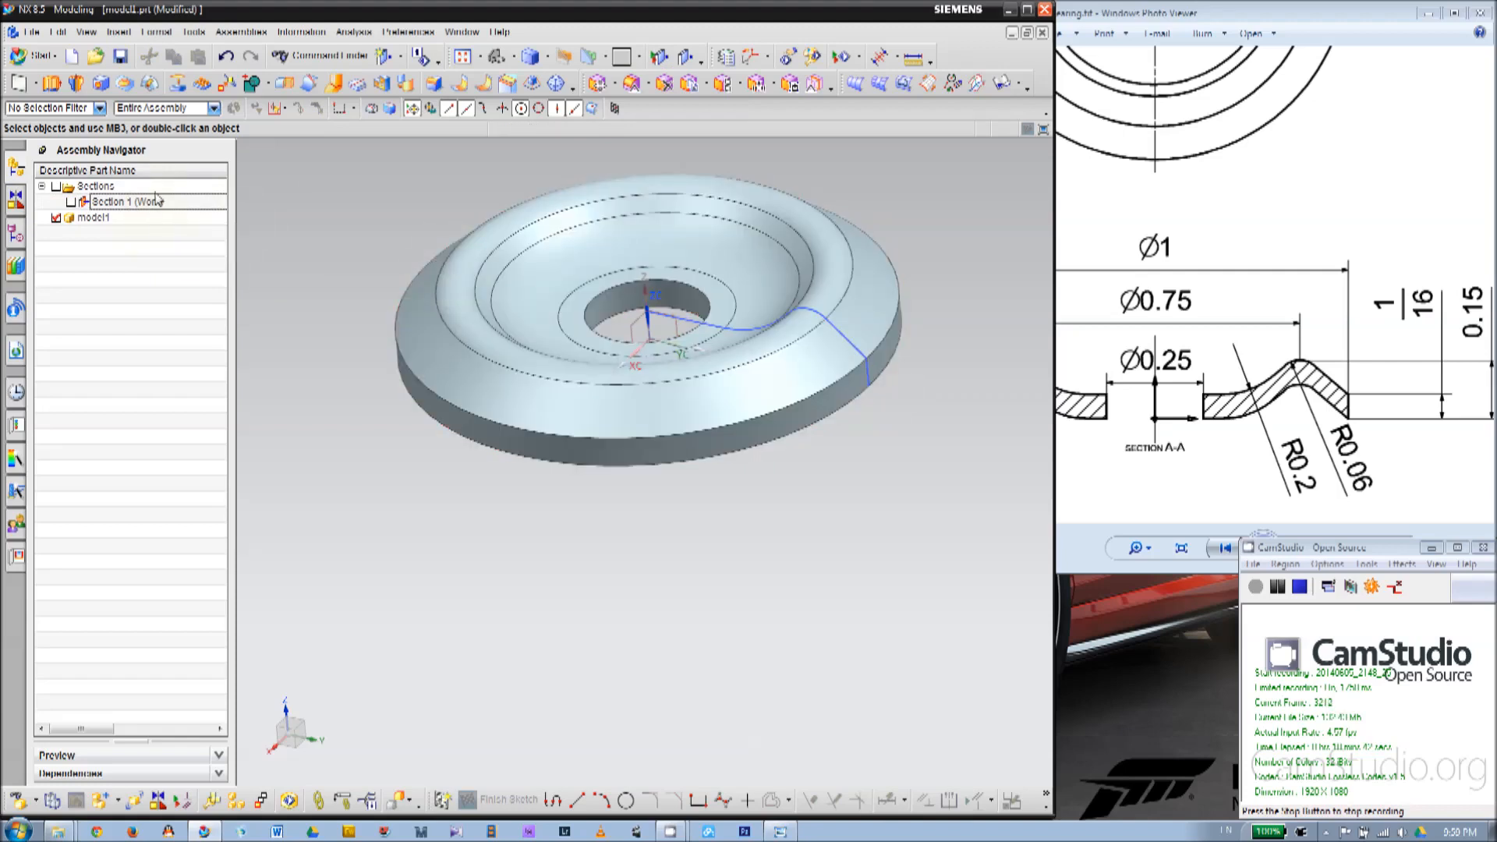
left_click(125, 205)
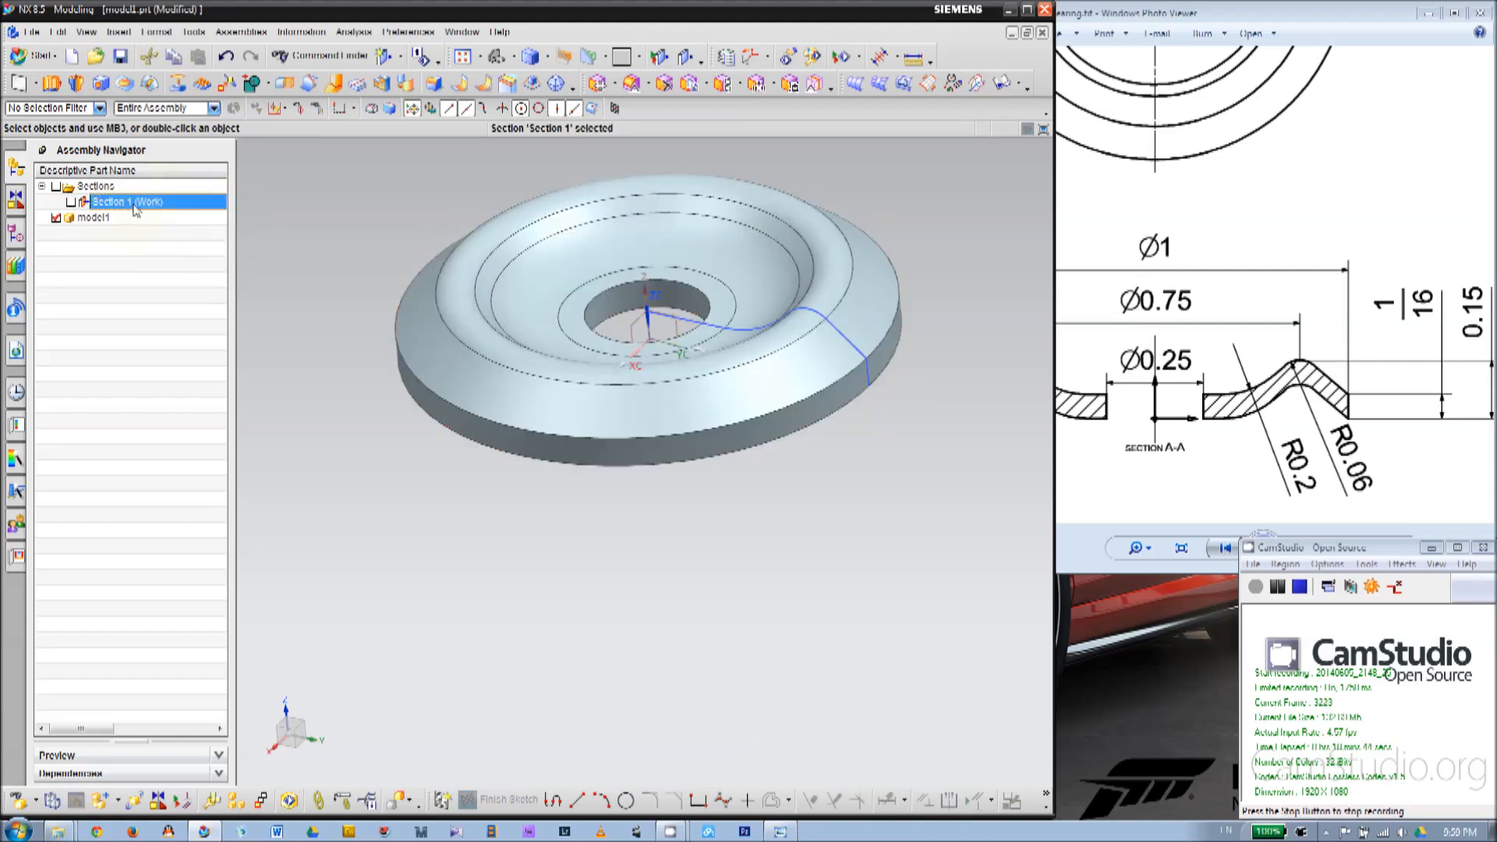
double_click(134, 205)
middle_click_drag(501, 411, 545, 460)
scroll(603, 299, "down", 2)
scroll(390, 330, "up", 1)
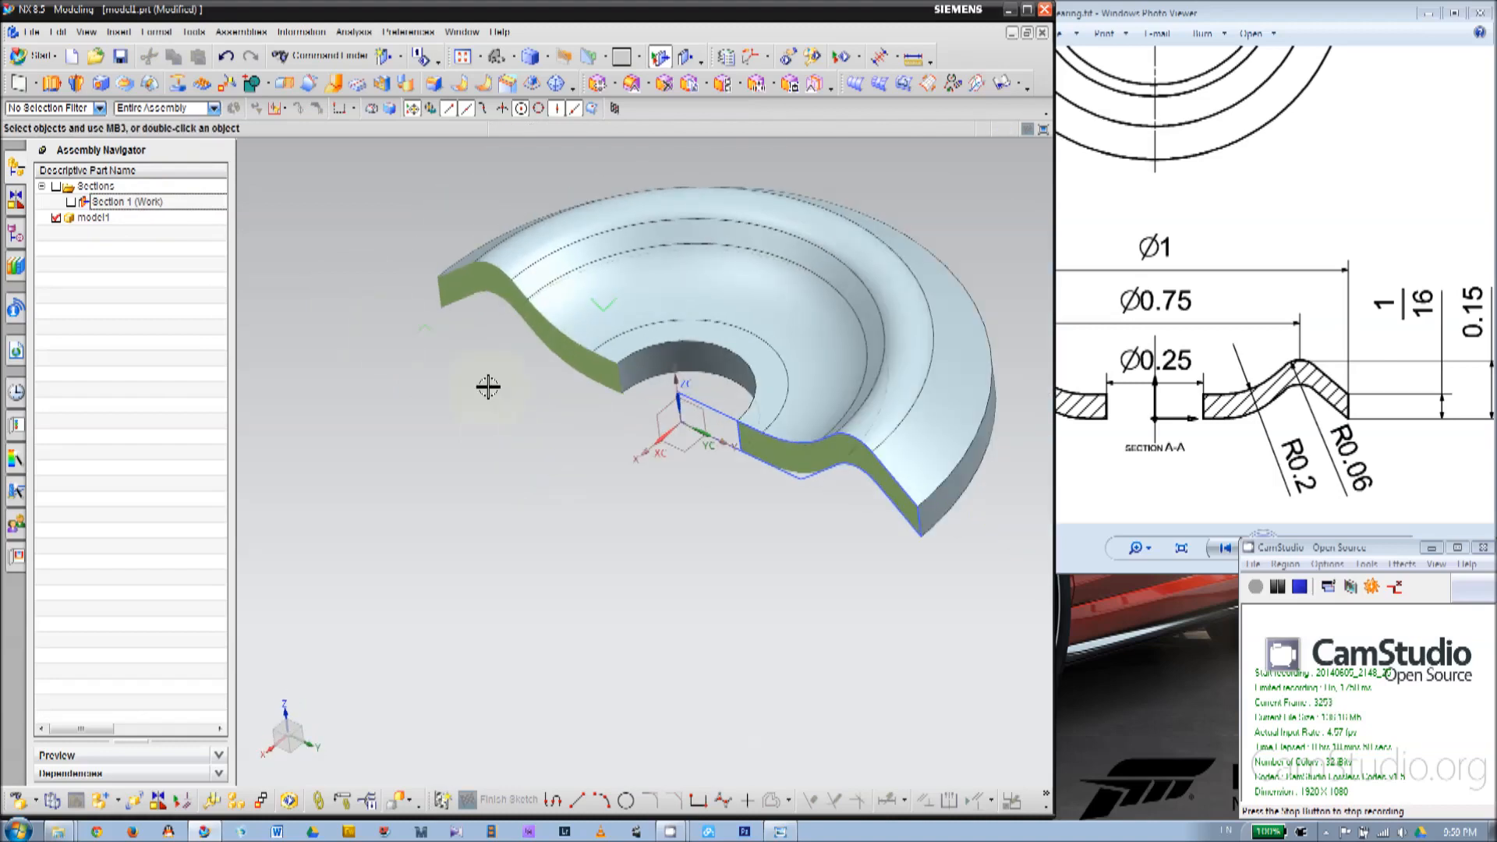
scroll(463, 373, "down", 1)
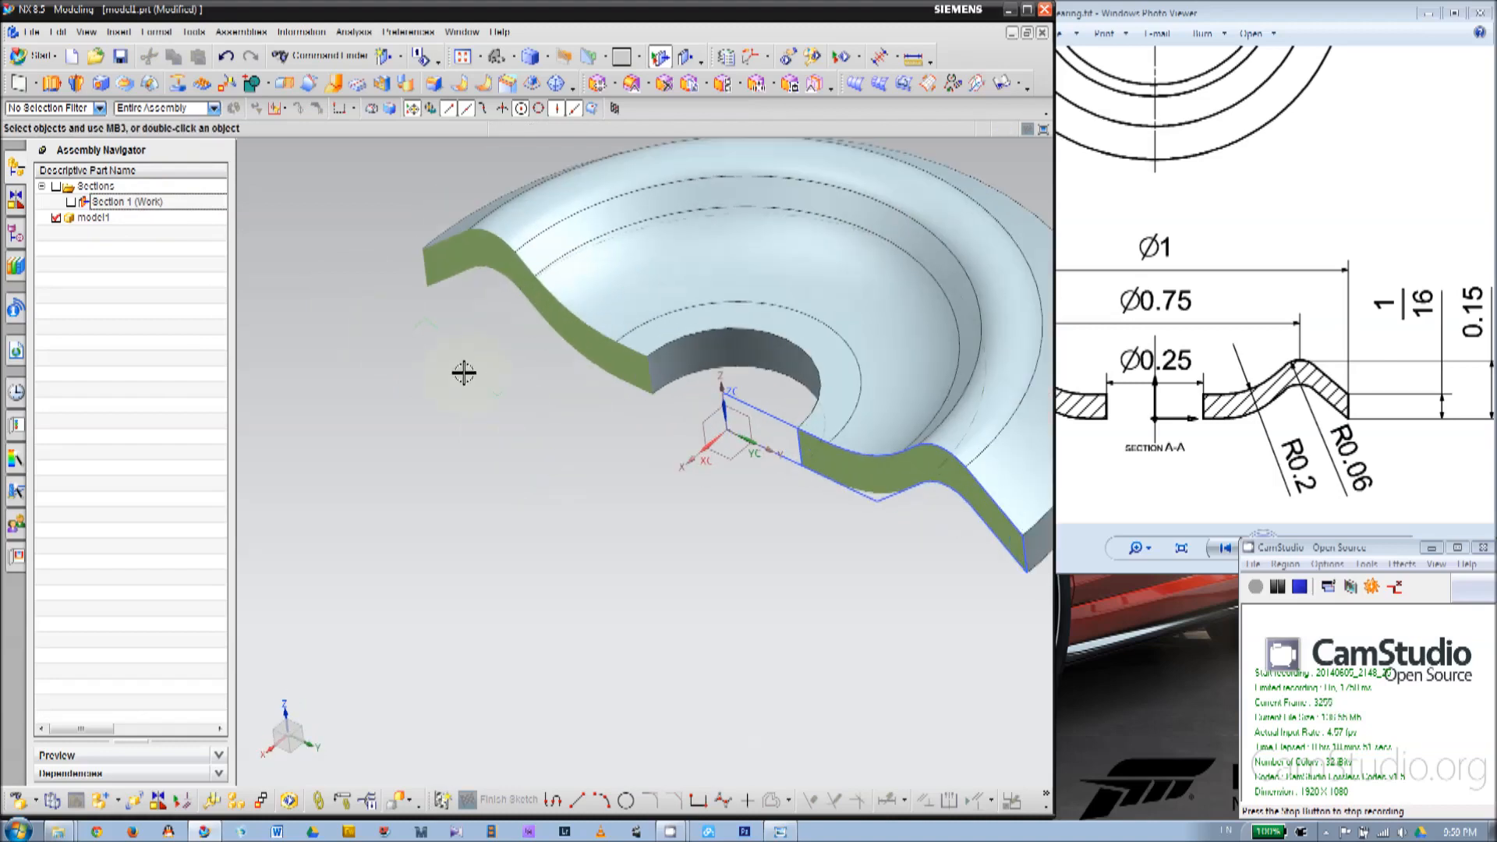
Show Section 1's outline curves, view them on the unclipped part, and hide the curves again.
left_click(70, 202)
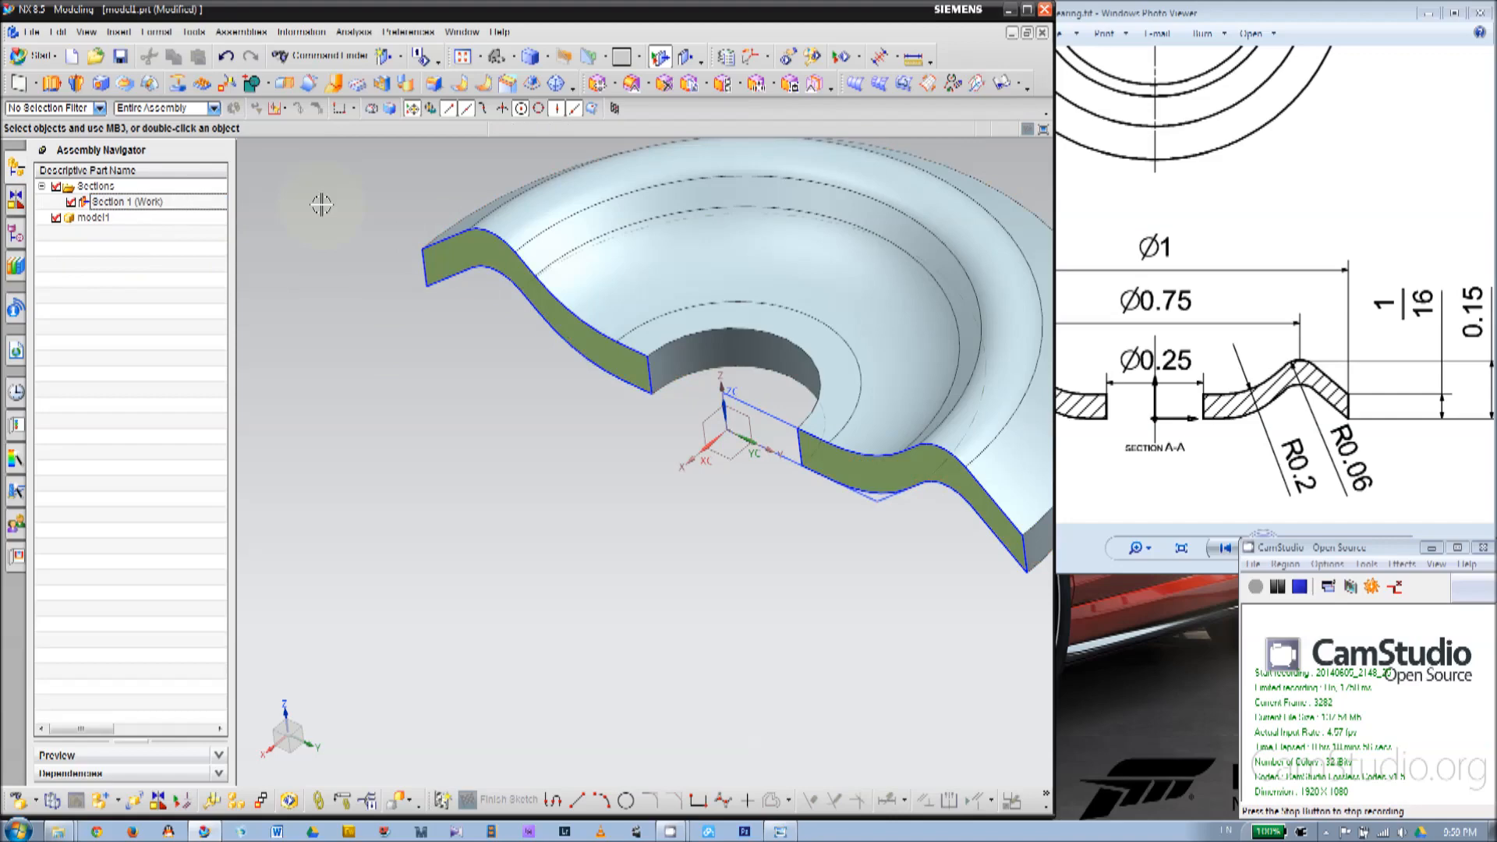
double_click(144, 209)
middle_click_drag(326, 343, 331, 305)
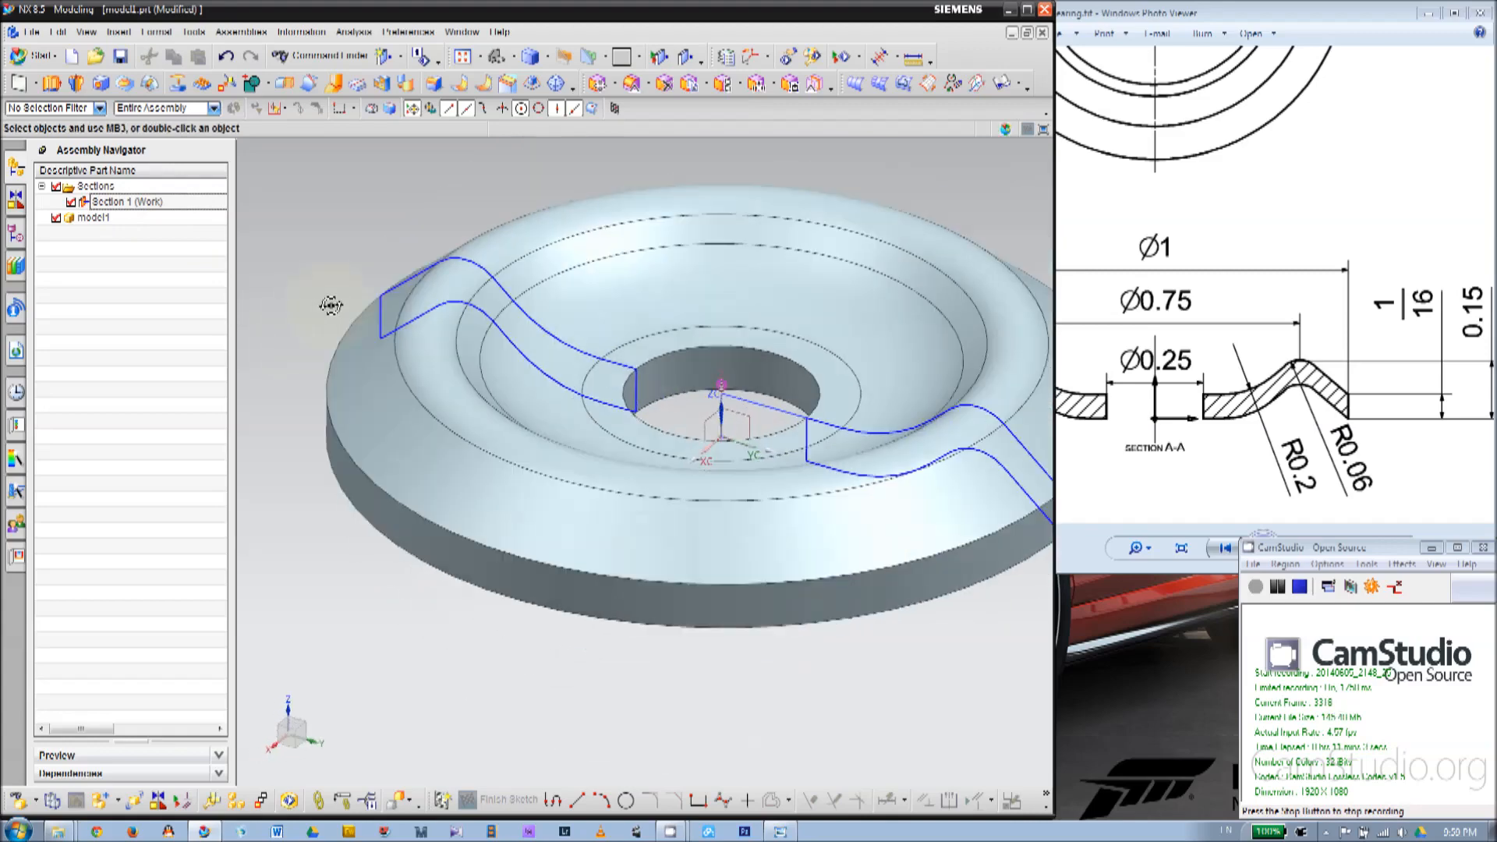
left_click(72, 202)
middle_click_drag(451, 418, 511, 453)
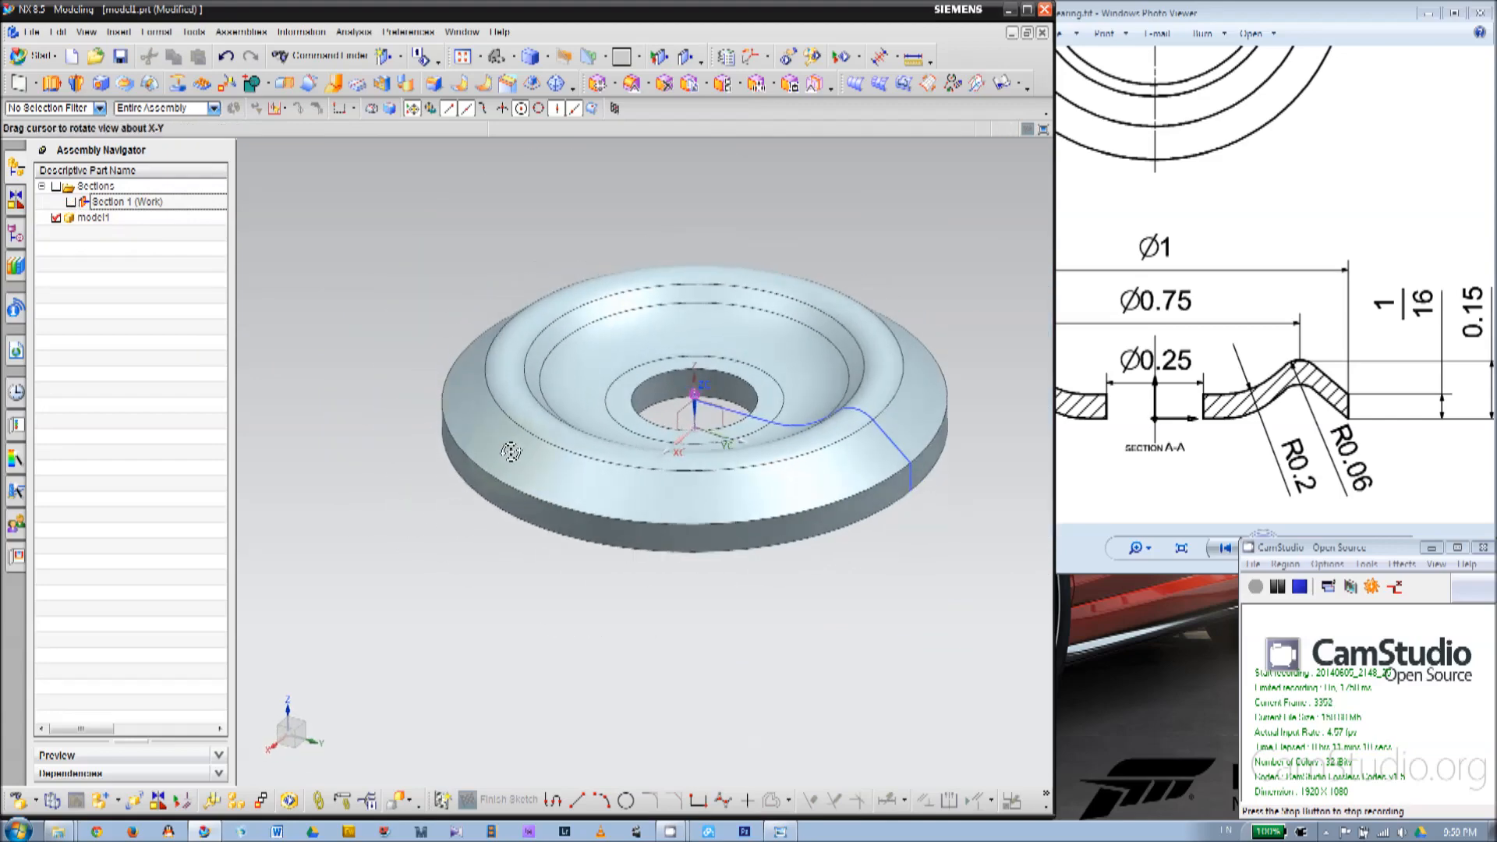
Clip the part with Section 1 again to examine its cross-section, and display the part's model history.
double_click(138, 202)
scroll(767, 435, "up", 1)
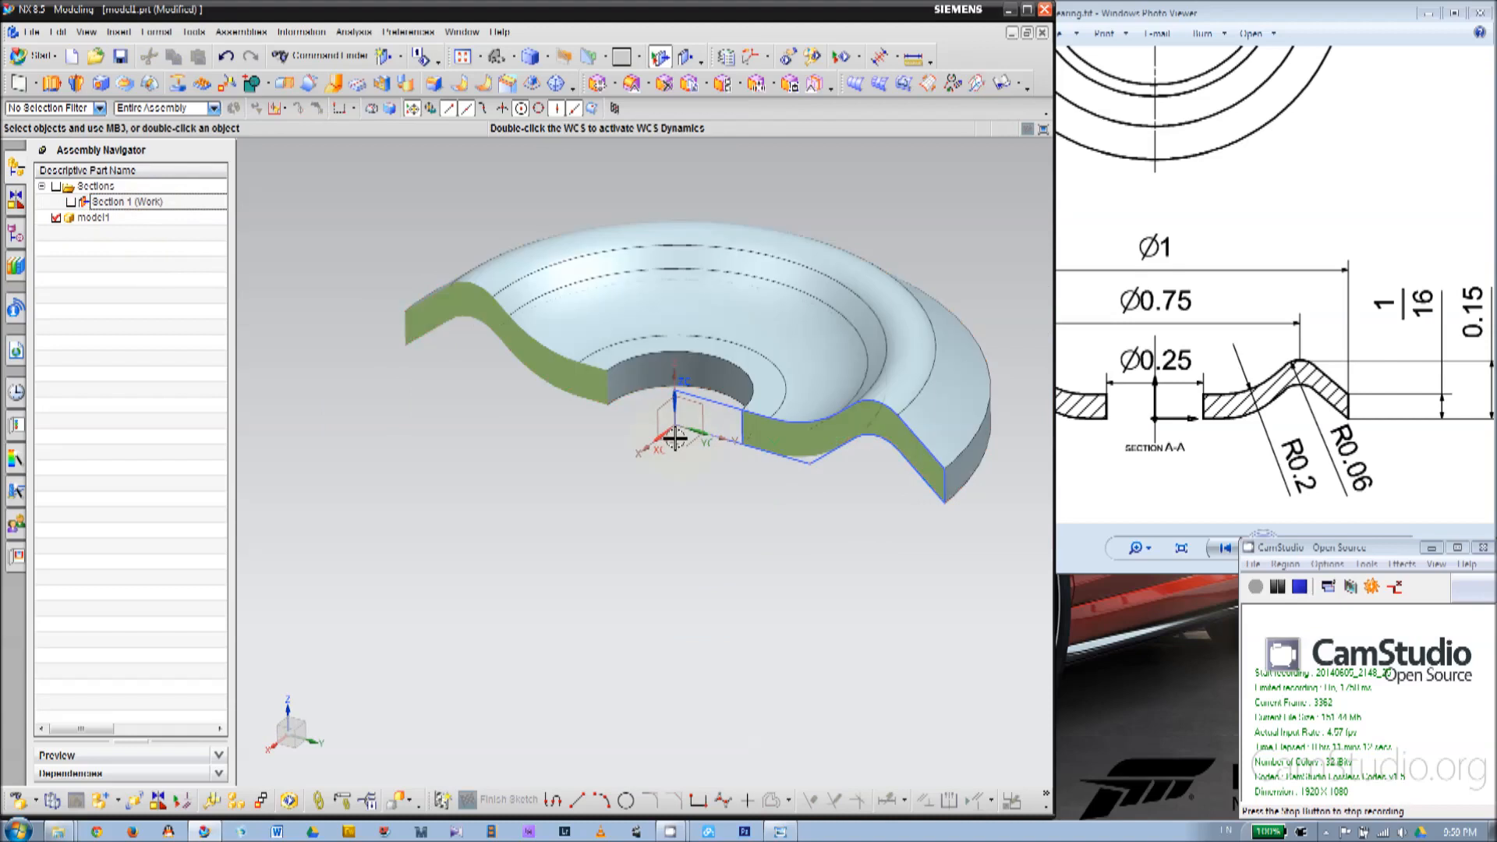
scroll(808, 575, "up", 2)
middle_click_drag(839, 488, 853, 443)
scroll(748, 480, "down", 2)
middle_click_drag(753, 477, 772, 550)
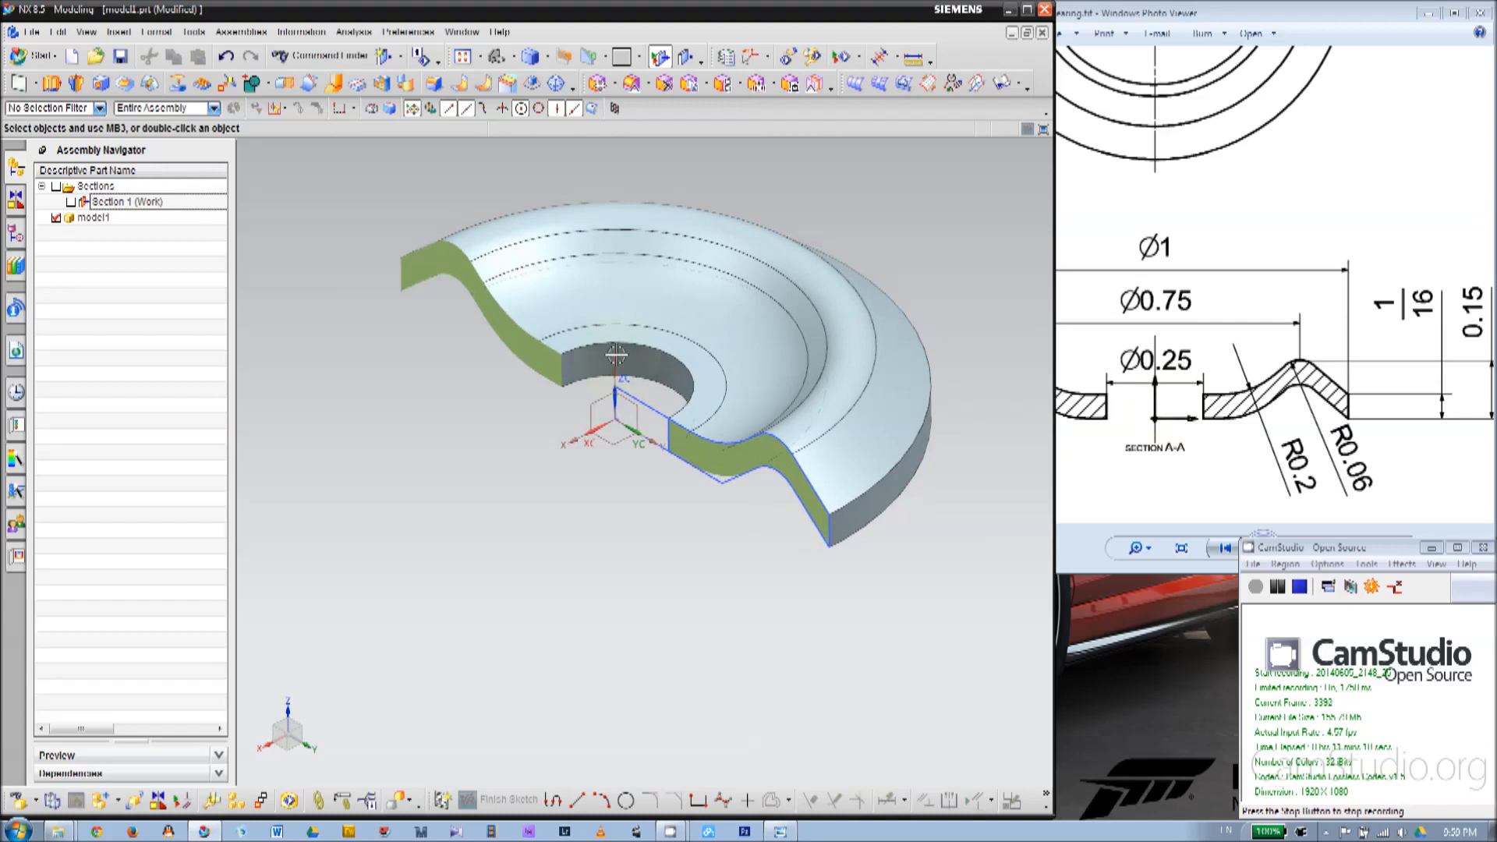
left_click(18, 231)
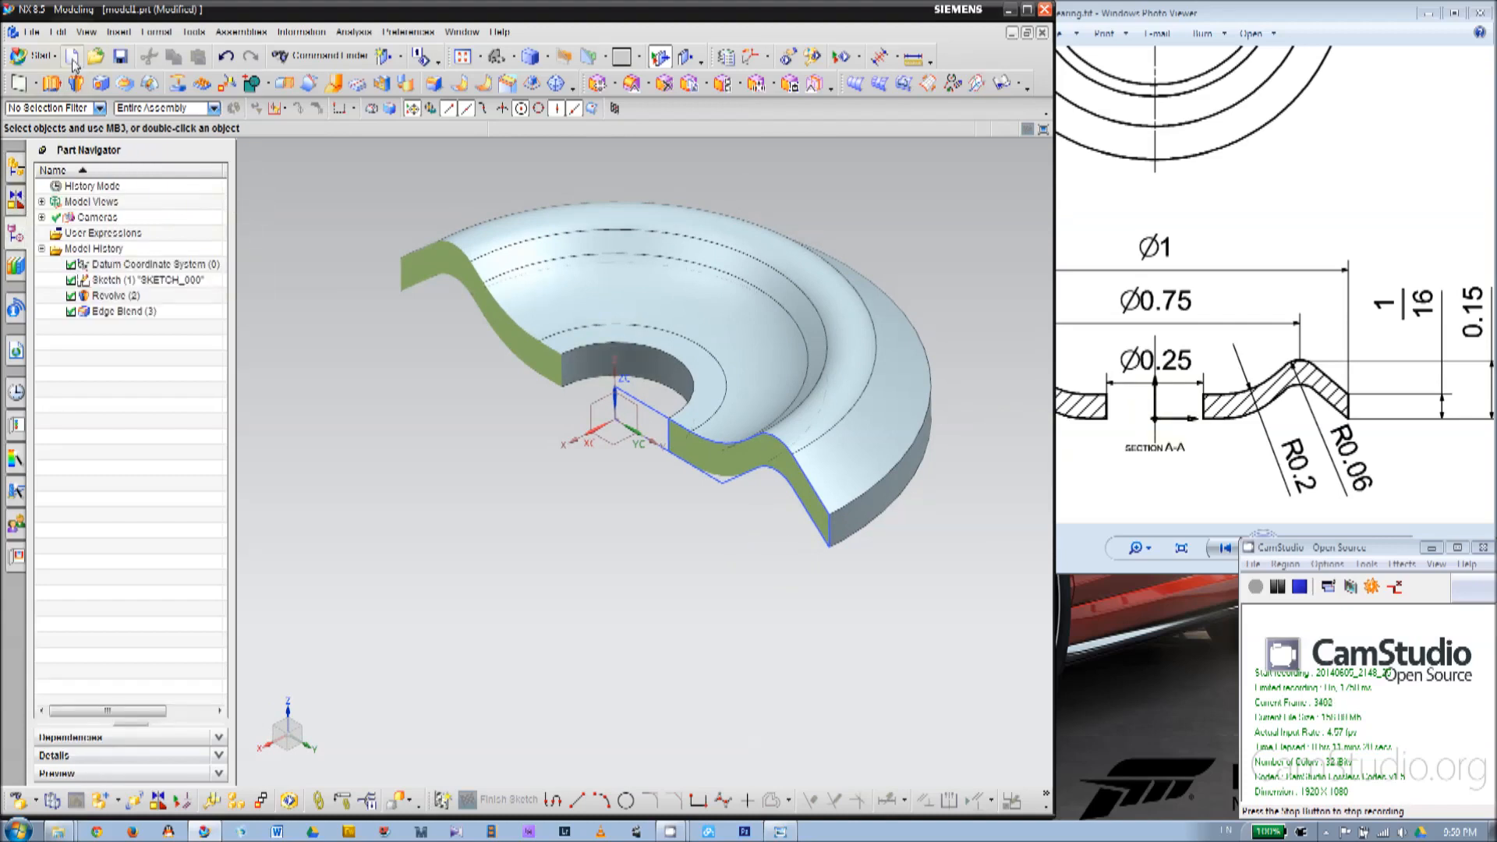